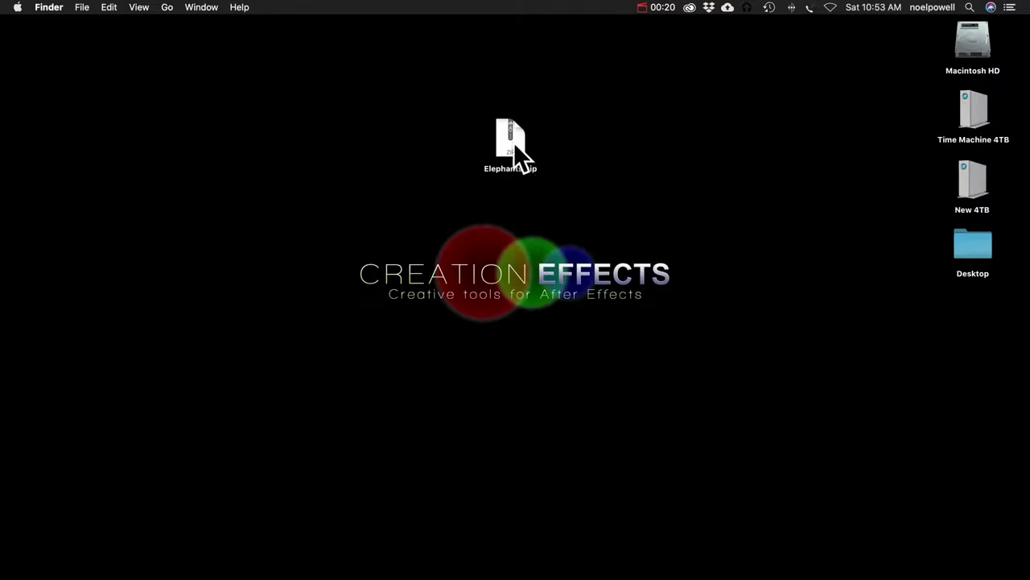
Unzip Elephants.zip on the desktop and open the Elephants.aep project from the extracted folder in After Effects.
{"action": "double_click", "coordinate": [514, 145]}
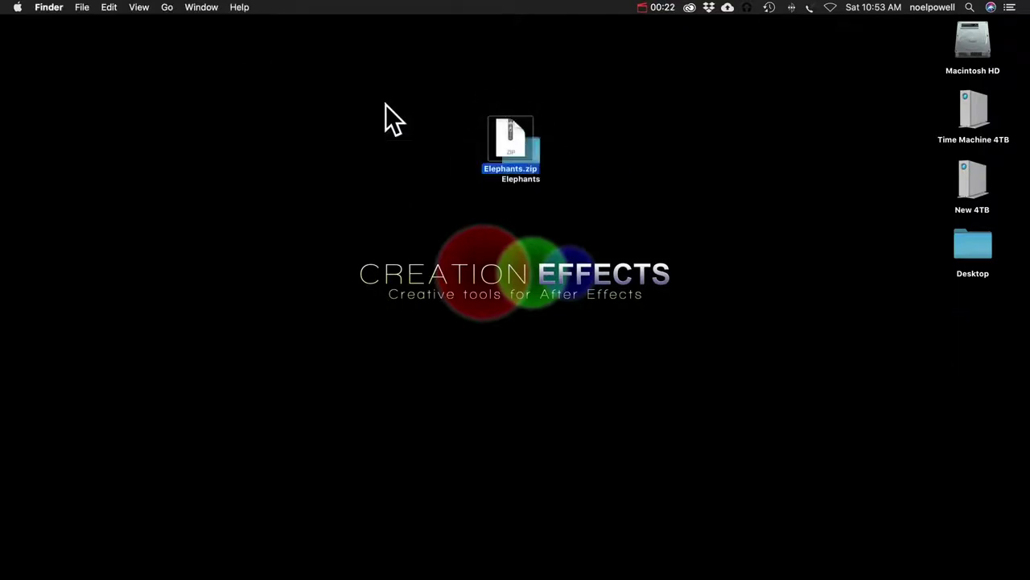
{"action": "double_click", "coordinate": [533, 158]}
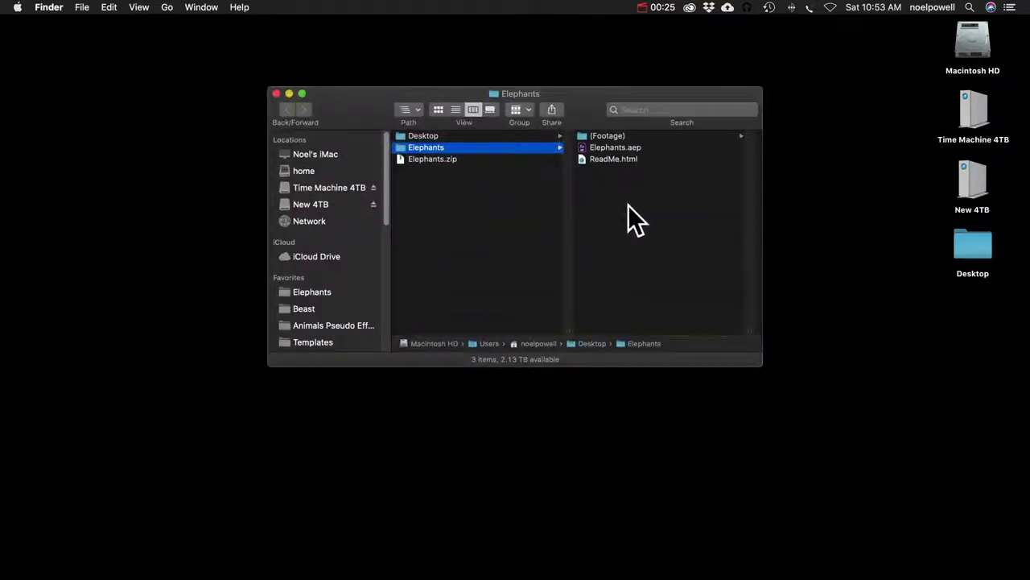
{"action": "left_click", "coordinate": [611, 149]}
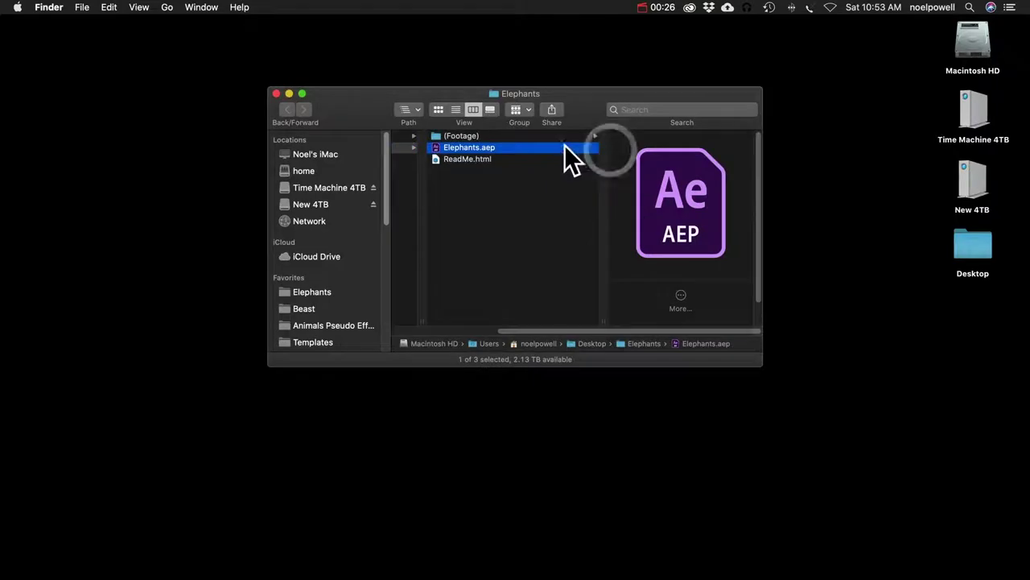
{"action": "double_click", "coordinate": [452, 149]}
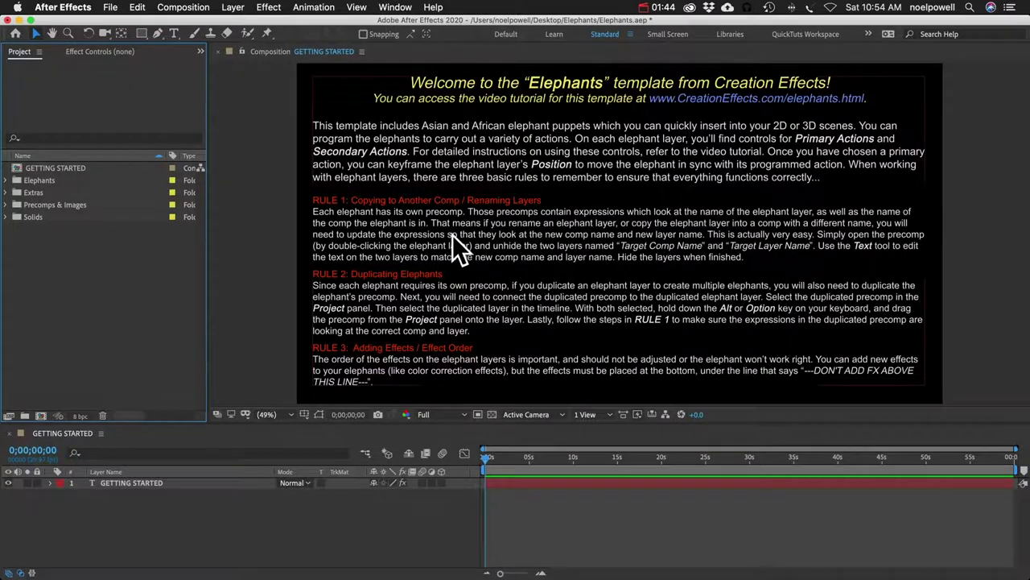
Import Elephants.aep from the desktop's Elephants folder into the current project.
{"action": "left_click", "coordinate": [113, 8]}
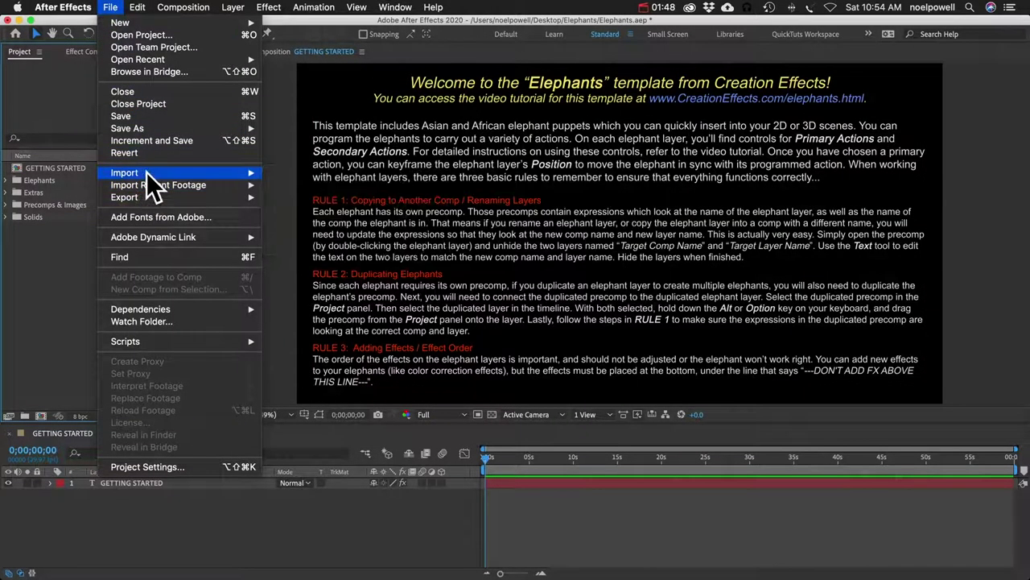
{"action": "mouse_move", "coordinate": [146, 172]}
{"action": "left_click", "coordinate": [333, 175]}
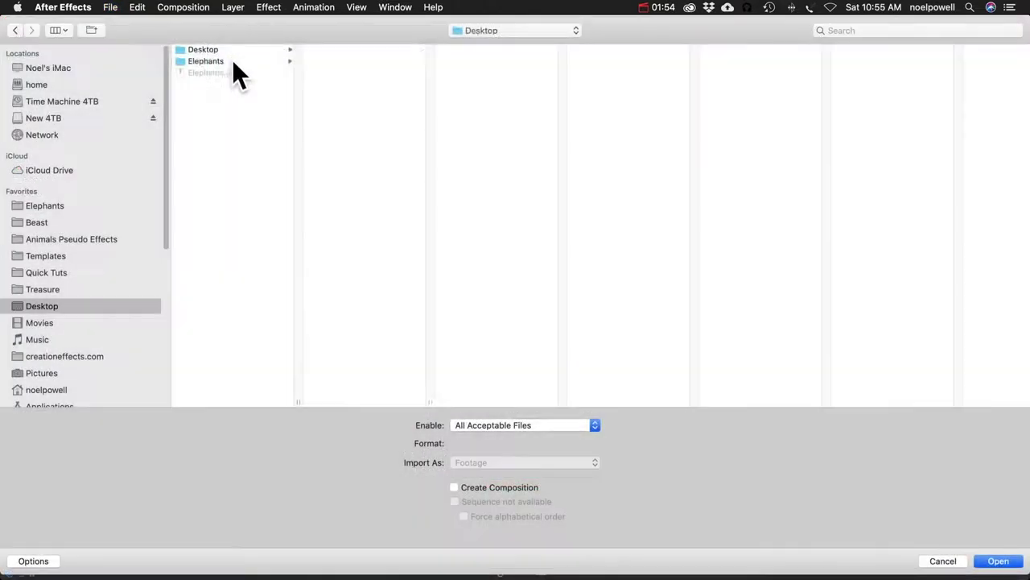
{"action": "left_click", "coordinate": [232, 62]}
{"action": "left_click", "coordinate": [344, 61]}
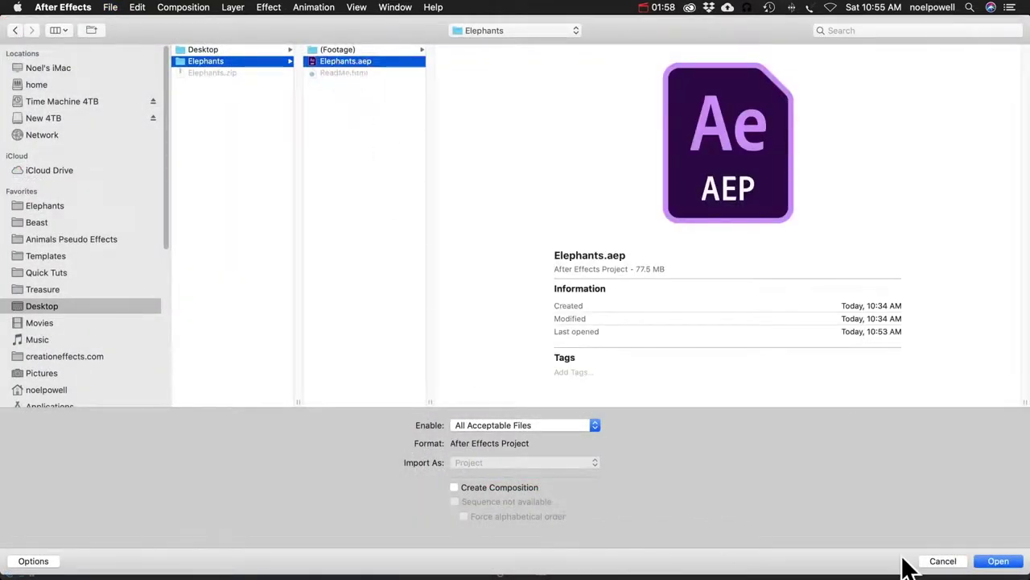
{"action": "left_click", "coordinate": [1016, 563]}
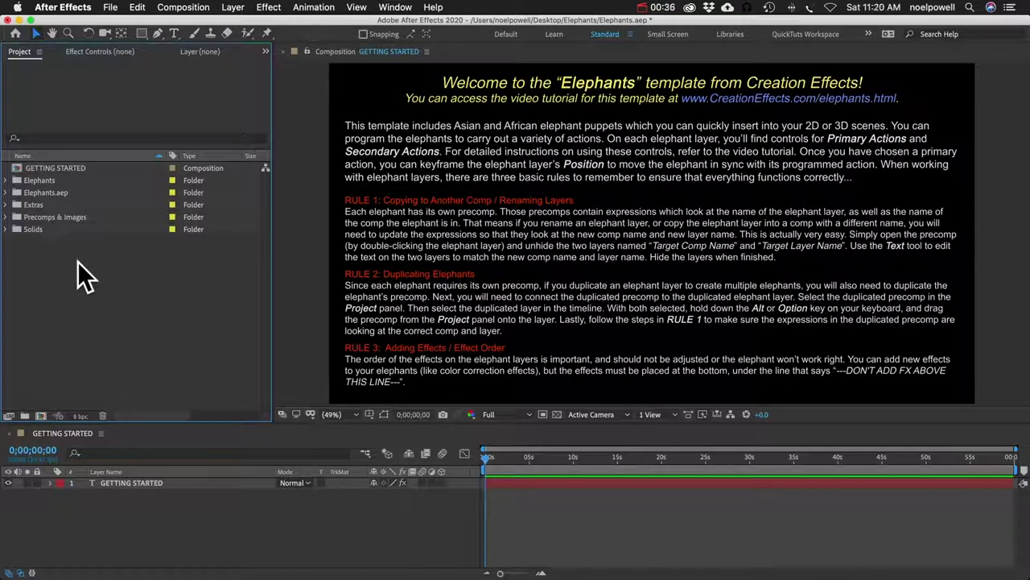
Open the Asian Elephant composition from the Elephants folder and review its composition settings without changing them.
{"action": "left_click", "coordinate": [7, 180]}
{"action": "double_click", "coordinate": [52, 219]}
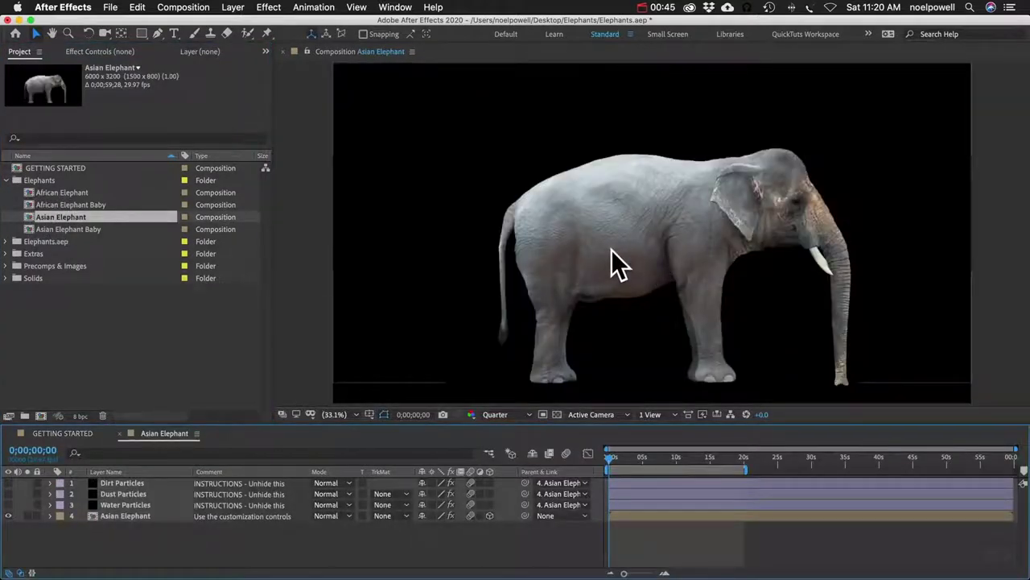
{"action": "key", "text": "super+k"}
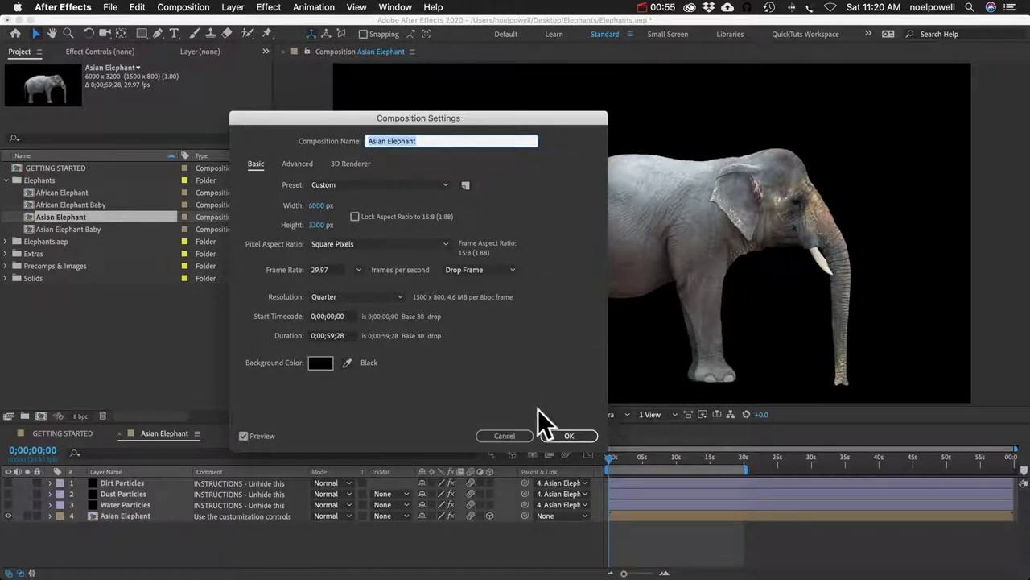
{"action": "left_click", "coordinate": [516, 435]}
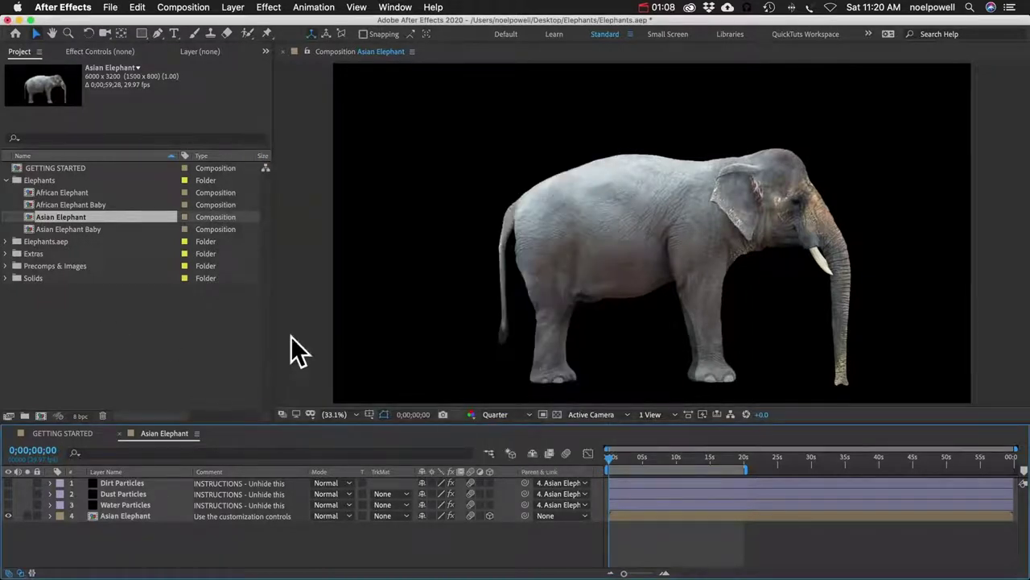
Add africa-4278135.jpg from the Solids folder as the background beneath the Asian Elephant layer and scale it to 161%.
{"action": "left_click", "coordinate": [48, 302]}
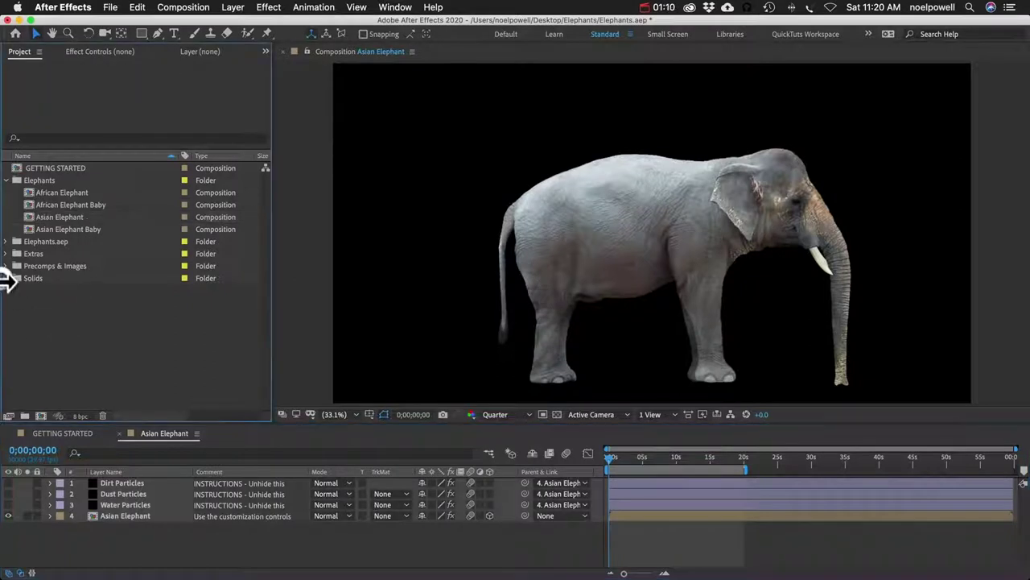
{"action": "left_click", "coordinate": [6, 278]}
{"action": "left_click", "coordinate": [55, 314]}
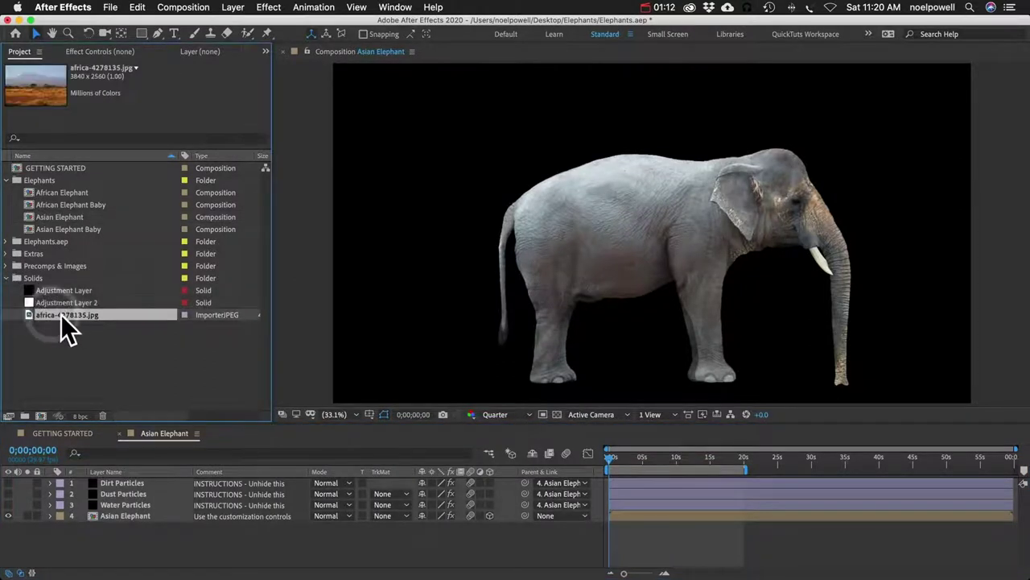
{"action": "left_click_drag", "start_coordinate": [61, 314], "coordinate": [165, 551]}
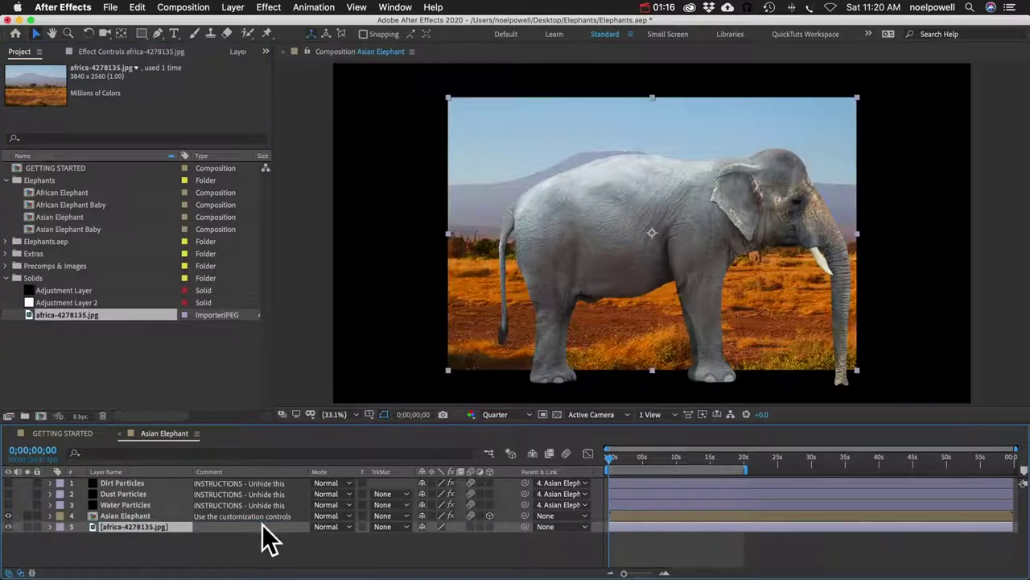
{"action": "key", "text": "s"}
{"action": "left_click_drag", "start_coordinate": [460, 542], "coordinate": [483, 547]}
Raise the Asian Elephant layer slightly along its vertical axis and scale it to 67%.
{"action": "left_click", "coordinate": [124, 516]}
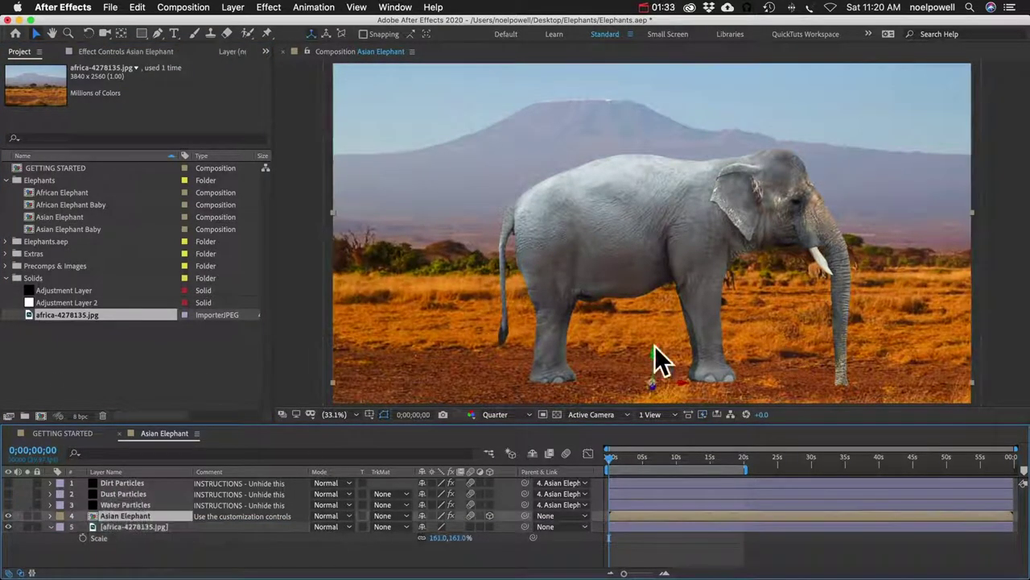
{"action": "left_click_drag", "start_coordinate": [662, 363], "coordinate": [653, 346]}
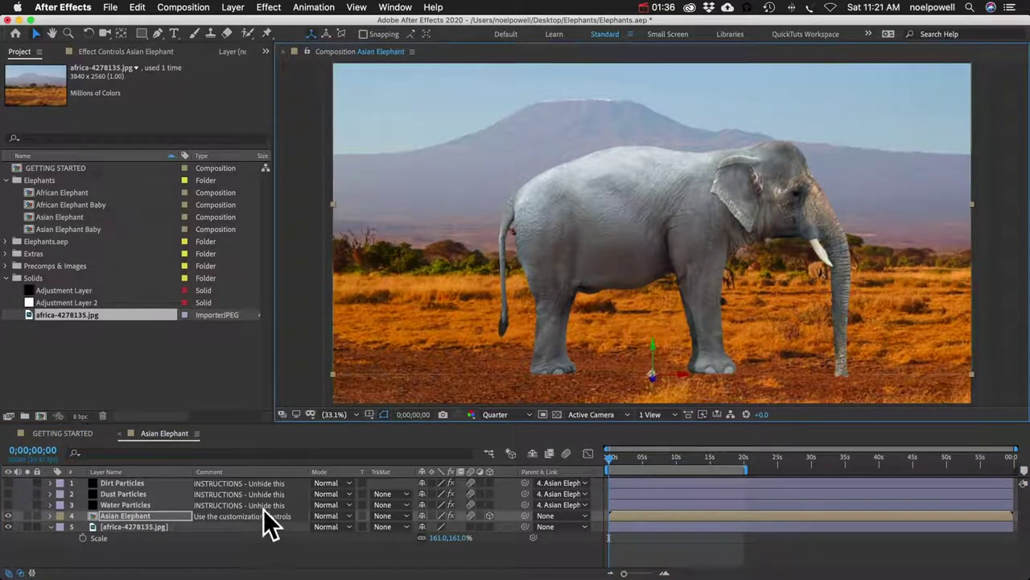
{"action": "key", "text": "s"}
{"action": "left_click_drag", "start_coordinate": [416, 528], "coordinate": [410, 528]}
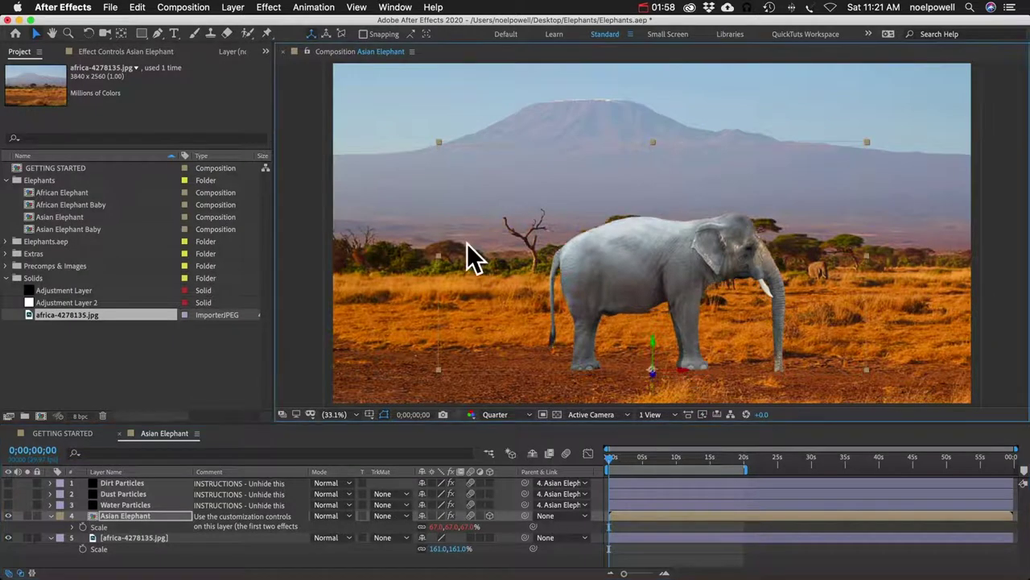
Display the Asian Elephant layer's effect controls and look through its Primary and Secondary Action Controls.
{"action": "left_click", "coordinate": [103, 50]}
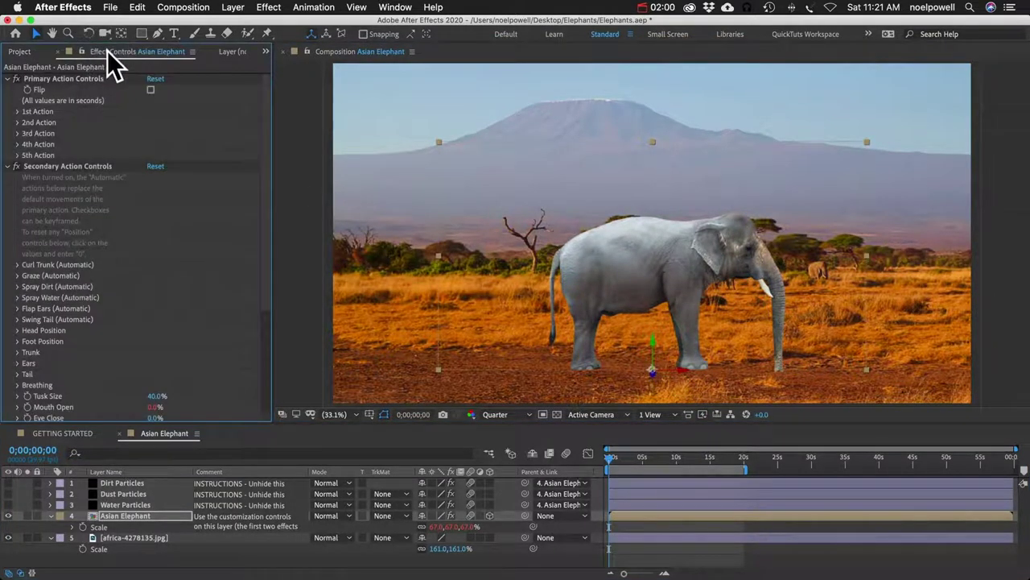
{"action": "left_click", "coordinate": [139, 524]}
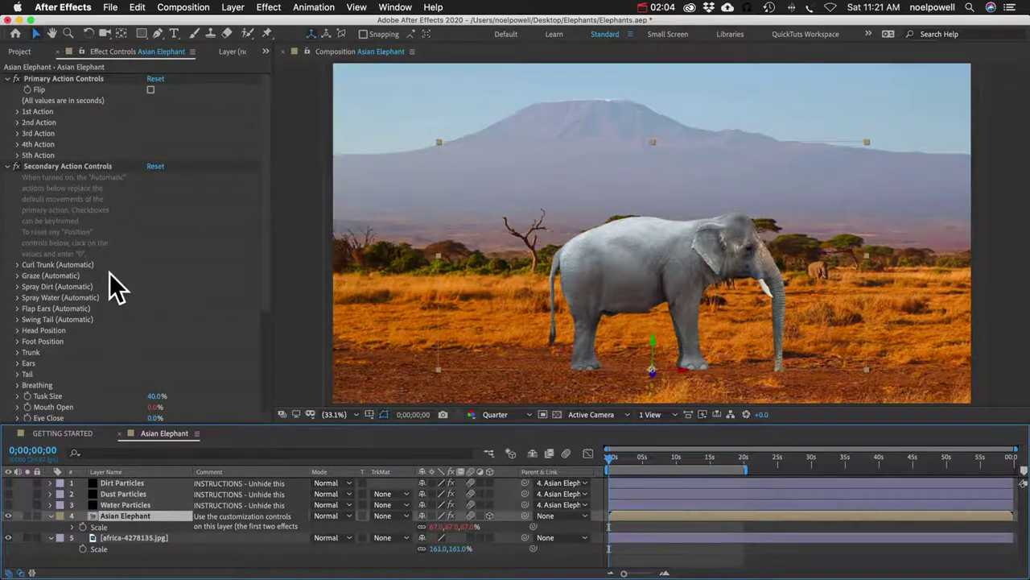
{"action": "scroll", "coordinate": [110, 272], "scroll_direction": "down", "scroll_amount": 3}
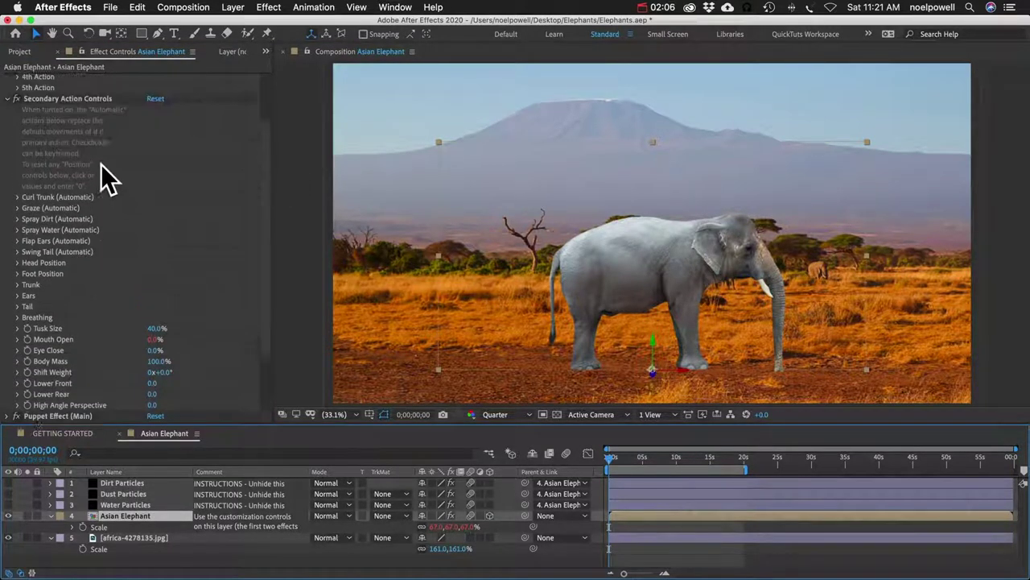
{"action": "scroll", "coordinate": [101, 164], "scroll_direction": "up", "scroll_amount": 3}
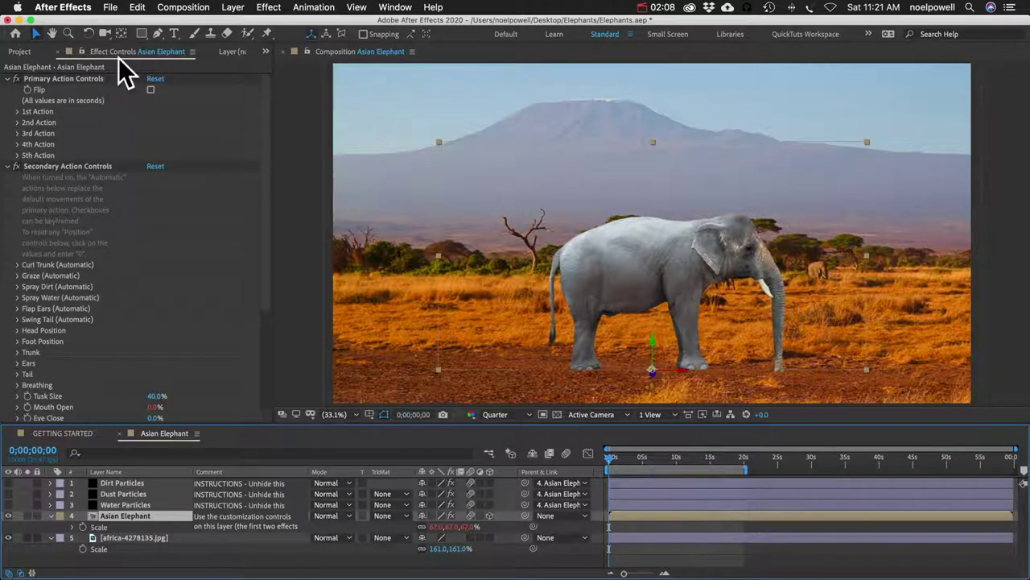
{"action": "left_click", "coordinate": [395, 7]}
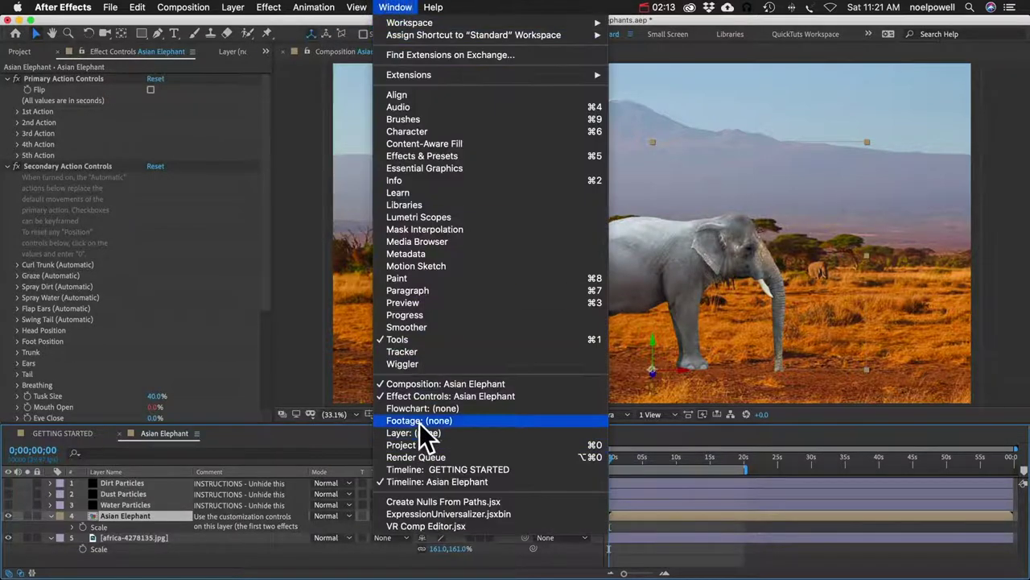
{"action": "left_click", "coordinate": [89, 213]}
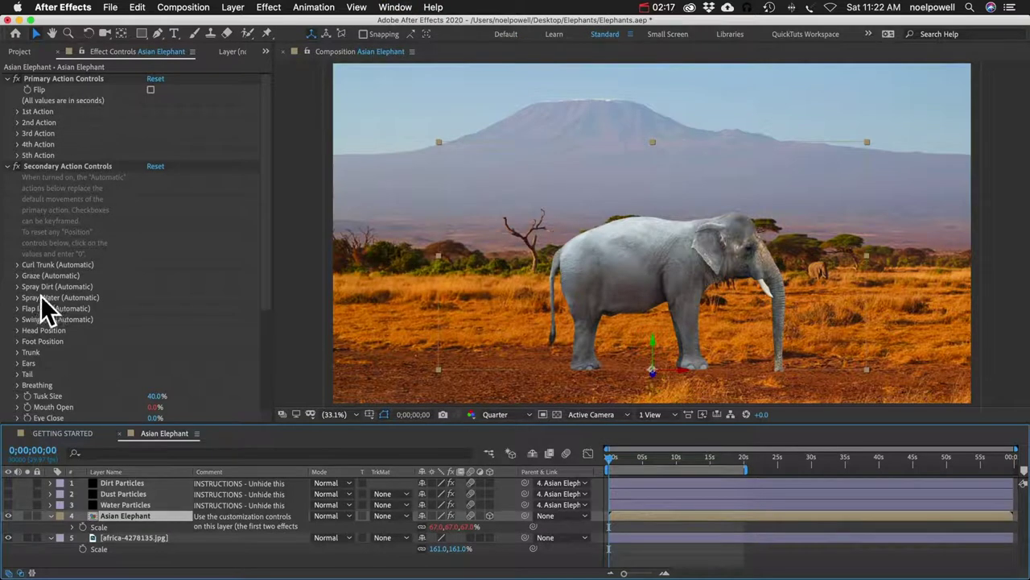
Set the elephant's 1st Action to Walk with a duration of 10 seconds.
{"action": "left_click", "coordinate": [22, 112]}
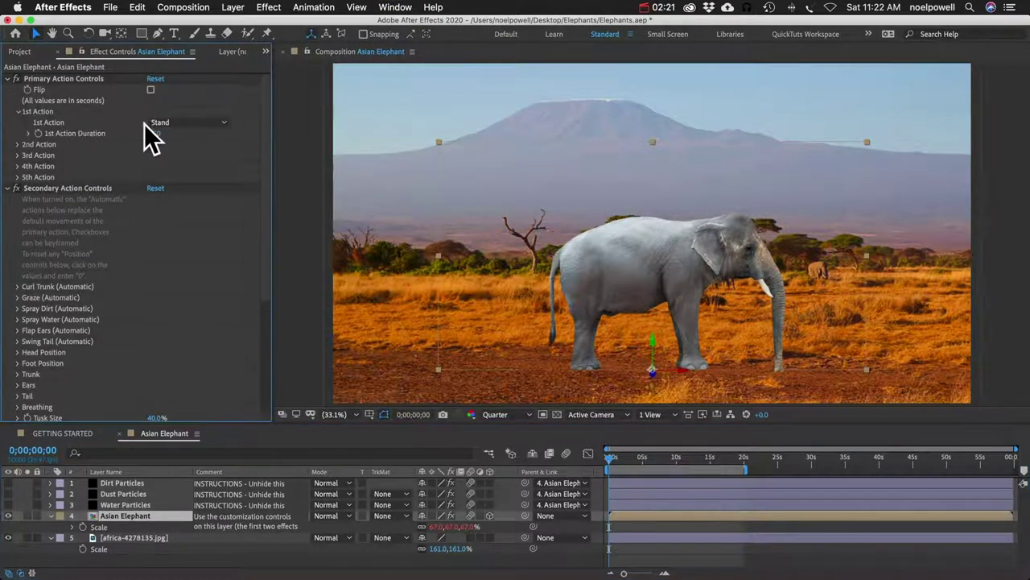
{"action": "left_click", "coordinate": [175, 122]}
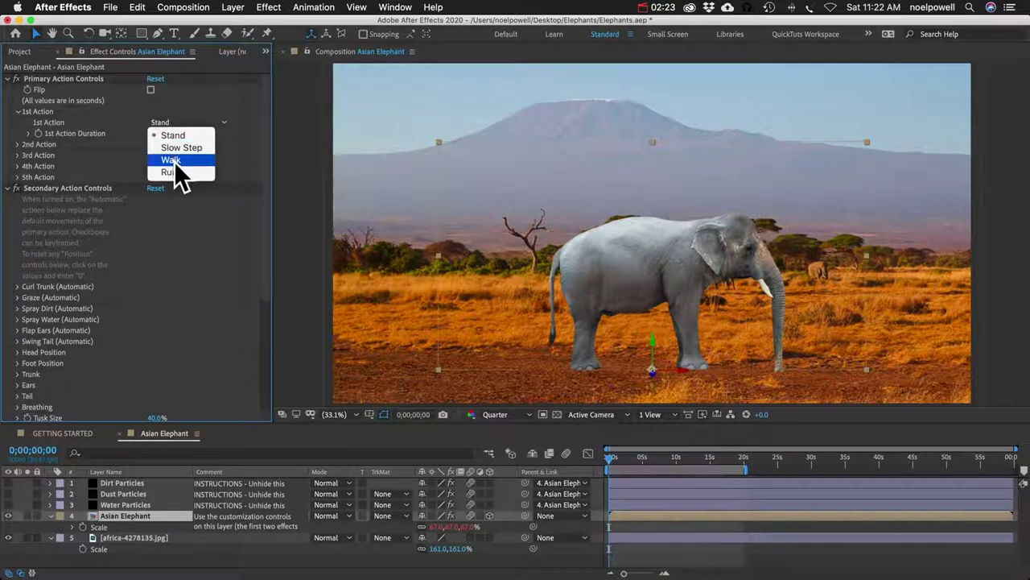
{"action": "left_click", "coordinate": [178, 159]}
{"action": "left_click", "coordinate": [152, 133]}
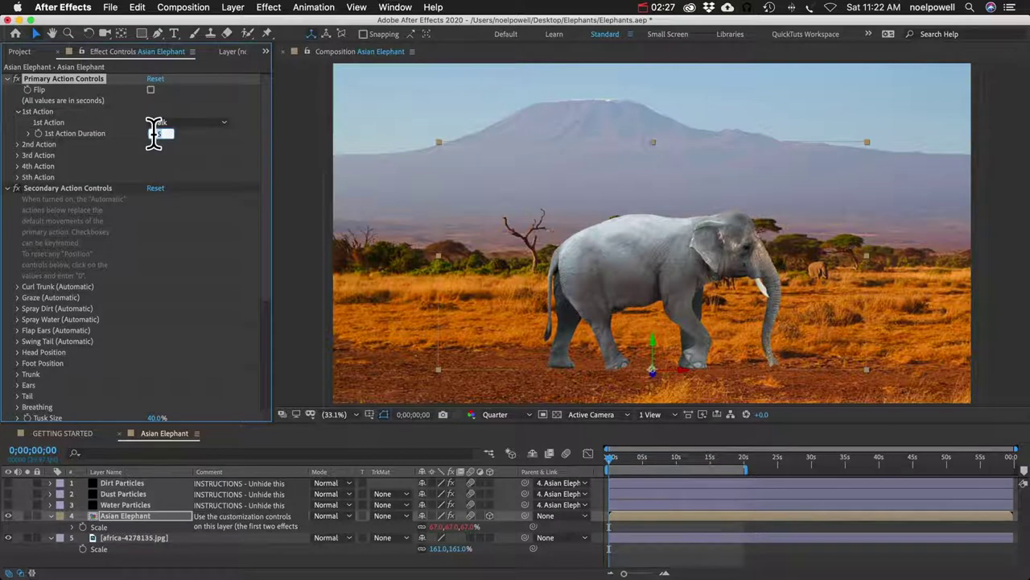
{"action": "type", "text": "10"}
{"action": "key", "text": "Return"}
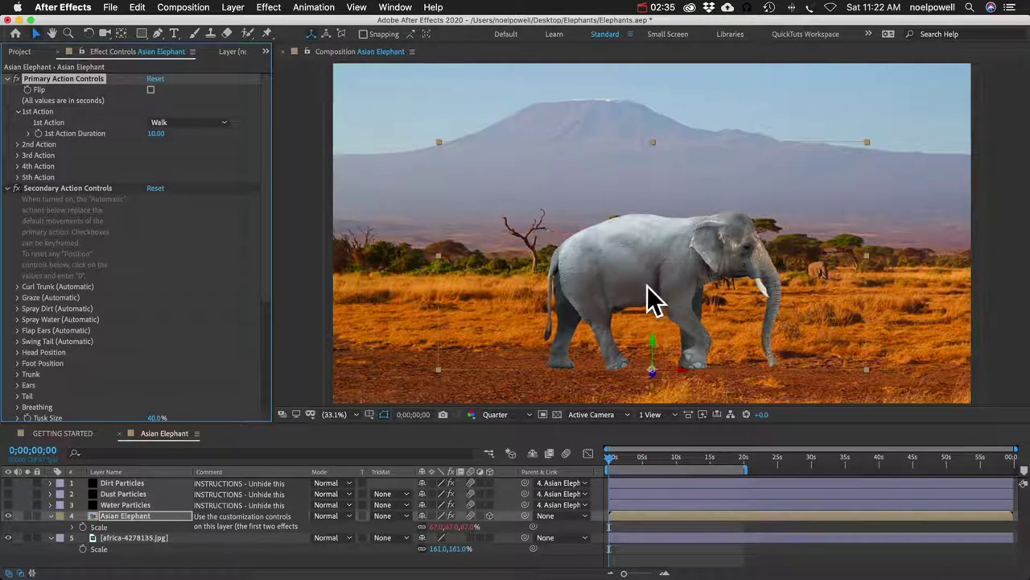
Preview the elephant's walk cycle in the composition briefly, then stop playback.
{"action": "key", "text": "F2"}
{"action": "key", "text": "space"}
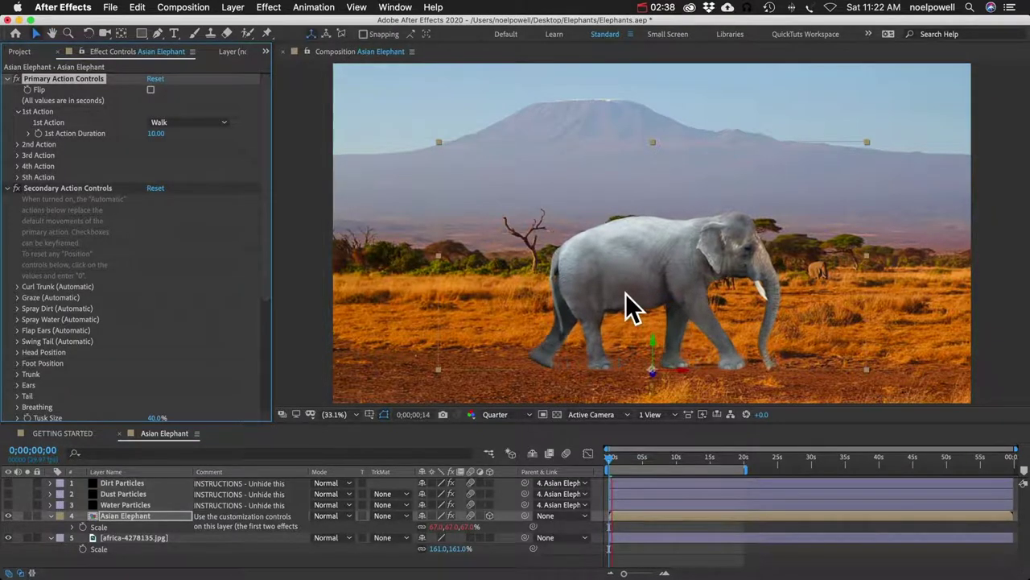
{"action": "key", "text": "space"}
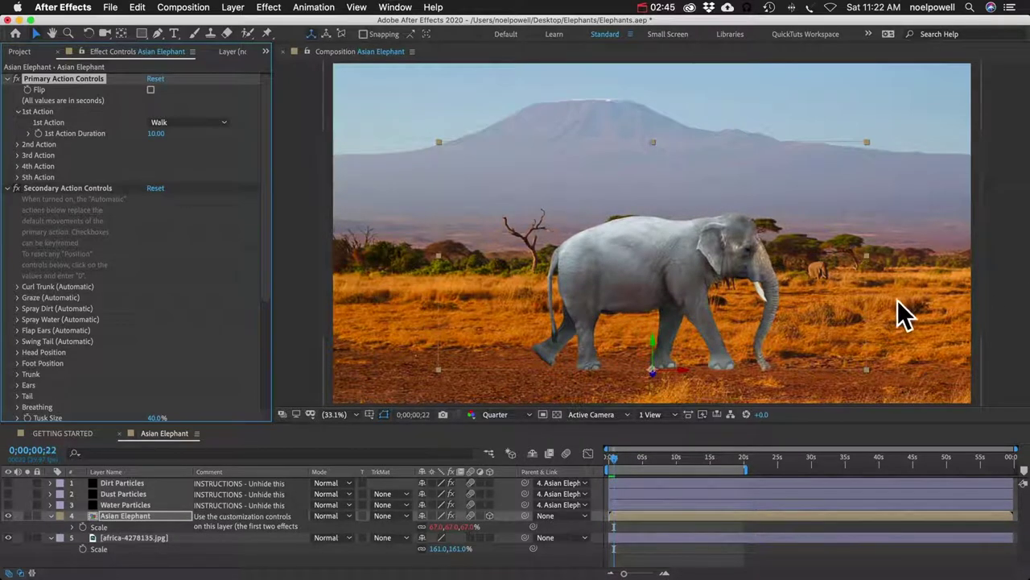
Keyframe the Asian Elephant layer's Position from about 1451, 2879, 0 at 0;00;00;00 to about 4361, 2879, 0 at 0;00;03;13.
{"action": "left_click", "coordinate": [126, 515]}
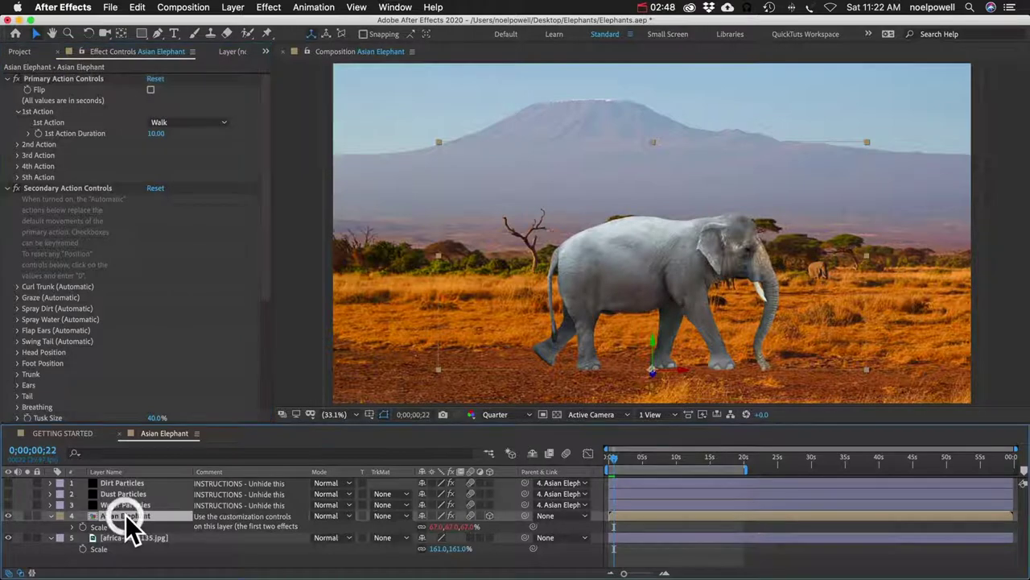
{"action": "key", "text": "p"}
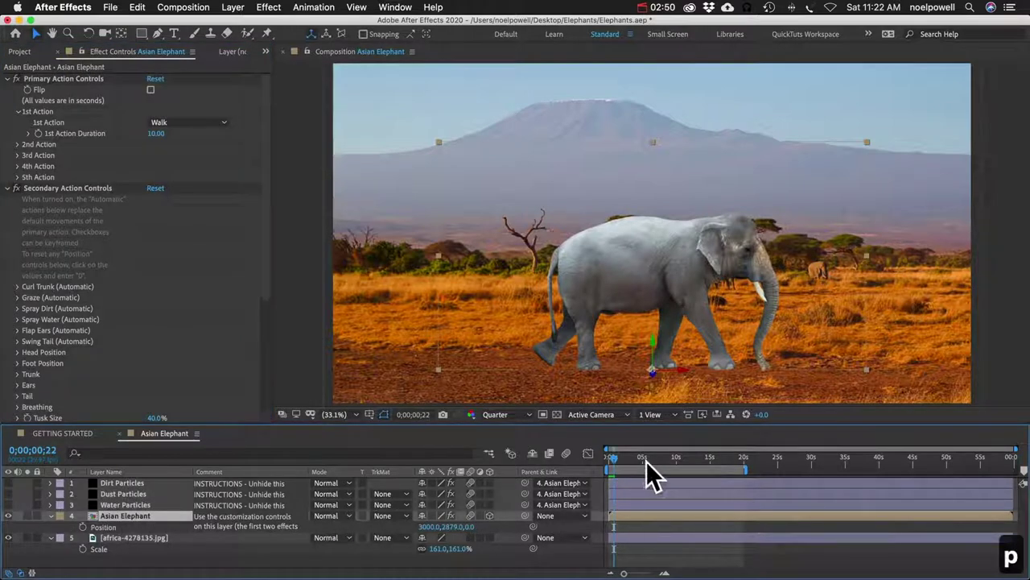
{"action": "key", "text": "Home"}
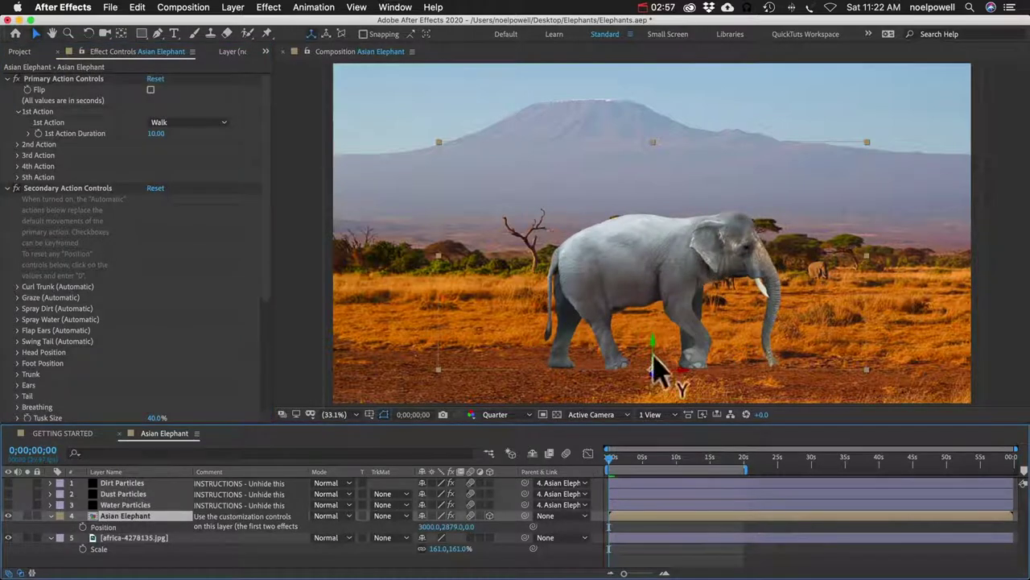
{"action": "left_click_drag", "start_coordinate": [687, 373], "coordinate": [520, 358]}
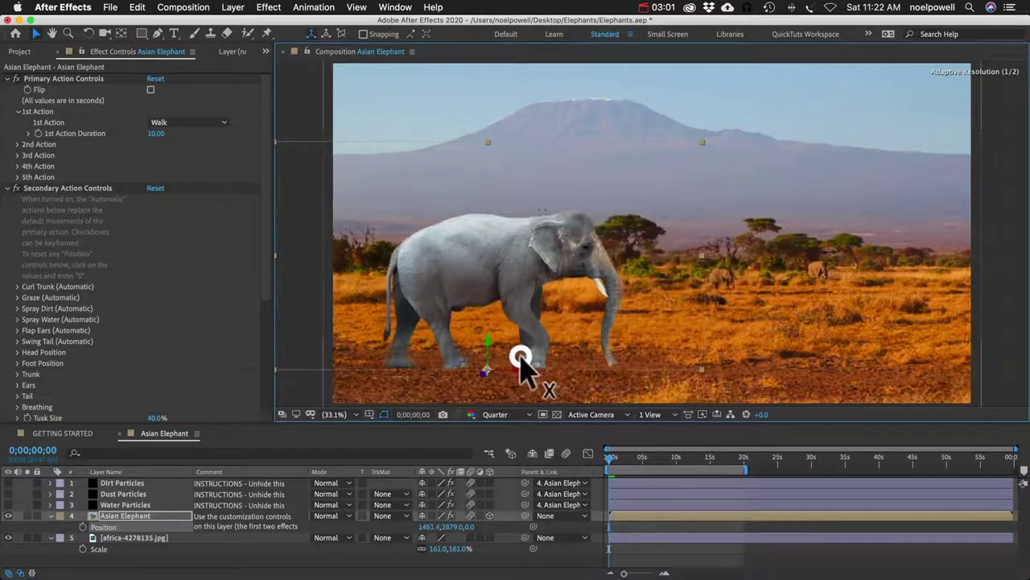
{"action": "left_click", "coordinate": [82, 526]}
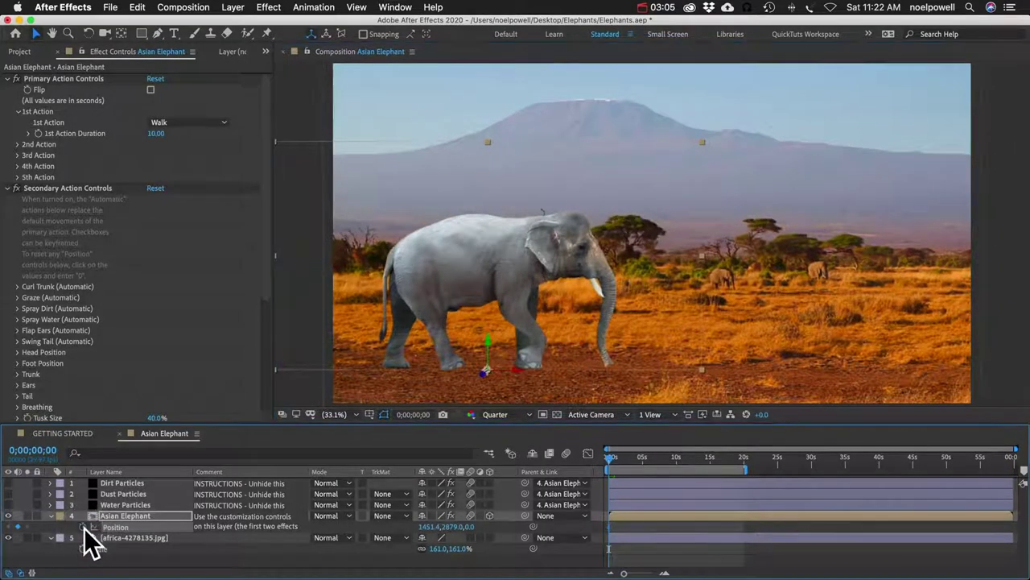
{"action": "left_click", "coordinate": [632, 459]}
{"action": "left_click_drag", "start_coordinate": [523, 373], "coordinate": [827, 379]}
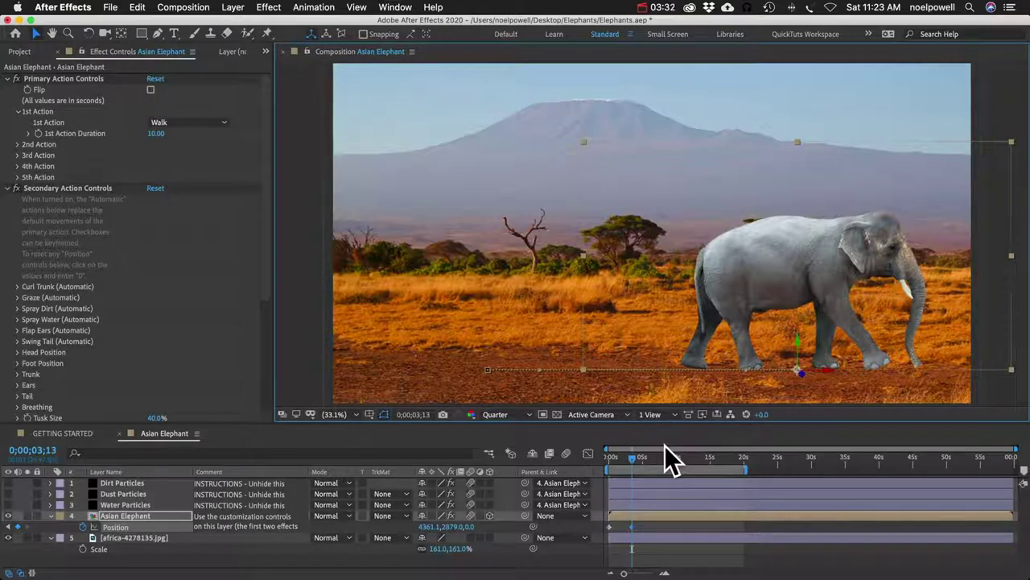
Move the Asian Elephant layer's second Position keyframe to about 8 seconds, previewing the walk from the start before and after the change.
{"action": "key", "text": "Home"}
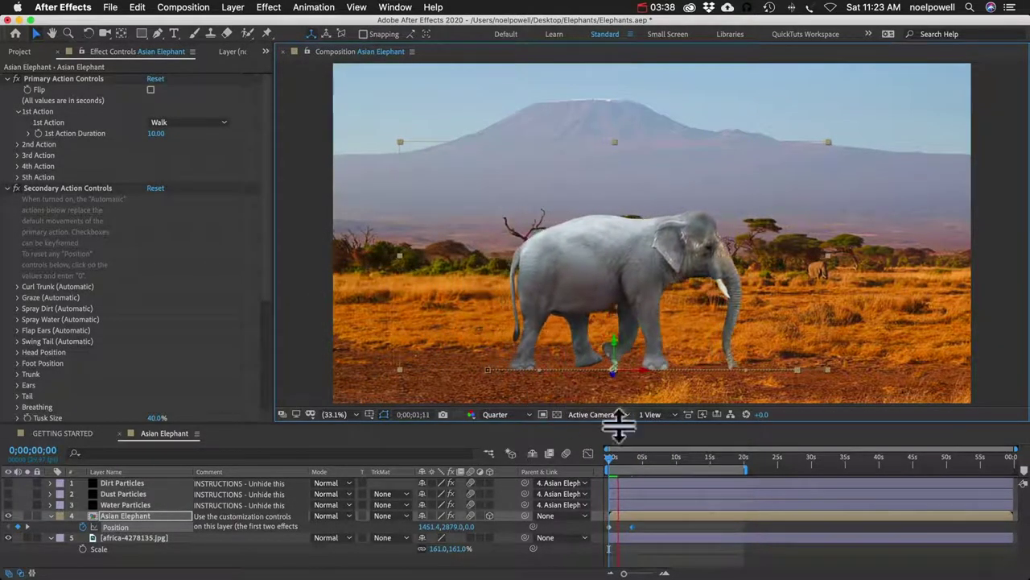
{"action": "key", "text": "space"}
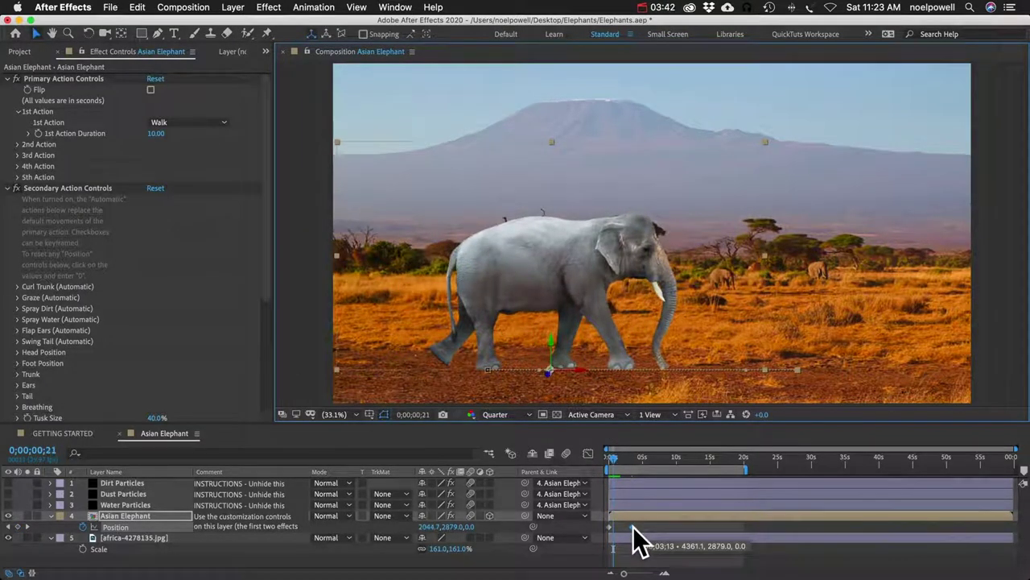
{"action": "left_click_drag", "start_coordinate": [633, 526], "coordinate": [664, 529]}
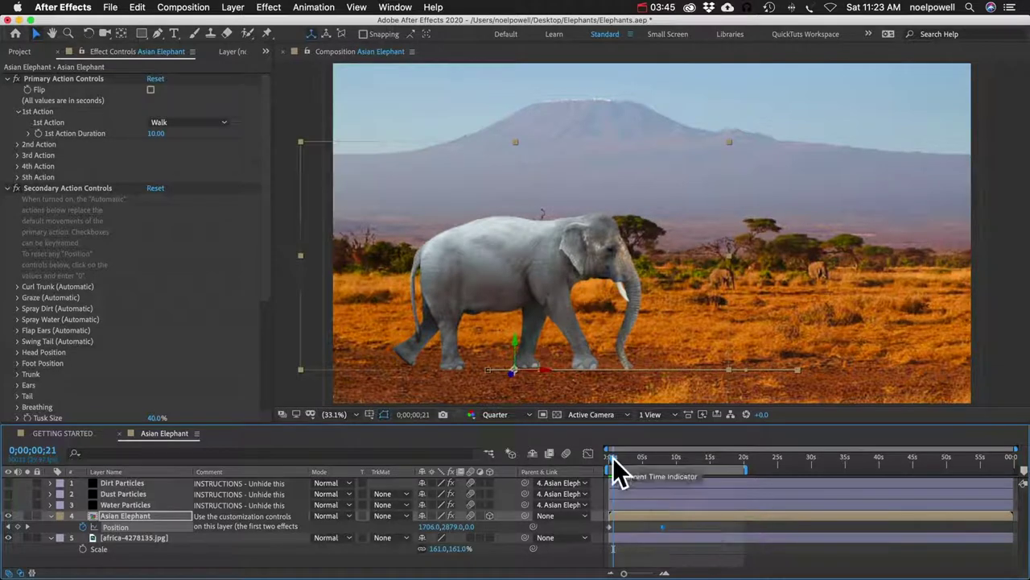
{"action": "left_click", "coordinate": [609, 457]}
{"action": "key", "text": "space"}
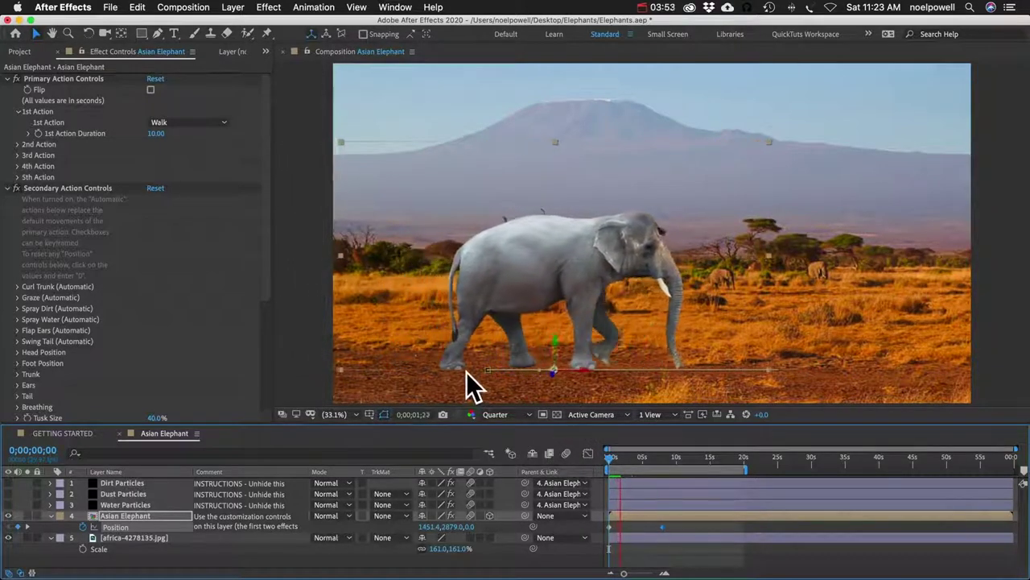
{"action": "key", "text": "space"}
{"action": "key", "text": "space"}
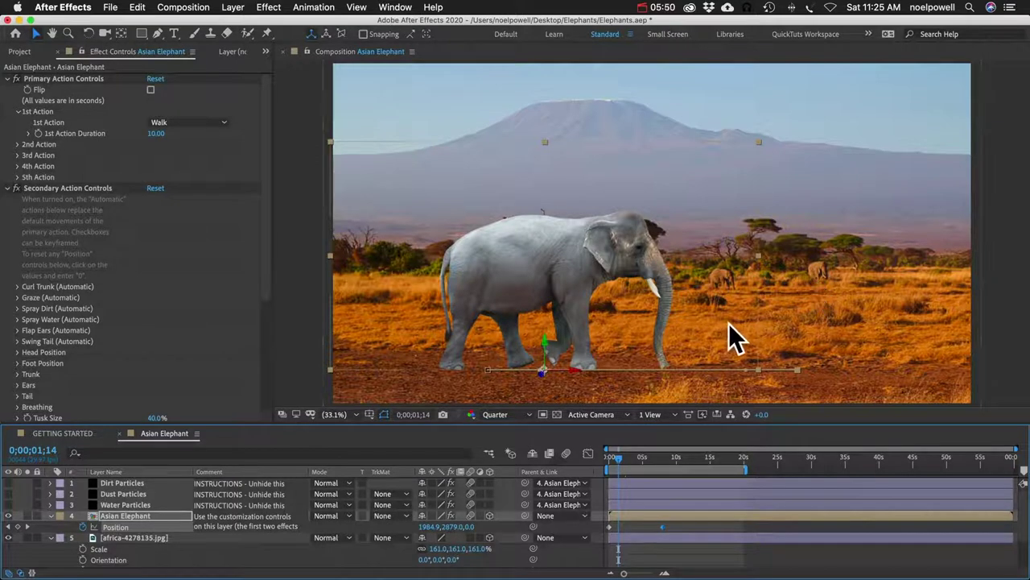
Make the africa-4278135.jpg background a 3D layer.
{"action": "left_click", "coordinate": [491, 537]}
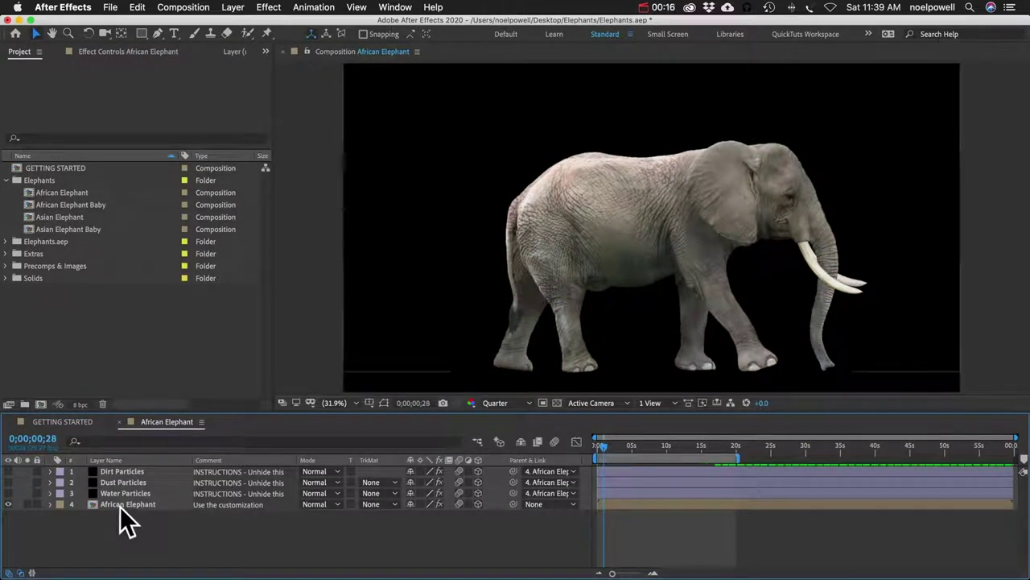
Show the African Elephant layer's effect controls and select Puppet Effect (Main) to view its pins on the elephant.
{"action": "left_click", "coordinate": [114, 504]}
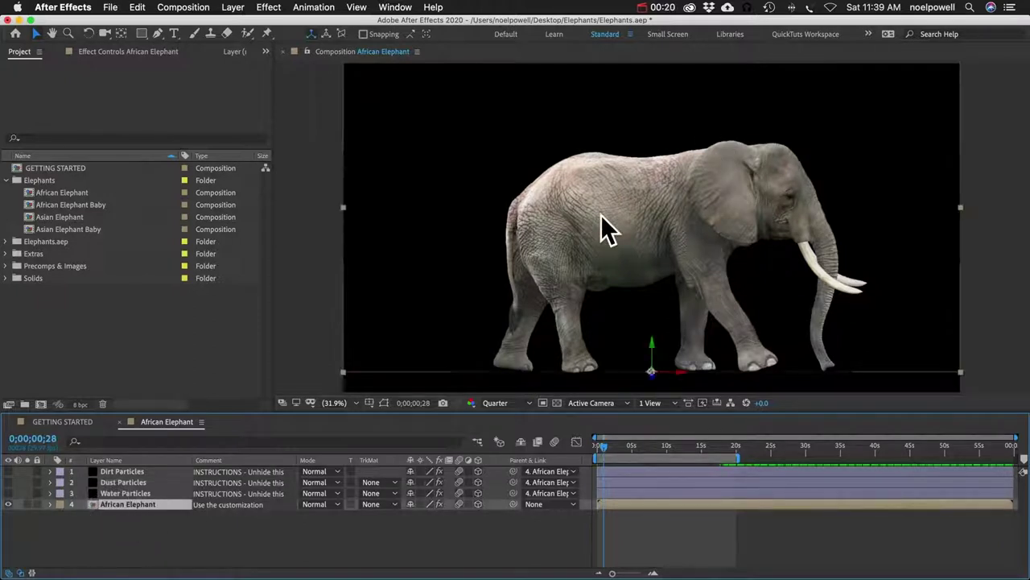
{"action": "left_click", "coordinate": [90, 52]}
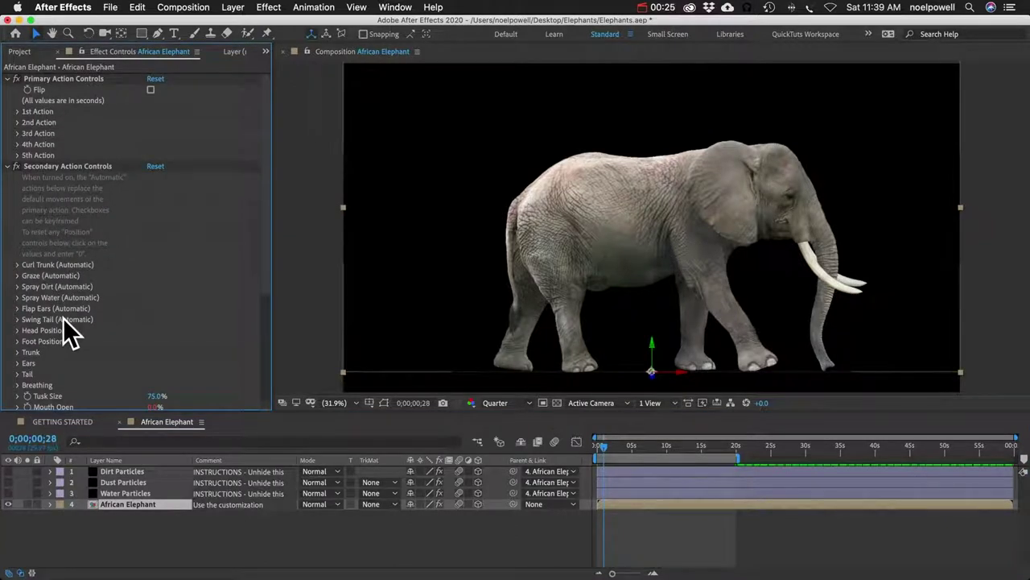
{"action": "scroll", "coordinate": [63, 318], "scroll_direction": "down", "scroll_amount": 5}
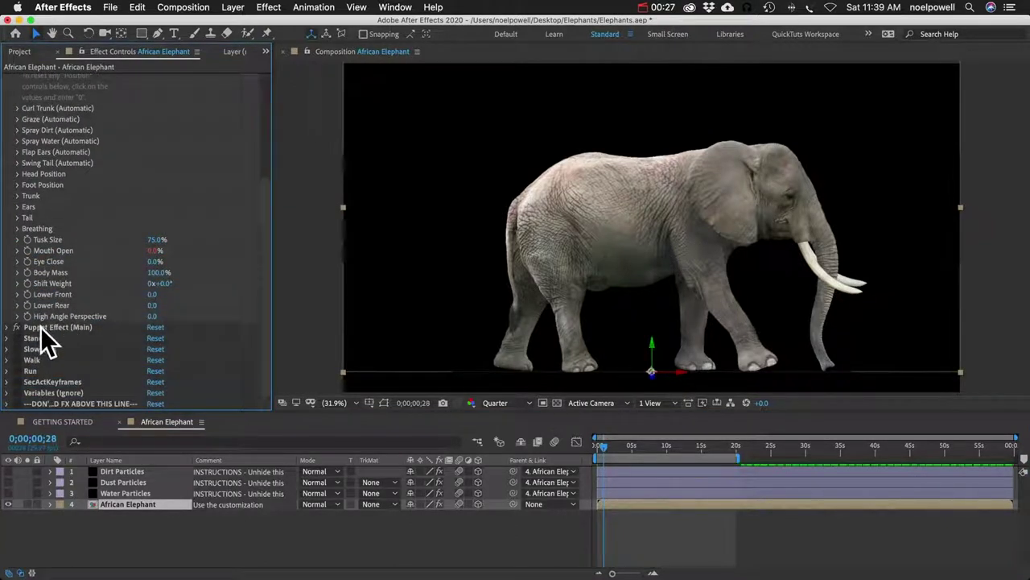
{"action": "left_click", "coordinate": [40, 327]}
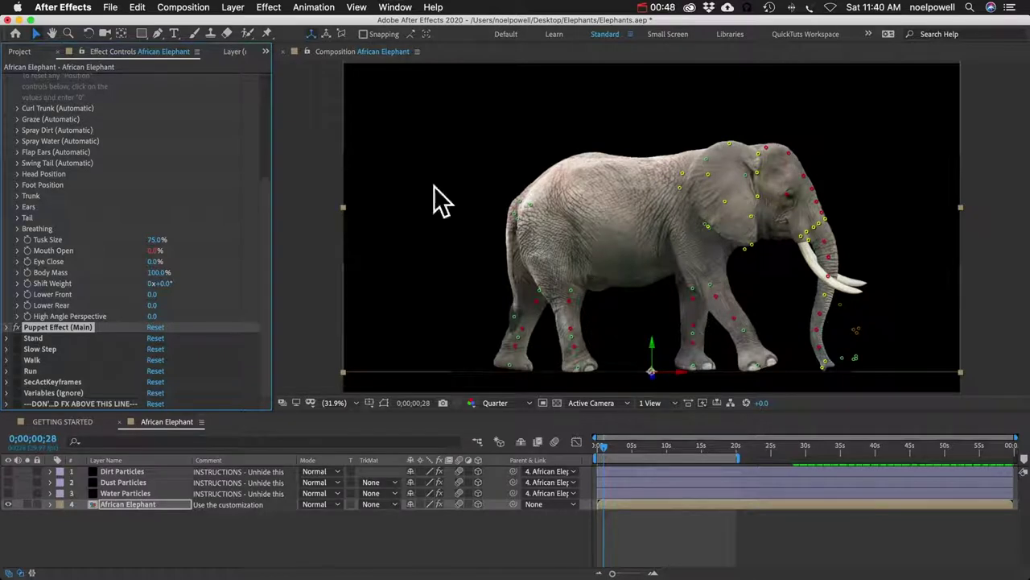
Create a new 4K composition named Comp 1 at 4096 x 2160 px, 29.97 fps and 22 seconds long.
{"action": "left_click", "coordinate": [193, 7]}
{"action": "left_click", "coordinate": [198, 22]}
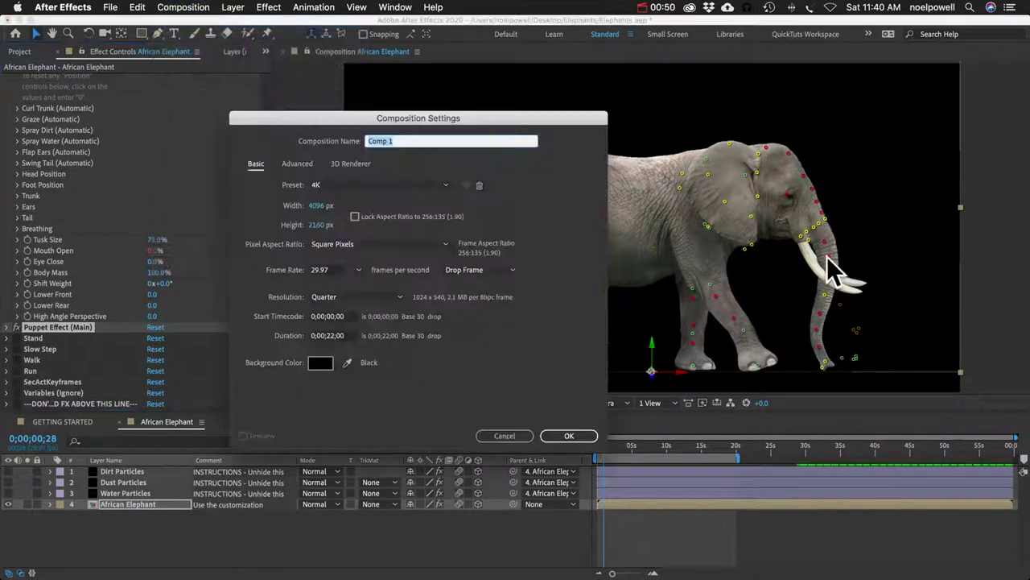
{"action": "left_click", "coordinate": [581, 436]}
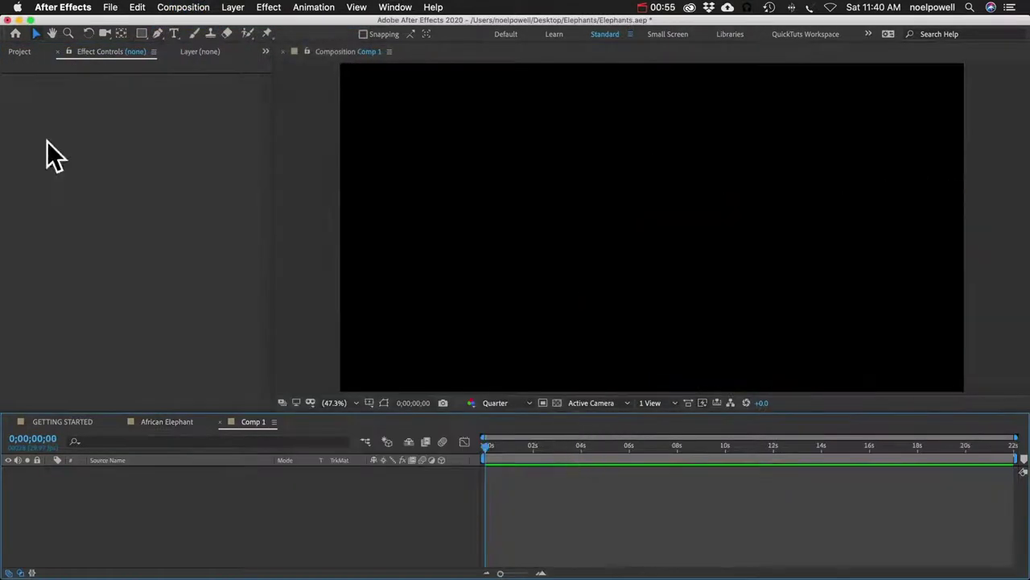
Add African-Elephant-Body.png from the African Elephant Images folder under Precomps & Images to Comp 1 as a layer.
{"action": "left_click", "coordinate": [16, 52]}
{"action": "left_click", "coordinate": [6, 278]}
{"action": "left_click", "coordinate": [19, 289]}
{"action": "left_click", "coordinate": [30, 327]}
{"action": "scroll", "coordinate": [86, 255], "scroll_direction": "down", "scroll_amount": 2}
{"action": "left_click_drag", "start_coordinate": [85, 254], "coordinate": [138, 474]}
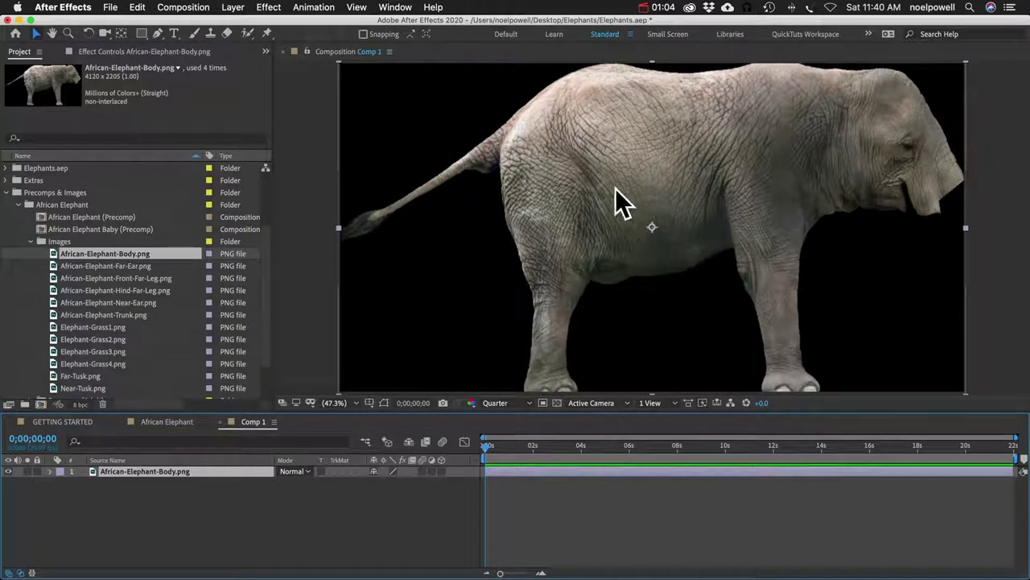
Place puppet position pins on the elephant's rump, both feet, shoulder and trunk base, and pull the trunk pin down and back to lower the head.
{"action": "left_click", "coordinate": [268, 33]}
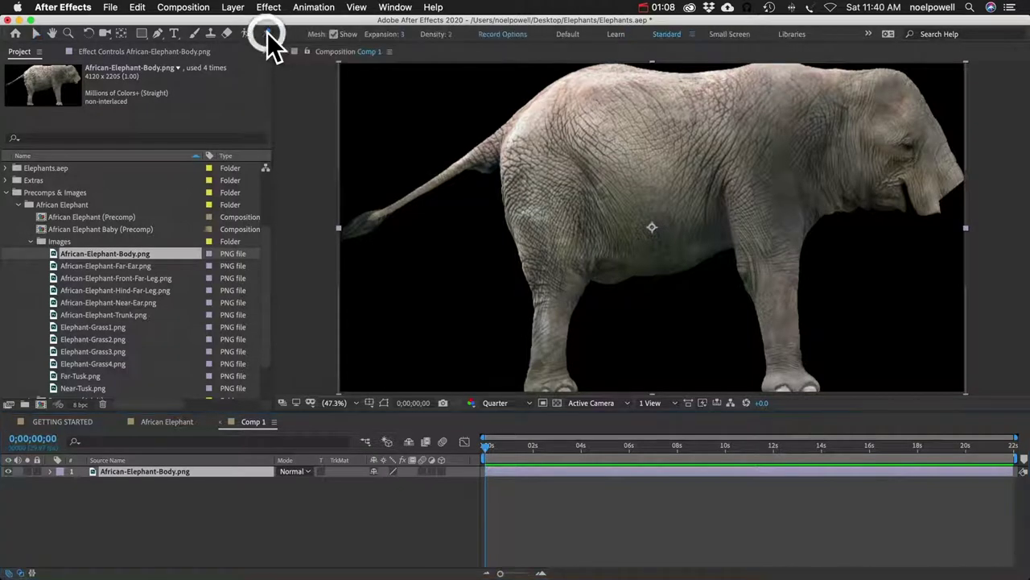
{"action": "left_click", "coordinate": [532, 138]}
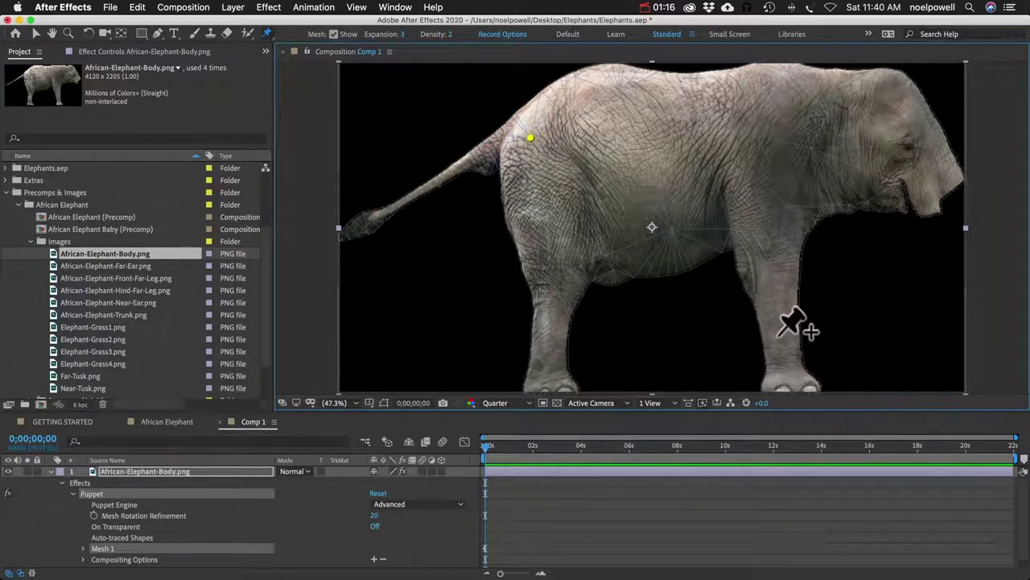
{"action": "left_click", "coordinate": [549, 381]}
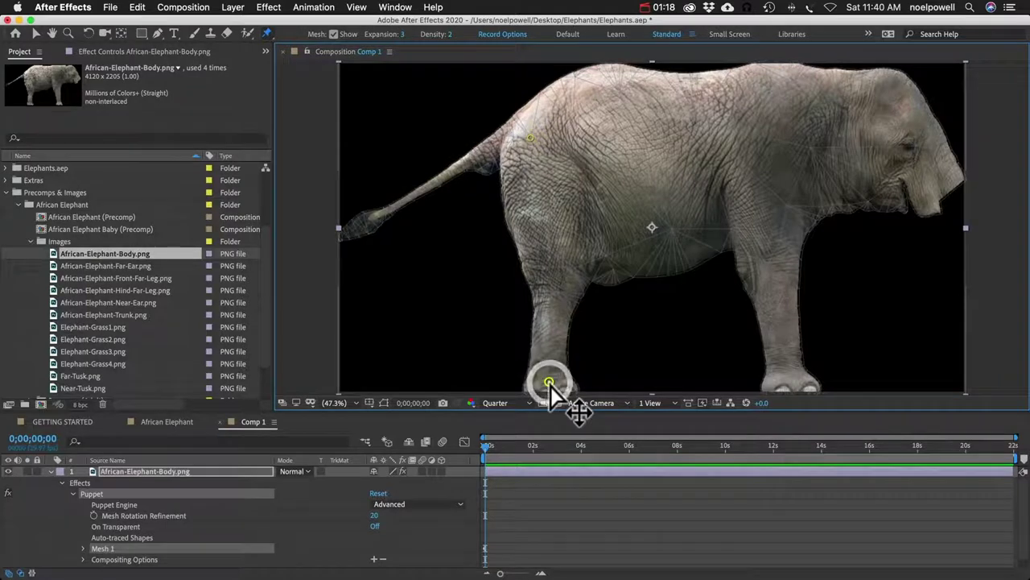
{"action": "left_click", "coordinate": [780, 90]}
{"action": "left_click", "coordinate": [932, 174]}
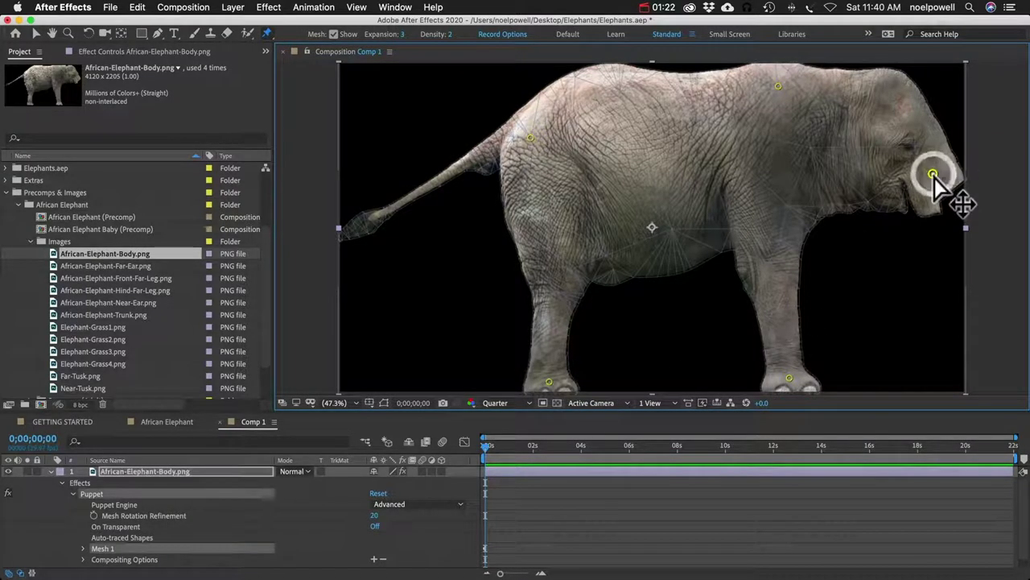
{"action": "left_click_drag", "start_coordinate": [934, 177], "coordinate": [899, 214]}
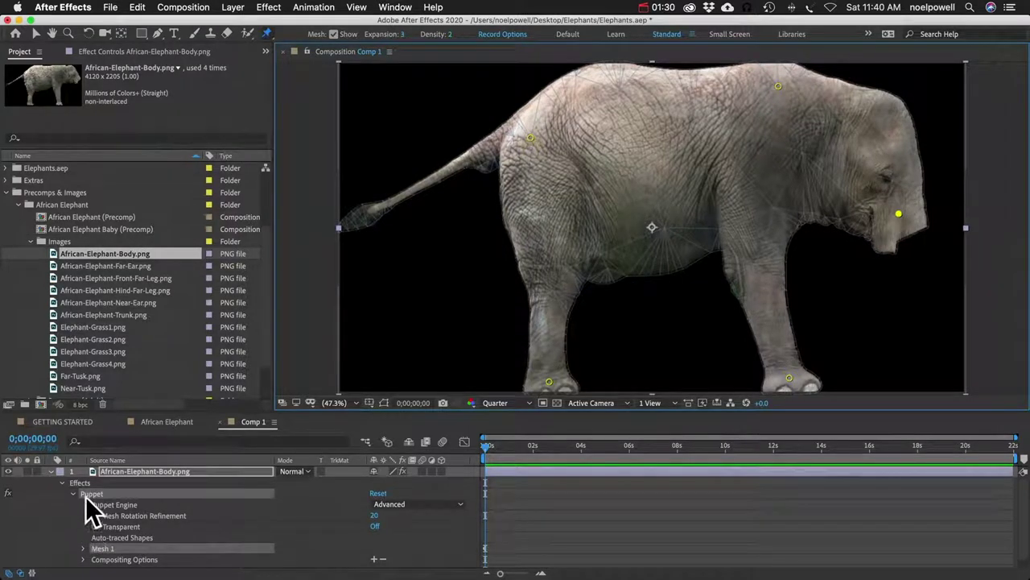
Reveal Puppet Pin 5's properties under the mesh's Deform group and move the pin up to about 3825, 805.
{"action": "scroll", "coordinate": [87, 538], "scroll_direction": "down", "scroll_amount": 1}
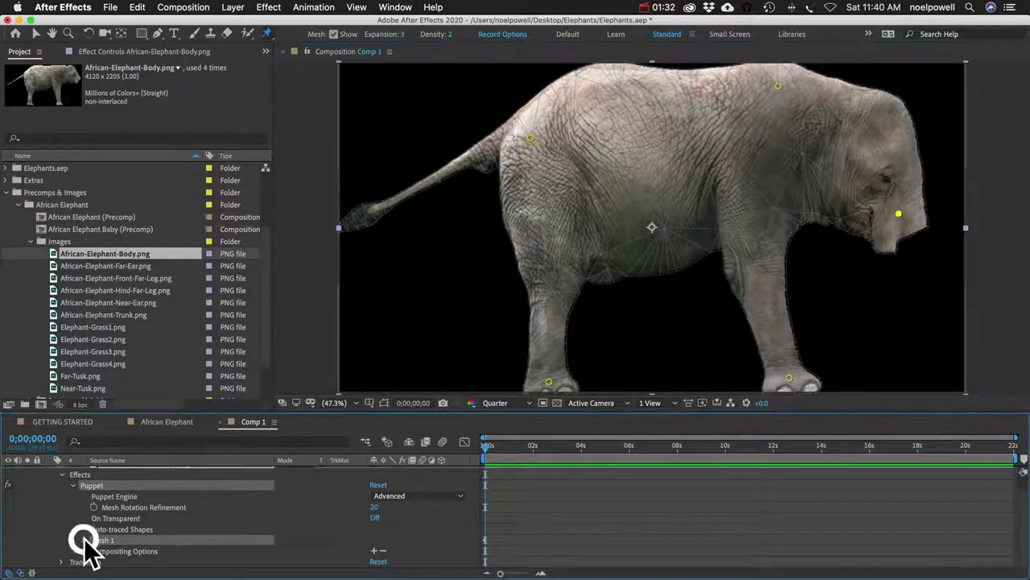
{"action": "left_click", "coordinate": [84, 540]}
{"action": "scroll", "coordinate": [85, 539], "scroll_direction": "down", "scroll_amount": 1}
{"action": "left_click", "coordinate": [94, 538]}
{"action": "scroll", "coordinate": [80, 535], "scroll_direction": "down", "scroll_amount": 3}
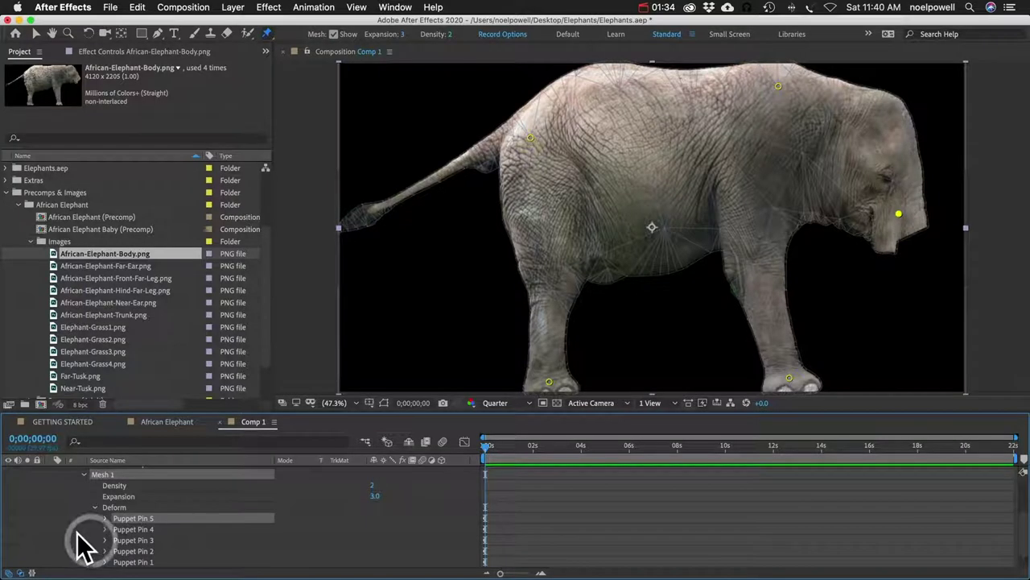
{"action": "scroll", "coordinate": [85, 546], "scroll_direction": "down", "scroll_amount": 2}
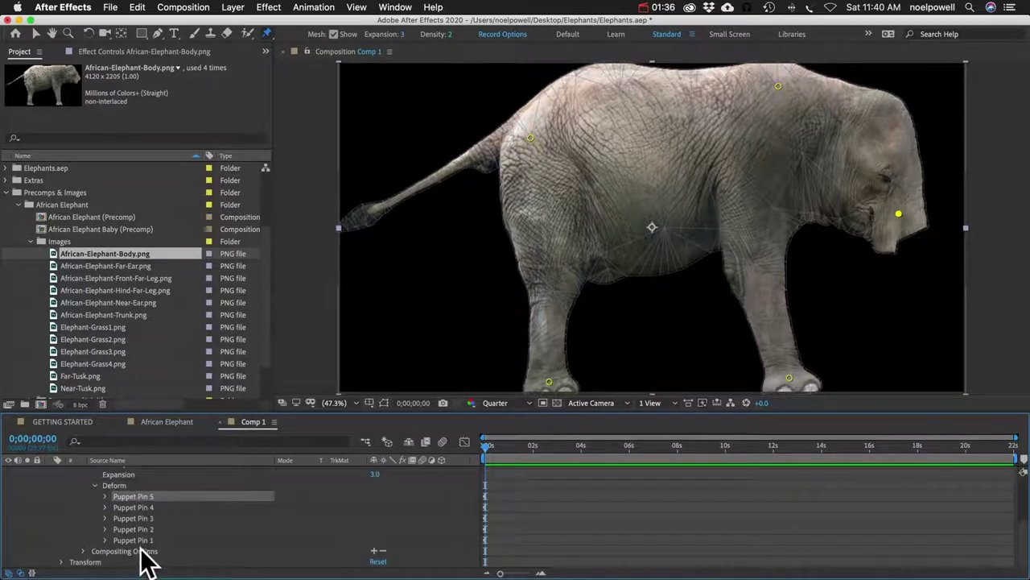
{"action": "left_click", "coordinate": [105, 497]}
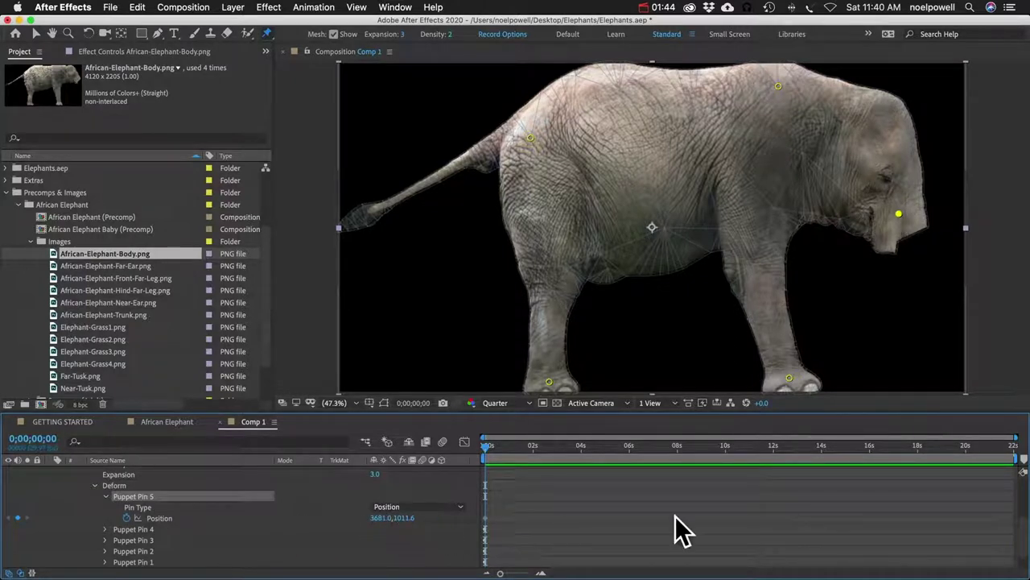
{"action": "left_click_drag", "start_coordinate": [899, 216], "coordinate": [920, 182]}
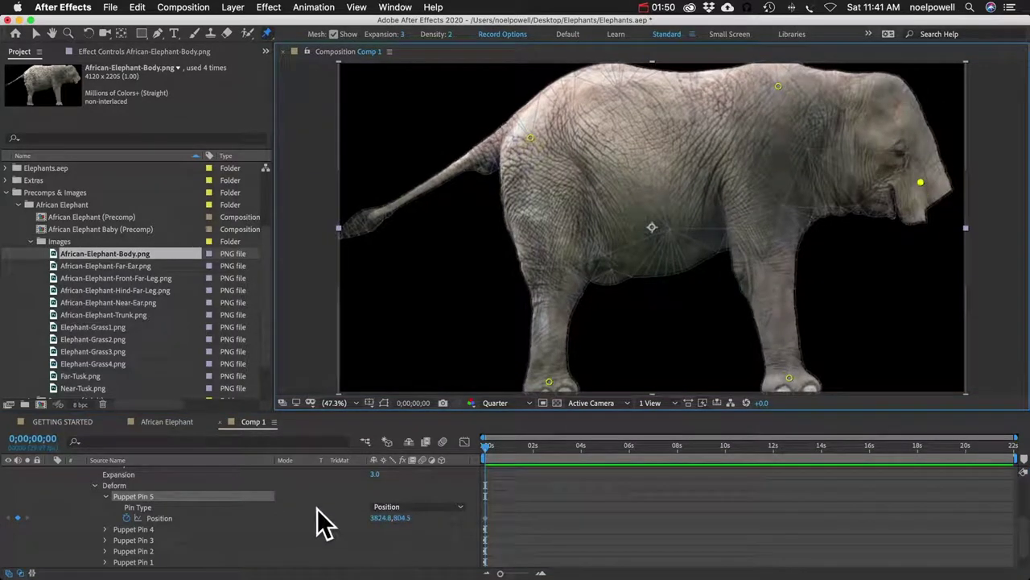
Change Puppet Pin 5's Pin Type to Advanced and rotate the pin by about 48° to tilt the trunk base upward.
{"action": "left_click", "coordinate": [386, 506]}
{"action": "left_click", "coordinate": [404, 556]}
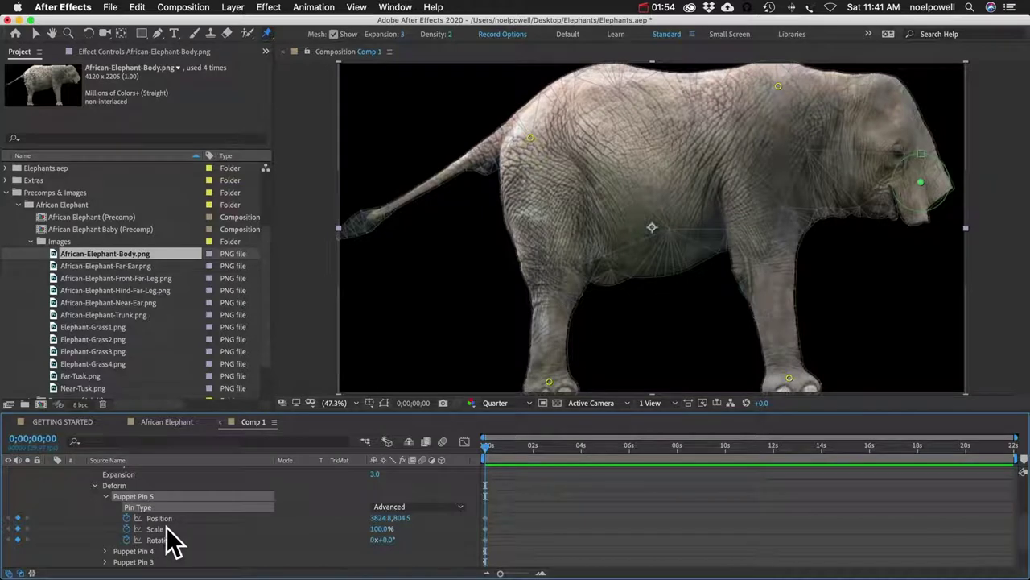
{"action": "left_click_drag", "start_coordinate": [384, 531], "coordinate": [368, 545]}
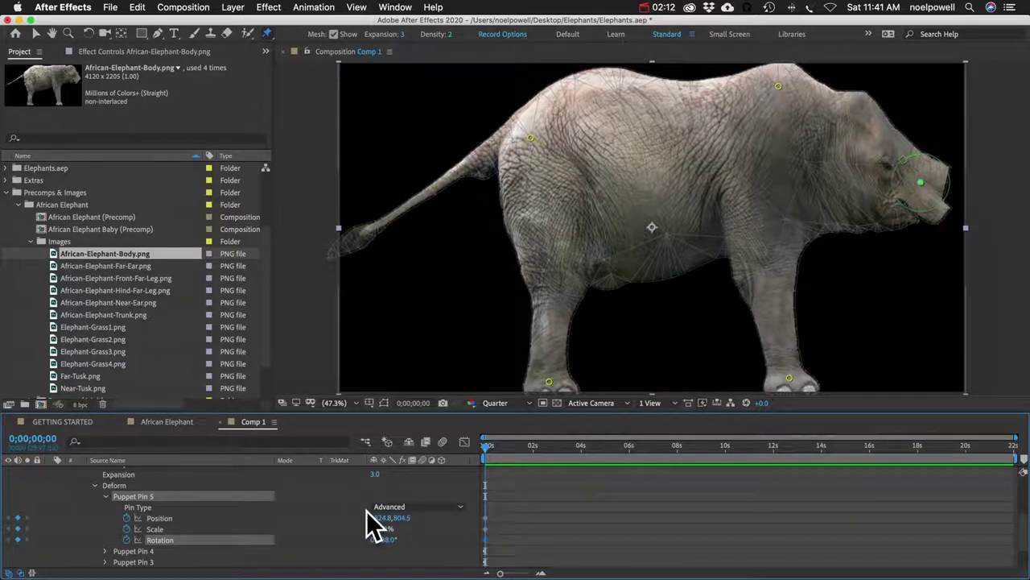
Close Comp 1 and list the African Elephant layer's effects in the timeline.
{"action": "left_click", "coordinate": [83, 531]}
{"action": "left_click", "coordinate": [222, 421]}
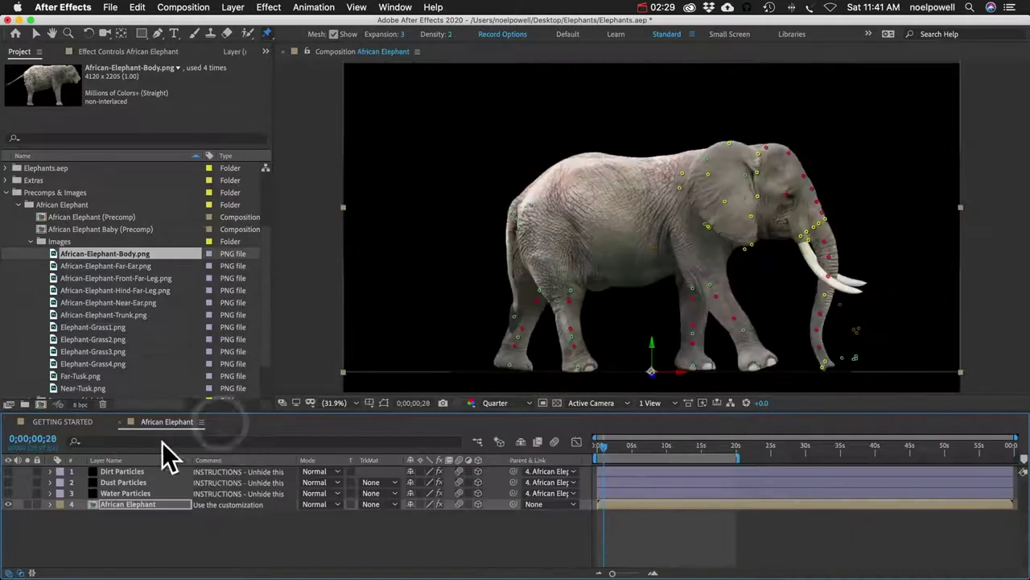
{"action": "left_click", "coordinate": [127, 504]}
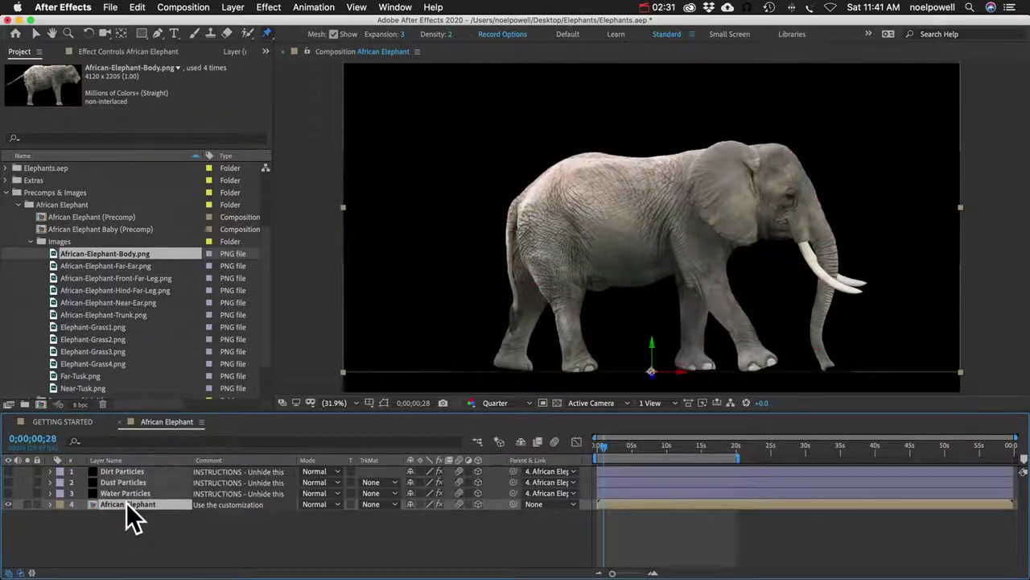
{"action": "key", "text": "e"}
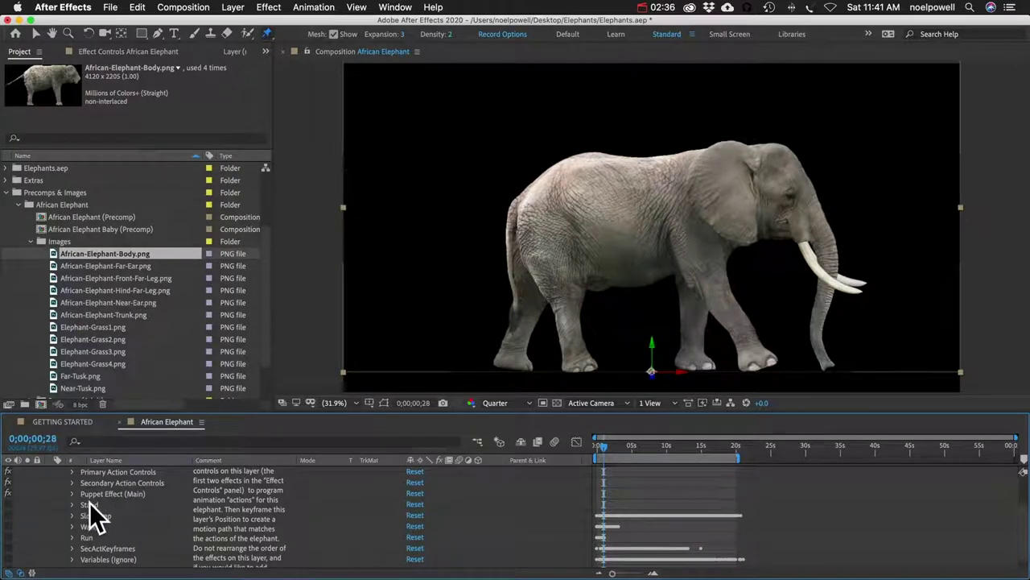
Compare the pin layouts of the African Elephant layer's Stand, Walk and Run puppet effects.
{"action": "left_click", "coordinate": [89, 504]}
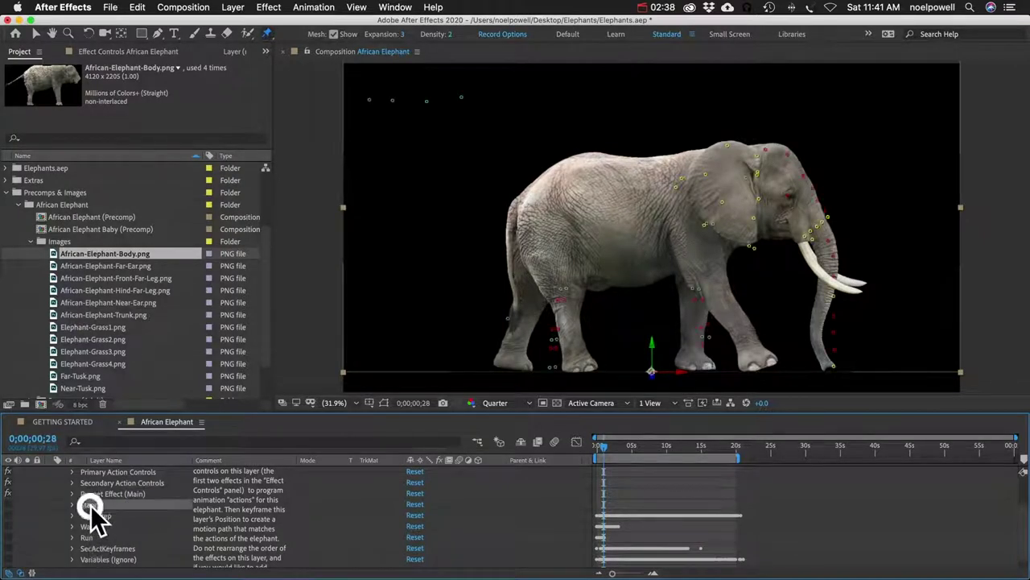
{"action": "left_click", "coordinate": [92, 525]}
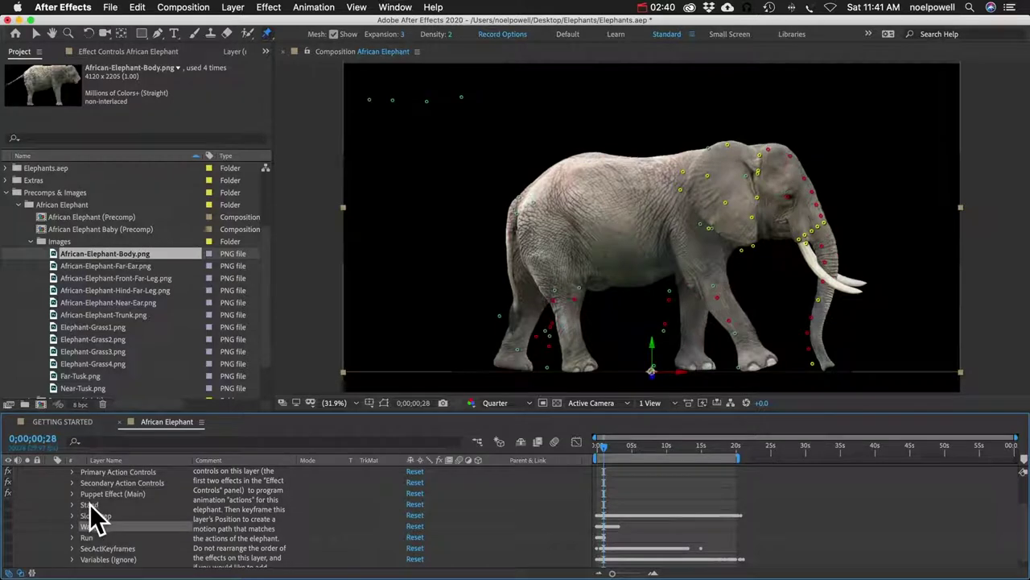
{"action": "left_click", "coordinate": [89, 504]}
{"action": "left_click", "coordinate": [85, 535]}
{"action": "left_click", "coordinate": [89, 525]}
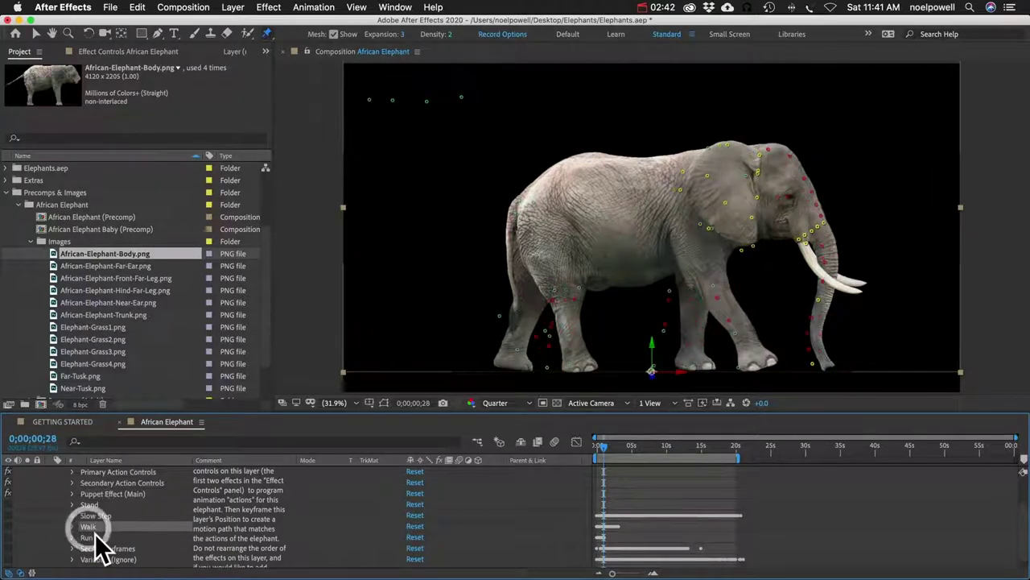
Disable Puppet Effect (Main), enable the Run puppet effect, and preview the elephant's run cycle from the start.
{"action": "left_click", "coordinate": [10, 537]}
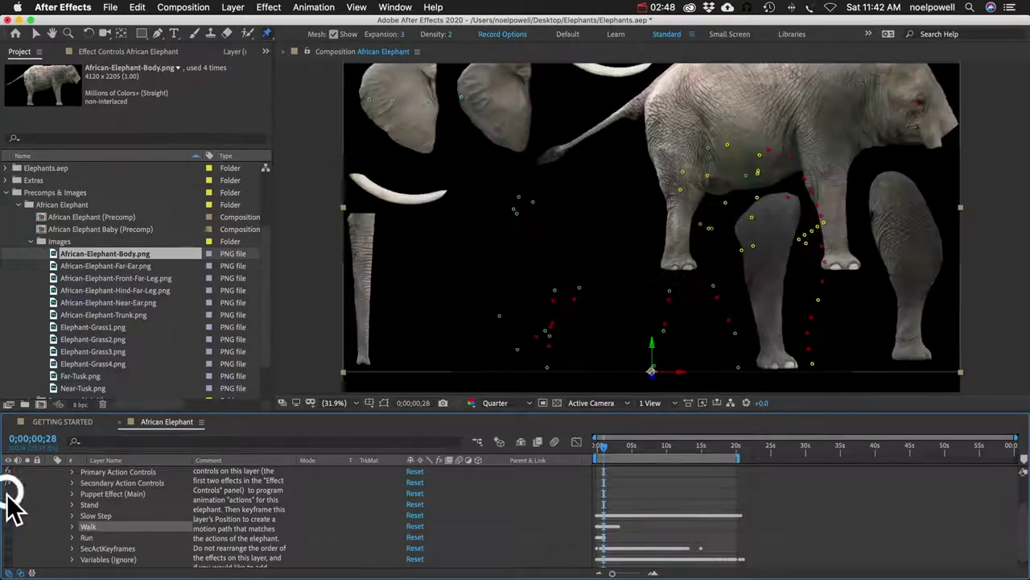
{"action": "left_click", "coordinate": [88, 537]}
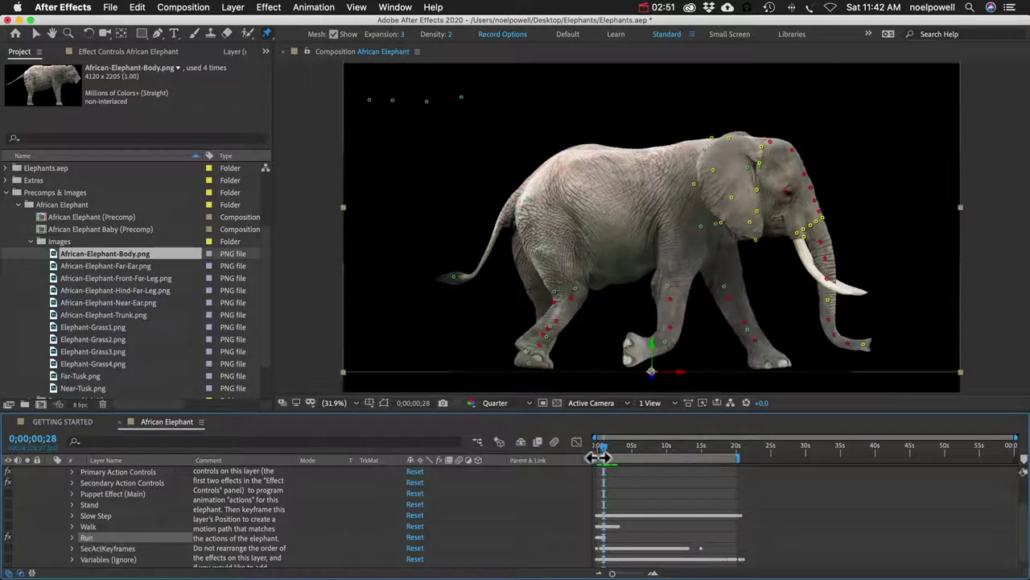
{"action": "left_click_drag", "start_coordinate": [602, 445], "coordinate": [576, 448]}
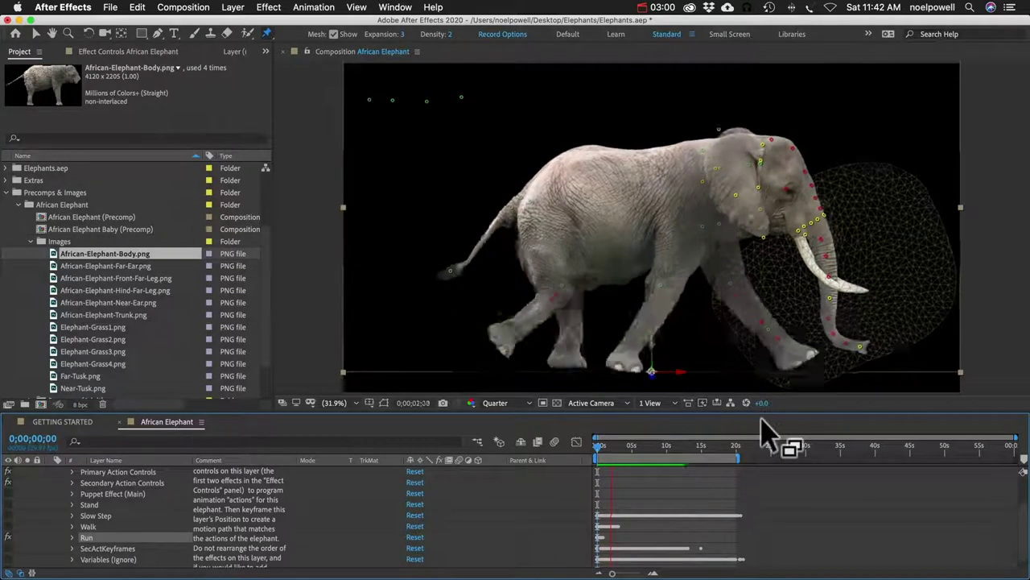
{"action": "key", "text": "space"}
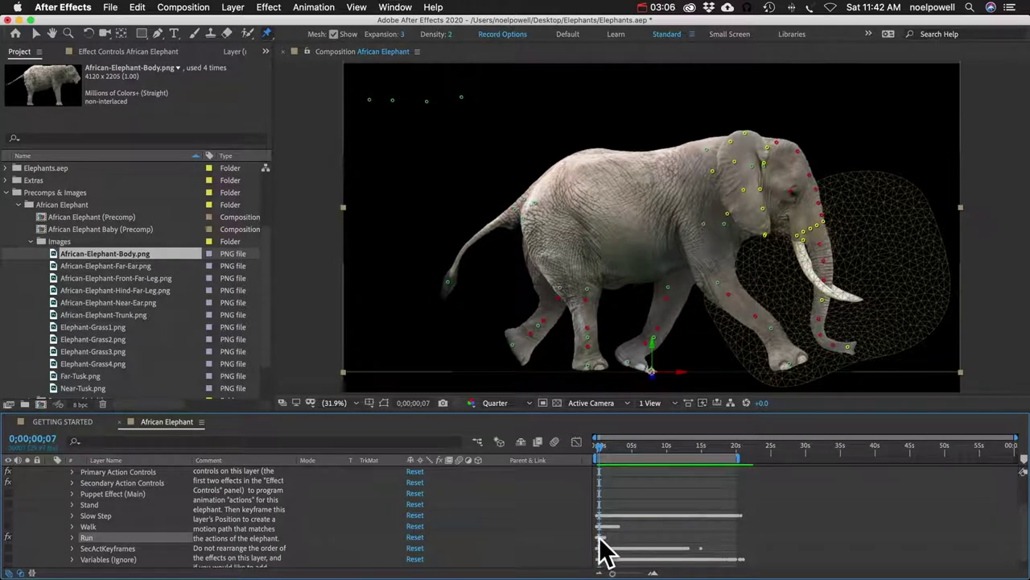
Disable the Run puppet effect and re-enable Puppet Effect (Main) on the African Elephant layer.
{"action": "left_click", "coordinate": [605, 449]}
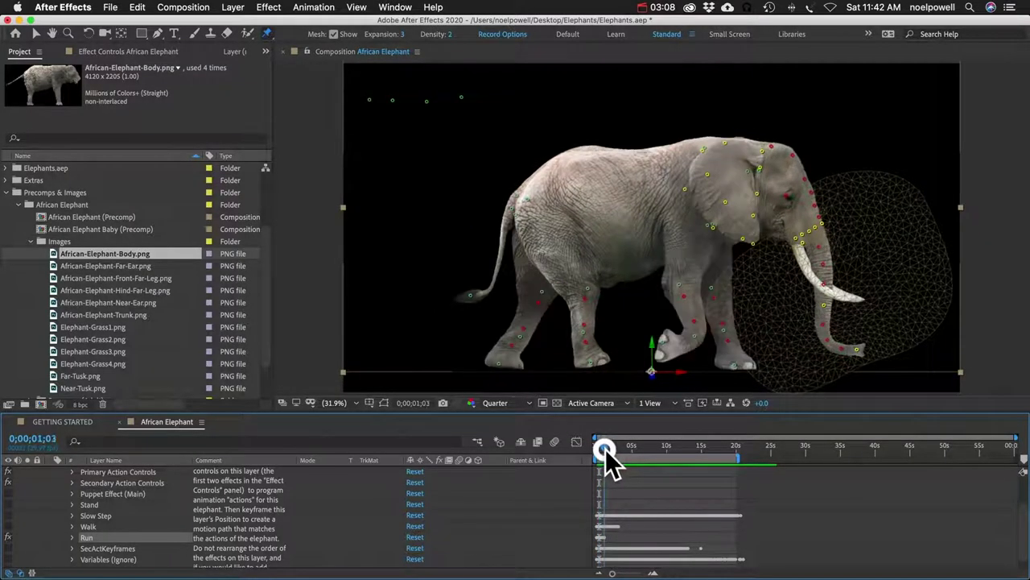
{"action": "left_click", "coordinate": [8, 537]}
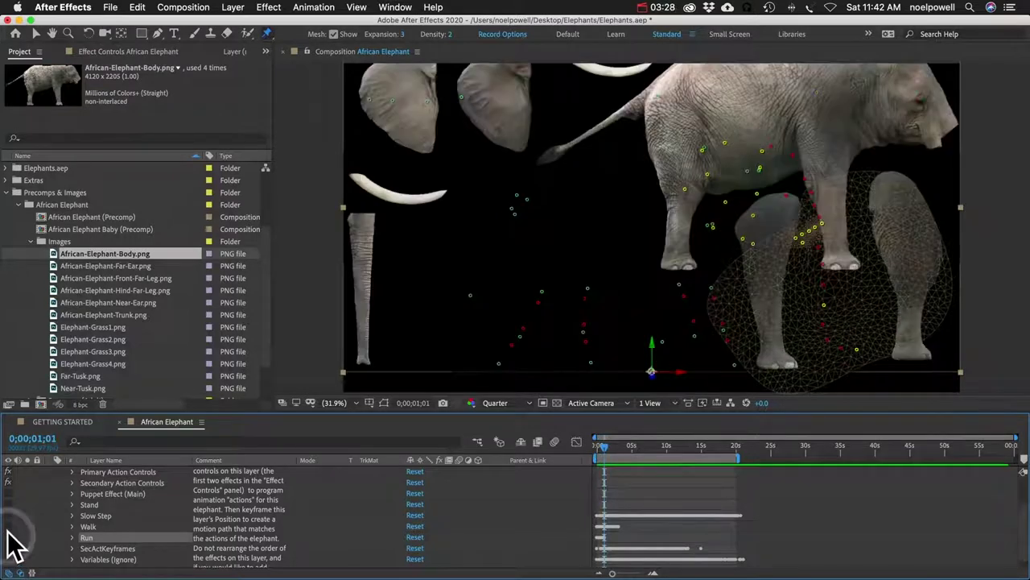
{"action": "left_click", "coordinate": [8, 492]}
{"action": "left_click", "coordinate": [105, 493]}
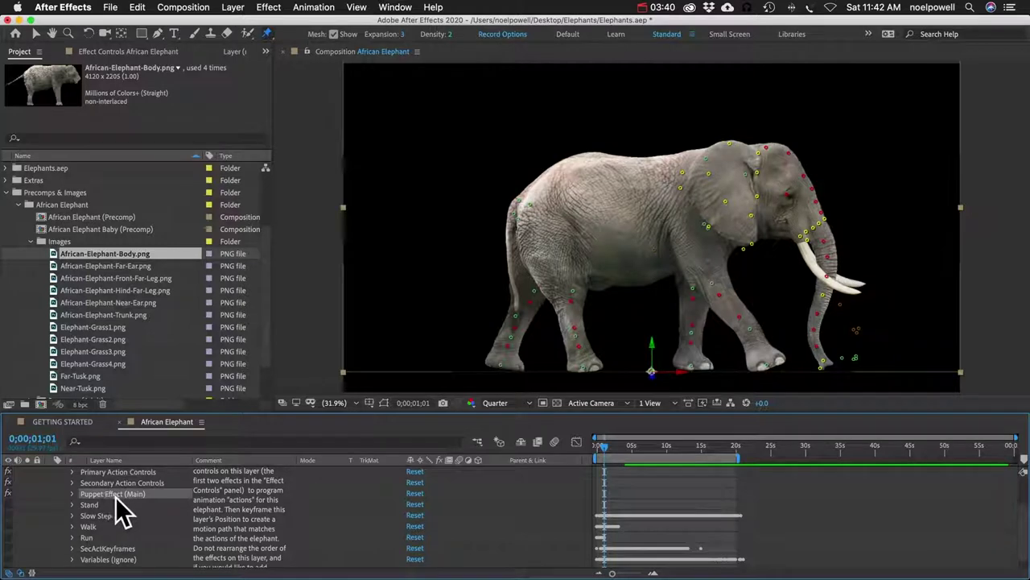
Show the African Elephant layer's effect controls and open its precomp to examine the body part layers.
{"action": "left_click", "coordinate": [110, 48]}
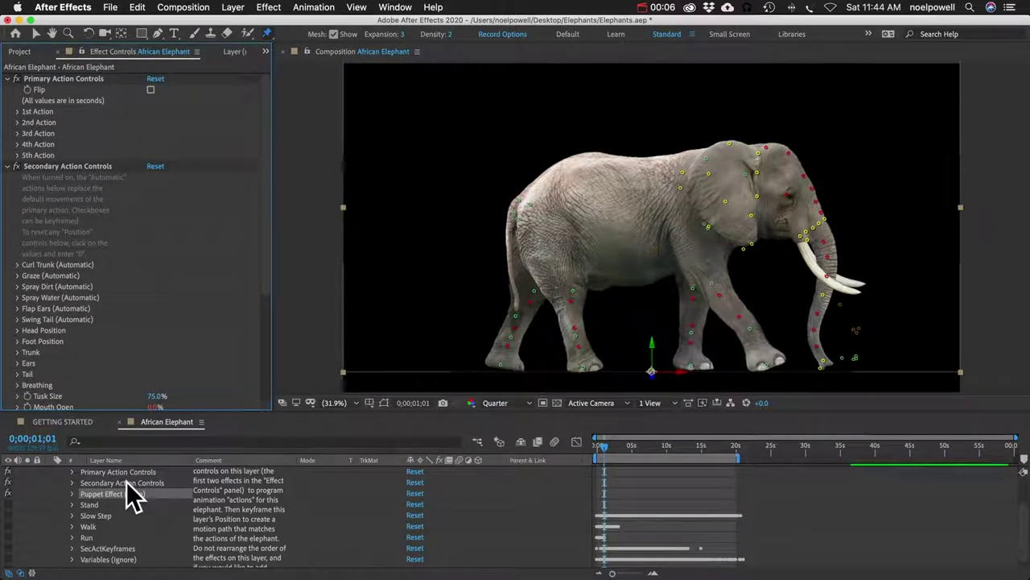
{"action": "scroll", "coordinate": [126, 481], "scroll_direction": "up", "scroll_amount": 3}
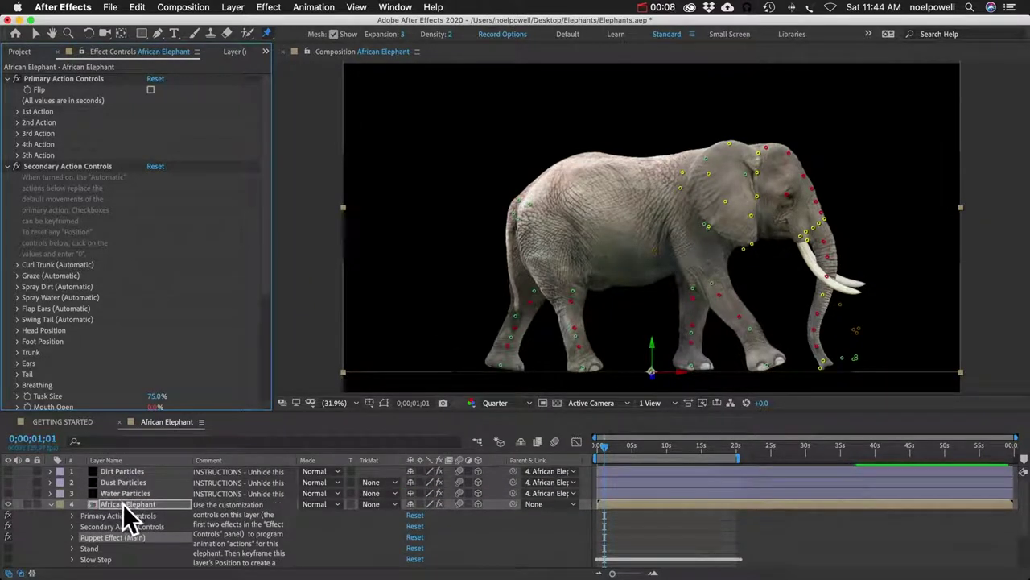
{"action": "left_click", "coordinate": [113, 504]}
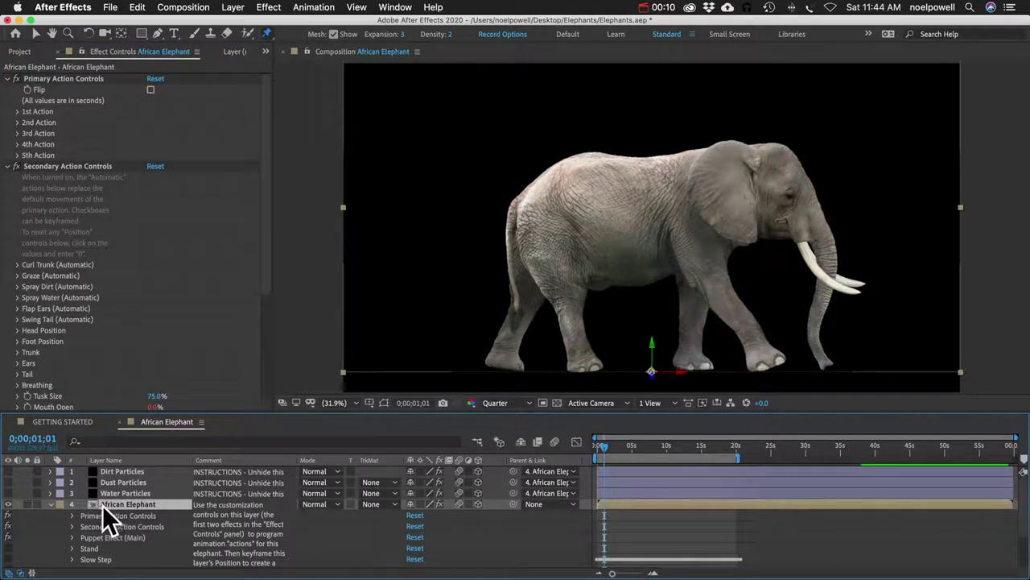
{"action": "double_click", "coordinate": [93, 504]}
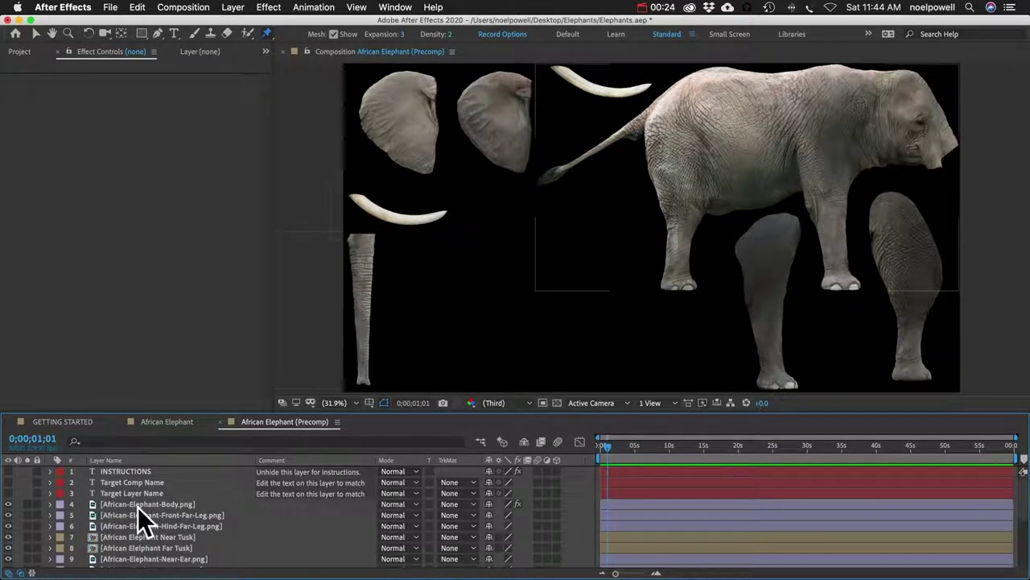
{"action": "scroll", "coordinate": [138, 508], "scroll_direction": "down", "scroll_amount": 3}
{"action": "scroll", "coordinate": [139, 507], "scroll_direction": "down", "scroll_amount": 3}
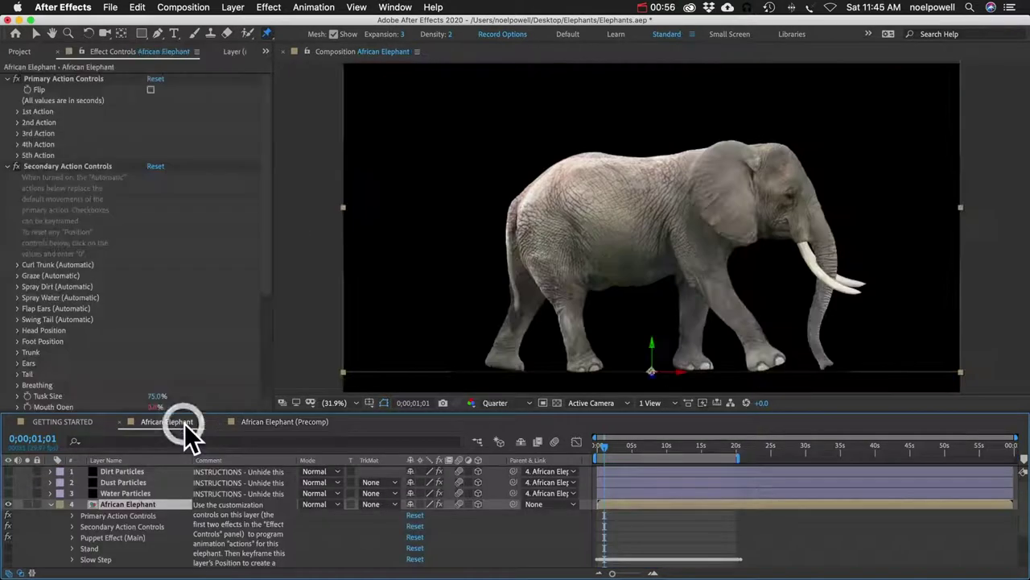
Compare the pin layouts of the Stand, Walk, Run and Main puppet effects in the African Elephant comp, and collapse the layer's effect list.
{"action": "left_click", "coordinate": [173, 421]}
{"action": "left_click", "coordinate": [138, 504]}
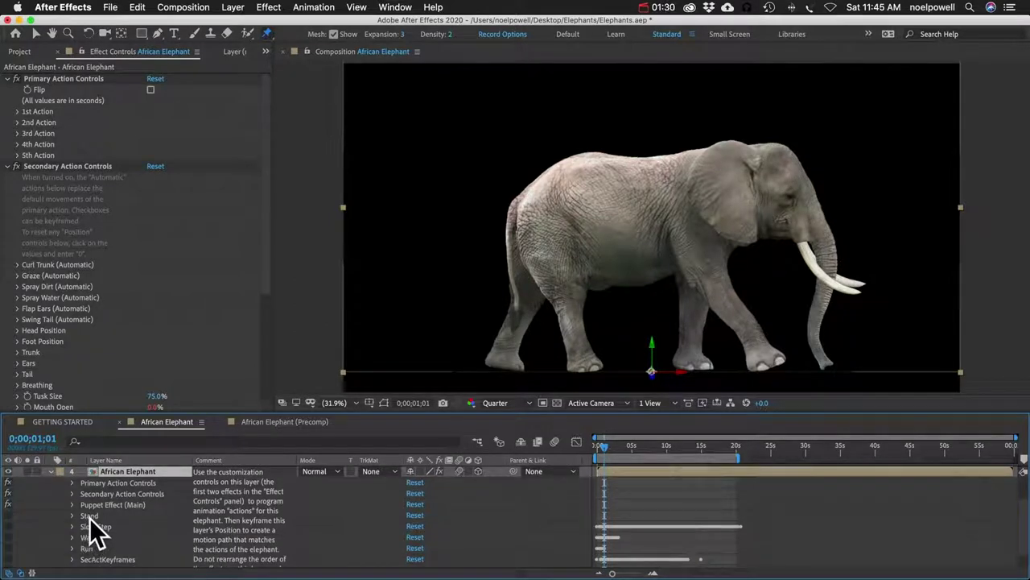
{"action": "left_click", "coordinate": [90, 516]}
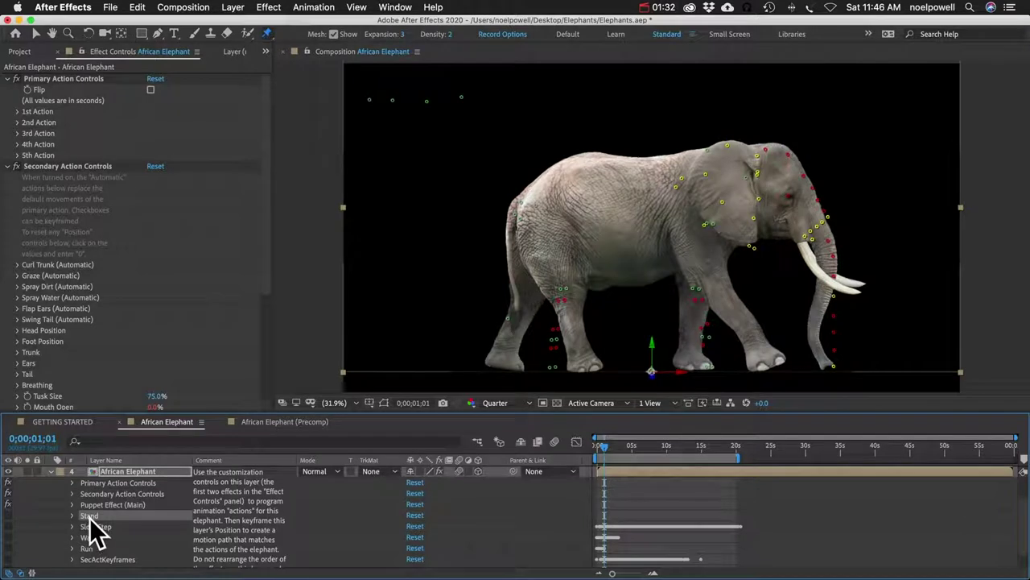
{"action": "left_click", "coordinate": [92, 537]}
{"action": "left_click", "coordinate": [94, 549]}
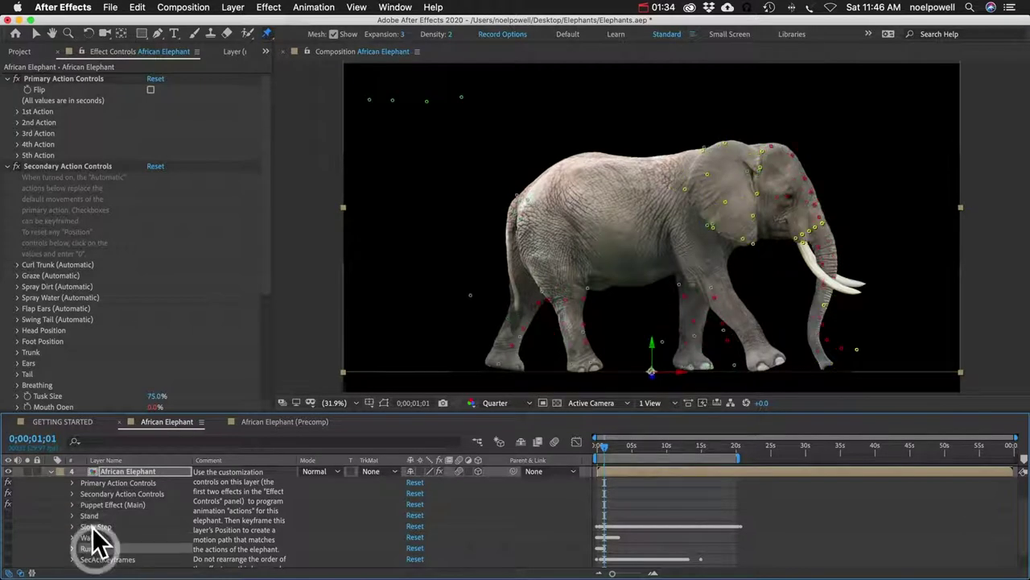
{"action": "left_click", "coordinate": [109, 504]}
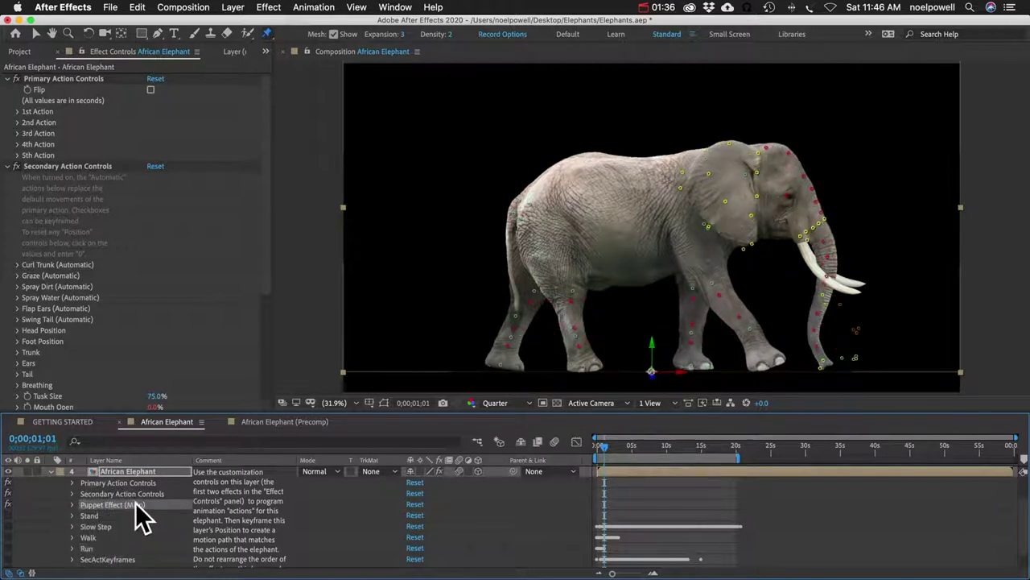
{"action": "left_click", "coordinate": [122, 473]}
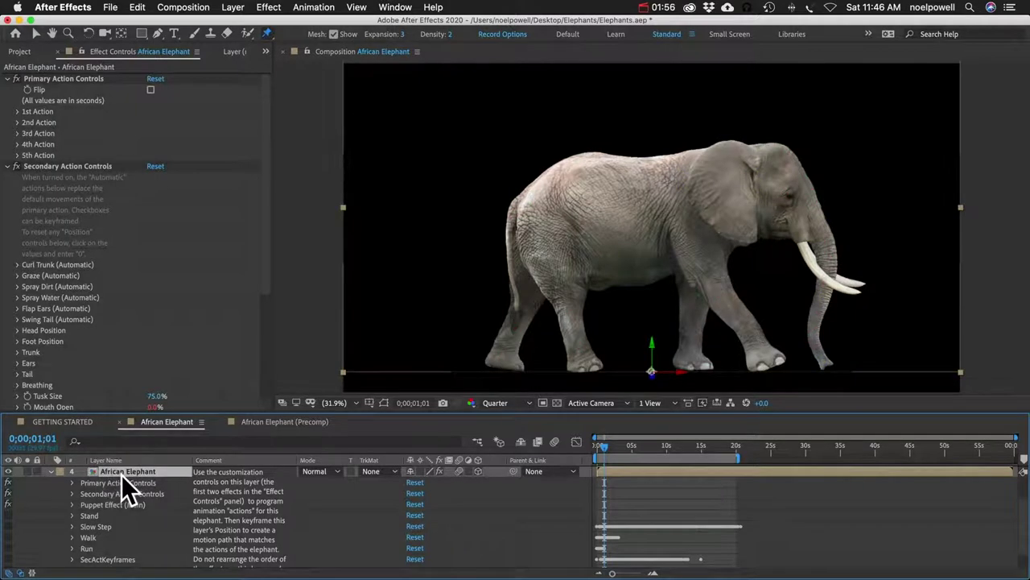
{"action": "key", "text": "e"}
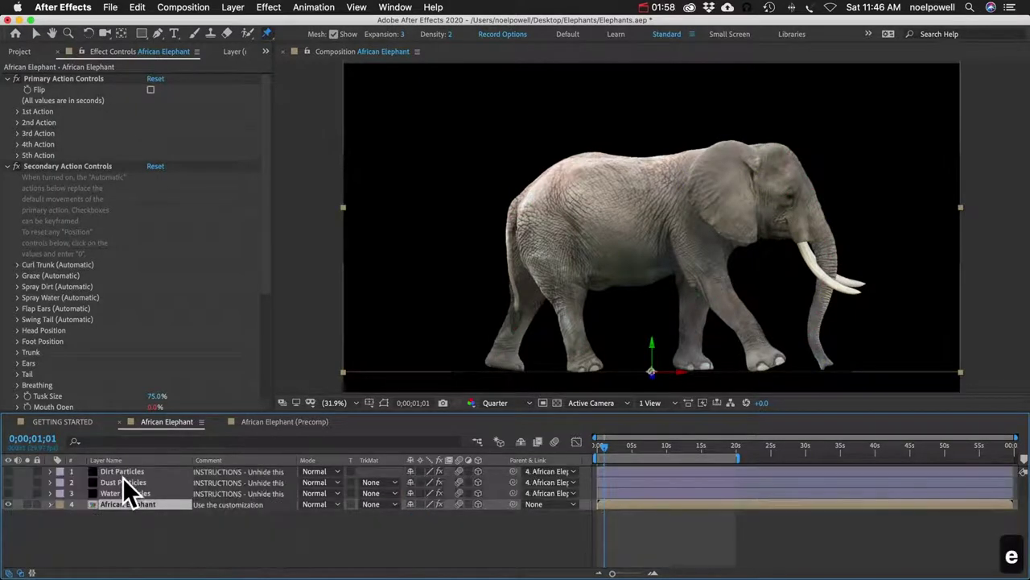
Review the GETTING STARTED rules and unhide the Target Comp Name and Target Layer Name layers in African Elephant (Precomp).
{"action": "left_click", "coordinate": [71, 419]}
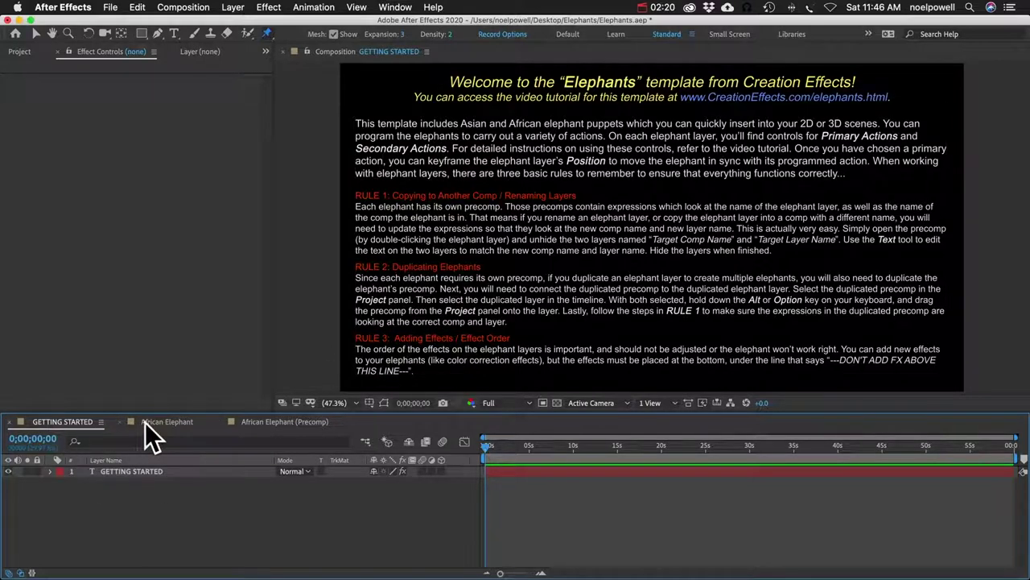
{"action": "left_click", "coordinate": [259, 422]}
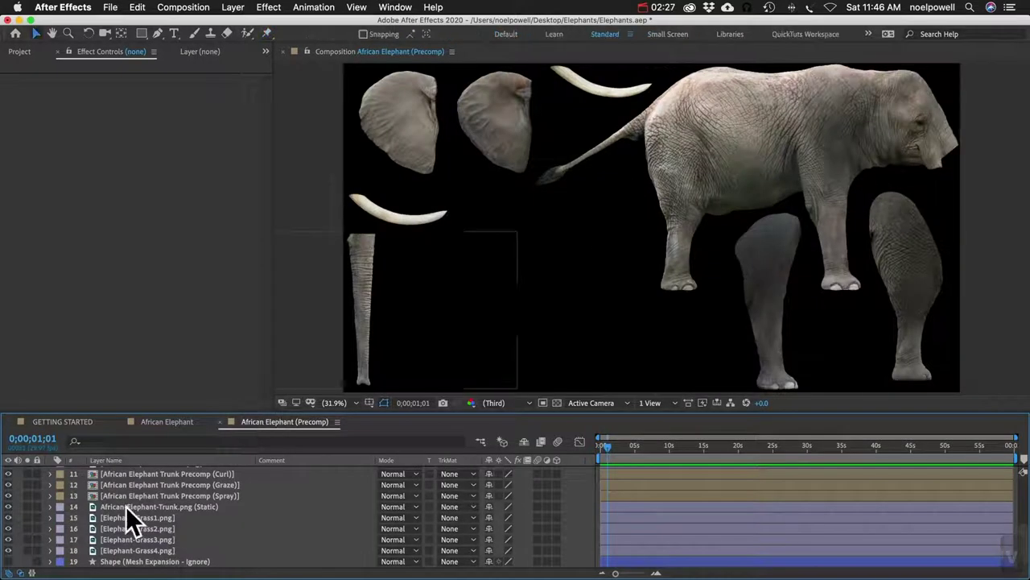
{"action": "scroll", "coordinate": [126, 506], "scroll_direction": "up", "scroll_amount": 5}
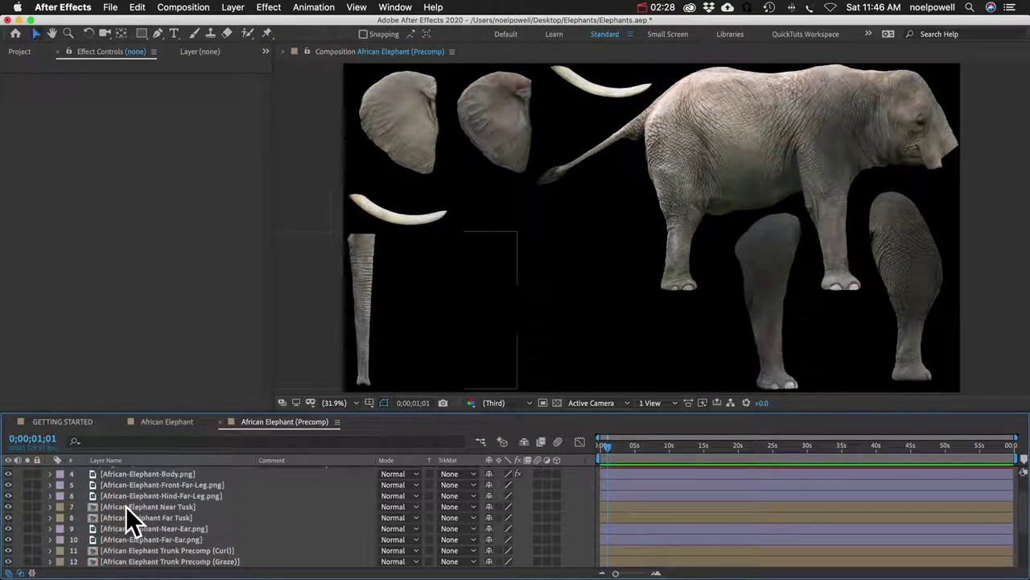
{"action": "scroll", "coordinate": [125, 507], "scroll_direction": "up", "scroll_amount": 3}
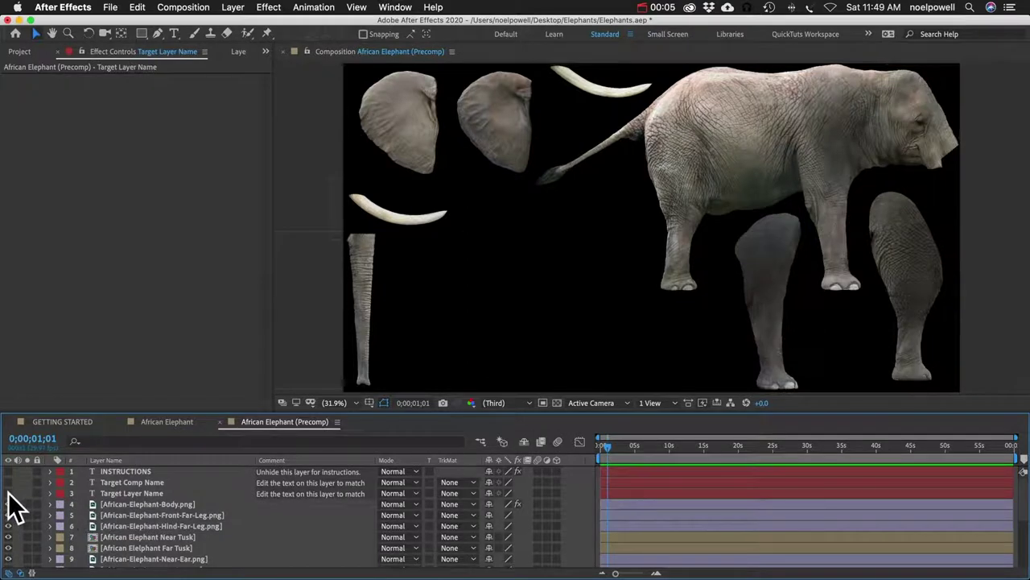
{"action": "left_click", "coordinate": [8, 483]}
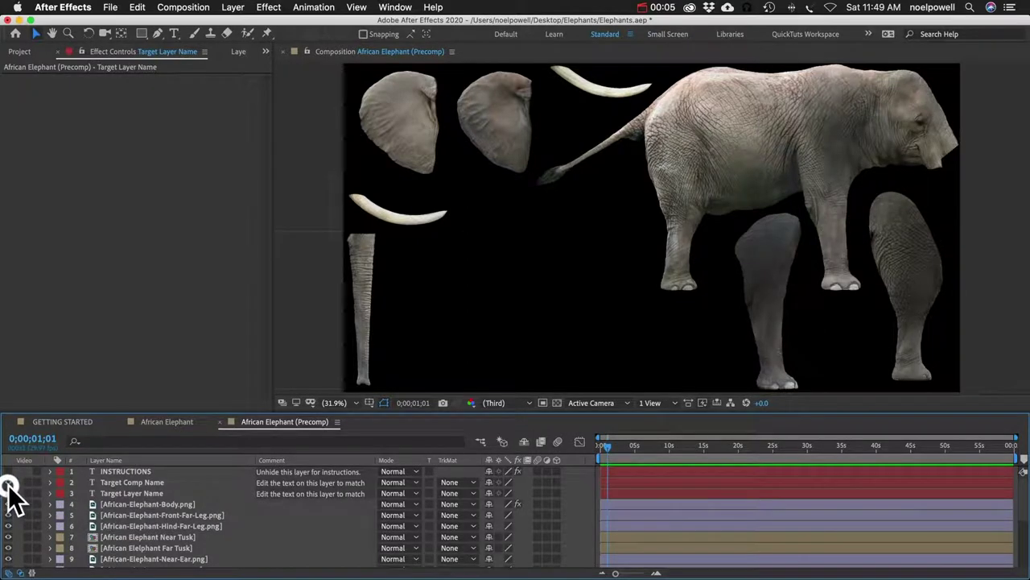
{"action": "left_click_drag", "start_coordinate": [10, 488], "coordinate": [8, 470]}
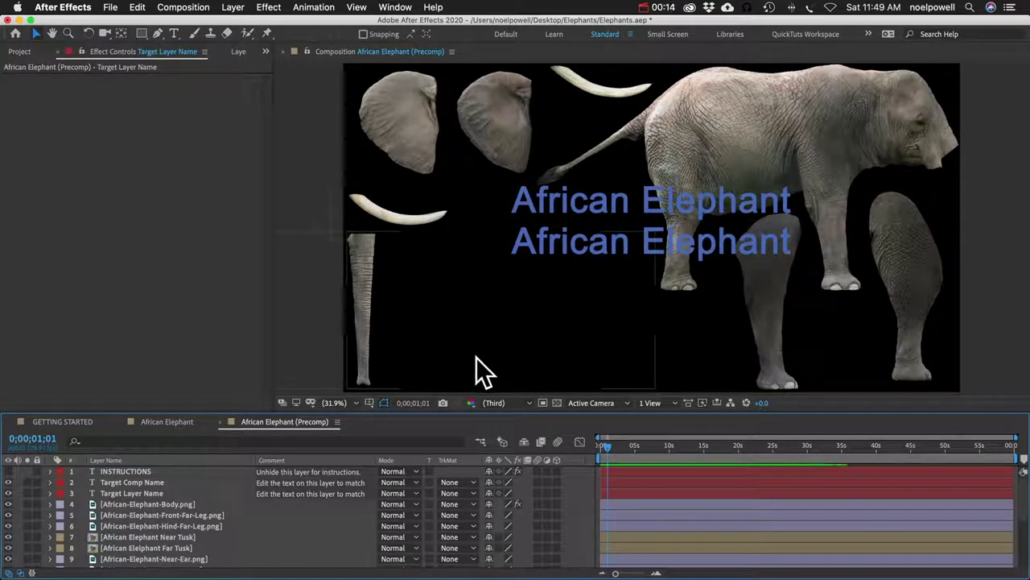
Compare the precomp's two target name texts with the names of the African Elephant comp and its elephant layer.
{"action": "left_click", "coordinate": [172, 422]}
{"action": "left_click", "coordinate": [142, 507]}
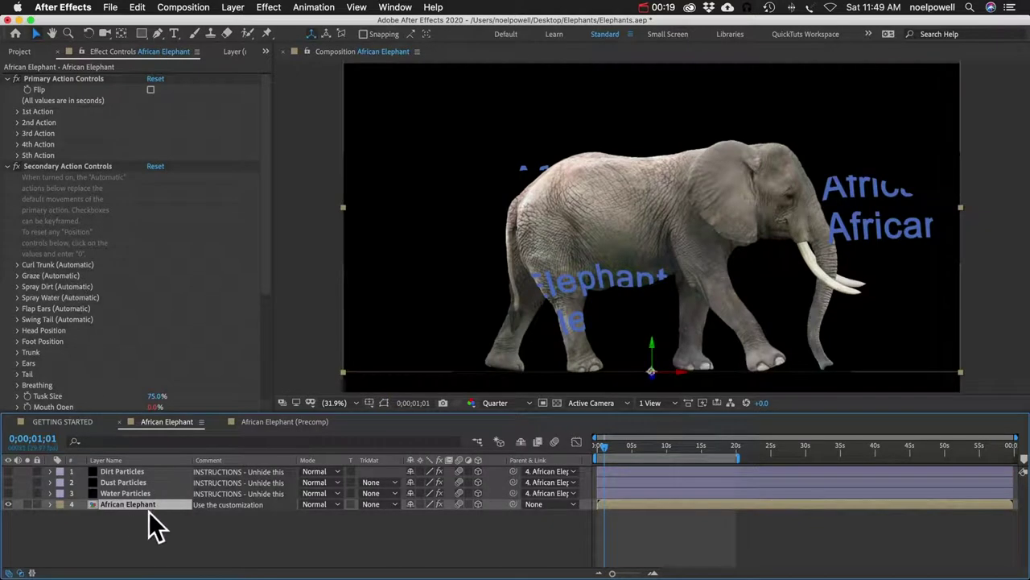
{"action": "scroll", "coordinate": [93, 314], "scroll_direction": "down", "scroll_amount": 5}
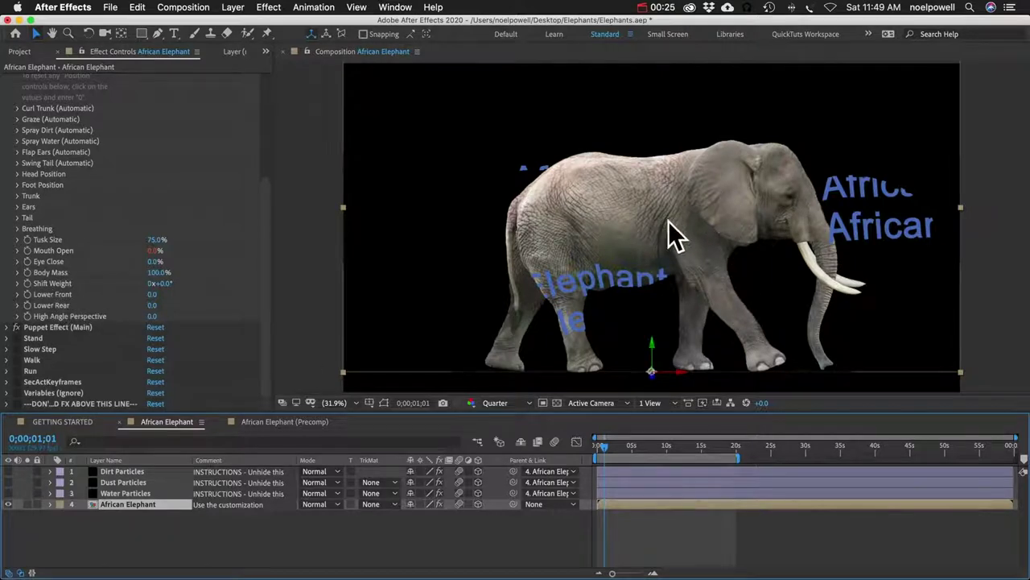
{"action": "left_click", "coordinate": [271, 424]}
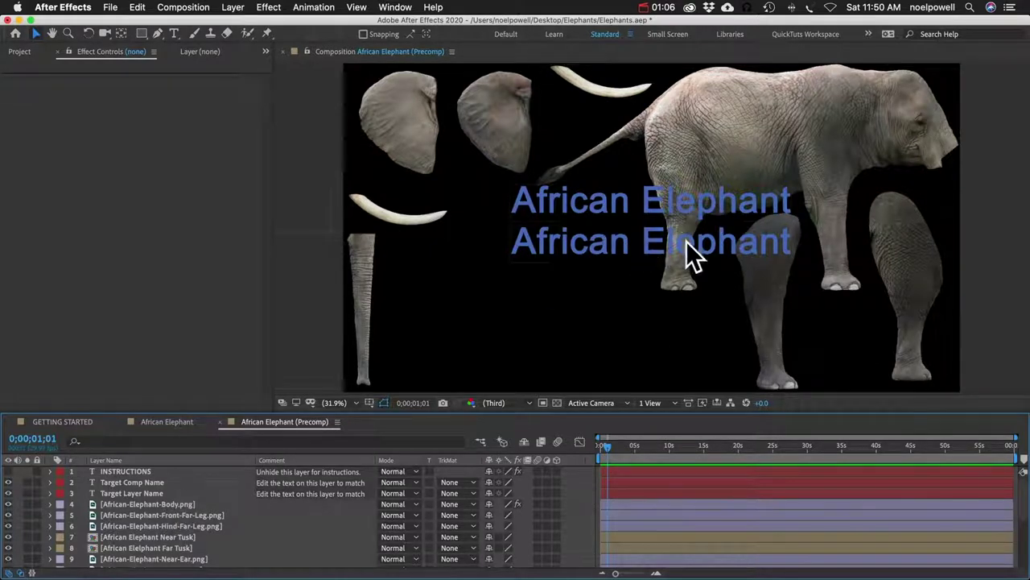
{"action": "left_click", "coordinate": [167, 421]}
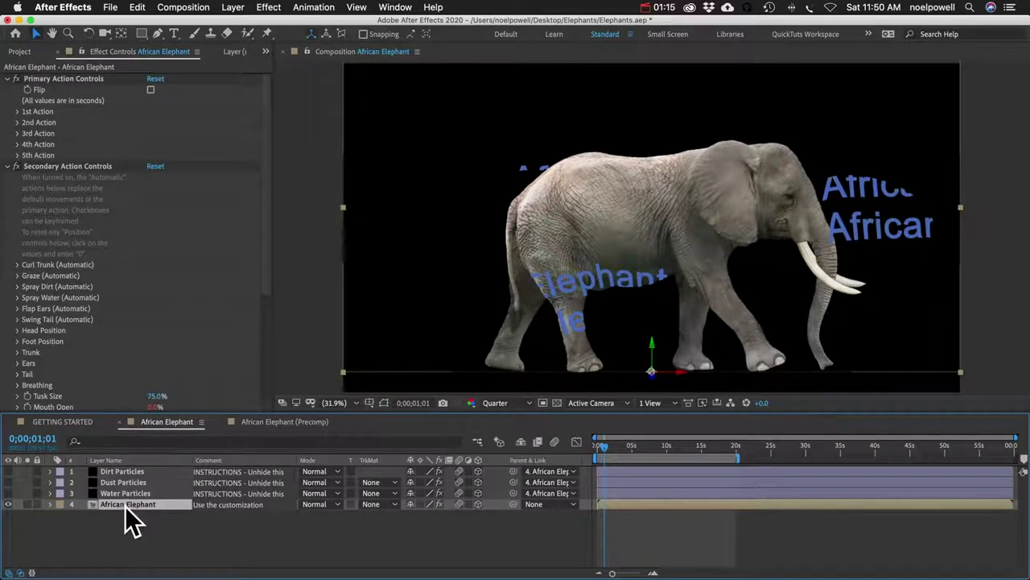
{"action": "left_click", "coordinate": [143, 541]}
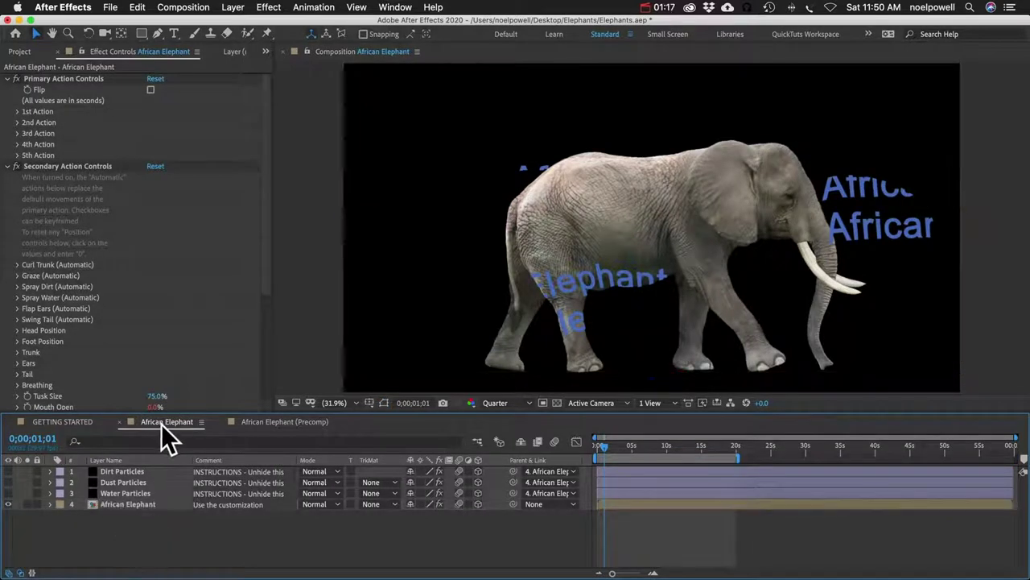
{"action": "left_click", "coordinate": [122, 507]}
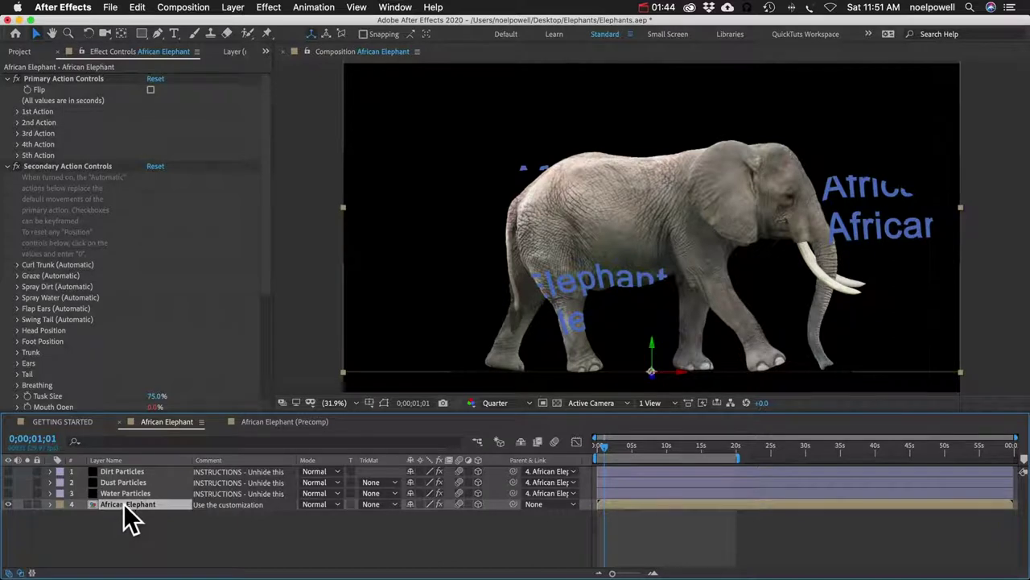
{"action": "left_click", "coordinate": [282, 421]}
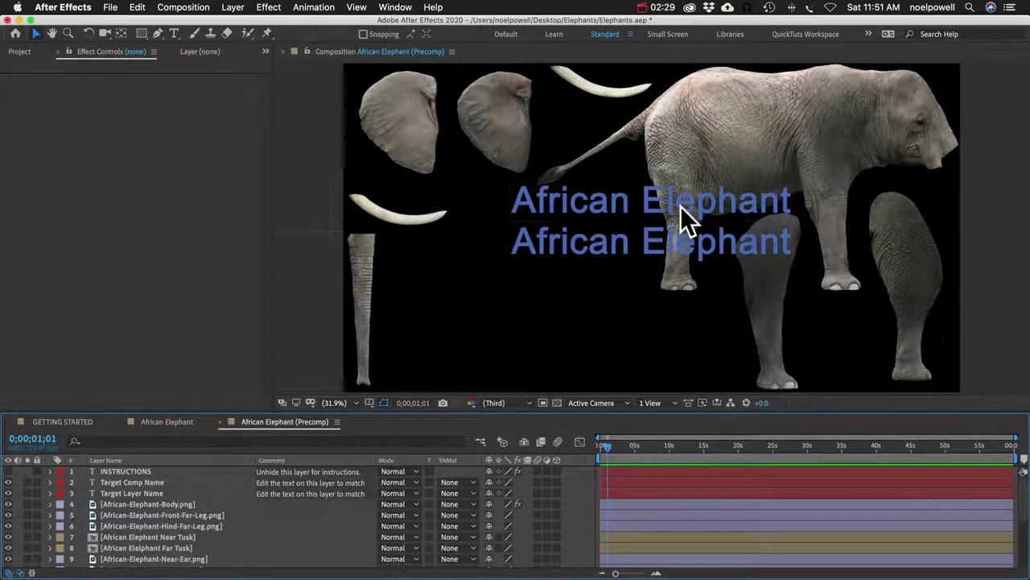
Copy the African Elephant layer from its comp and create a new composition named Safari.
{"action": "left_click", "coordinate": [173, 422]}
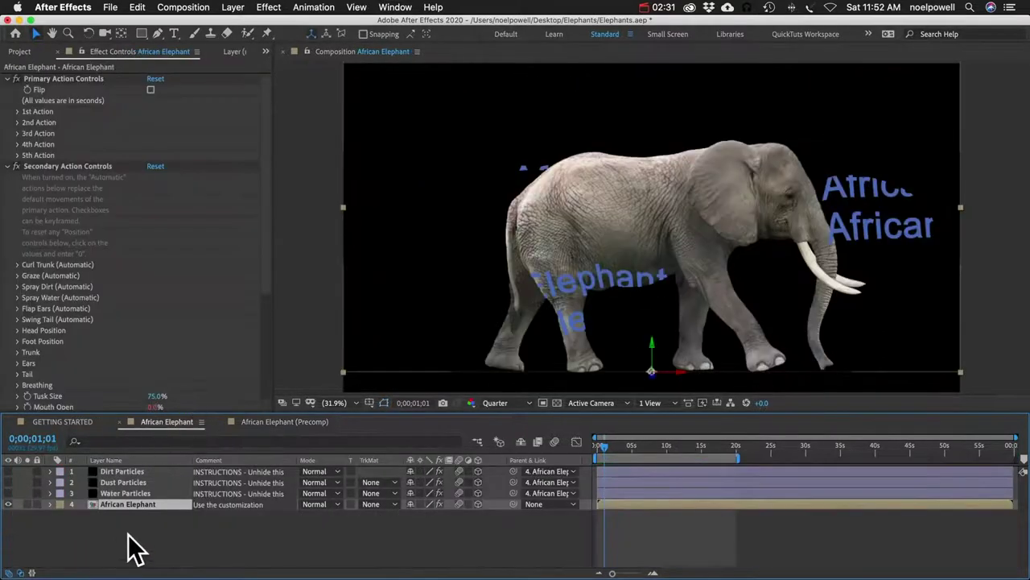
{"action": "key", "text": "super+c"}
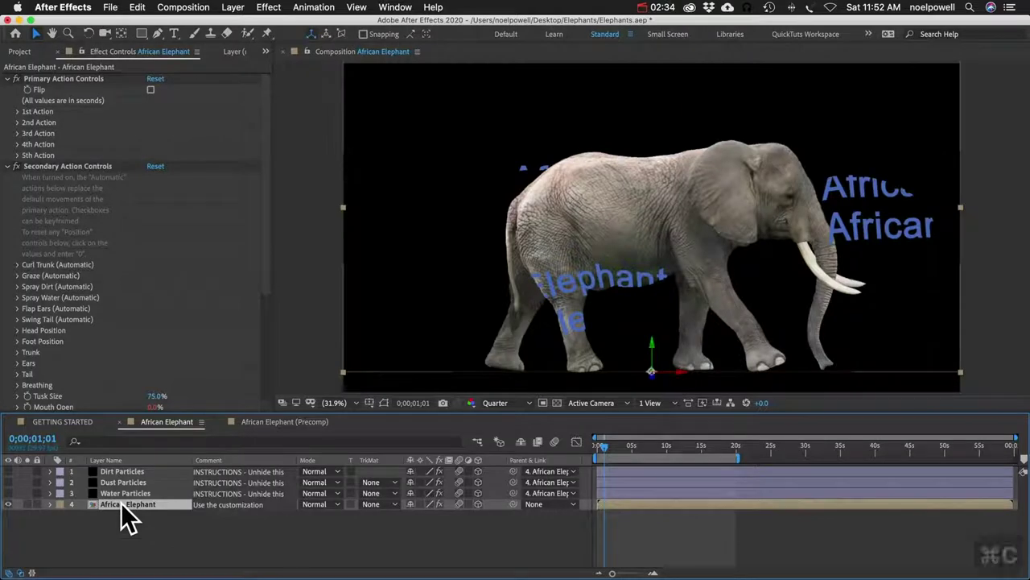
{"action": "left_click", "coordinate": [173, 9]}
{"action": "left_click", "coordinate": [194, 51]}
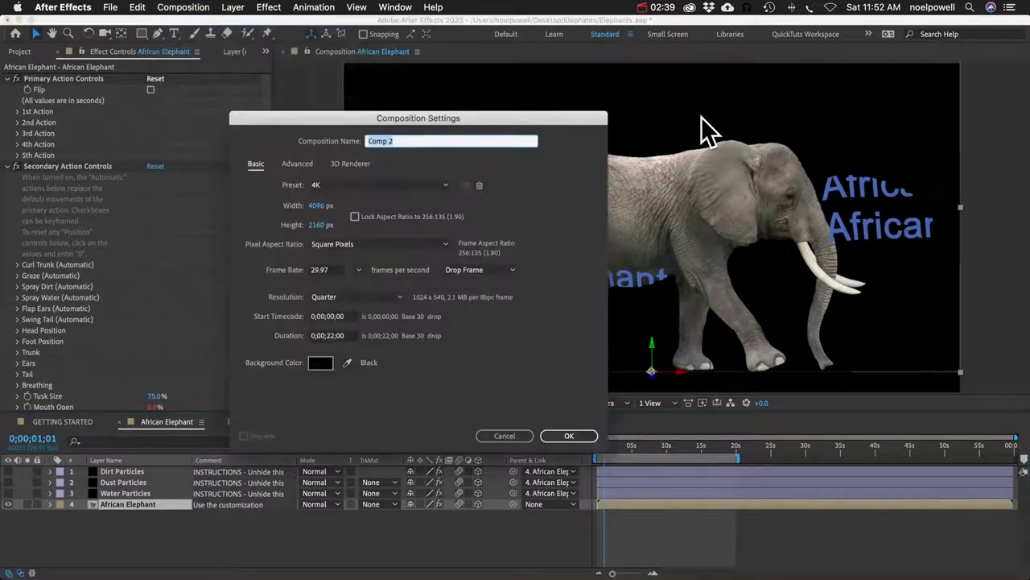
{"action": "type", "text": "Safuir"}
{"action": "key", "text": "BackSpace"}
{"action": "key", "text": "BackSpace"}
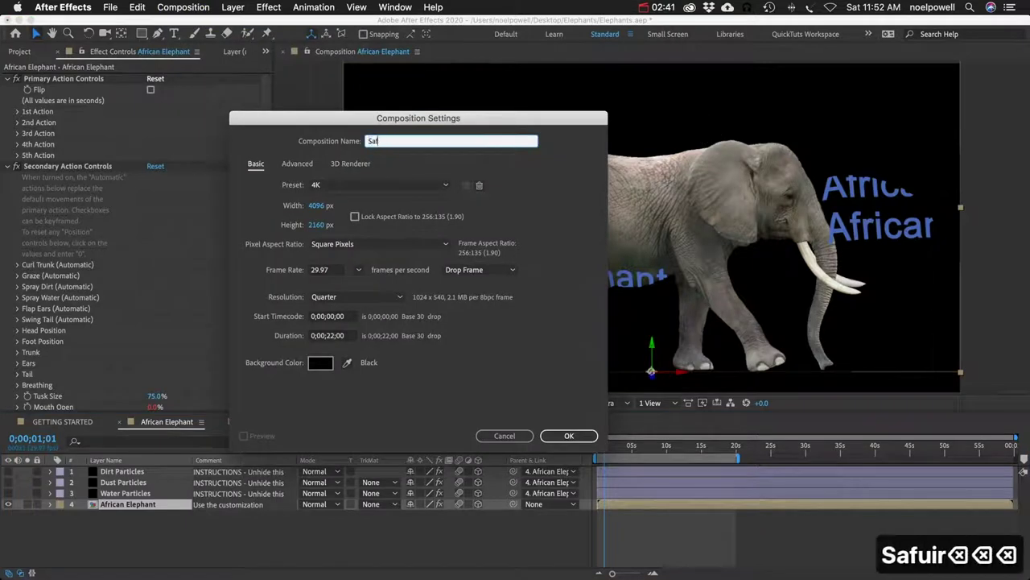
{"action": "type", "text": "ari"}
{"action": "key", "text": "Return"}
Paste the elephant layer into the Safari composition and rename the layer Elephant.
{"action": "key", "text": "cmd+v"}
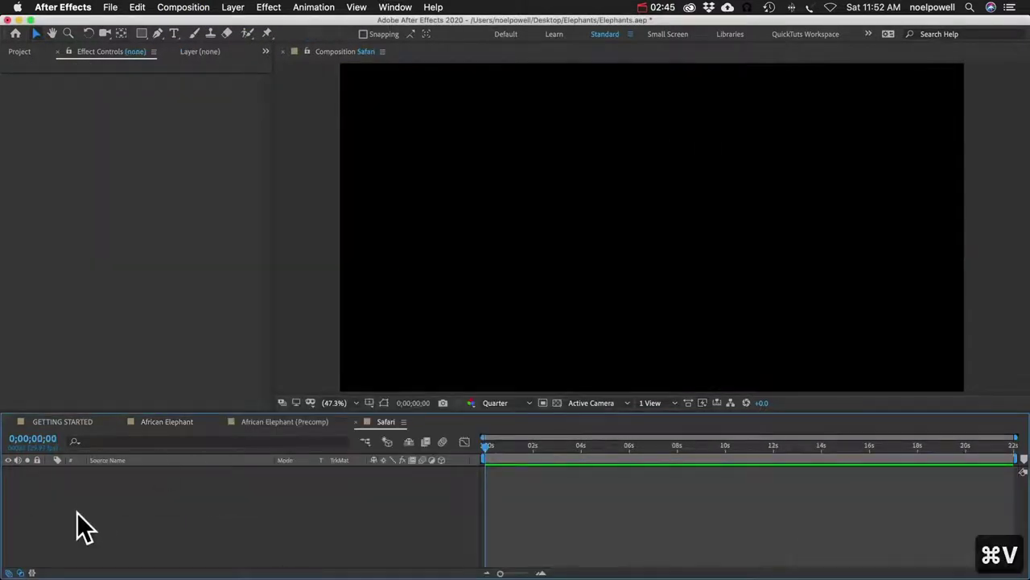
{"action": "key", "text": "Return"}
{"action": "type", "text": "Elephant"}
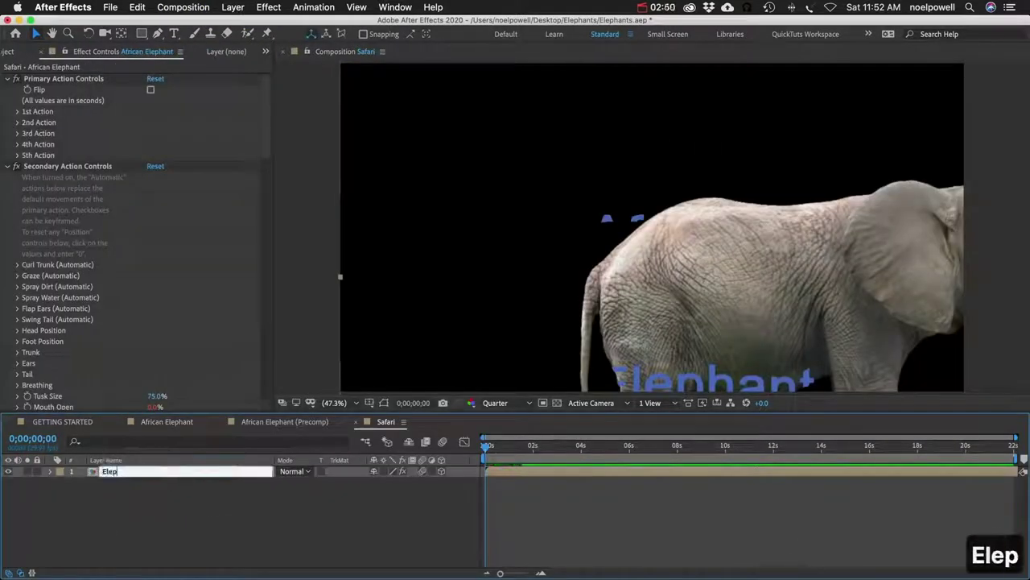
{"action": "key", "text": "Return"}
{"action": "left_click", "coordinate": [126, 491]}
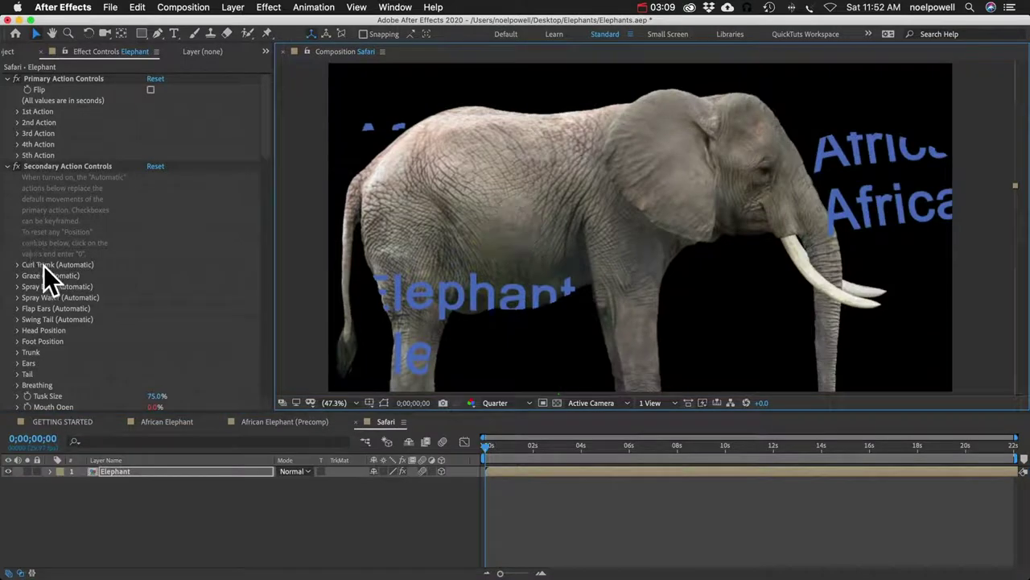
{"action": "scroll", "coordinate": [44, 273], "scroll_direction": "down", "scroll_amount": 5}
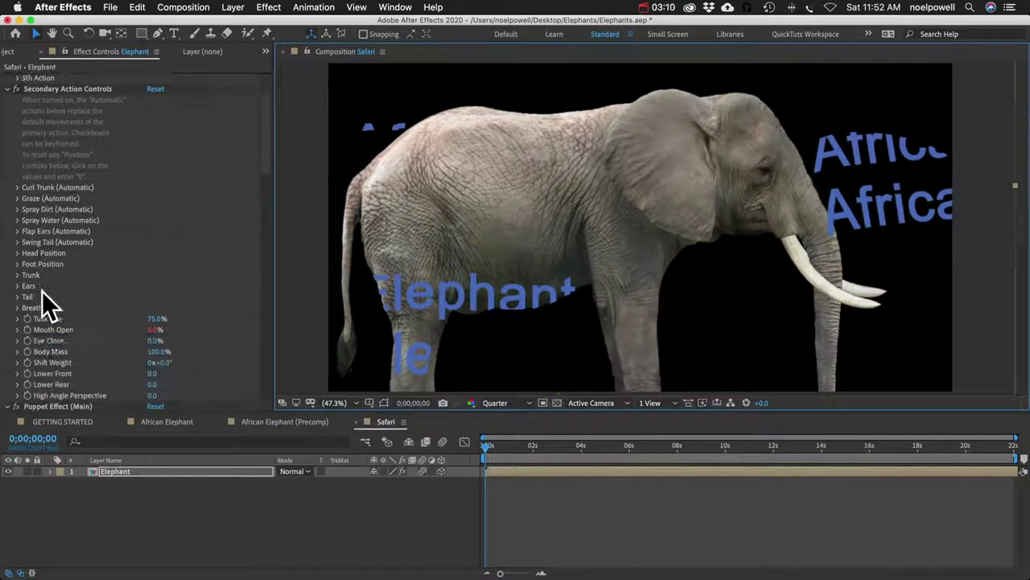
Set the Elephant layer's Eye Close control to 100% in the Safari composition and open the layer's precomp.
{"action": "mouse_move", "coordinate": [152, 311]}
{"action": "left_mouse_down"}
{"action": "mouse_move", "coordinate": [152, 298]}
{"action": "mouse_move", "coordinate": [170, 315]}
{"action": "left_mouse_up"}
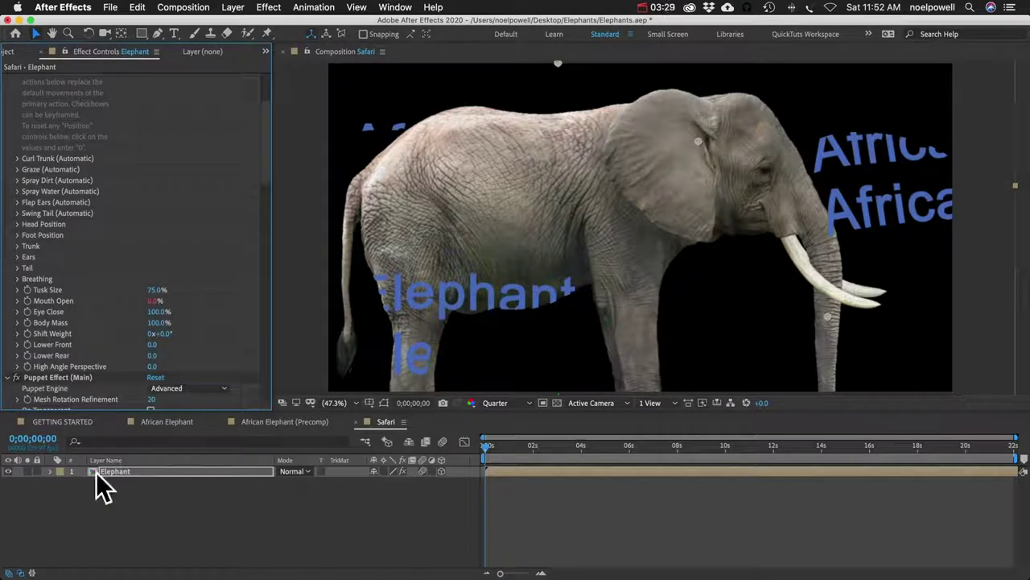
{"action": "left_click", "coordinate": [95, 473]}
{"action": "double_click", "coordinate": [95, 472]}
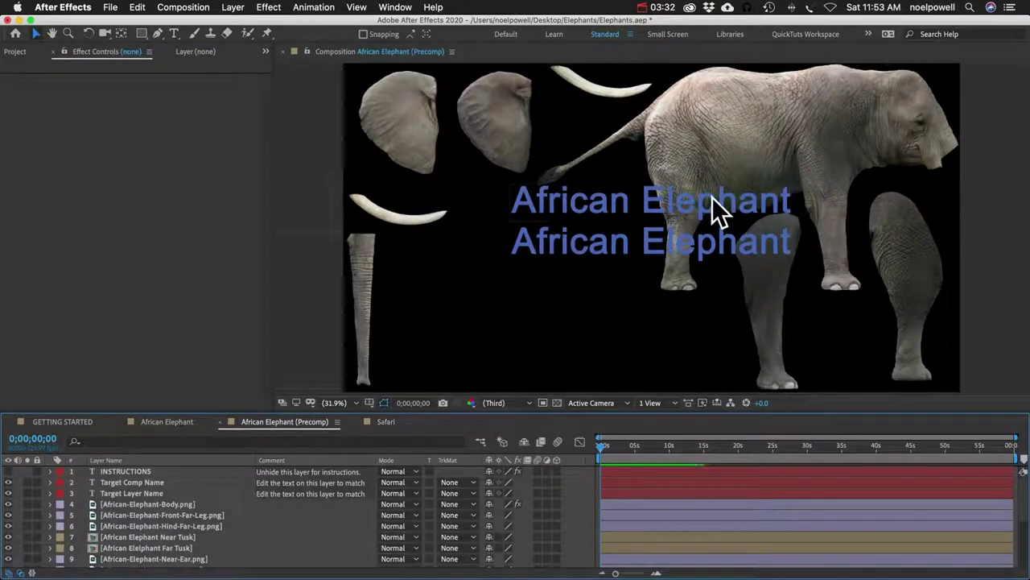
Replace the Target Comp Name text in African Elephant (Precomp) with Safari.
{"action": "left_click", "coordinate": [173, 33]}
{"action": "left_click", "coordinate": [491, 204]}
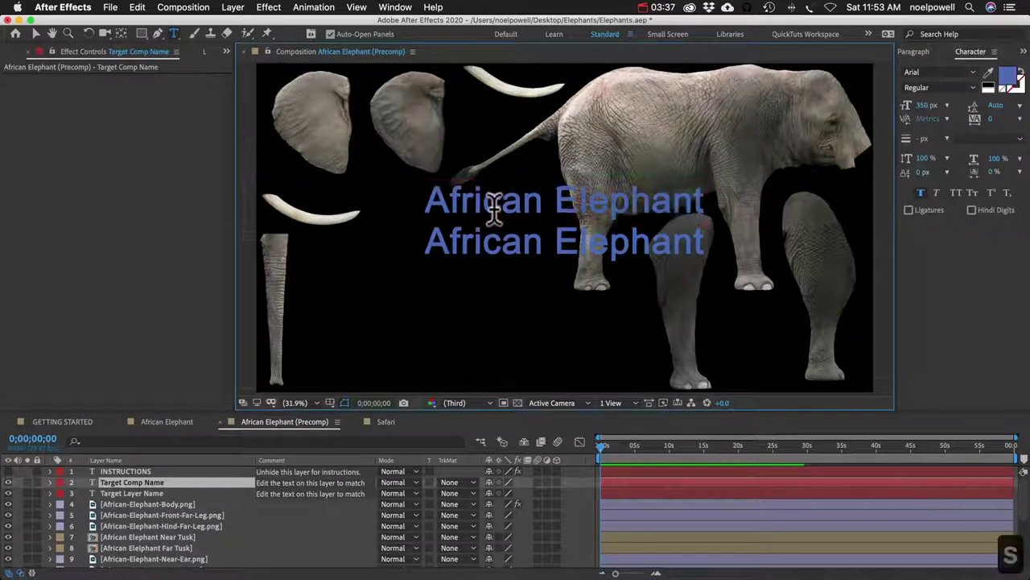
{"action": "key", "text": "super+a"}
{"action": "type", "text": "Safar"}
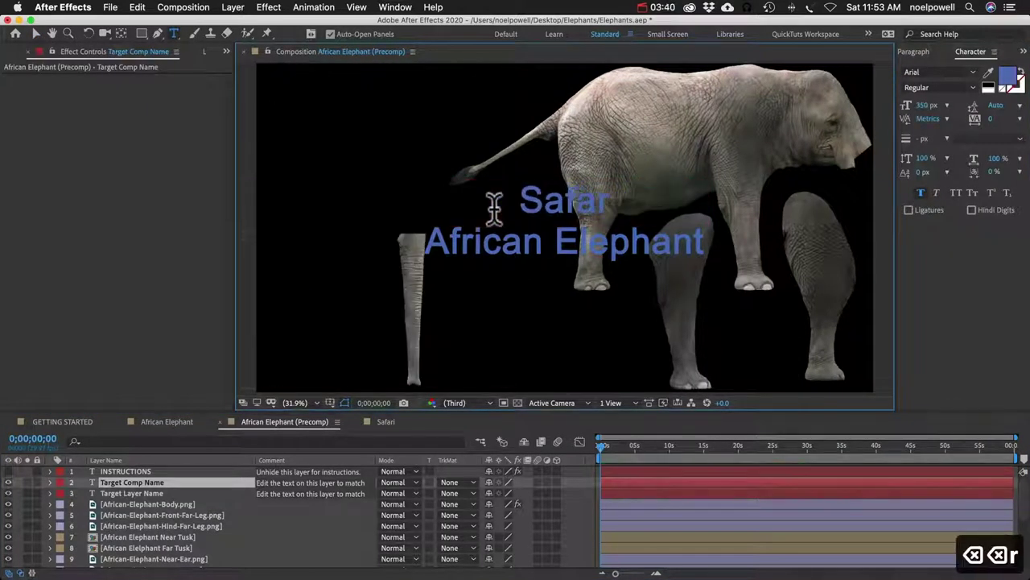
{"action": "type", "text": "i"}
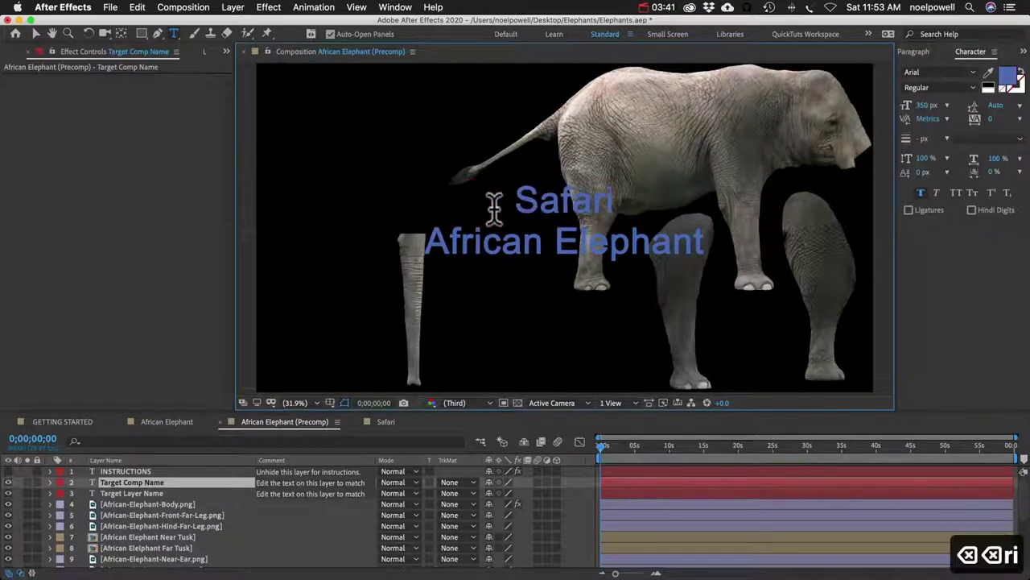
Replace the Target Layer Name text in African Elephant (Precomp) with Elephant.
{"action": "left_click", "coordinate": [149, 492]}
{"action": "left_click", "coordinate": [490, 246]}
{"action": "key", "text": "super+a"}
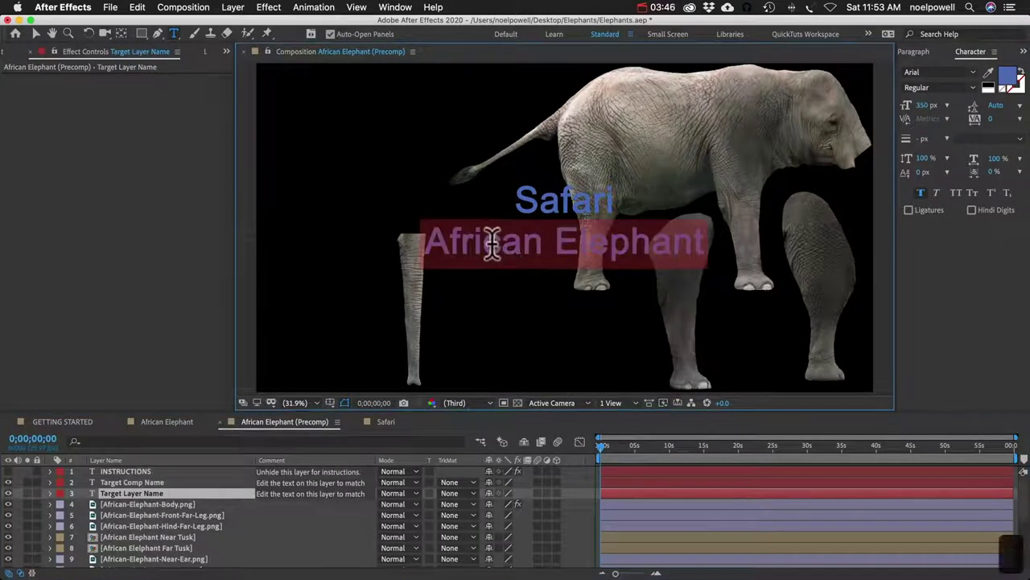
{"action": "type", "text": "Elephant"}
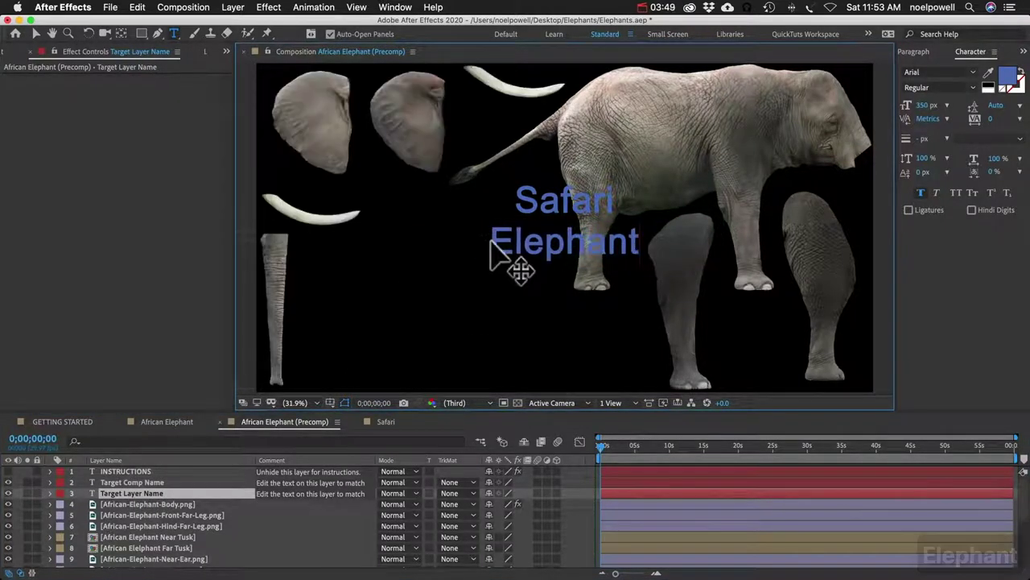
Hide the Target Comp Name and Target Layer Name layers in the precomp and return to the Safari composition.
{"action": "left_click", "coordinate": [165, 491]}
{"action": "left_click_drag", "start_coordinate": [9, 482], "coordinate": [10, 493]}
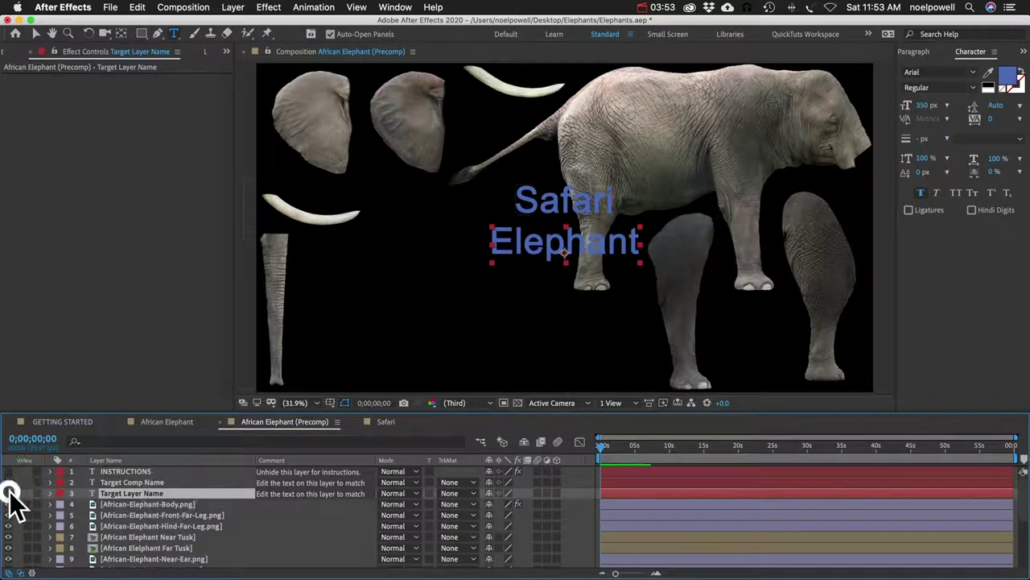
{"action": "left_click", "coordinate": [387, 420]}
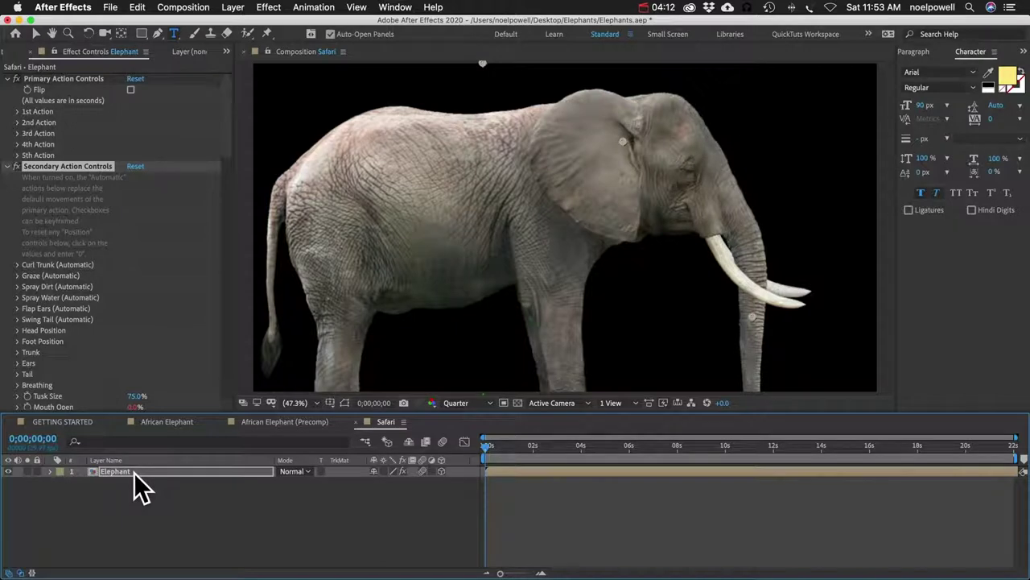
Duplicate the Elephant layer in the Safari composition and select the duplicate.
{"action": "left_click", "coordinate": [134, 472]}
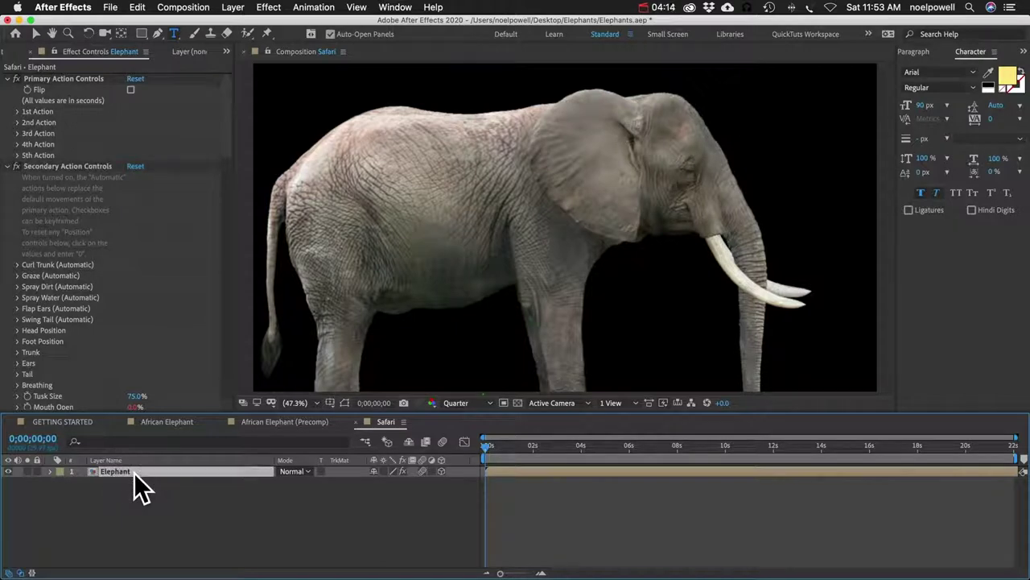
{"action": "key", "text": "super+d"}
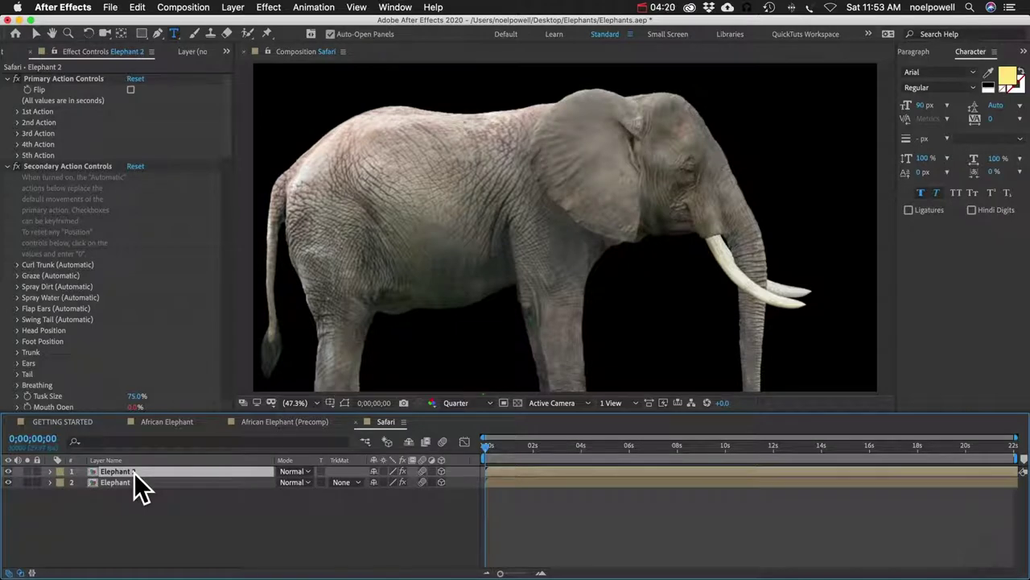
{"action": "left_click", "coordinate": [112, 482]}
{"action": "left_click", "coordinate": [121, 472]}
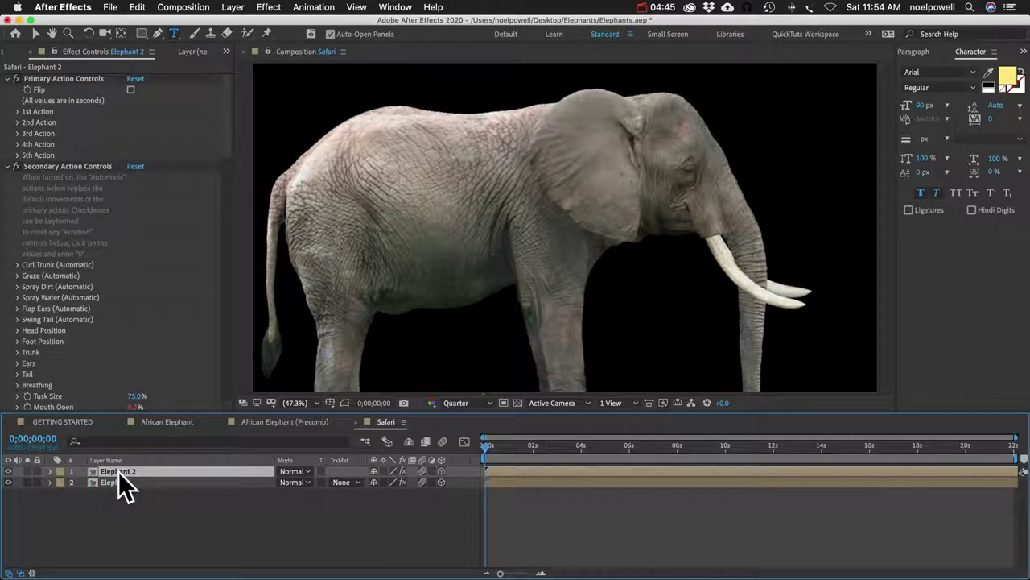
Find African Elephant (Precomp) in the project's Precomps & Images folder and duplicate it.
{"action": "left_click", "coordinate": [6, 52]}
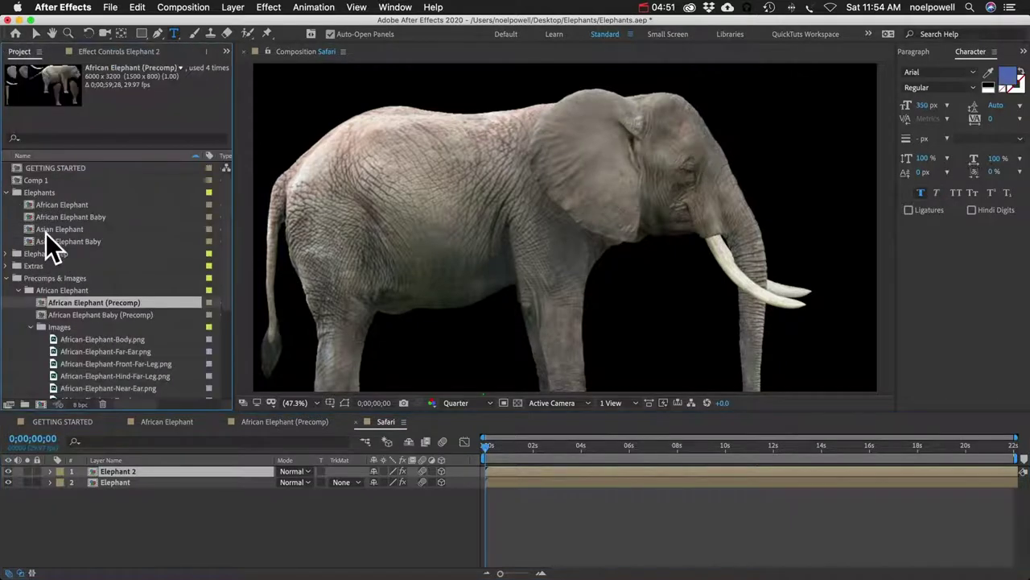
{"action": "left_click", "coordinate": [31, 327]}
{"action": "left_click", "coordinate": [30, 278]}
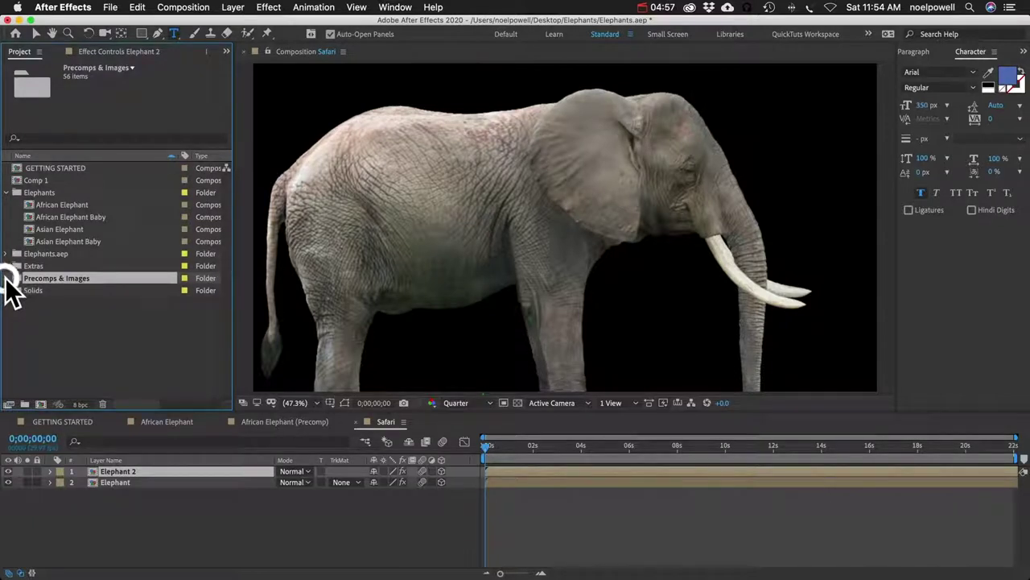
{"action": "left_click", "coordinate": [17, 291]}
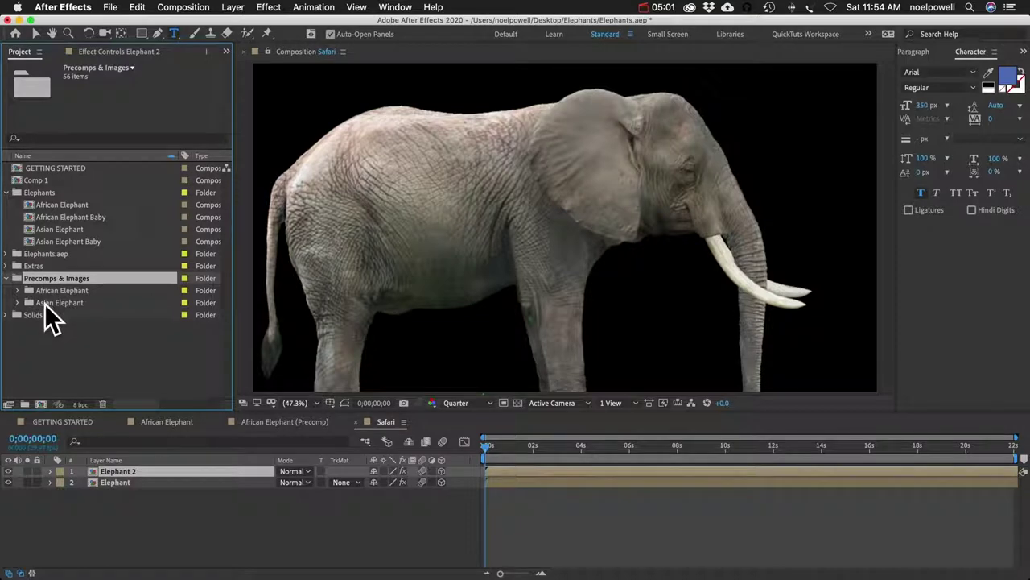
{"action": "left_click", "coordinate": [18, 290]}
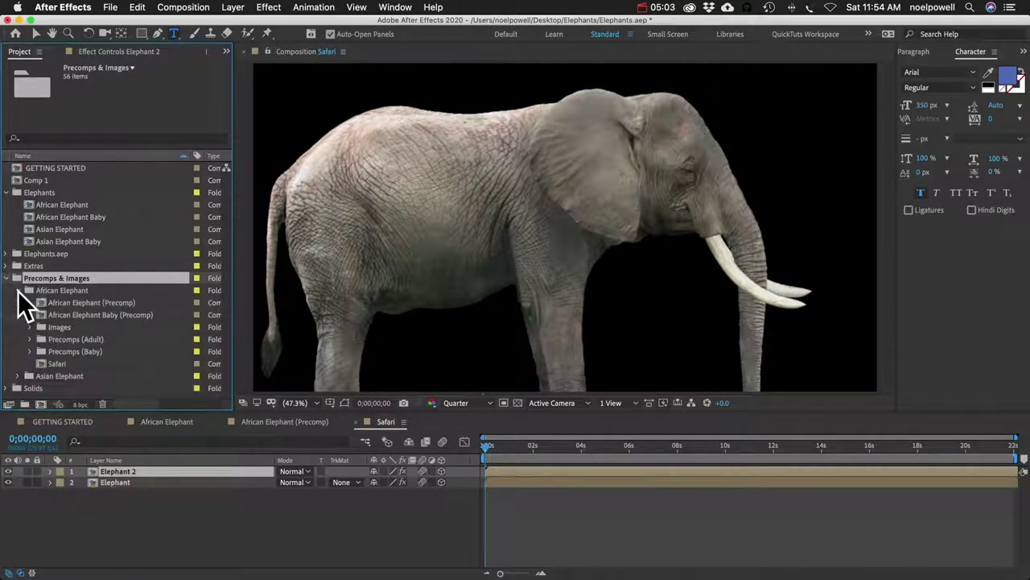
{"action": "left_click", "coordinate": [73, 303]}
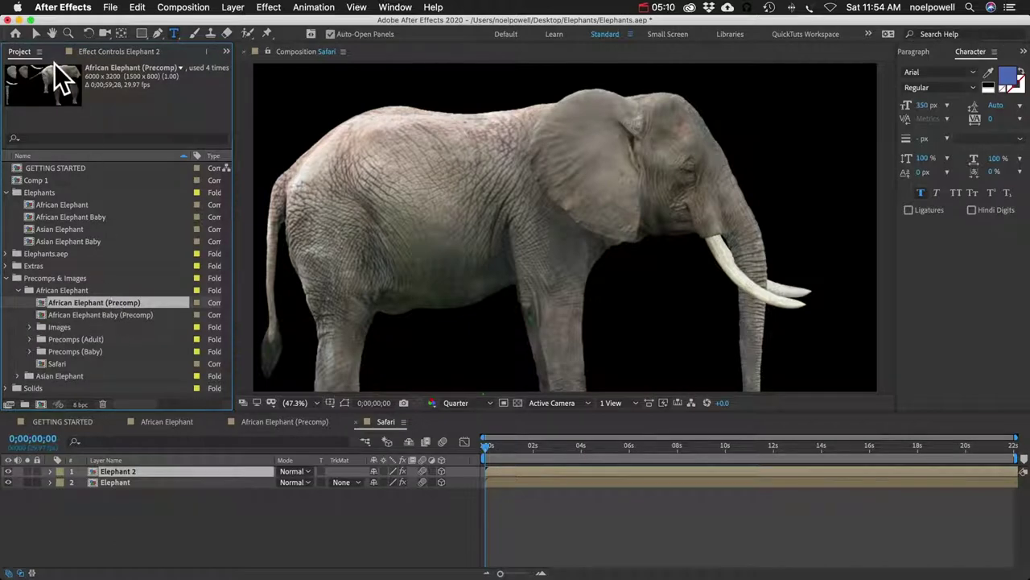
{"action": "left_click", "coordinate": [64, 204]}
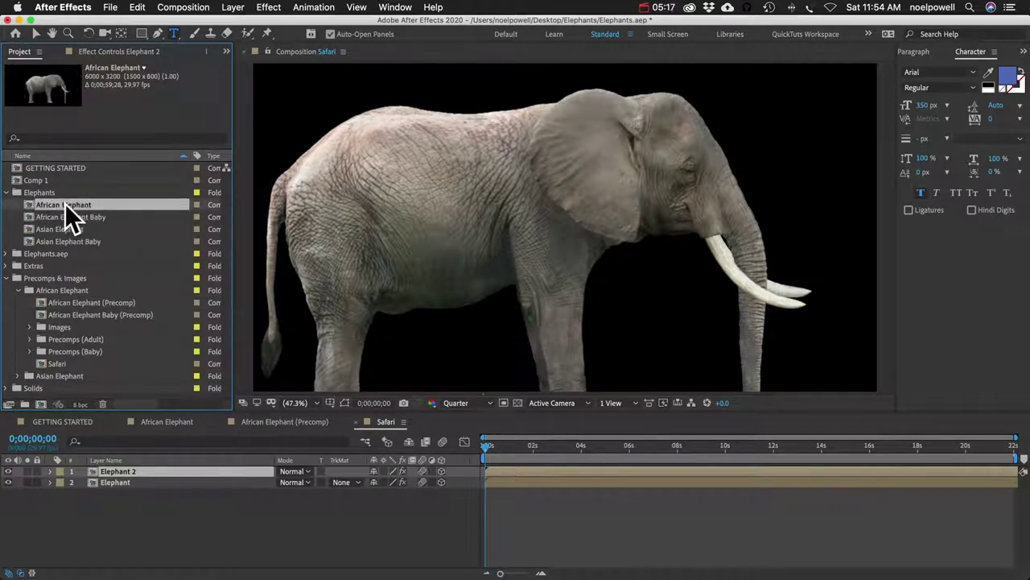
{"action": "left_click", "coordinate": [83, 304]}
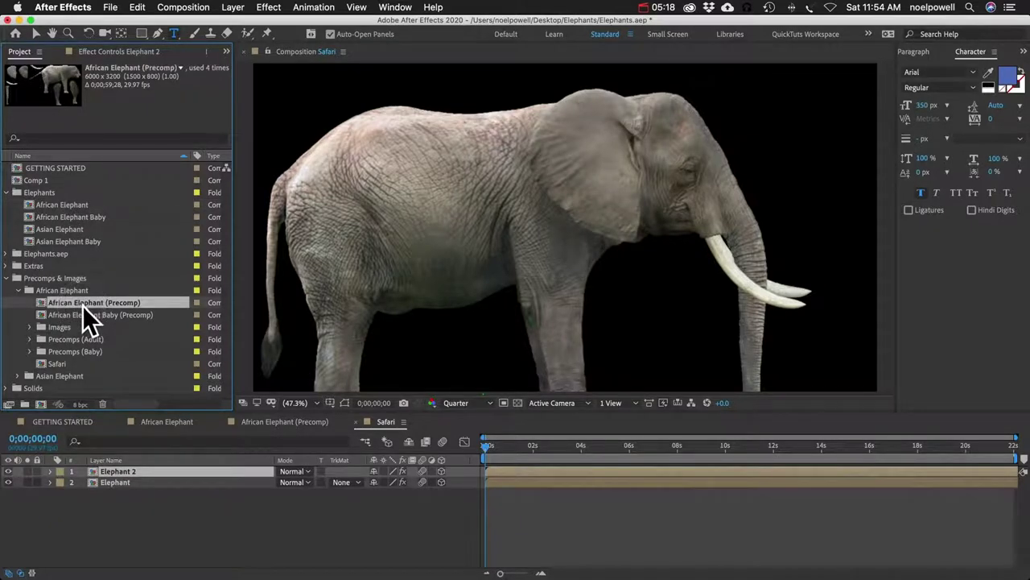
{"action": "key", "text": "super+d"}
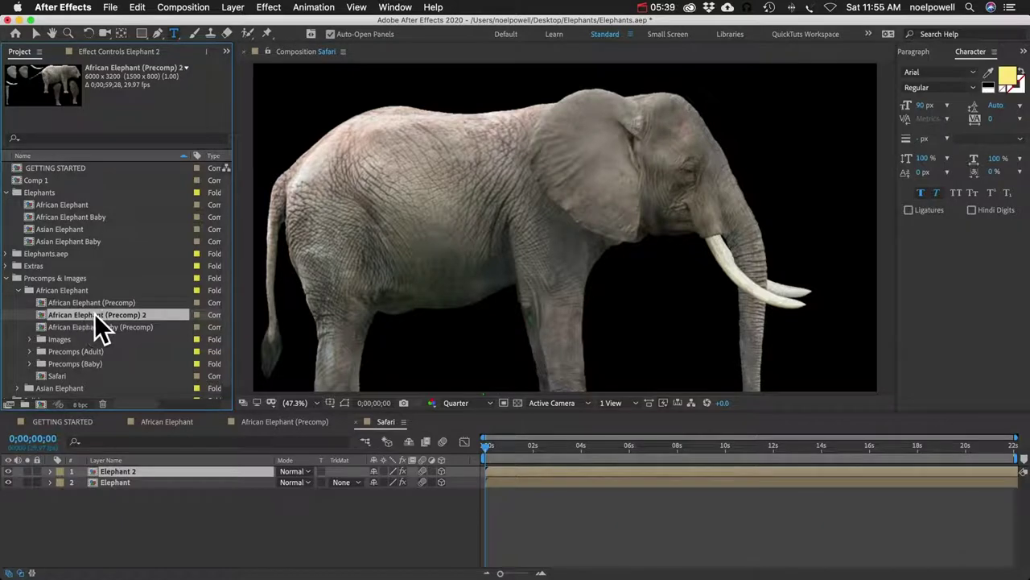
Replace the source of the Elephant 2 layer with African Elephant (Precomp) 2 and display the layers' source names.
{"action": "left_click", "coordinate": [143, 472]}
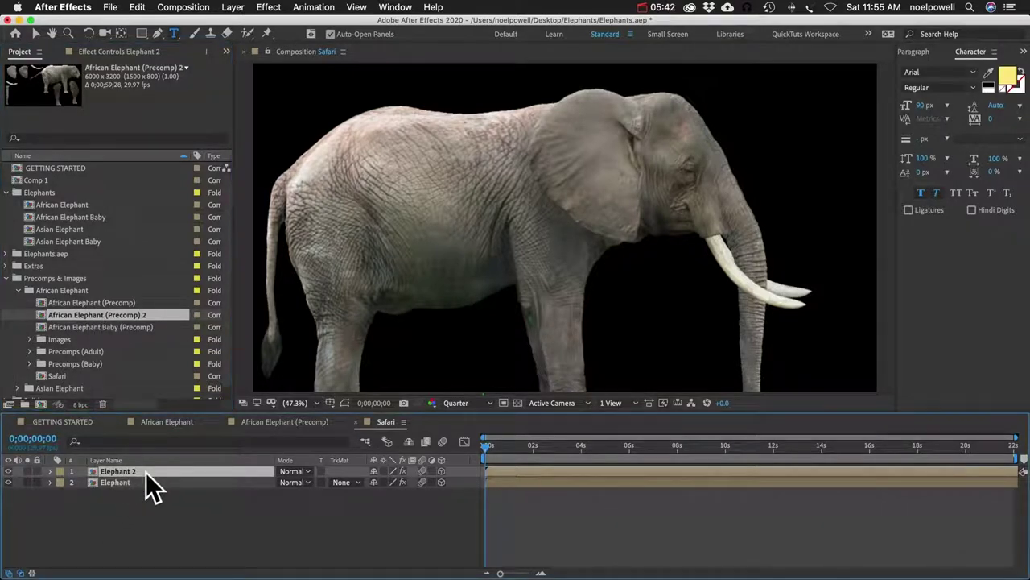
{"action": "key", "text": "Return"}
{"action": "left_click", "coordinate": [92, 316]}
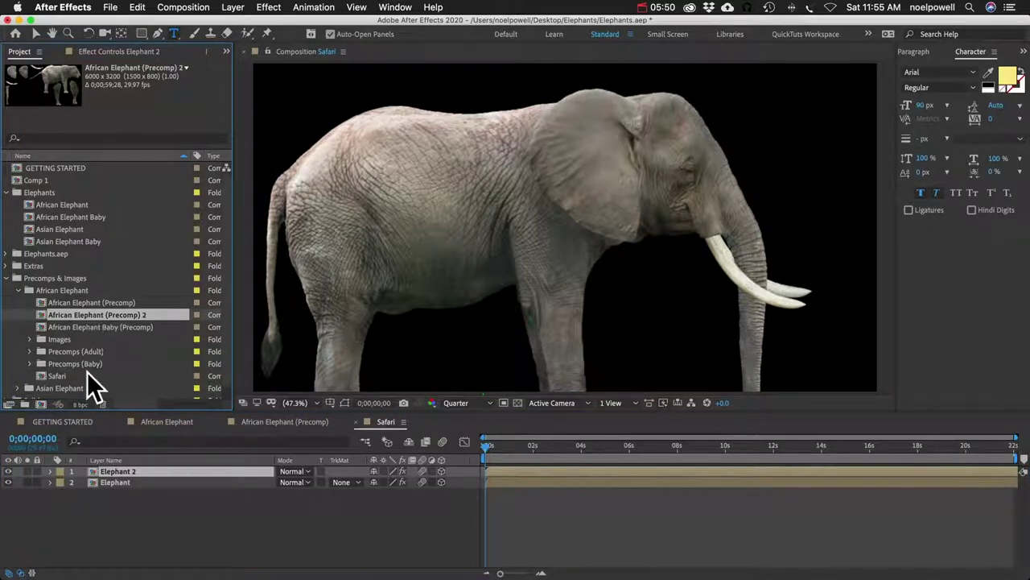
{"action": "left_click", "coordinate": [119, 470]}
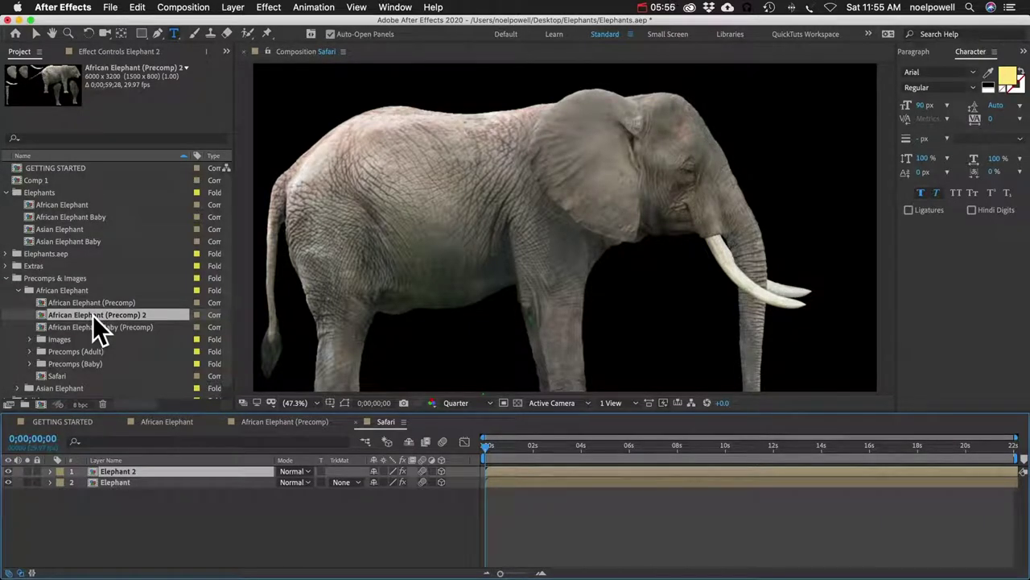
{"action": "left_click_drag", "start_coordinate": [92, 316], "coordinate": [122, 471]}
{"action": "left_click", "coordinate": [119, 472]}
{"action": "left_click", "coordinate": [106, 459]}
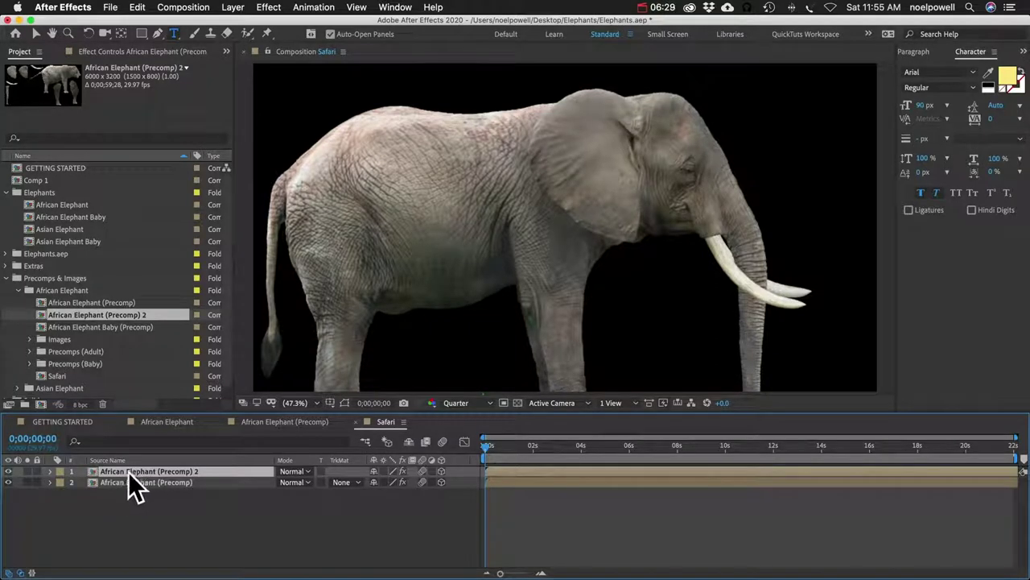
Open African Elephant (Precomp) 2 and unhide its Target Comp Name and Target Layer Name layers.
{"action": "double_click", "coordinate": [132, 472]}
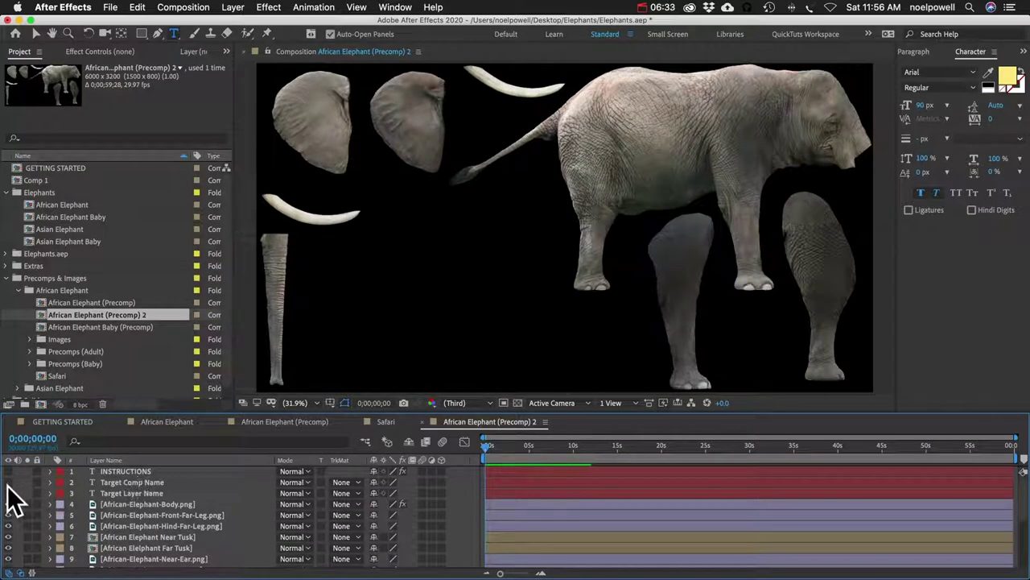
{"action": "left_click_drag", "start_coordinate": [8, 481], "coordinate": [8, 492]}
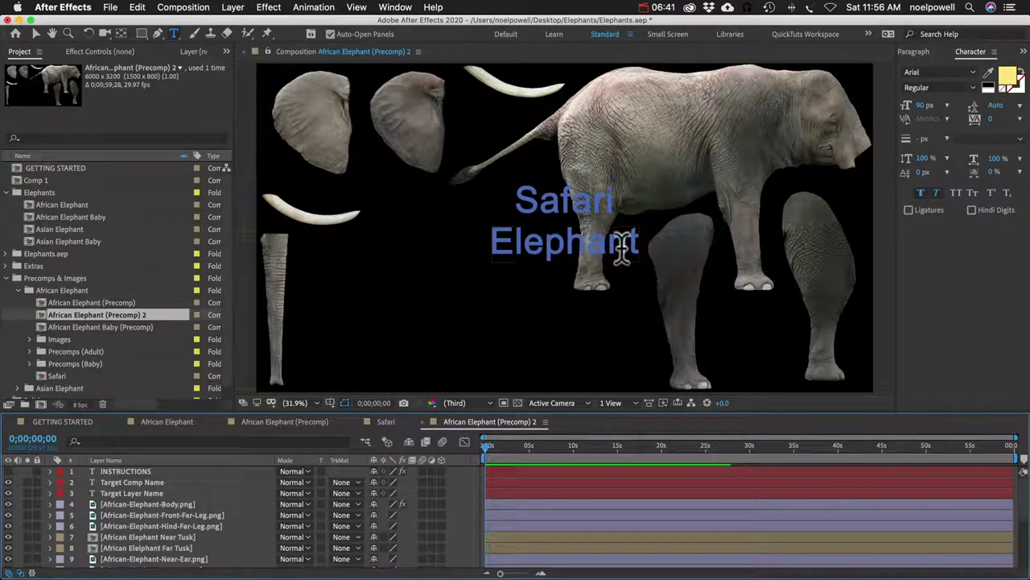
Check the duplicate's layer name in Safari and add 2 to the Target Layer Name text in African Elephant (Precomp) 2 to match.
{"action": "left_click", "coordinate": [388, 421]}
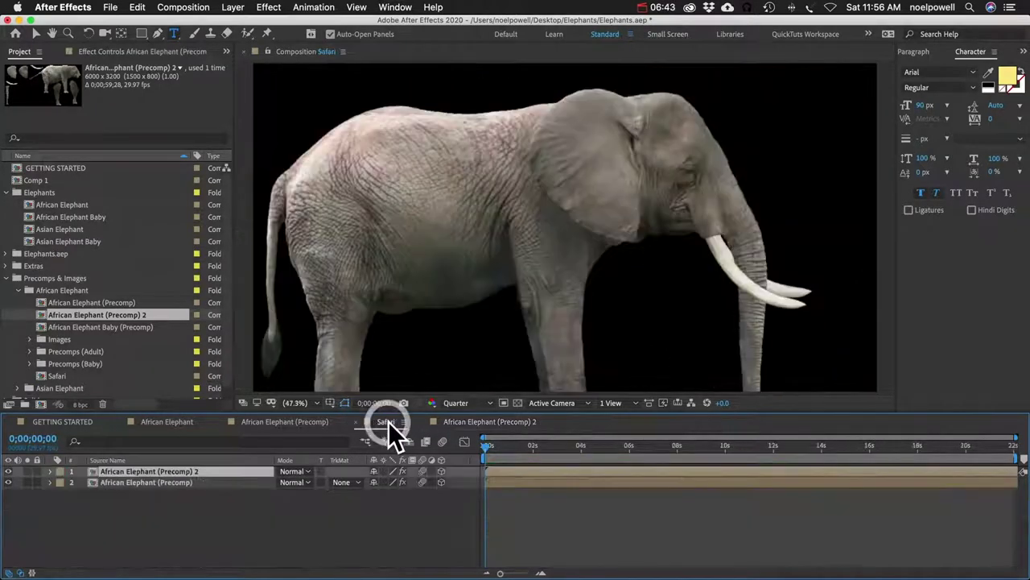
{"action": "left_click", "coordinate": [101, 459]}
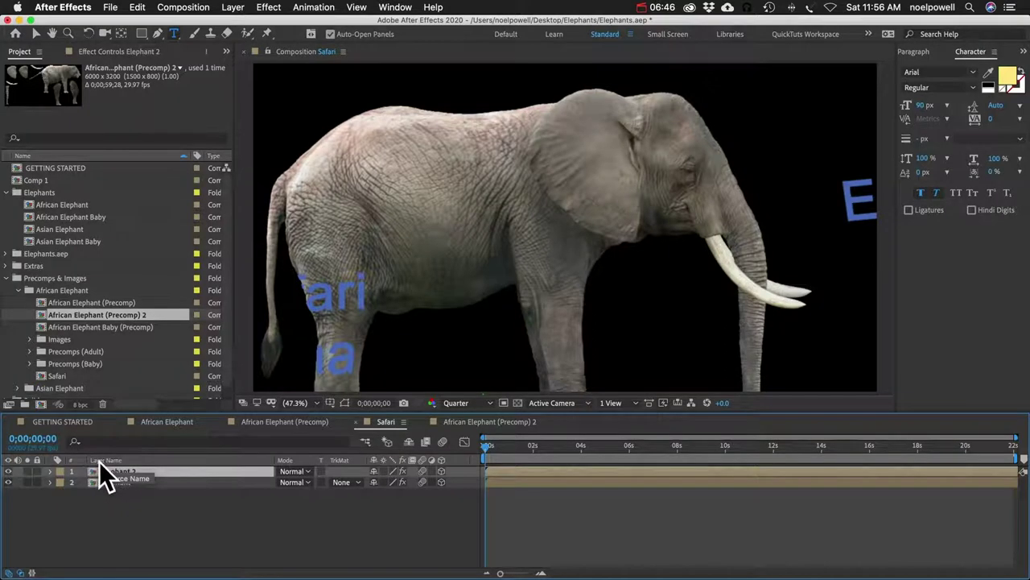
{"action": "left_click", "coordinate": [115, 518]}
{"action": "left_click", "coordinate": [118, 471]}
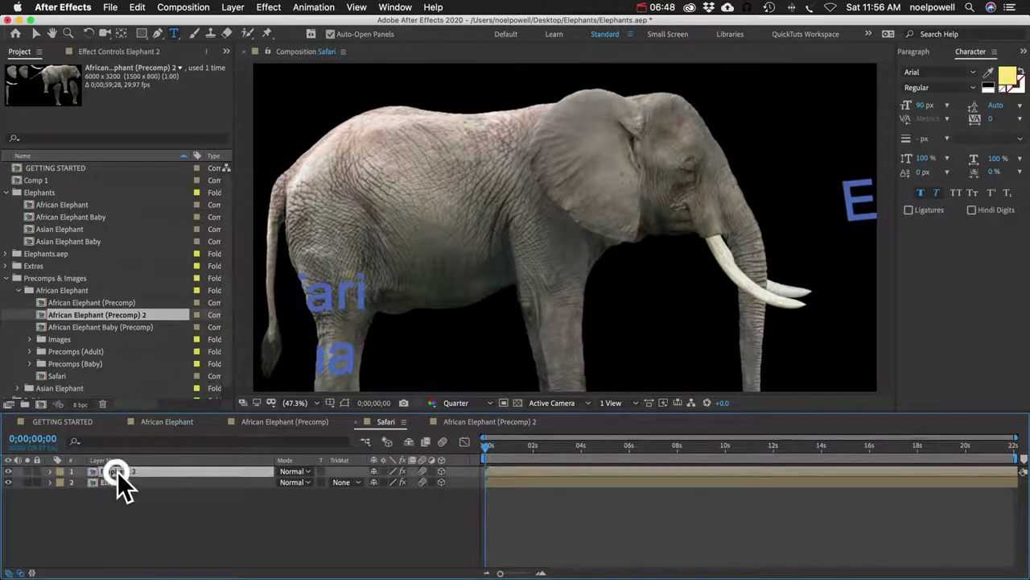
{"action": "left_click", "coordinate": [483, 423]}
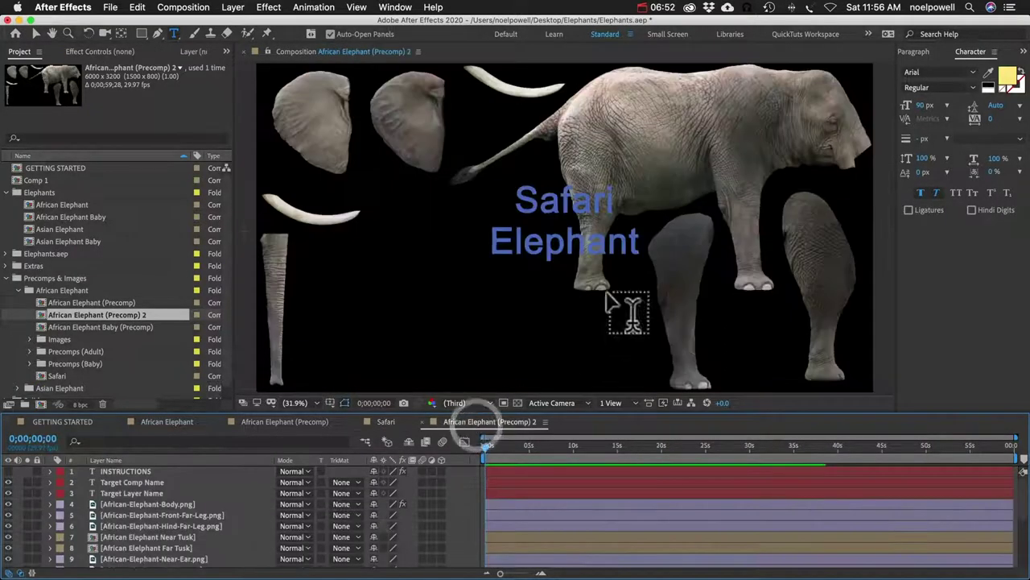
{"action": "left_click", "coordinate": [640, 241]}
{"action": "type", "text": "2"}
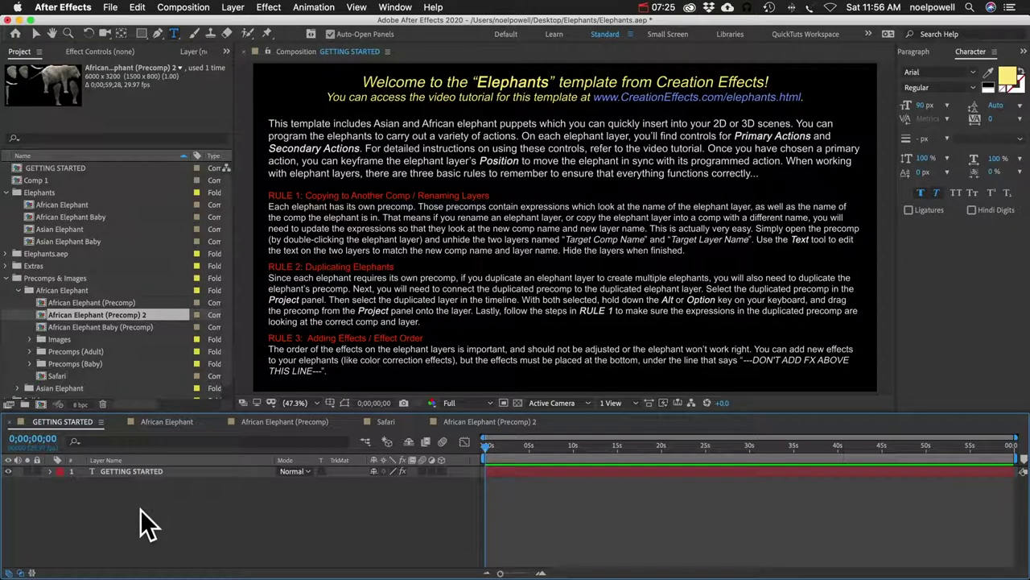
Open the African Elephant composition, reveal the elephant layer's effects in the timeline and select SecActKeyframes.
{"action": "left_click", "coordinate": [73, 204]}
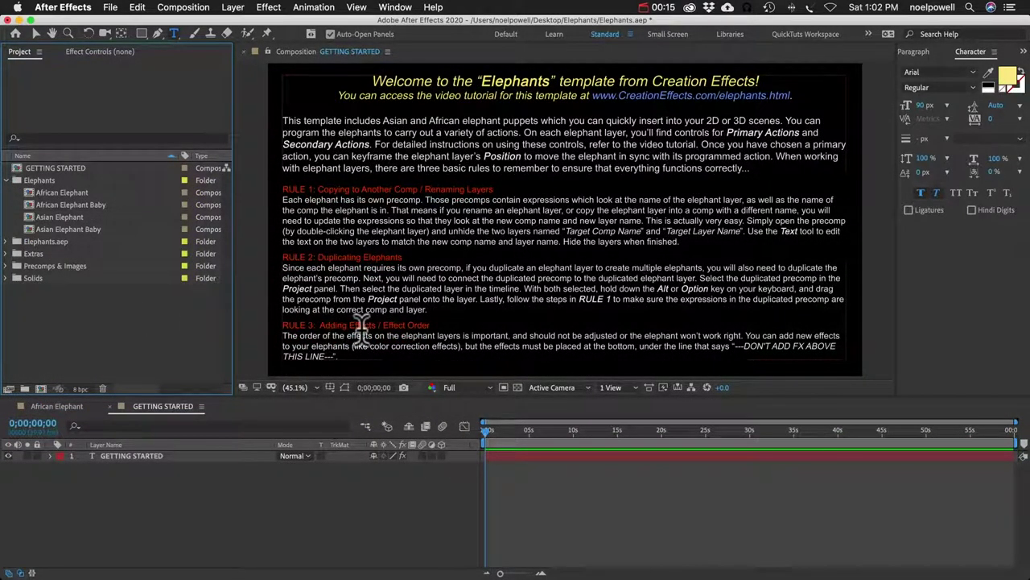
{"action": "left_click", "coordinate": [64, 406]}
{"action": "left_click", "coordinate": [129, 488]}
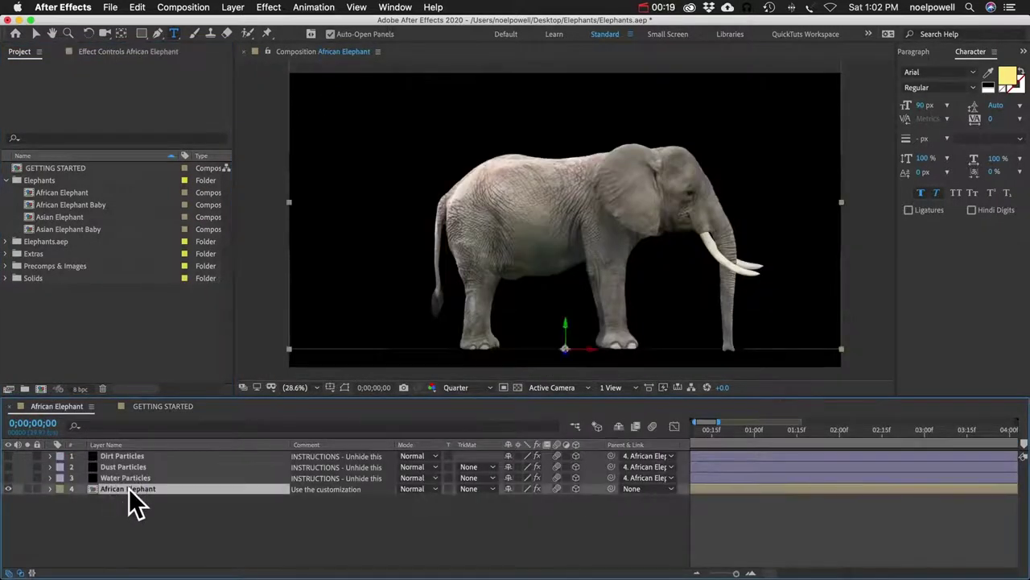
{"action": "key", "text": "e"}
{"action": "scroll", "coordinate": [129, 503], "scroll_direction": "down", "scroll_amount": 3}
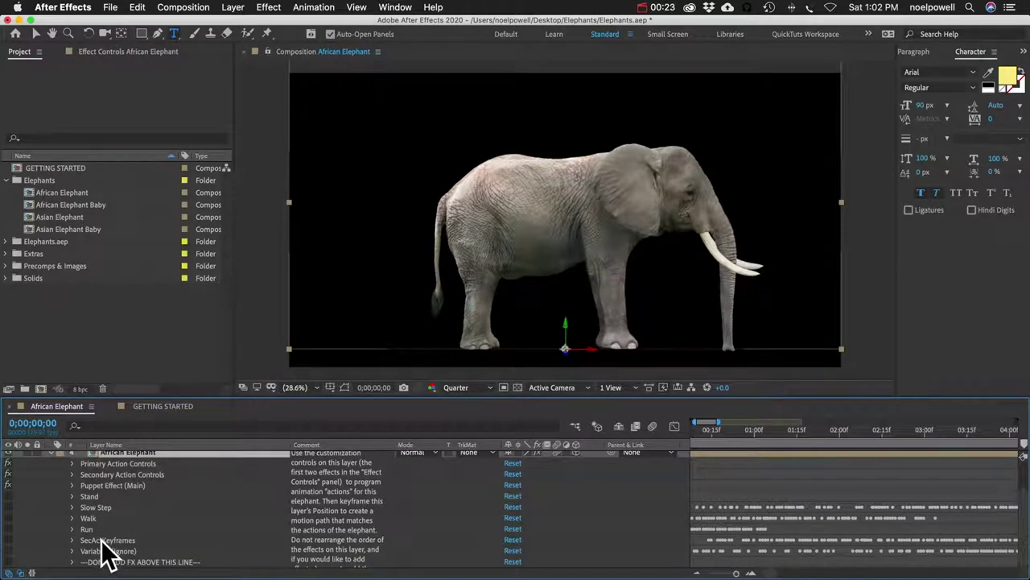
{"action": "mouse_move", "coordinate": [102, 541]}
{"action": "left_mouse_down"}
{"action": "mouse_move", "coordinate": [96, 483]}
{"action": "mouse_move", "coordinate": [100, 538]}
{"action": "left_mouse_up"}
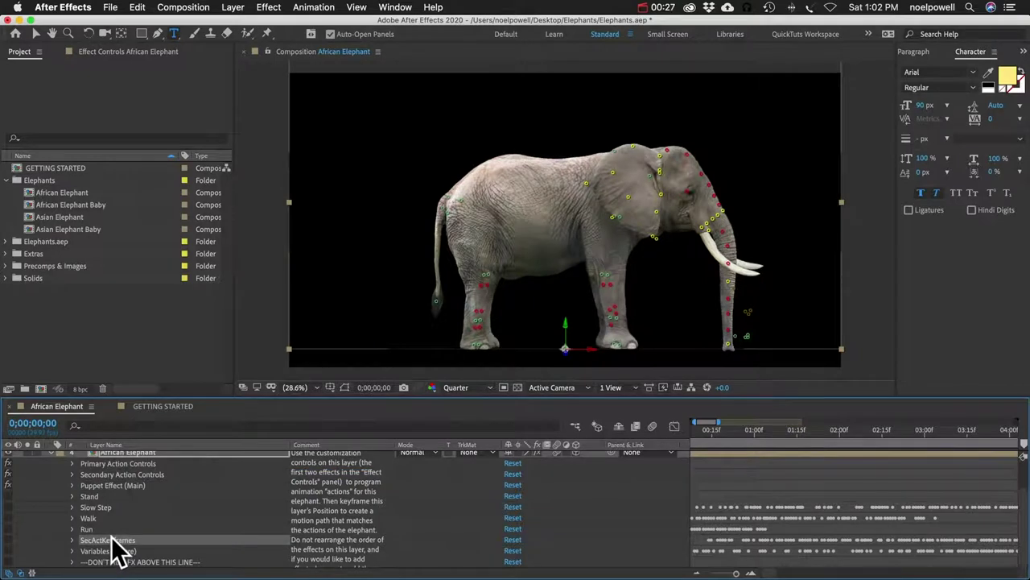
Locate the "---DON'T ADD FX ABOVE THIS LINE---" marker among the African Elephant layer's effects.
{"action": "left_click_drag", "start_coordinate": [115, 547], "coordinate": [85, 470]}
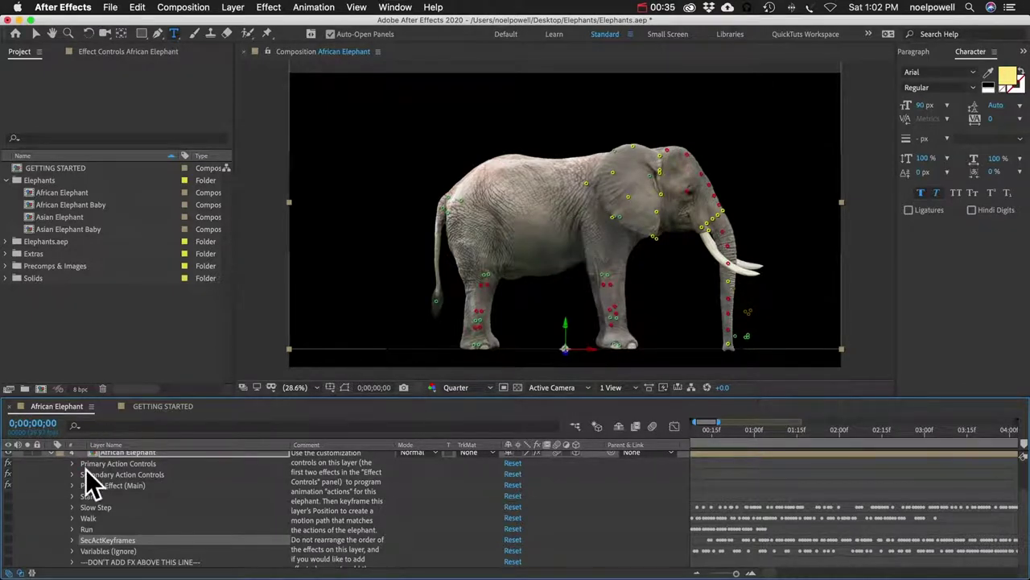
{"action": "left_click", "coordinate": [131, 562]}
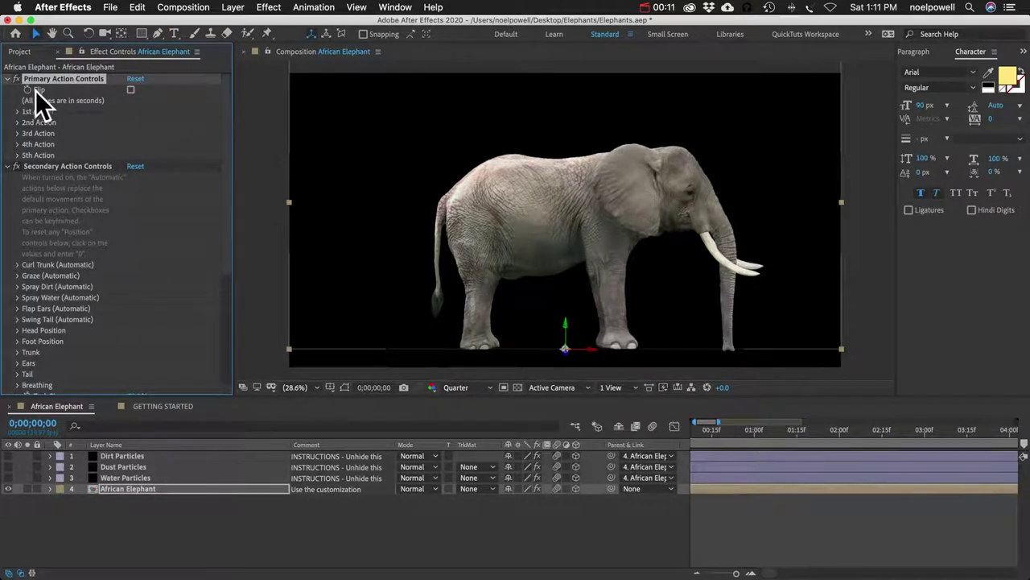
Try the Flip option in the African Elephant's Primary Action Controls and turn it off again.
{"action": "left_click", "coordinate": [131, 90]}
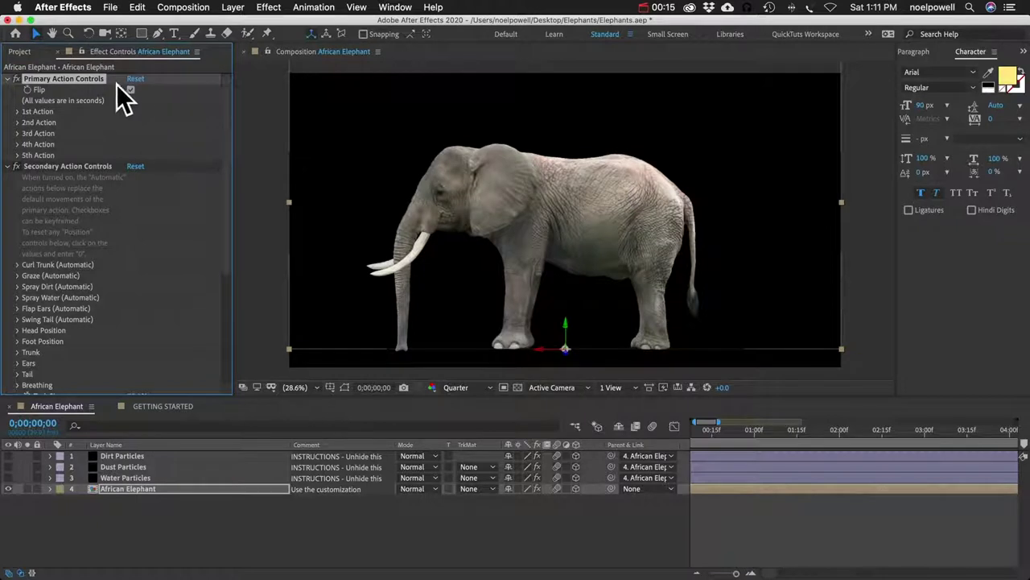
{"action": "left_click", "coordinate": [132, 89]}
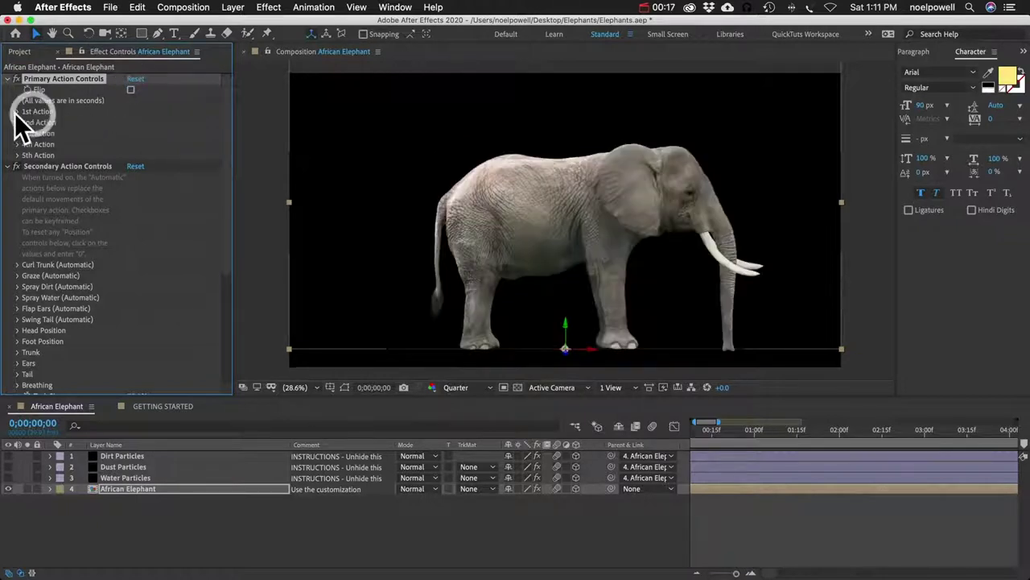
Set the African Elephant's 1st Action to Walk with a 1st Action Duration of 2 seconds.
{"action": "left_click", "coordinate": [18, 111]}
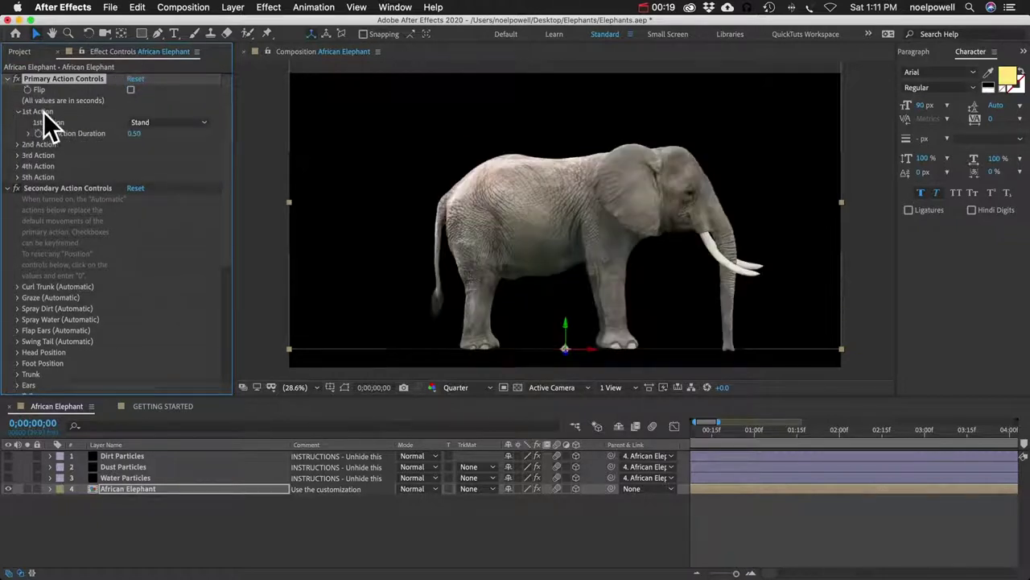
{"action": "left_click", "coordinate": [153, 123]}
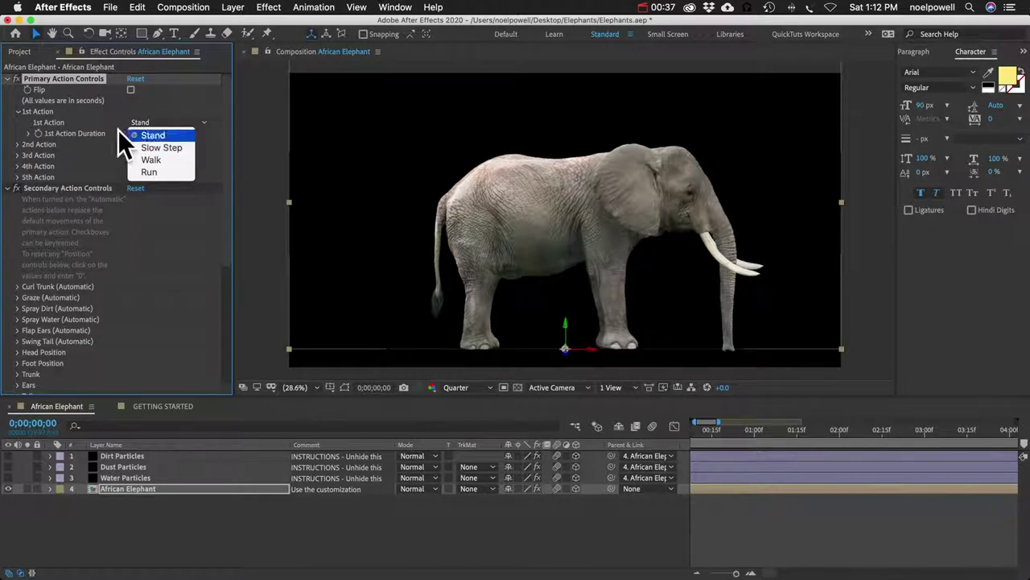
{"action": "left_click", "coordinate": [85, 121]}
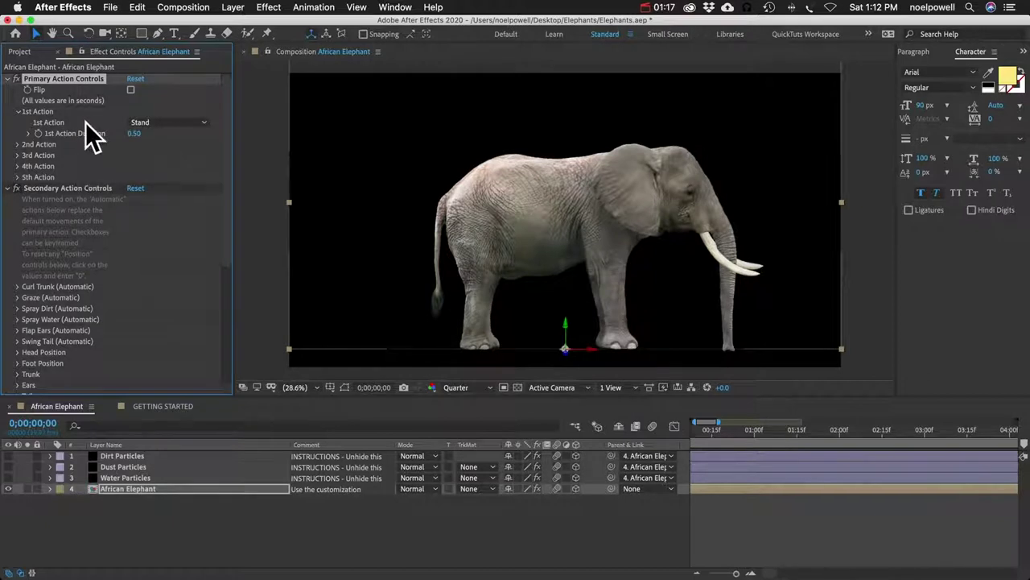
{"action": "left_click", "coordinate": [82, 122]}
{"action": "left_click", "coordinate": [143, 121]}
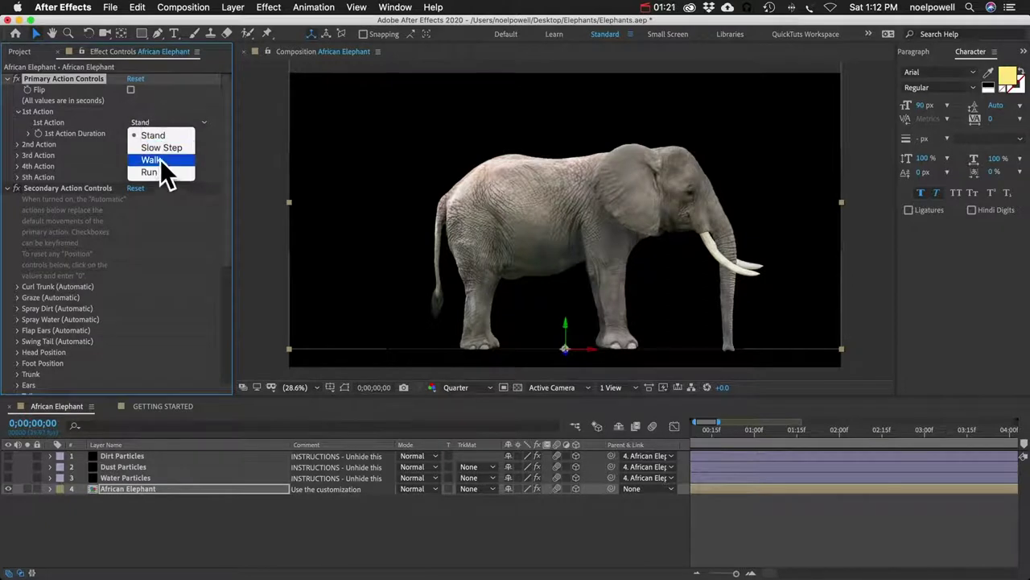
{"action": "left_click", "coordinate": [161, 160]}
{"action": "left_click", "coordinate": [134, 133]}
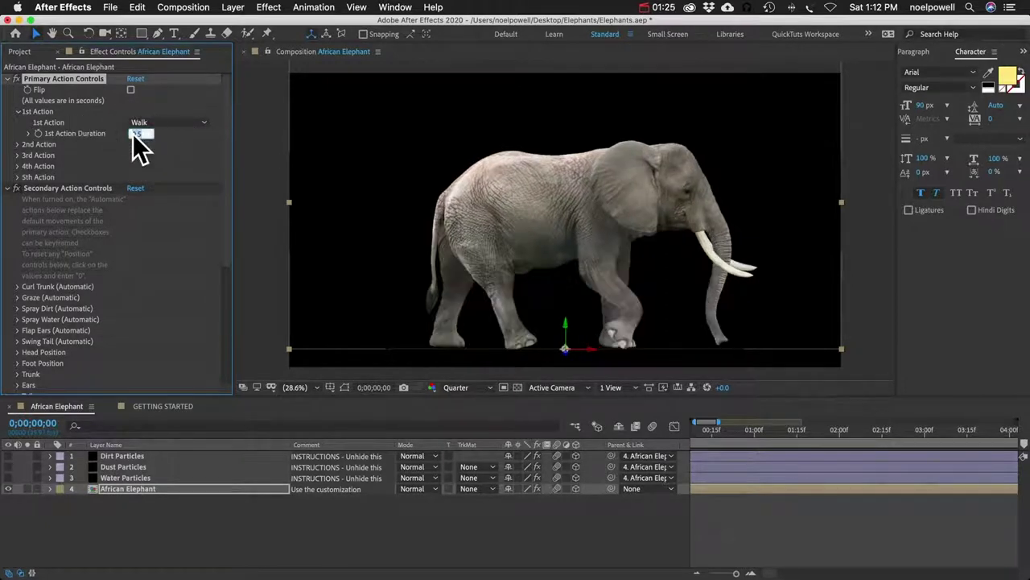
{"action": "type", "text": "2"}
{"action": "key", "text": "Return"}
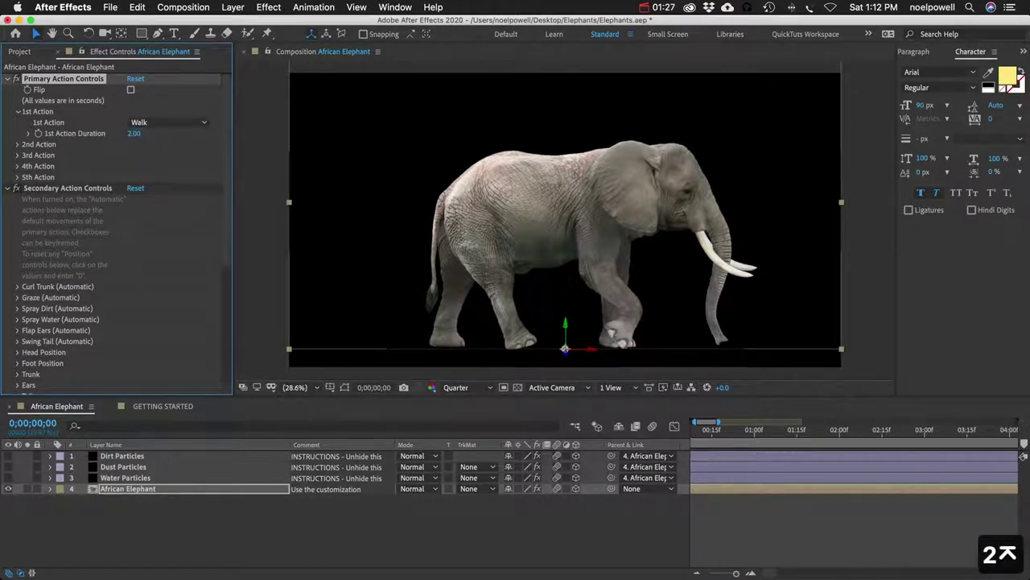
Set the 2nd Action in the Primary Action Controls to Run.
{"action": "left_click", "coordinate": [19, 145]}
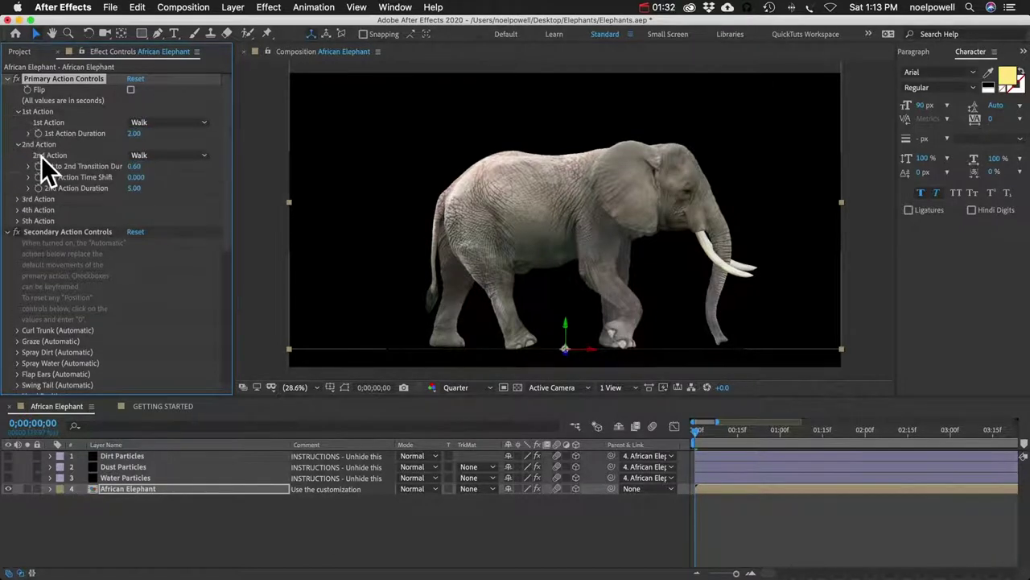
{"action": "left_click", "coordinate": [132, 155]}
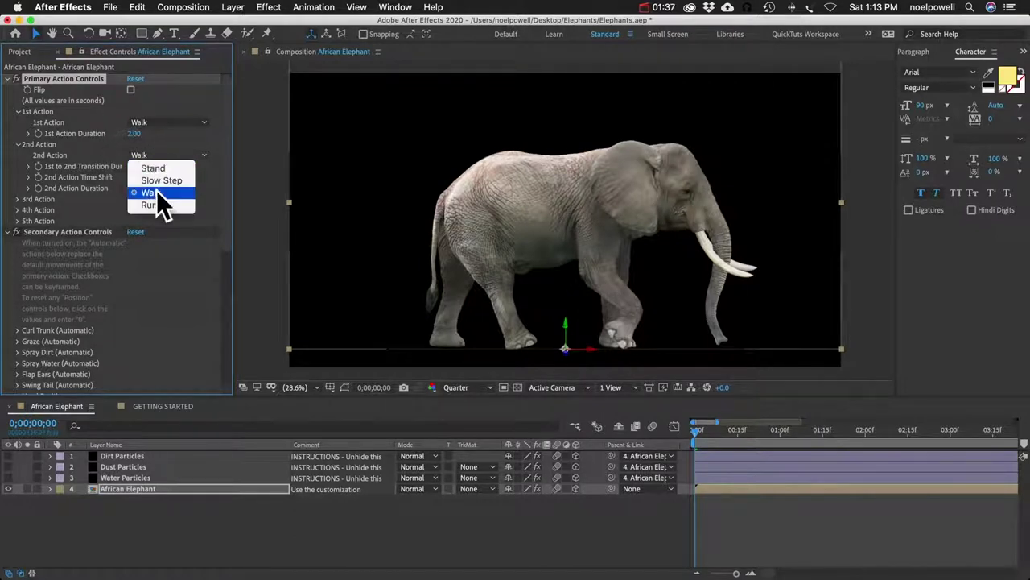
{"action": "left_click", "coordinate": [153, 204]}
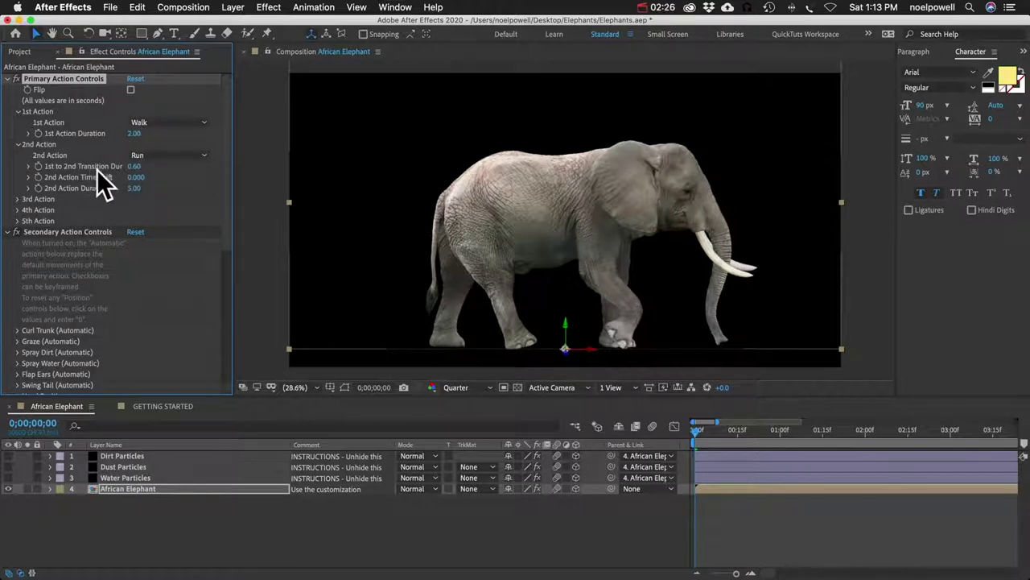
Reveal the African Elephant layer's effects, select Puppet Effect (Main) and preview the transition from Walk to Run.
{"action": "left_click", "coordinate": [109, 489]}
{"action": "key", "text": "e"}
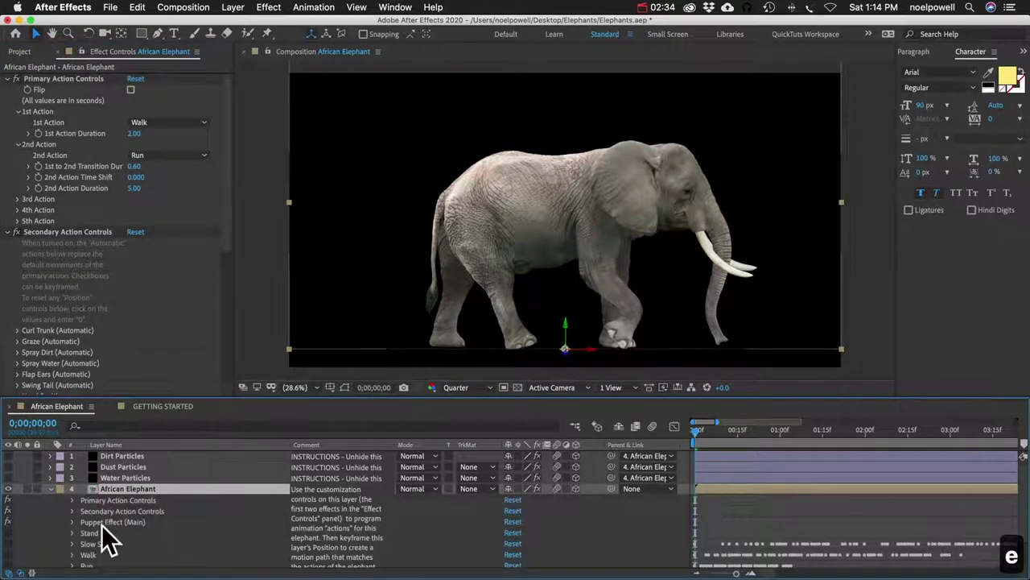
{"action": "left_click", "coordinate": [104, 523]}
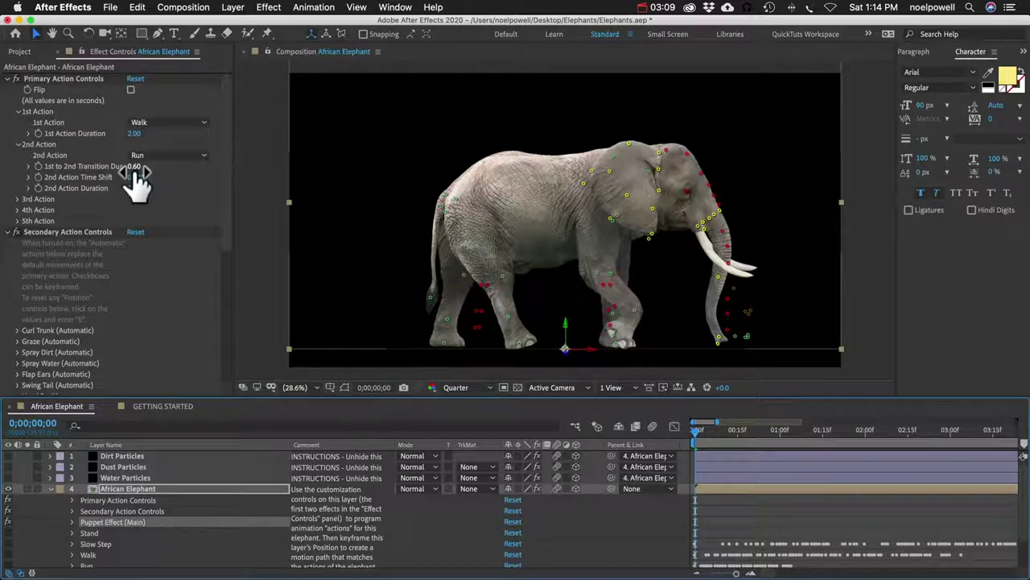
{"action": "key", "text": "KP_0"}
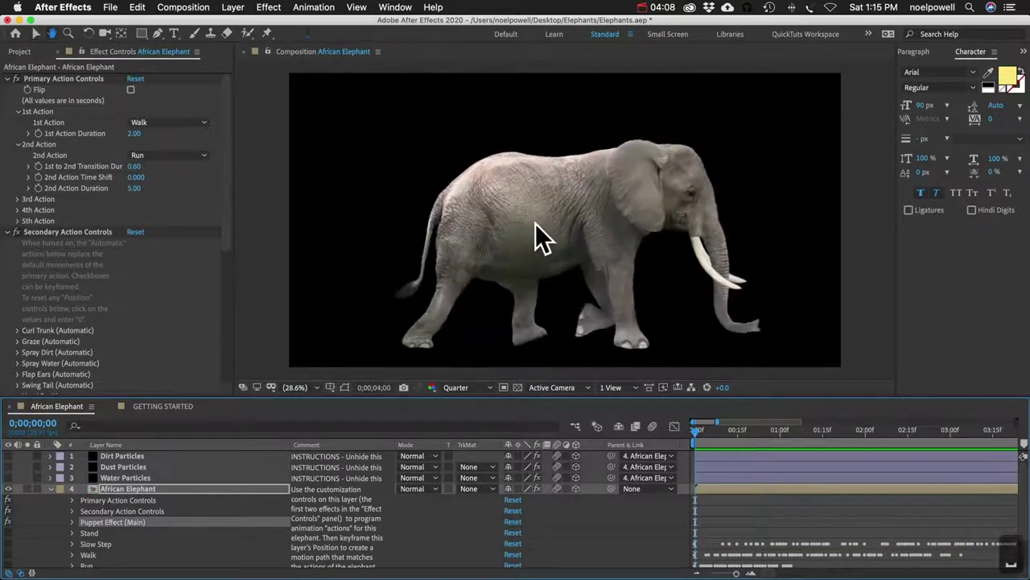
{"action": "key", "text": "space"}
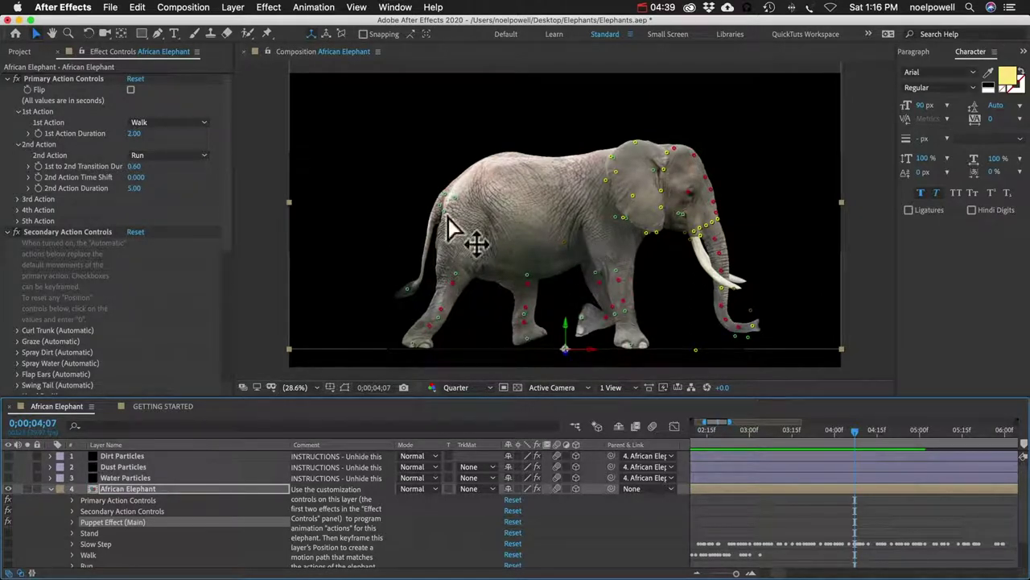
Enable the Run effect in place of Puppet Effect (Main) on the African Elephant layer and return to the first frame.
{"action": "left_click", "coordinate": [69, 191]}
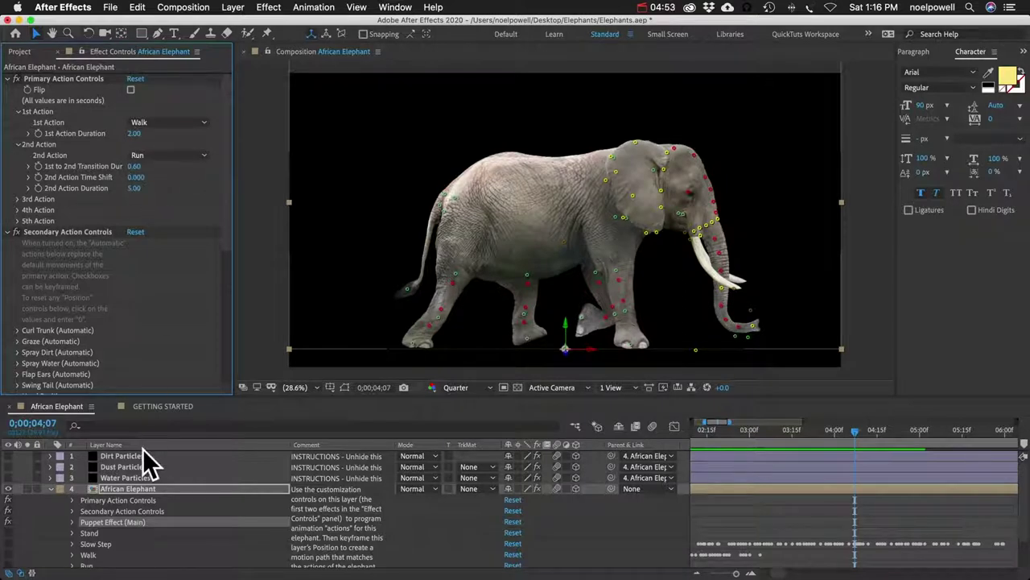
{"action": "scroll", "coordinate": [122, 503], "scroll_direction": "down", "scroll_amount": 2}
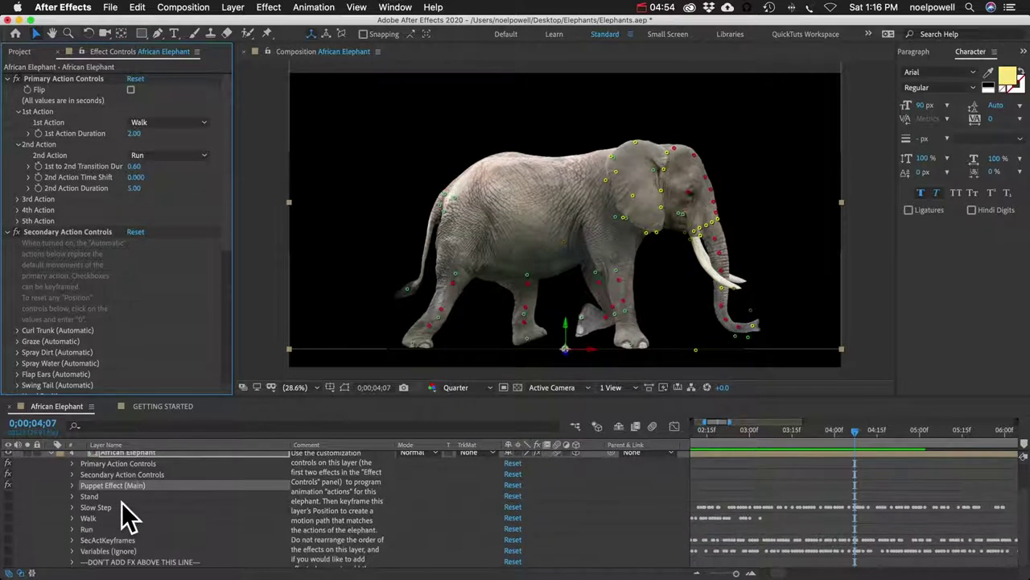
{"action": "left_click", "coordinate": [88, 528]}
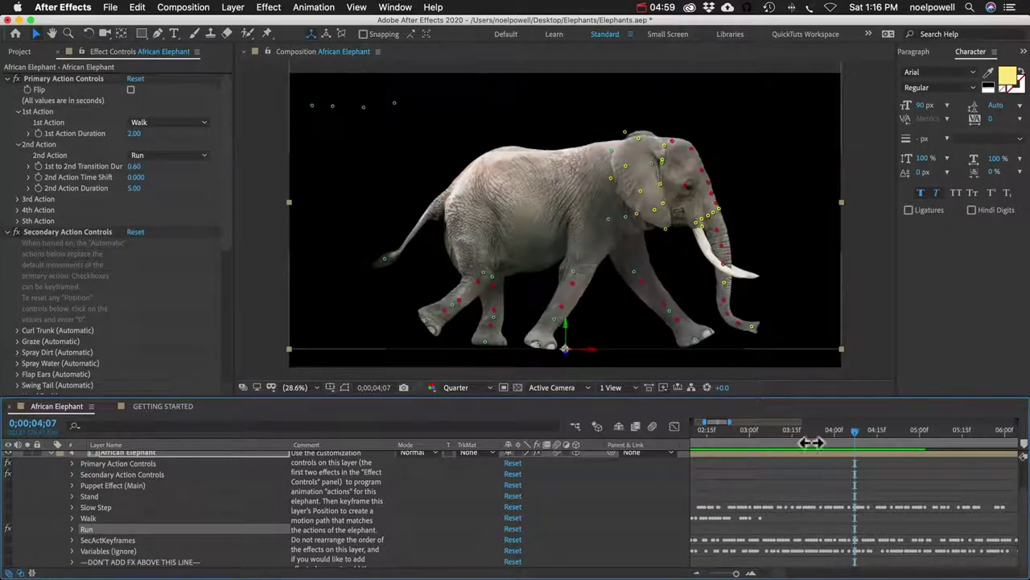
{"action": "key", "text": "Home"}
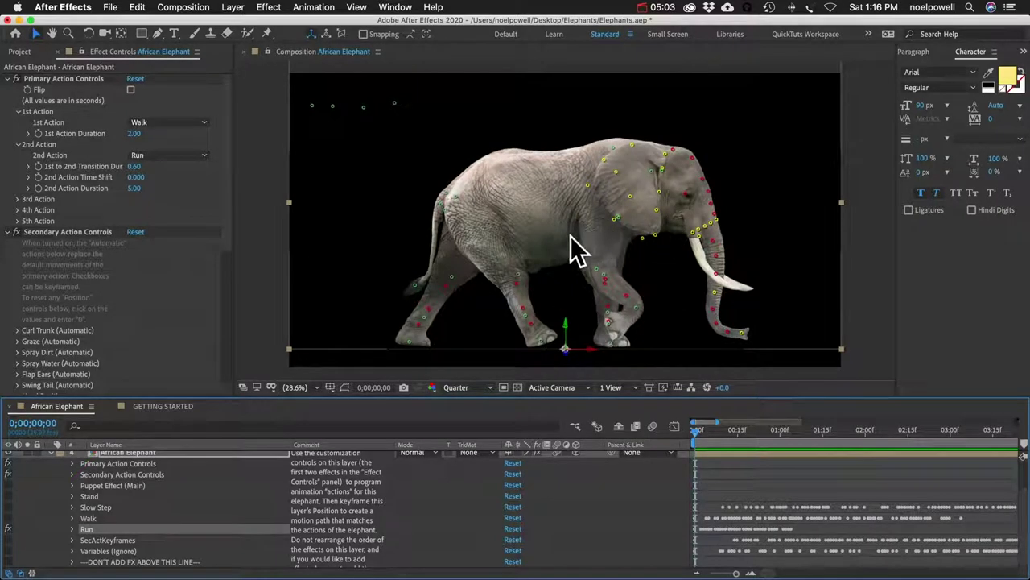
Set the 2nd Action Time Shift to 0.2 and scrub to 0;00;00;06 to examine the run pose.
{"action": "left_click", "coordinate": [136, 176]}
{"action": "type", "text": "0.2"}
{"action": "key", "text": "Return"}
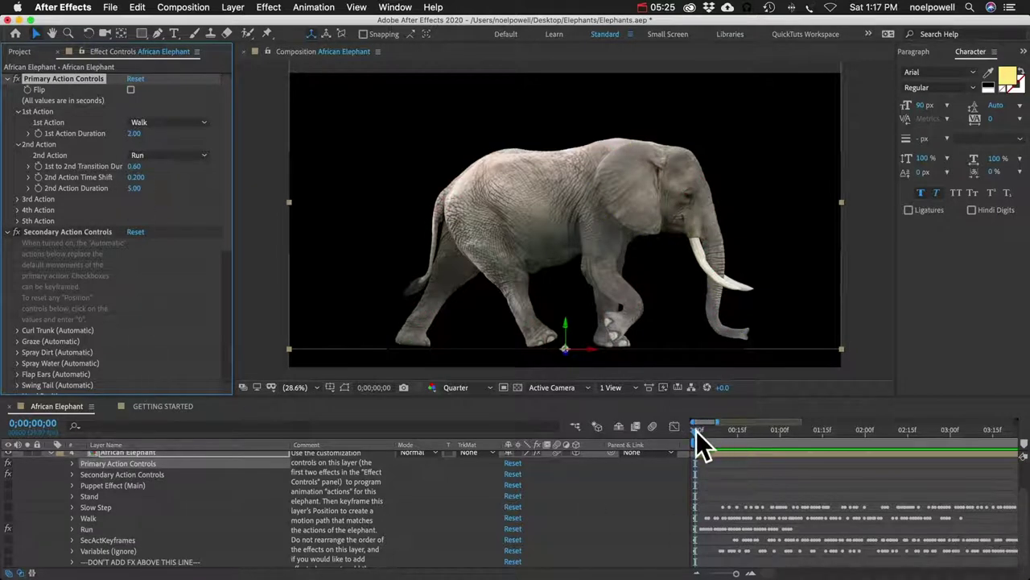
{"action": "left_click", "coordinate": [697, 430]}
{"action": "left_click_drag", "start_coordinate": [698, 429], "coordinate": [712, 432]}
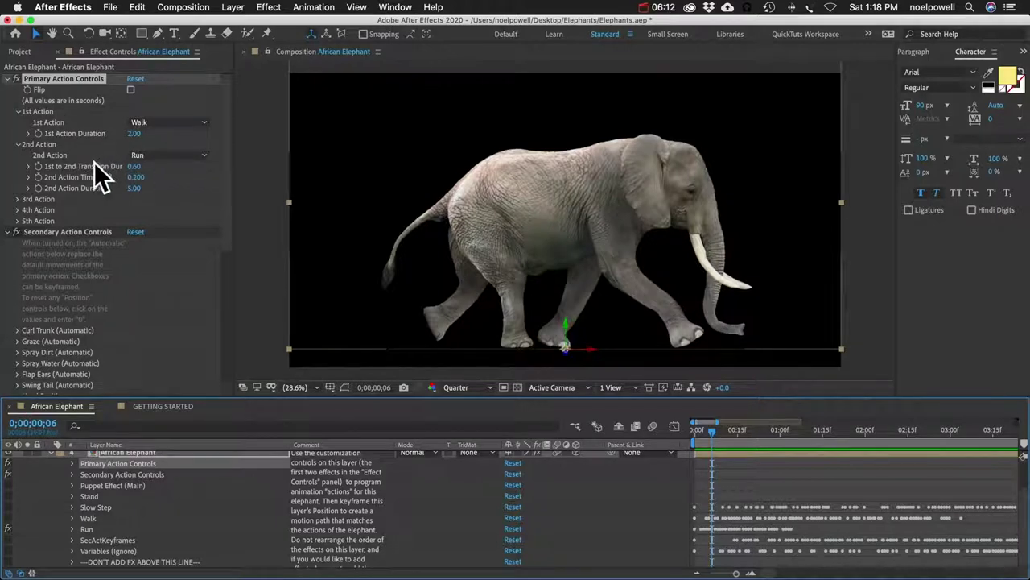
Try a 2nd Action Time Shift of 0.3 and undo the change.
{"action": "left_click", "coordinate": [133, 134]}
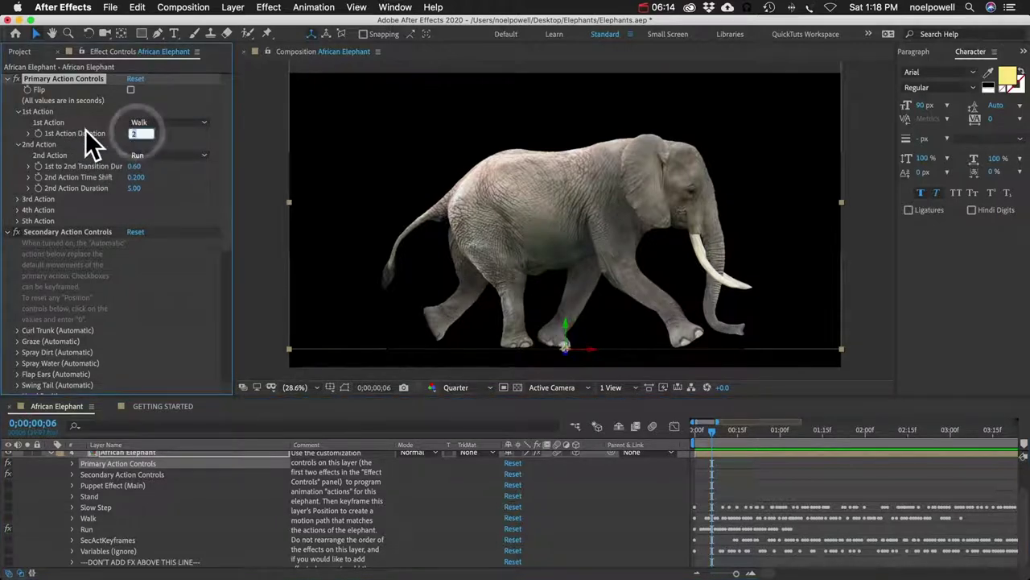
{"action": "left_click", "coordinate": [84, 135]}
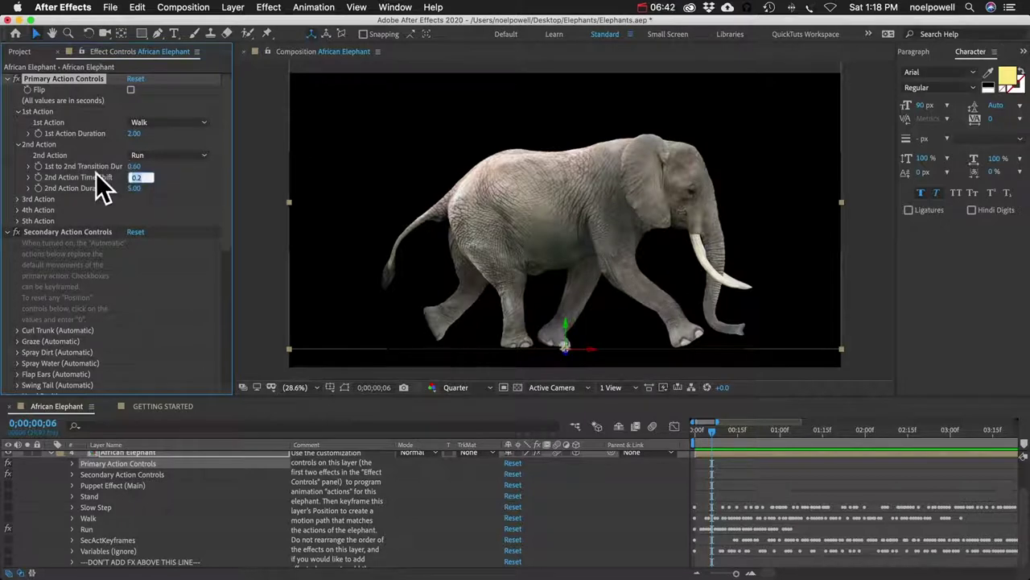
{"action": "type", "text": "0.3"}
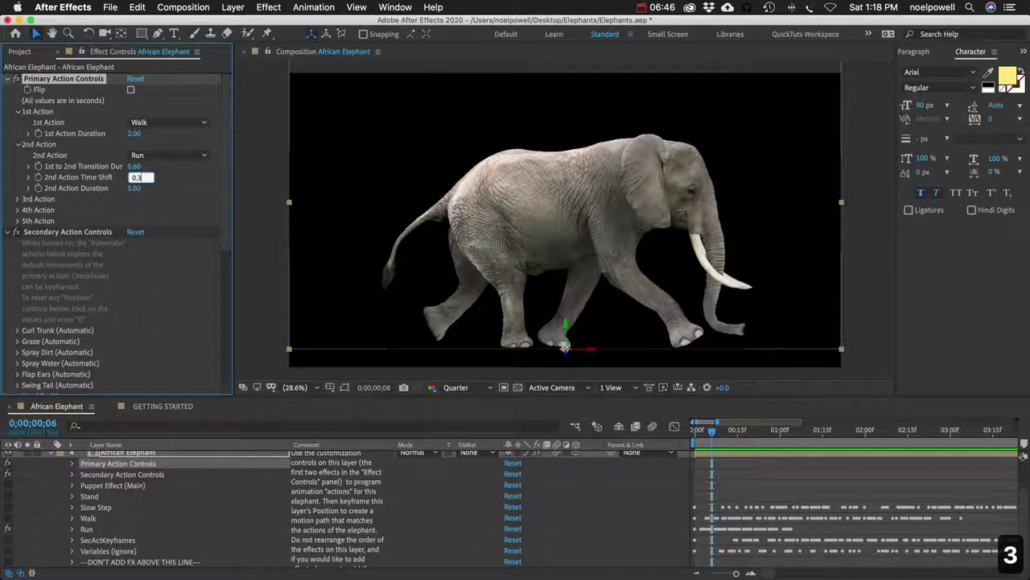
{"action": "left_click", "coordinate": [83, 174]}
{"action": "key", "text": "super+z"}
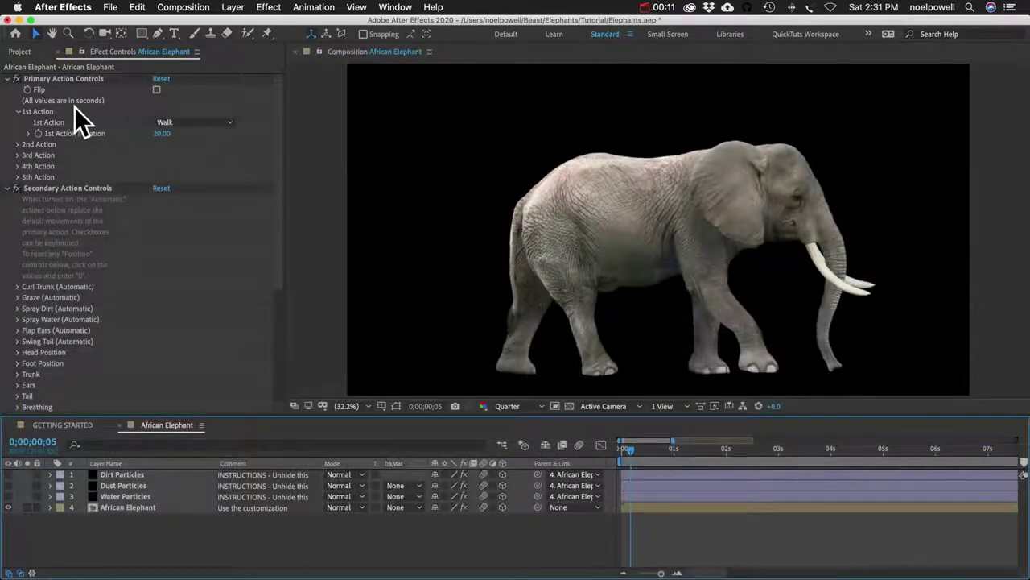
Set the African Elephant's 1st Action to Slow Step and scrub to 0;00;05;18 to examine the movement.
{"action": "left_click", "coordinate": [183, 121]}
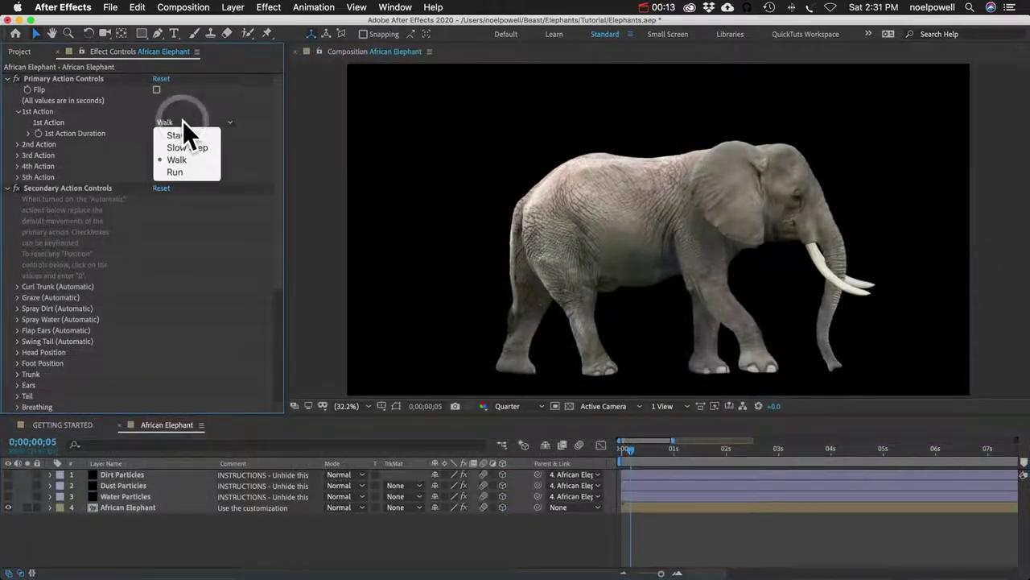
{"action": "left_click", "coordinate": [179, 149]}
{"action": "left_click_drag", "start_coordinate": [631, 450], "coordinate": [915, 458]}
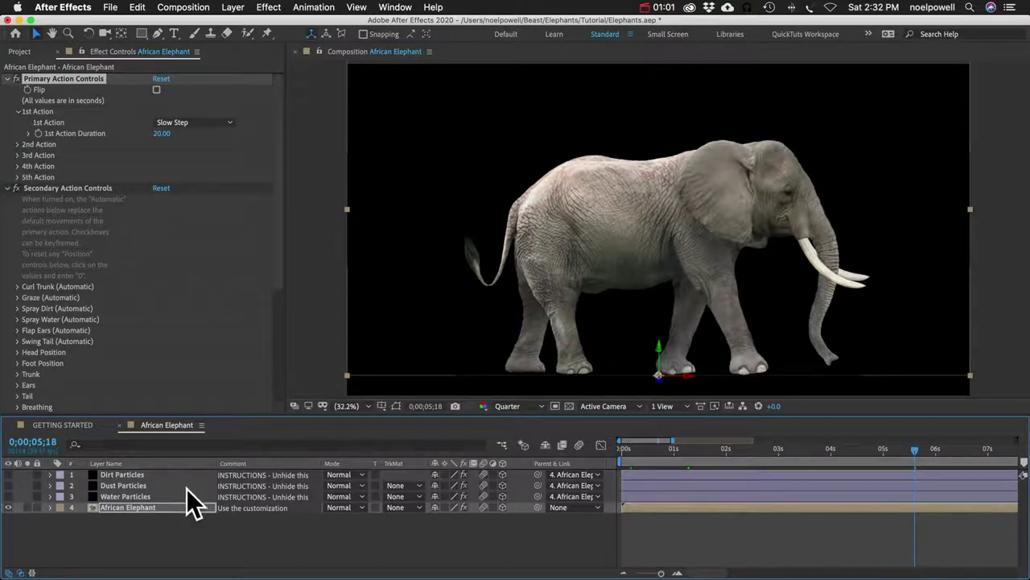
Open the "Slow Step" Keyframes composition from the project's Extras folder.
{"action": "left_click", "coordinate": [20, 51]}
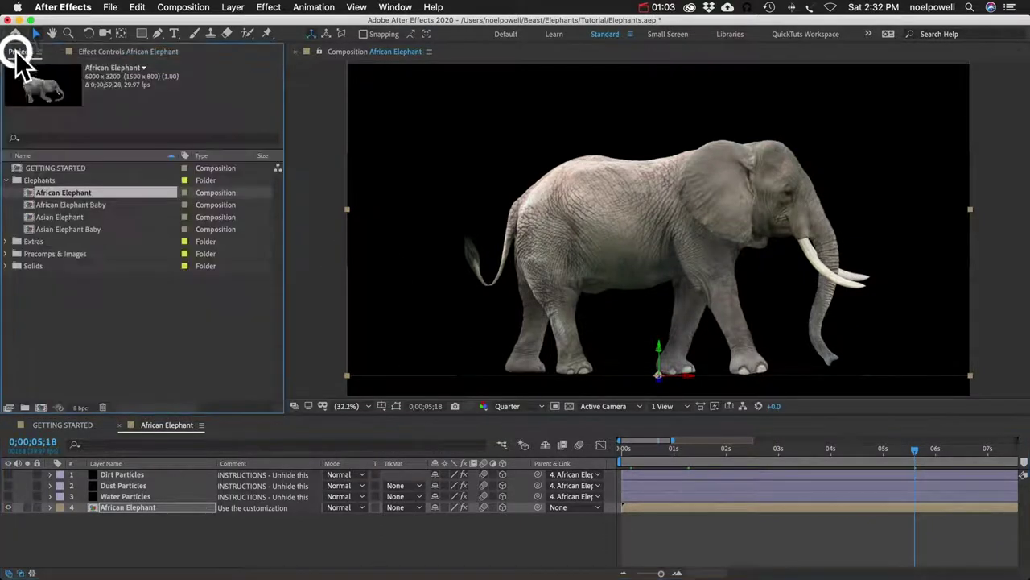
{"action": "left_click", "coordinate": [6, 241]}
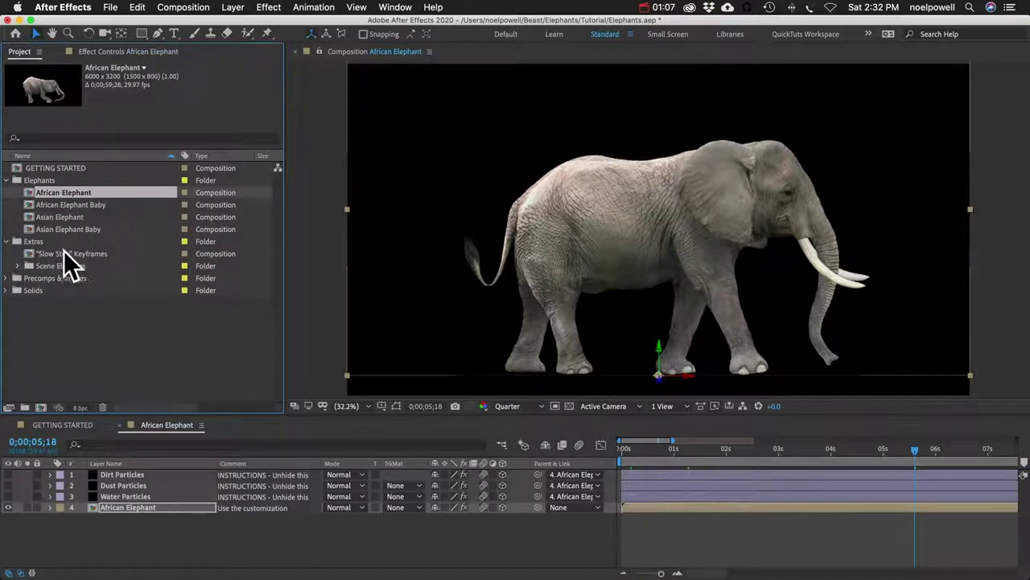
{"action": "double_click", "coordinate": [58, 254]}
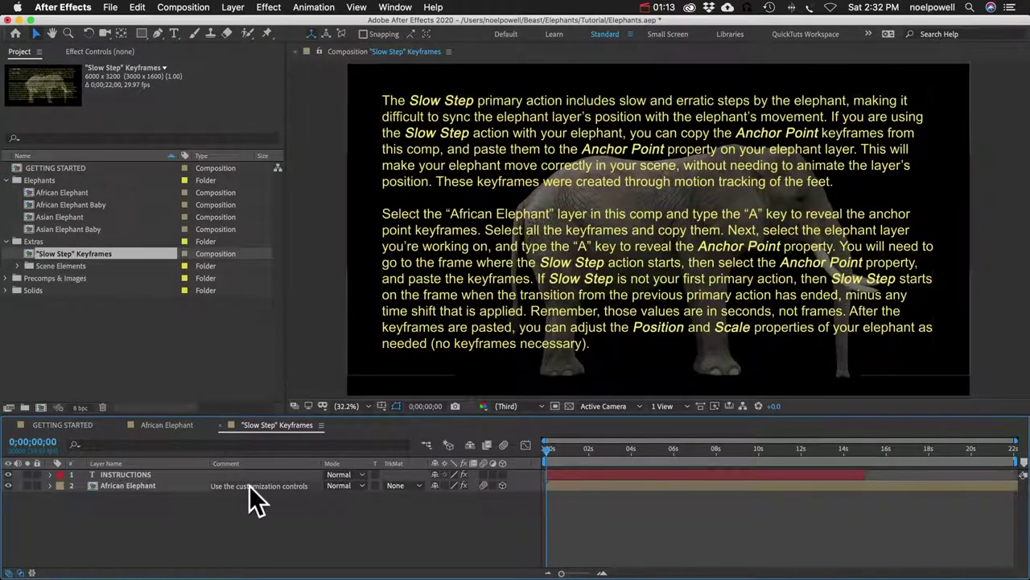
Reveal the African Elephant layer's Anchor Point in the "Slow Step" Keyframes composition and copy all its keyframes.
{"action": "left_click", "coordinate": [126, 485]}
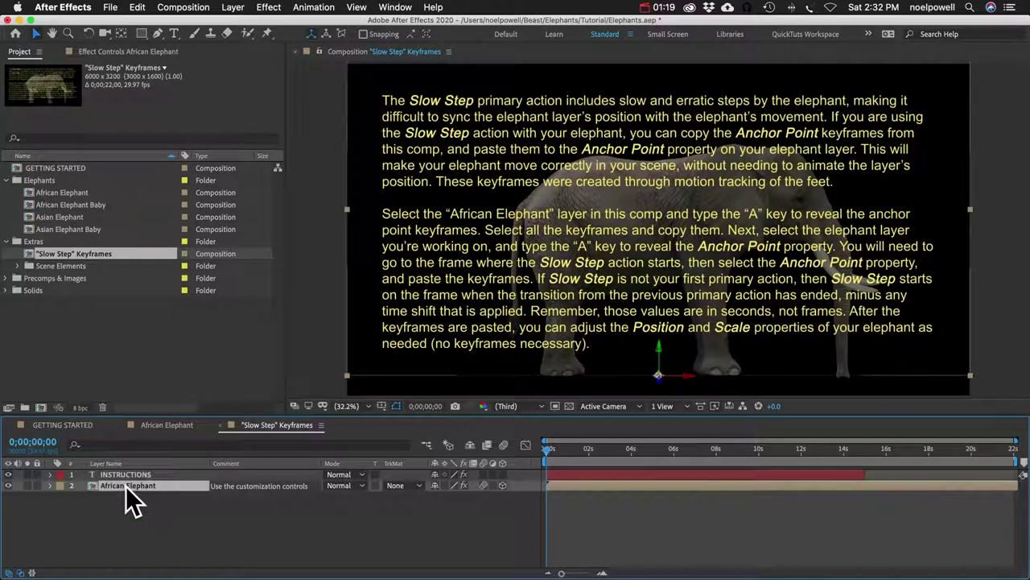
{"action": "key", "text": "a"}
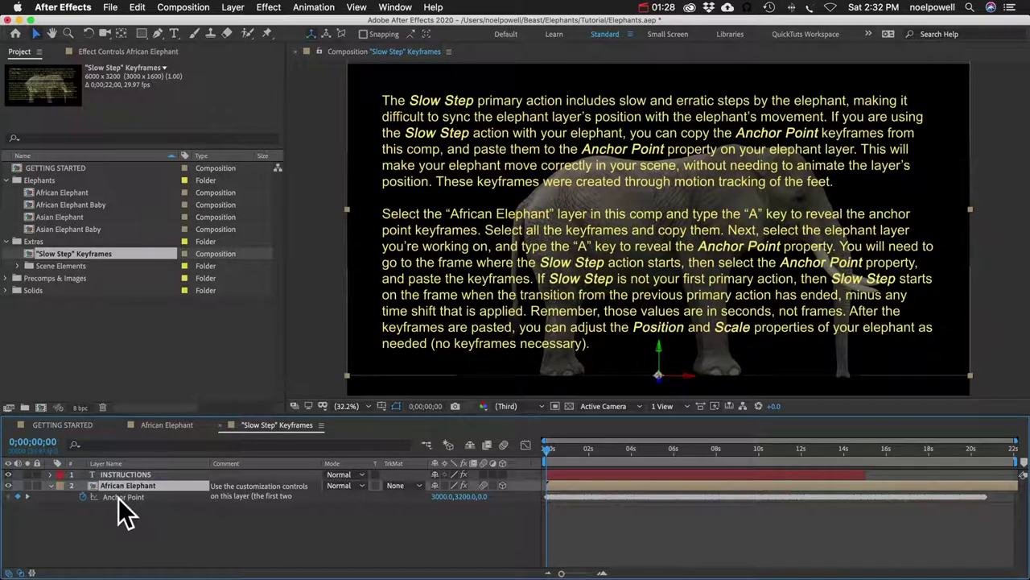
{"action": "left_click", "coordinate": [118, 498]}
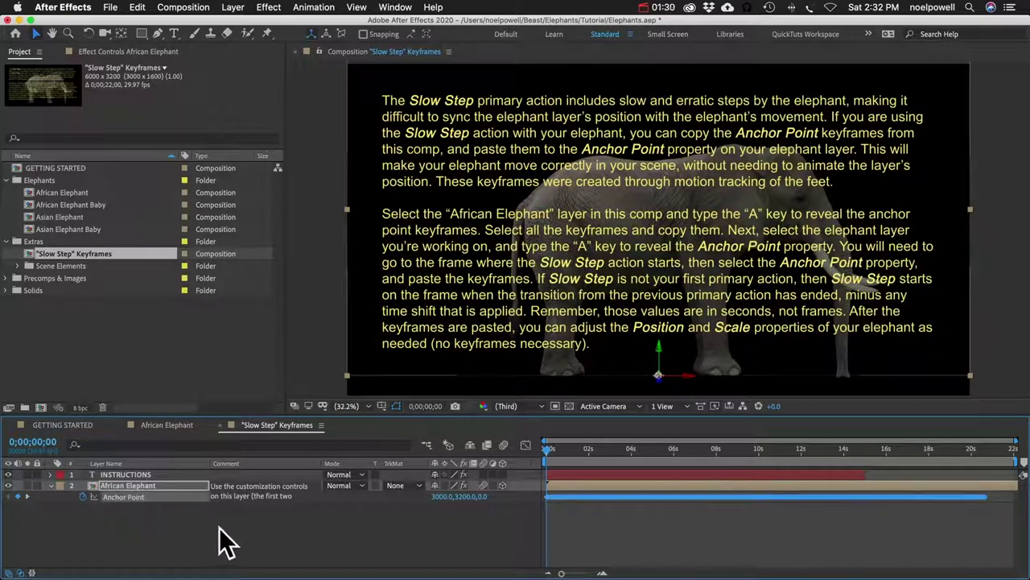
{"action": "key", "text": "super+c"}
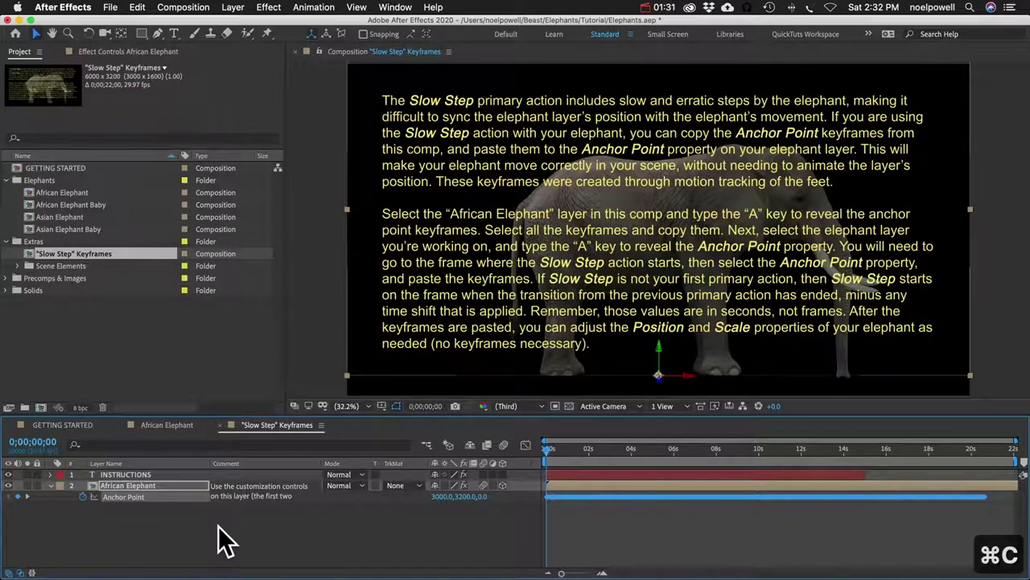
Reveal the African Elephant layer's Anchor Point in the African Elephant composition and move to 0;00;00;00.
{"action": "left_click", "coordinate": [168, 425]}
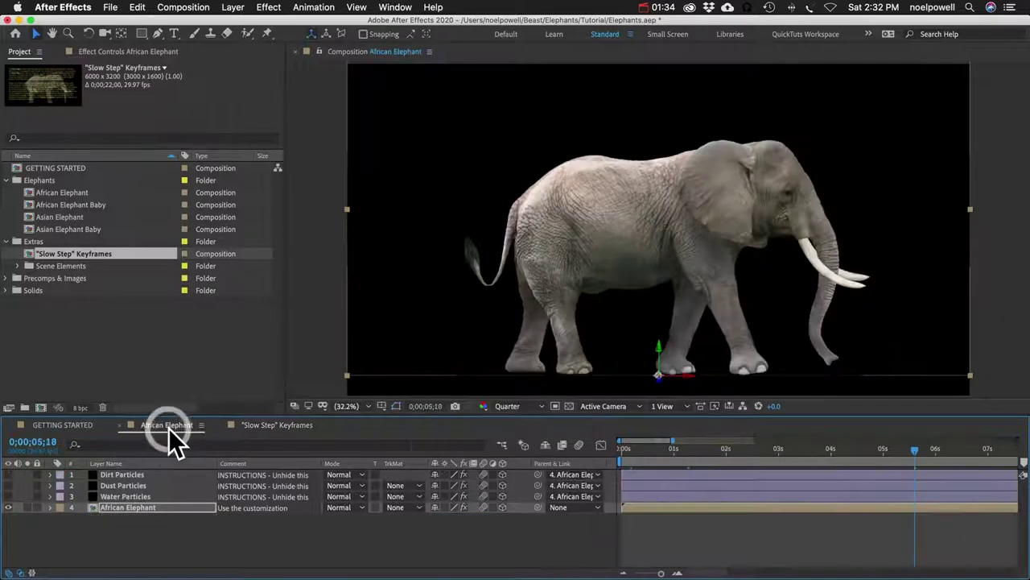
{"action": "left_click", "coordinate": [134, 509]}
{"action": "key", "text": "a"}
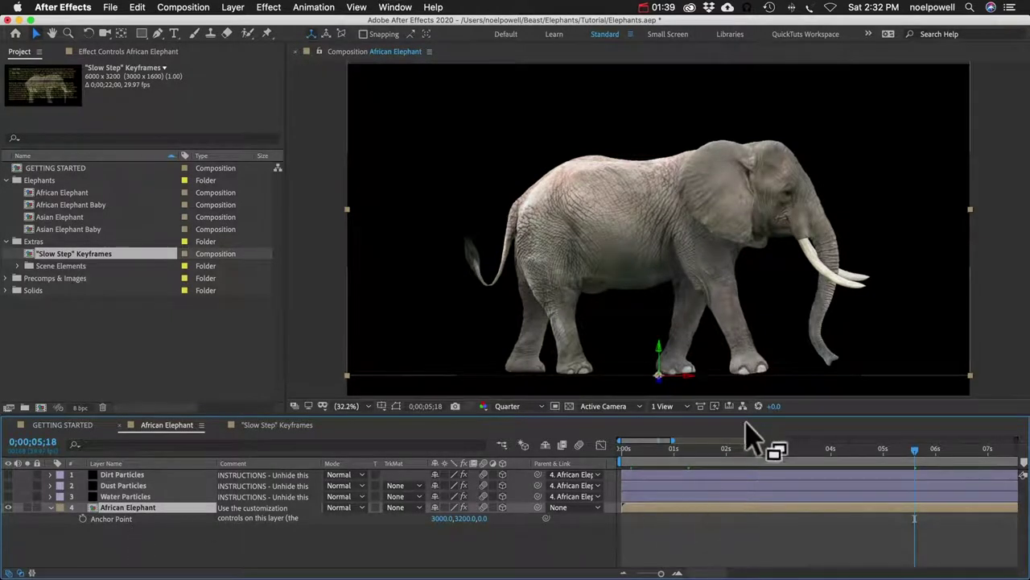
{"action": "left_click_drag", "start_coordinate": [694, 445], "coordinate": [596, 452]}
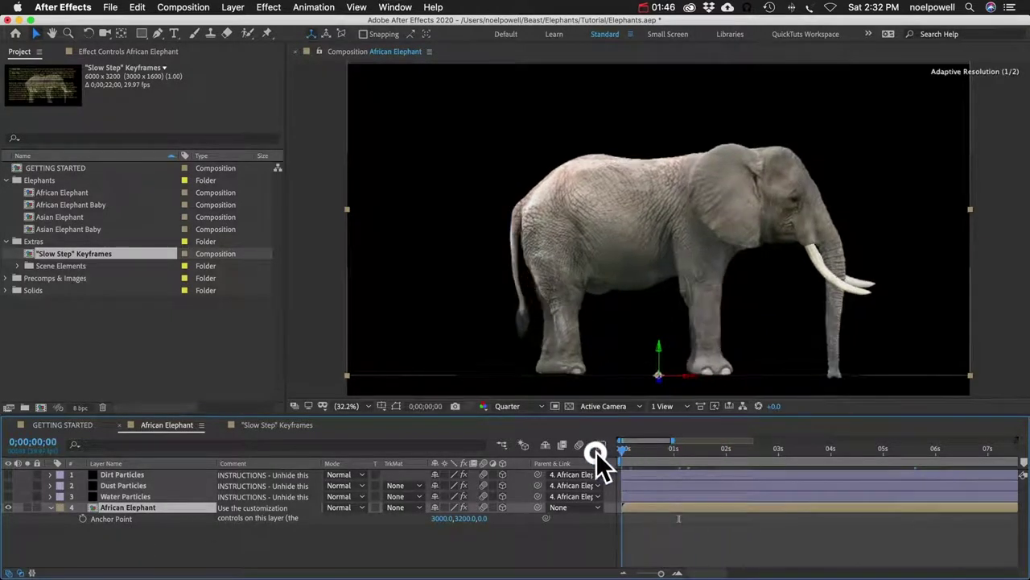
Examine the African Elephant's 2nd Action transition duration and time shift in the Primary Action Controls.
{"action": "left_click", "coordinate": [119, 53]}
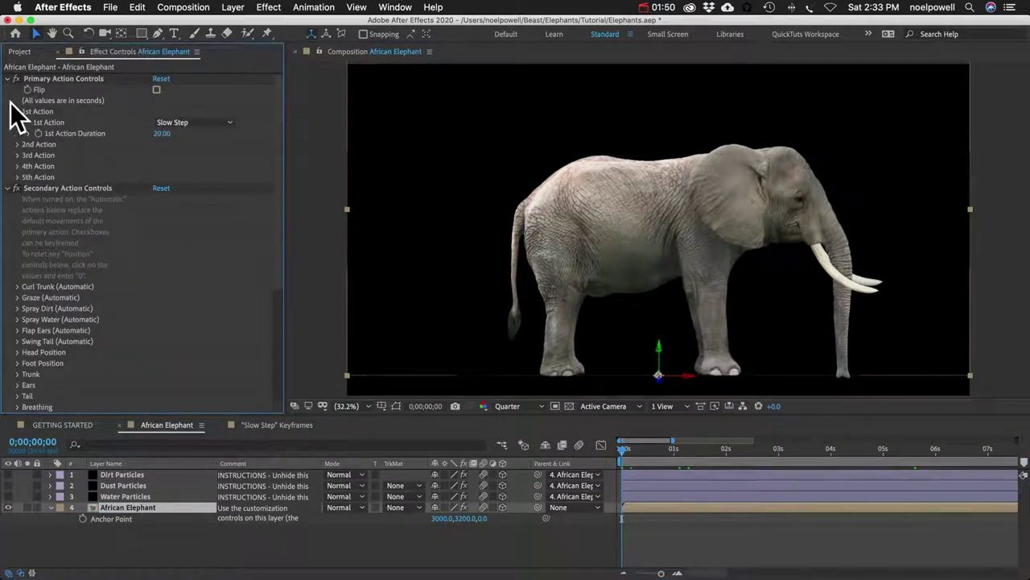
{"action": "left_click", "coordinate": [18, 145]}
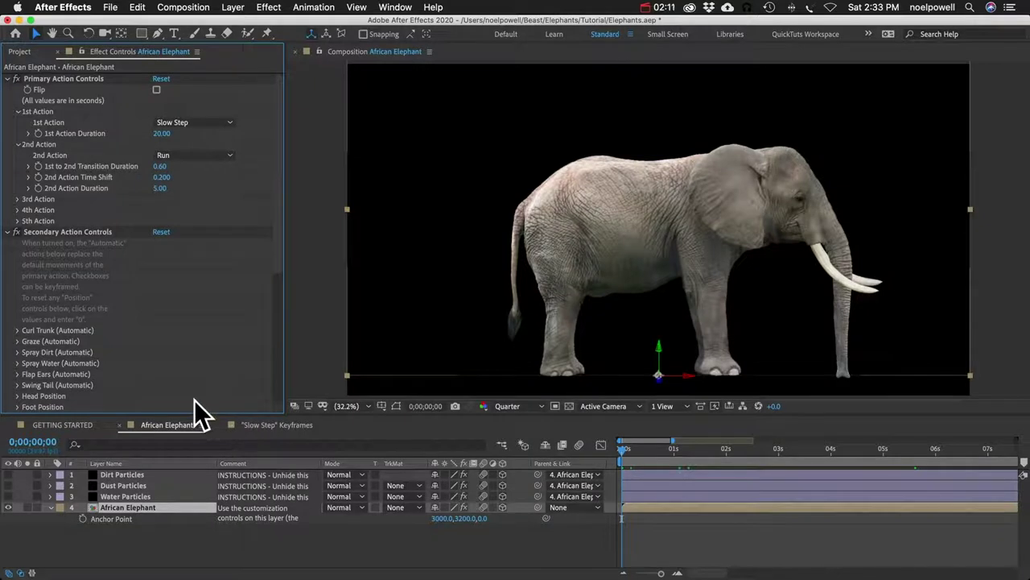
{"action": "left_click", "coordinate": [195, 425]}
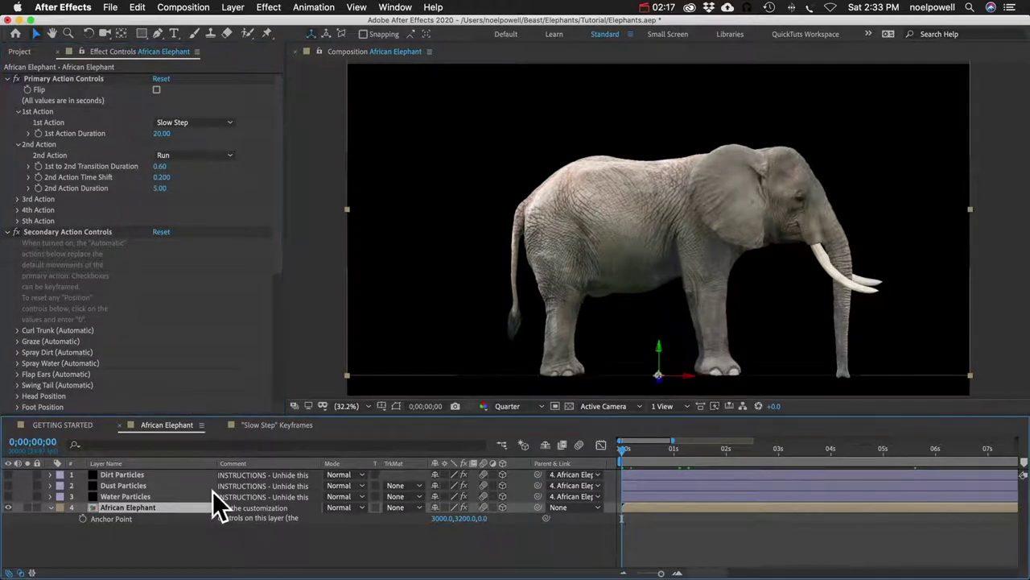
Select the African Elephant layer's Anchor Point property and preview the animation.
{"action": "left_click", "coordinate": [101, 518]}
{"action": "key", "text": "space"}
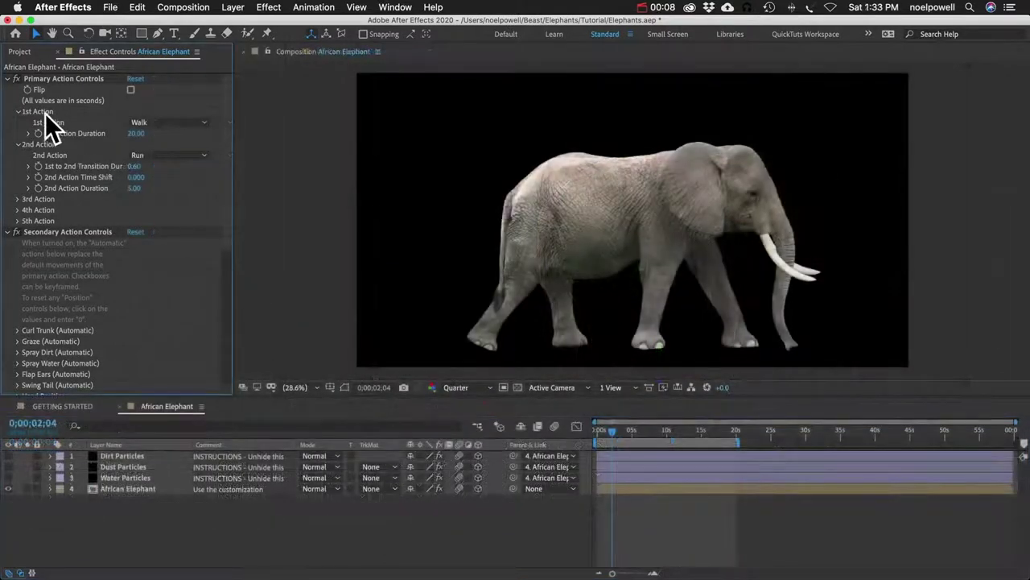
Collapse the African Elephant's Primary Action Controls effect.
{"action": "left_click", "coordinate": [32, 81]}
{"action": "left_click", "coordinate": [8, 79]}
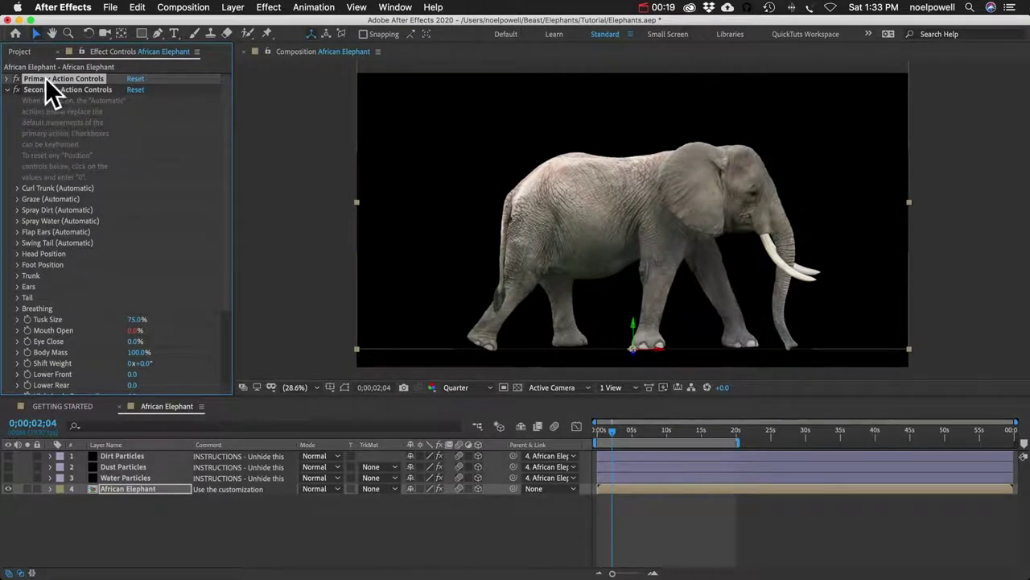
Try increasing Mouth Open in the Secondary Action Controls and undo the change.
{"action": "scroll", "coordinate": [55, 303], "scroll_direction": "down", "scroll_amount": 3}
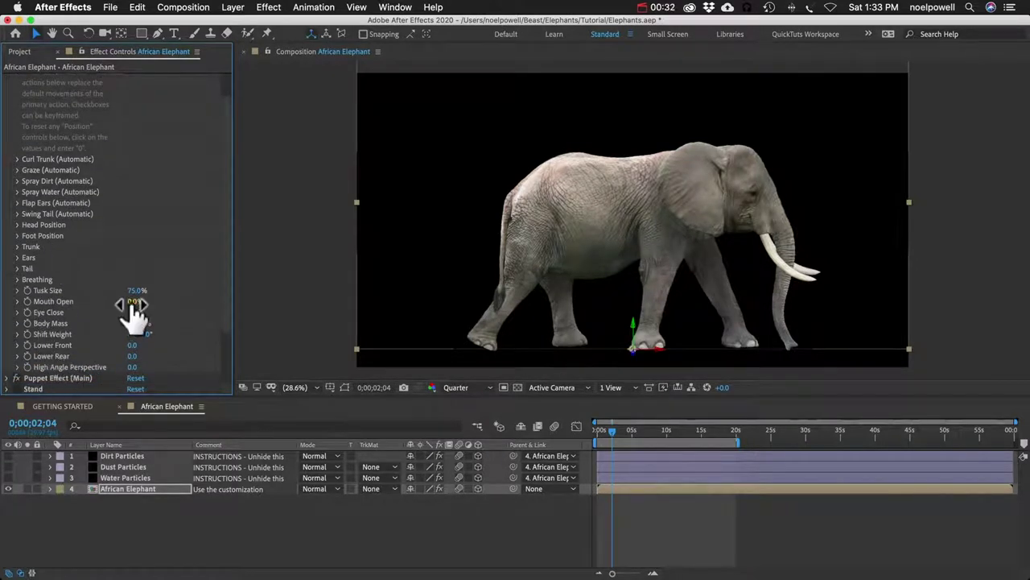
{"action": "left_click_drag", "start_coordinate": [132, 304], "coordinate": [193, 300]}
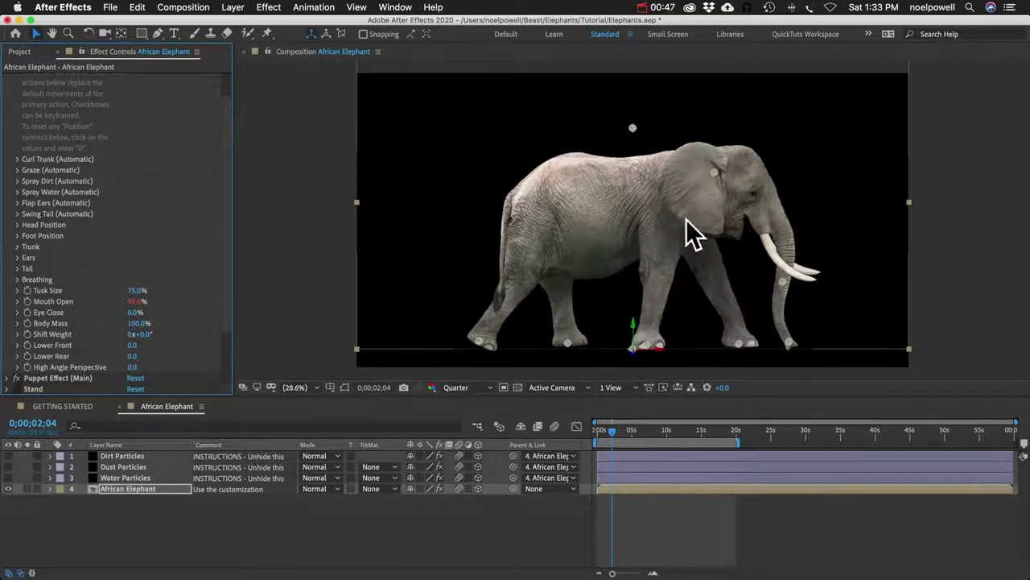
{"action": "key", "text": "super+z"}
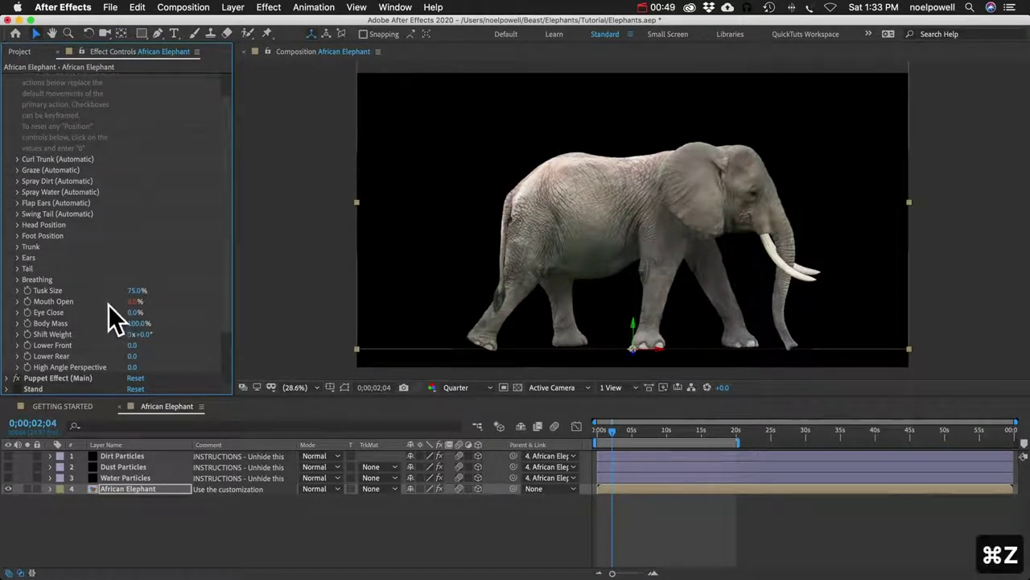
Try the automatic Curl Trunk action, switch it back off and collapse its group.
{"action": "scroll", "coordinate": [65, 227], "scroll_direction": "up", "scroll_amount": 2}
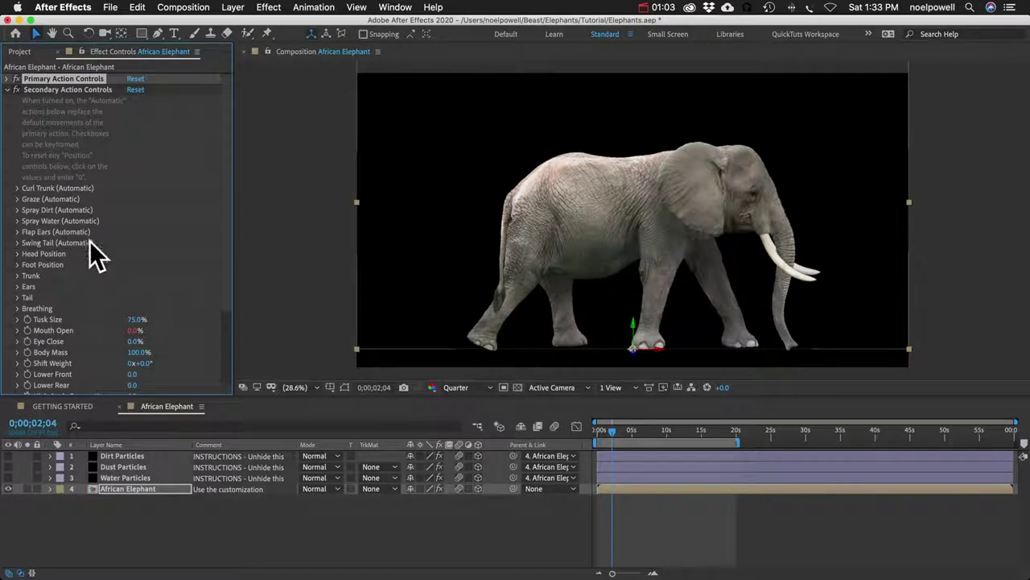
{"action": "left_click", "coordinate": [18, 188]}
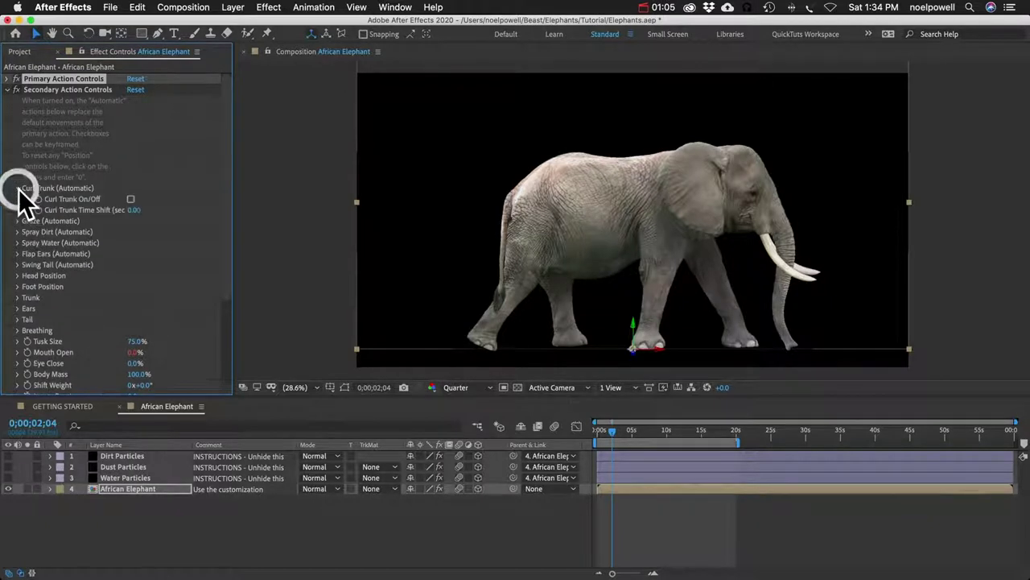
{"action": "left_click", "coordinate": [131, 199]}
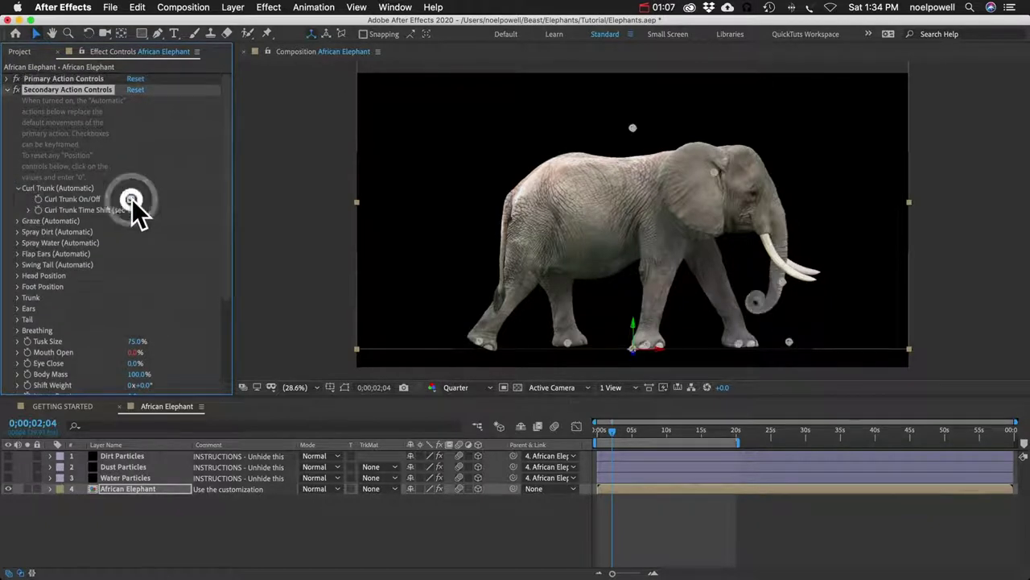
{"action": "left_click", "coordinate": [18, 187]}
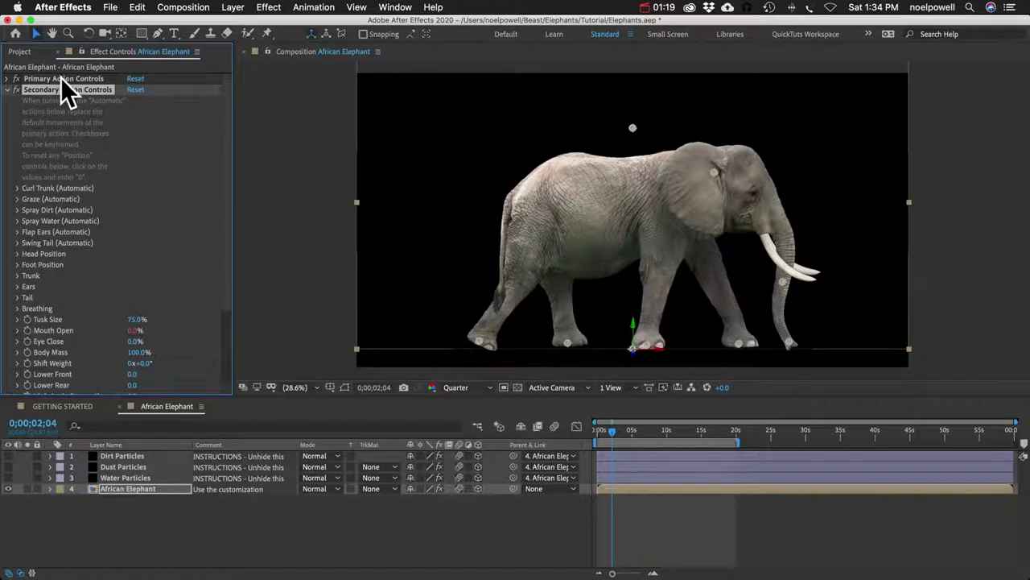
Turn on the automatic Curl Trunk action and scrub to 0;00;02;18 to examine the trunk's movement.
{"action": "left_click", "coordinate": [91, 80]}
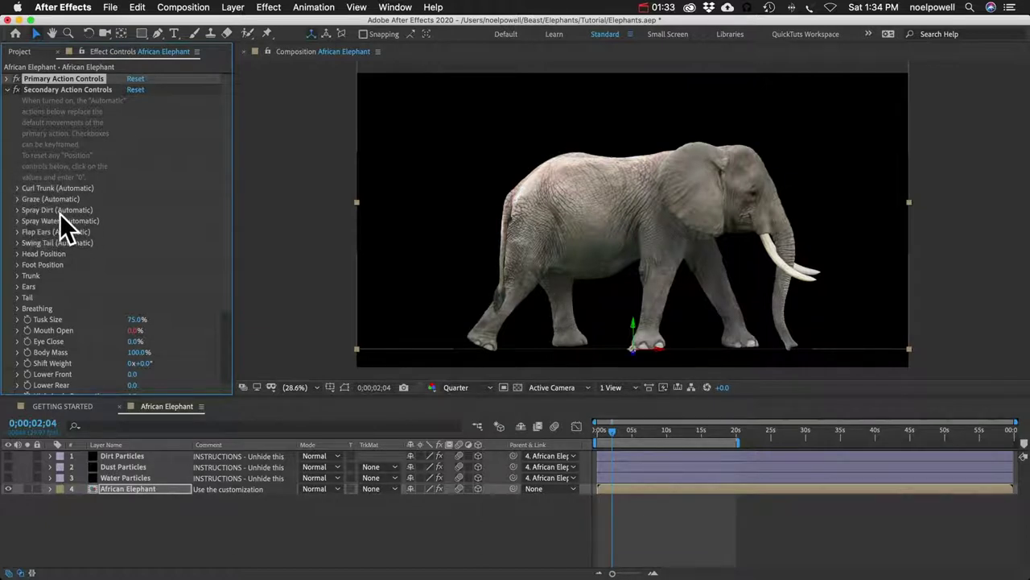
{"action": "left_click", "coordinate": [17, 188]}
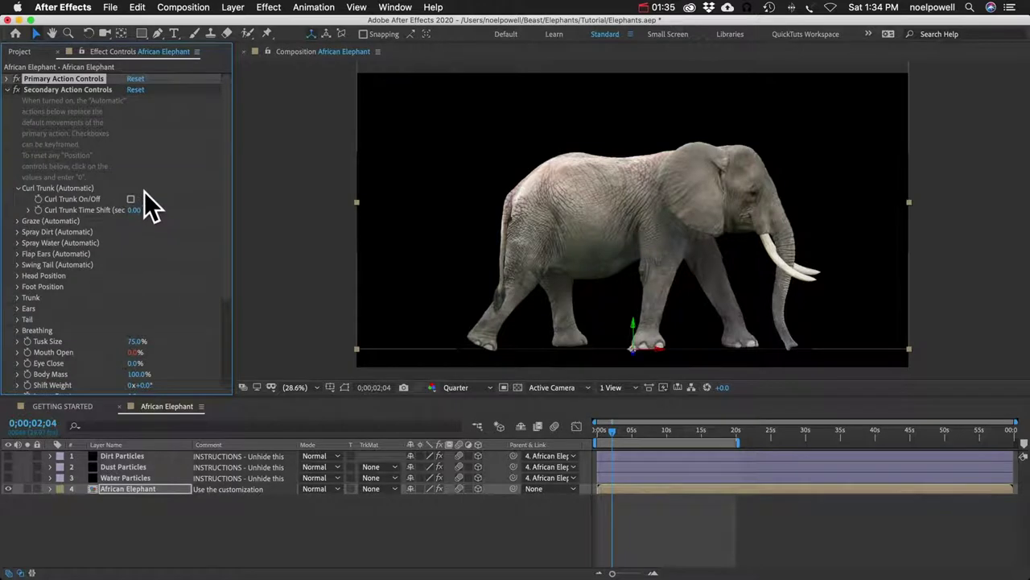
{"action": "left_click", "coordinate": [131, 199]}
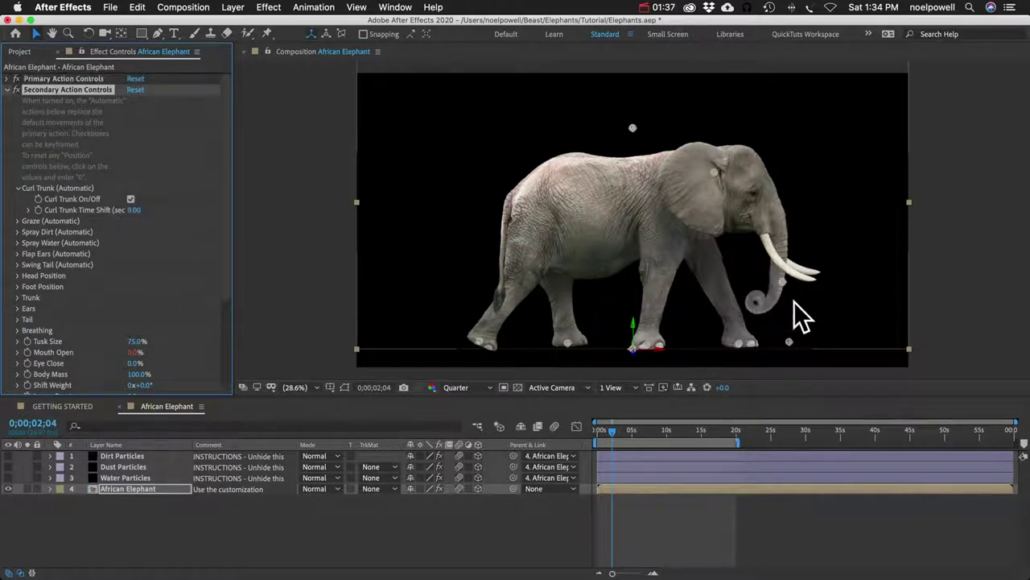
{"action": "mouse_move", "coordinate": [615, 433]}
{"action": "left_mouse_down"}
{"action": "mouse_move", "coordinate": [655, 432]}
{"action": "mouse_move", "coordinate": [615, 433]}
{"action": "left_mouse_up"}
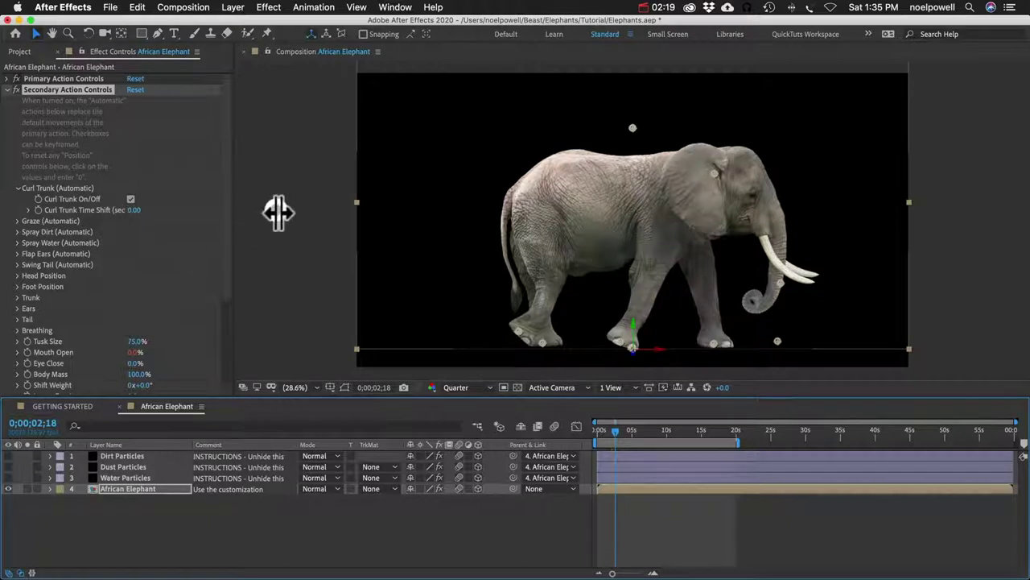
Widen the effect controls area and set the Curl Trunk Time Shift to 5 seconds.
{"action": "left_click_drag", "start_coordinate": [236, 211], "coordinate": [287, 212]}
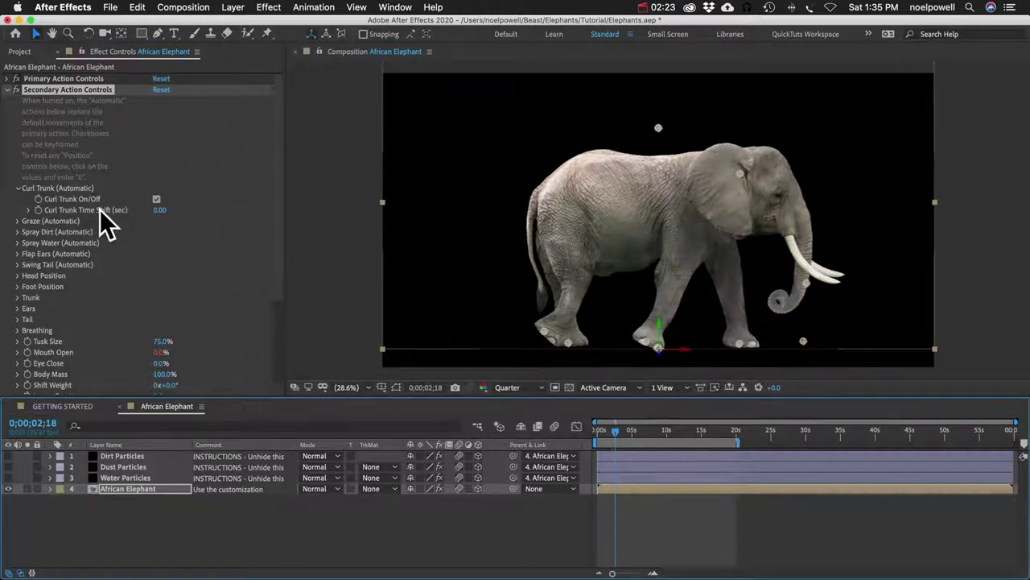
{"action": "left_click", "coordinate": [158, 210]}
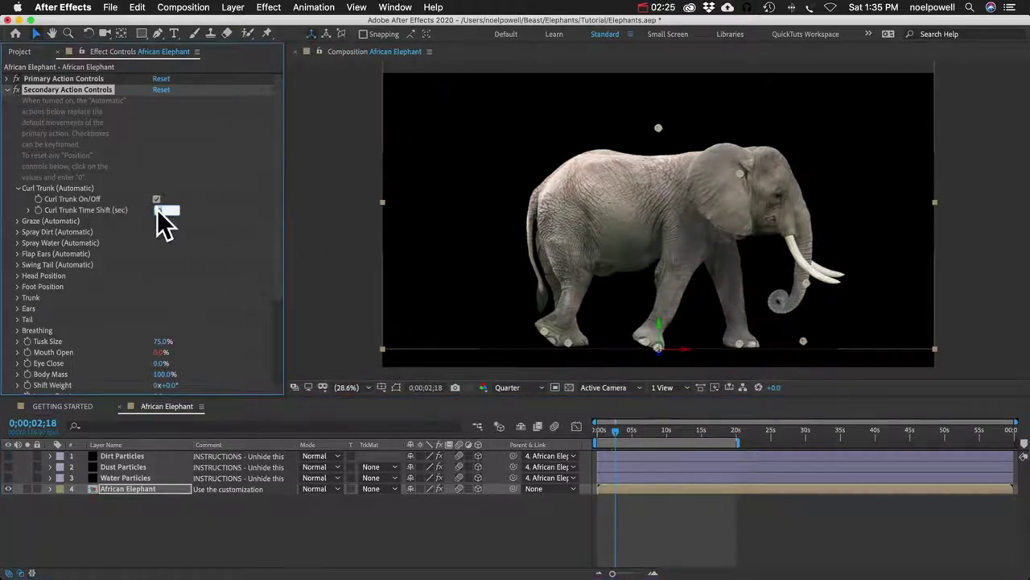
{"action": "type", "text": "5"}
{"action": "key", "text": "Return"}
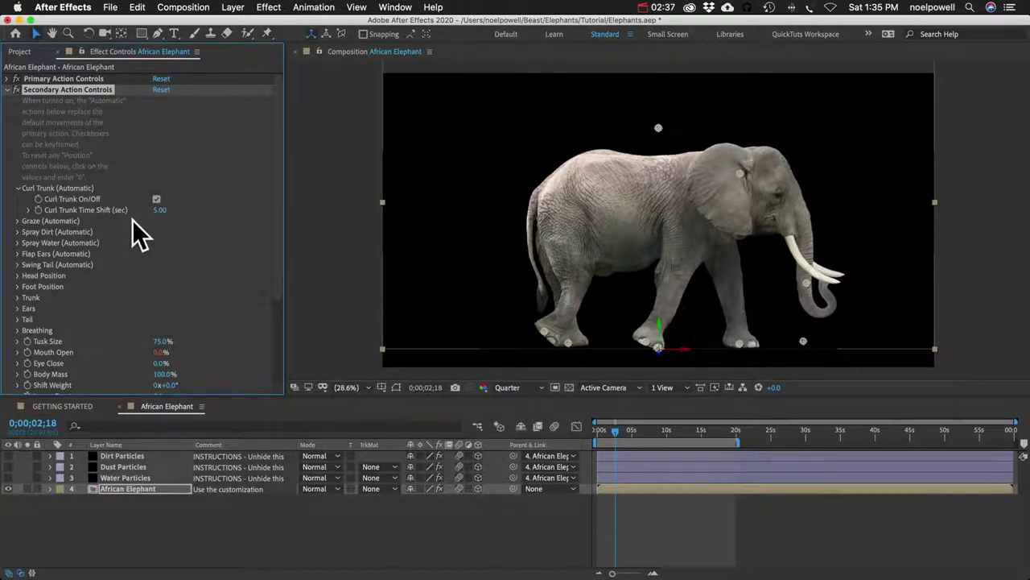
{"action": "left_click", "coordinate": [86, 210]}
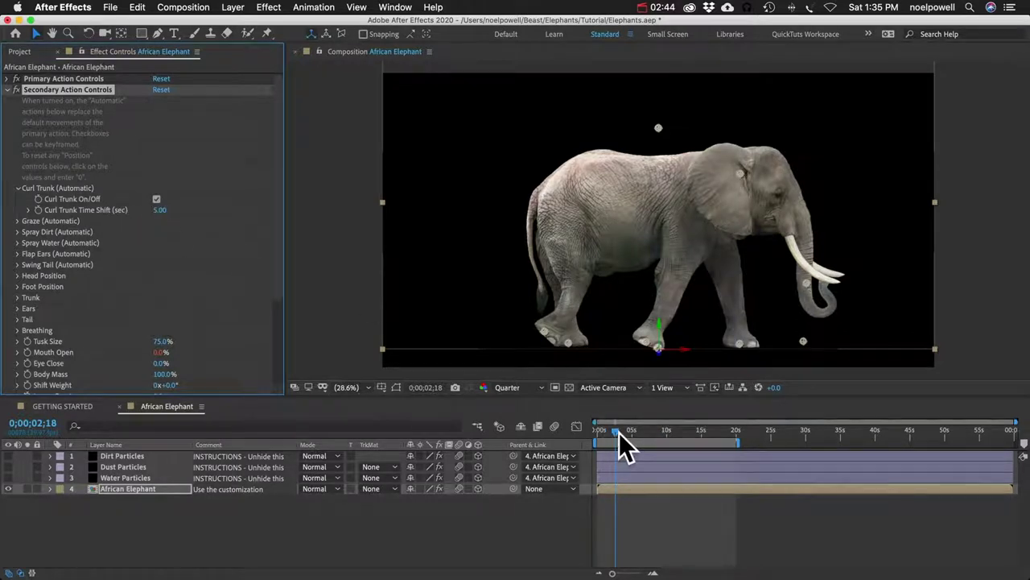
Set the Curl Trunk Time Shift to 0 at the composition's start and scrub to 0;00;02;04.
{"action": "left_click_drag", "start_coordinate": [616, 430], "coordinate": [581, 428]}
{"action": "left_click", "coordinate": [159, 210]}
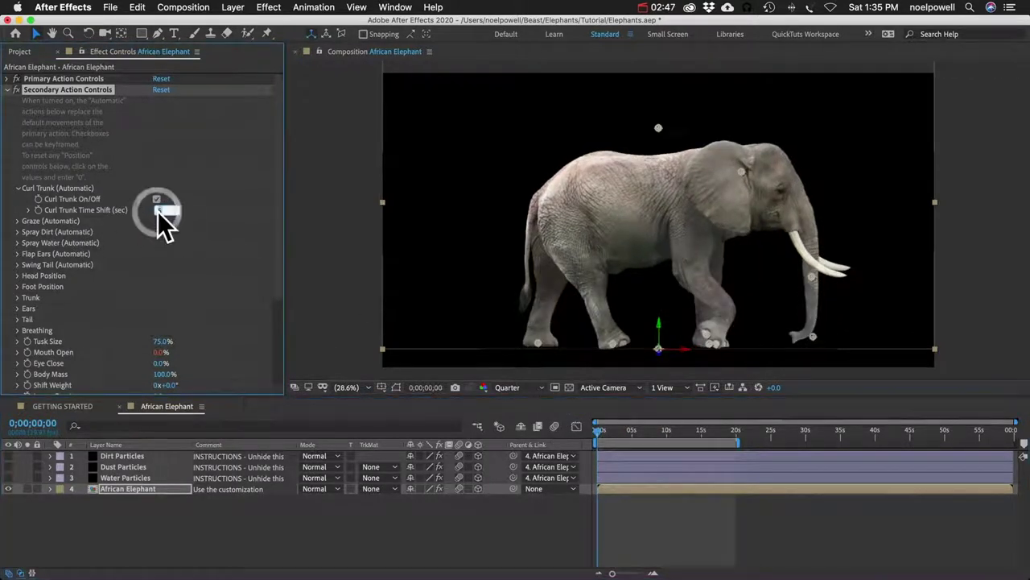
{"action": "type", "text": "0"}
{"action": "key", "text": "Return"}
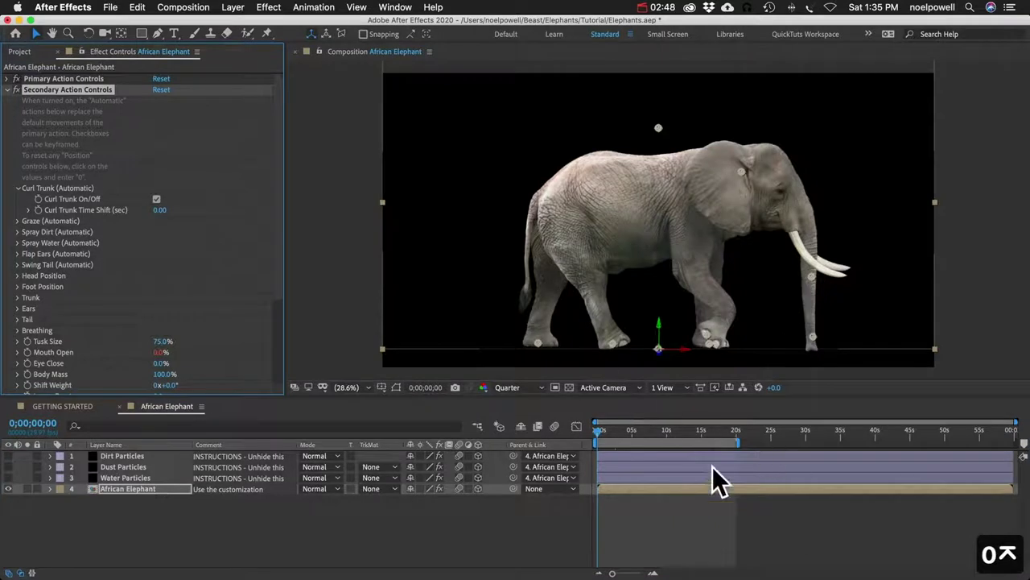
{"action": "left_click", "coordinate": [597, 432]}
{"action": "left_click_drag", "start_coordinate": [597, 432], "coordinate": [614, 447]}
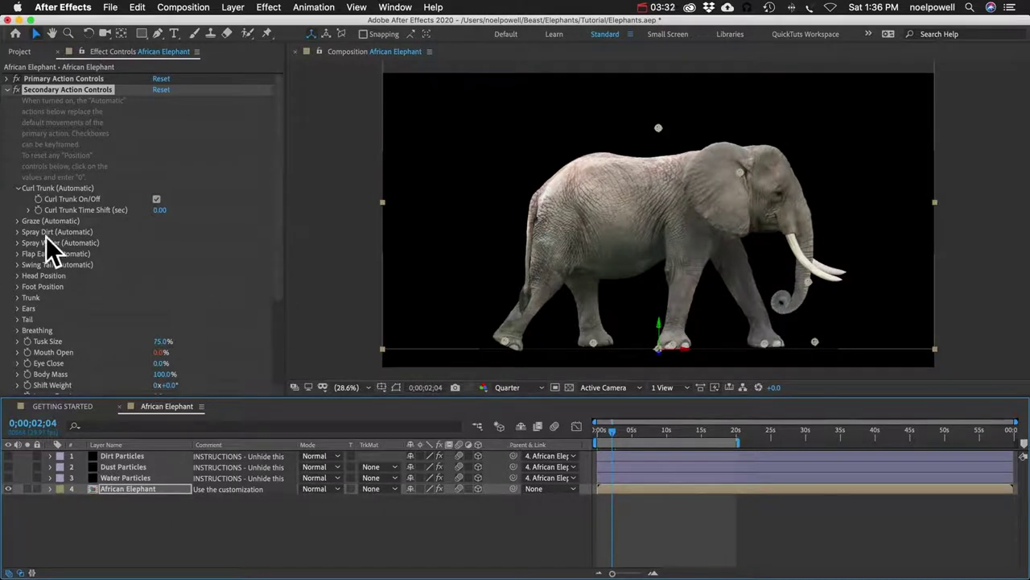
Add a Curl Trunk Time Shift keyframe at 0;00;02;04, reveal it in the timeline and widen the layer name column.
{"action": "left_click", "coordinate": [35, 216]}
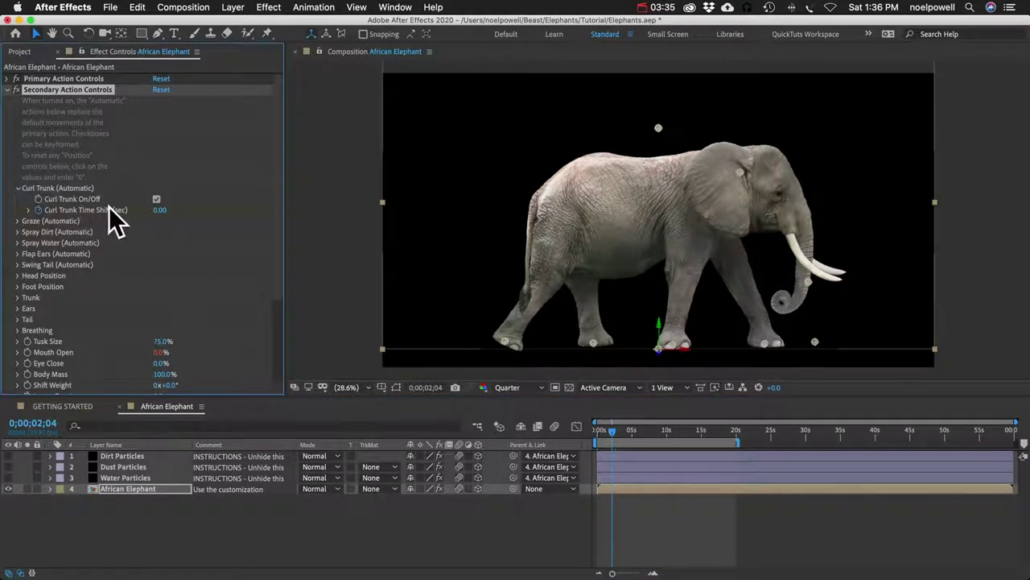
{"action": "left_click", "coordinate": [124, 488]}
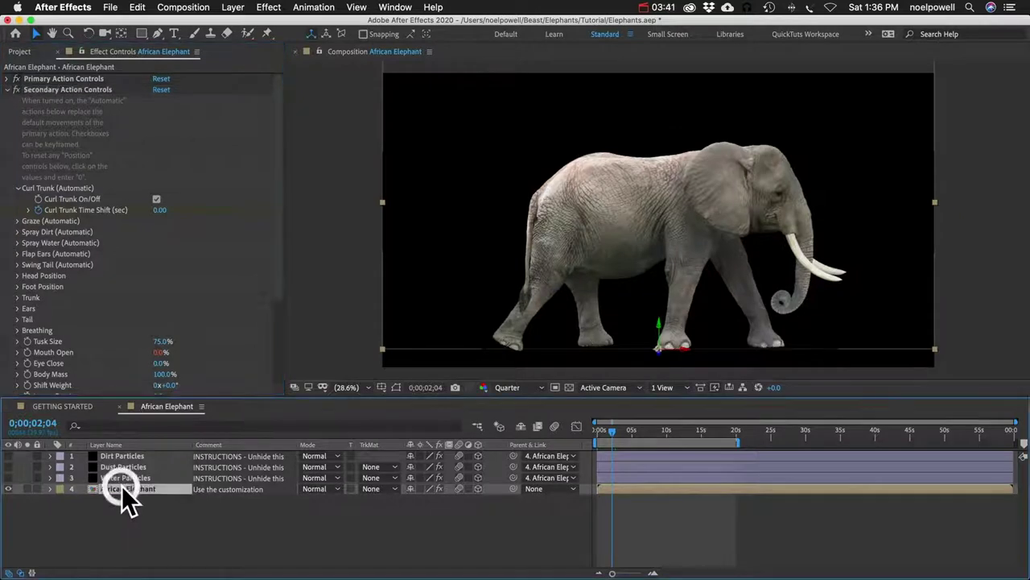
{"action": "key", "text": "u"}
{"action": "key", "text": "u"}
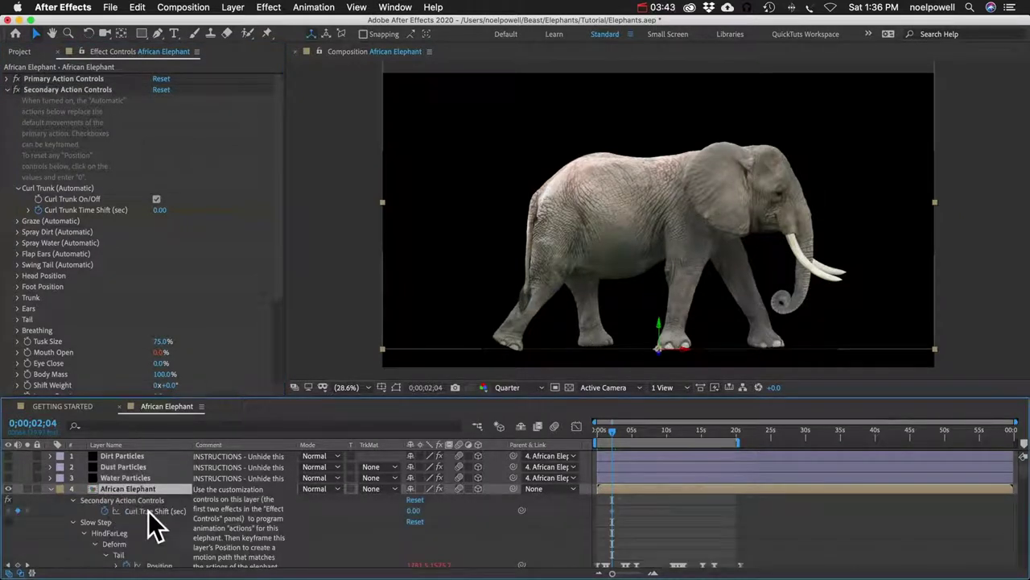
{"action": "left_click", "coordinate": [148, 510]}
{"action": "left_click_drag", "start_coordinate": [190, 444], "coordinate": [215, 445]}
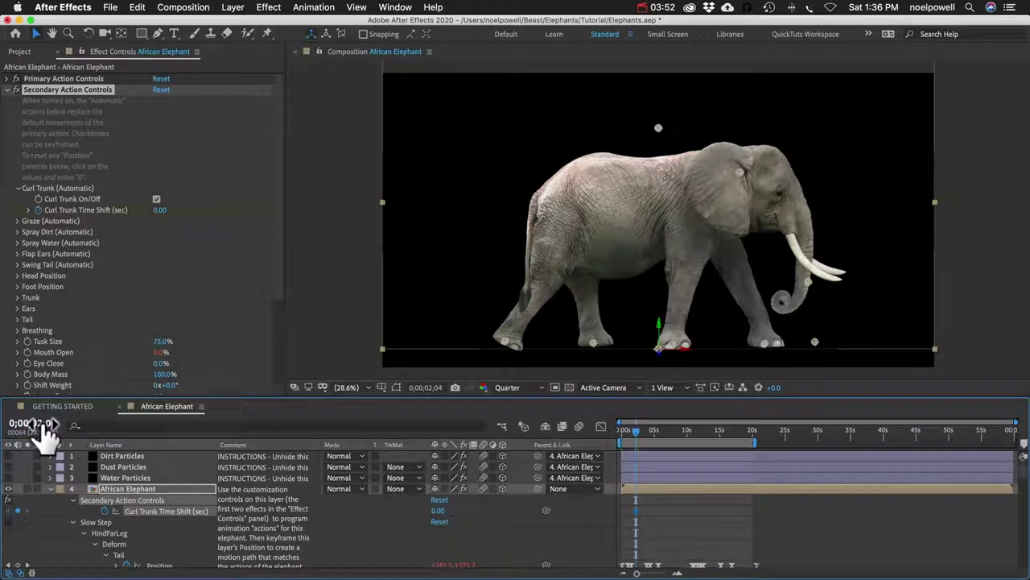
Add a Curl Trunk Time Shift keyframe of -3 seconds at 0;00;05;04.
{"action": "left_click", "coordinate": [12, 425]}
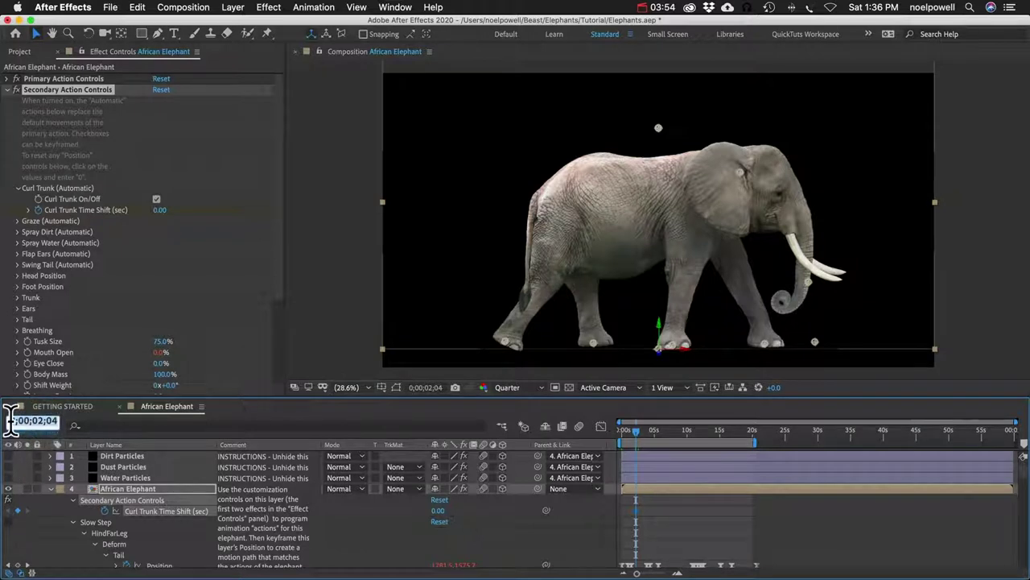
{"action": "type", "text": "504"}
{"action": "key", "text": "Return"}
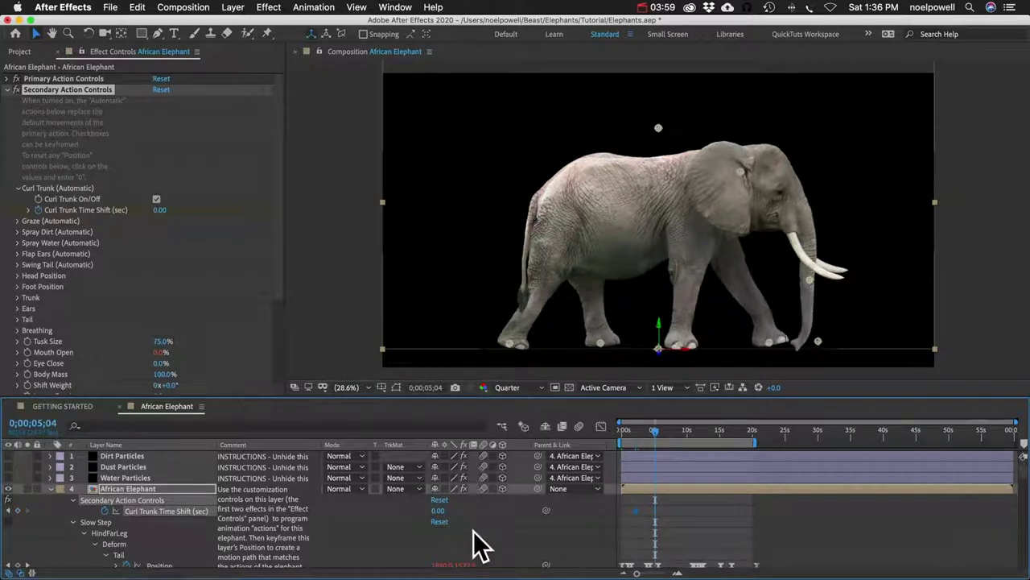
{"action": "left_click", "coordinate": [437, 510]}
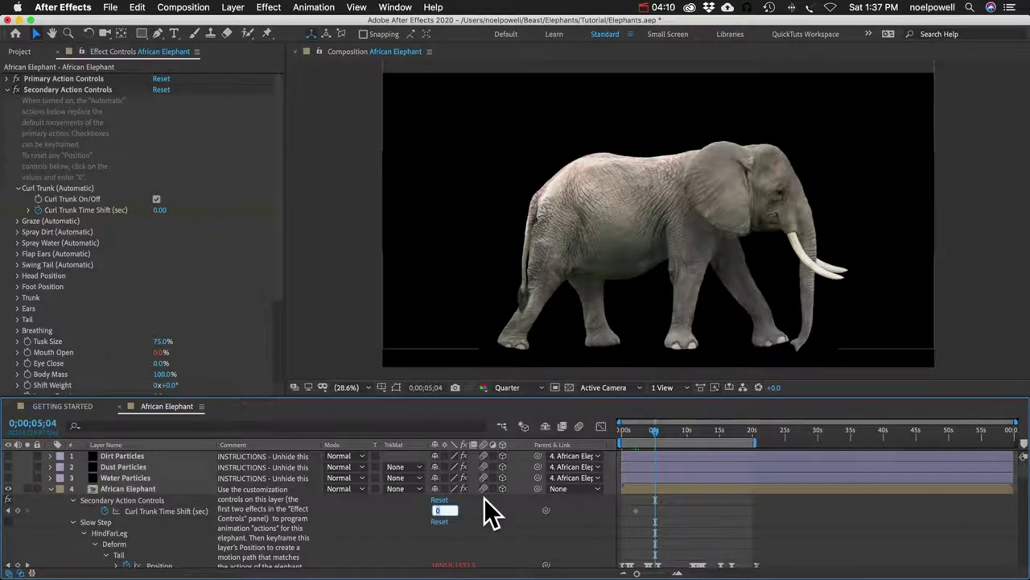
{"action": "type", "text": "-3"}
{"action": "key", "text": "Return"}
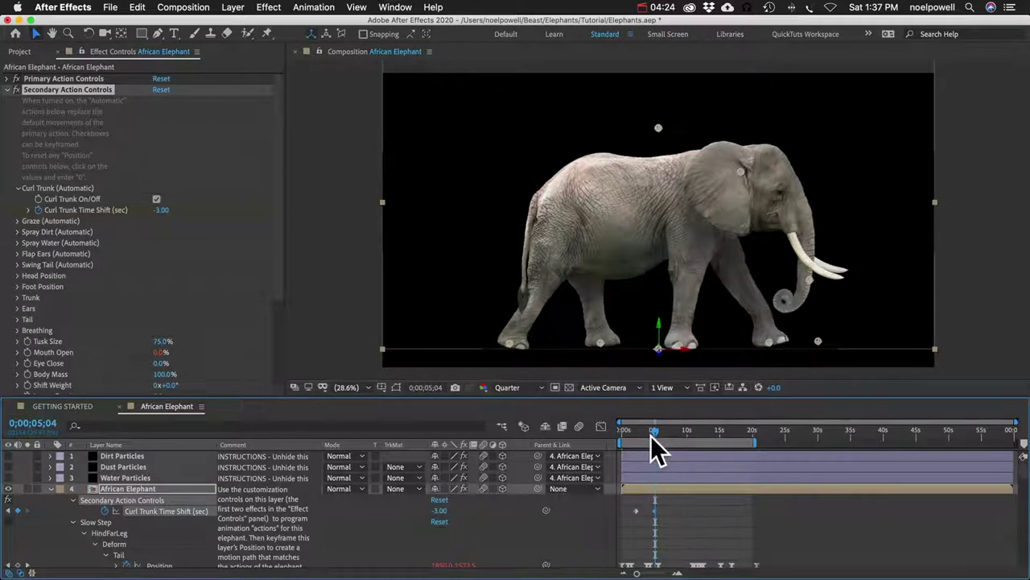
Add a Curl Trunk Time Shift keyframe of 13 seconds at 0;00;15;04.
{"action": "left_click", "coordinate": [35, 421]}
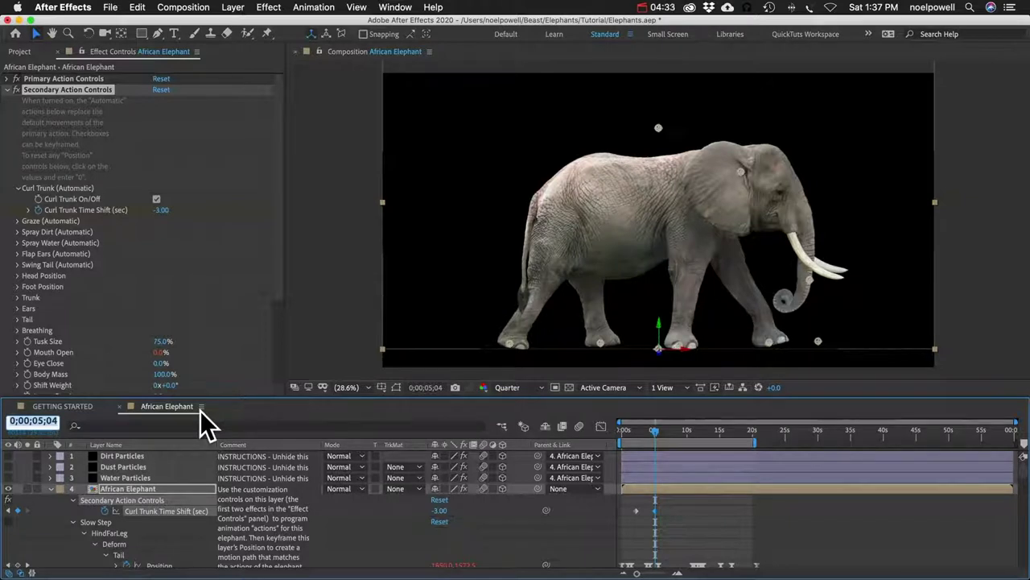
{"action": "type", "text": "1504"}
{"action": "key", "text": "Return"}
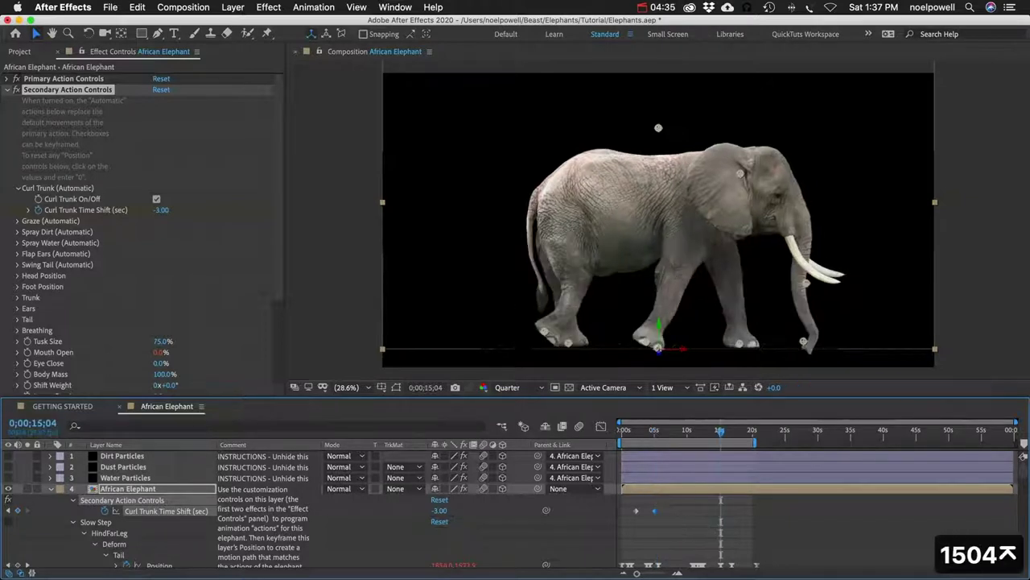
{"action": "left_click", "coordinate": [439, 510]}
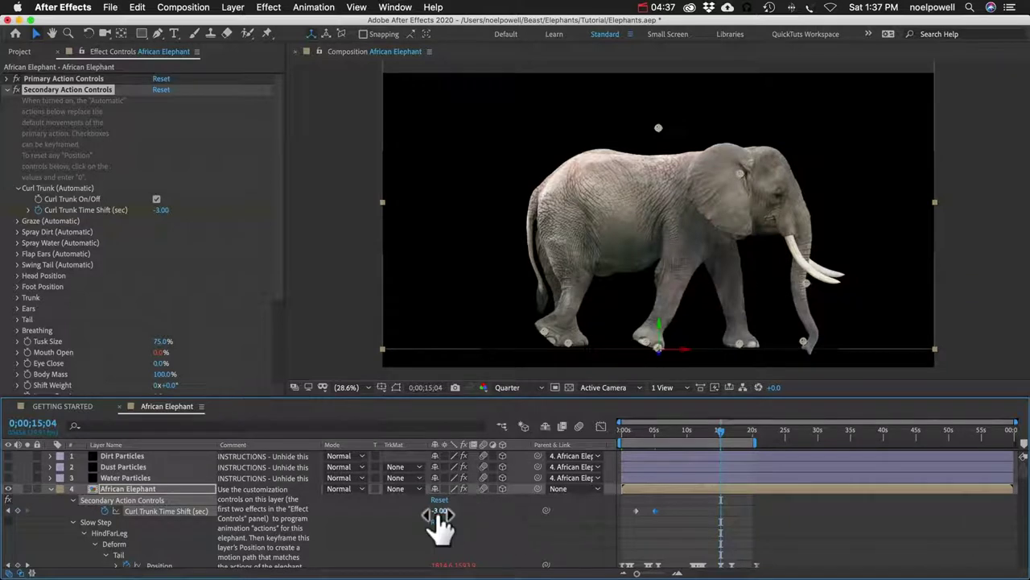
{"action": "type", "text": "13"}
{"action": "key", "text": "Return"}
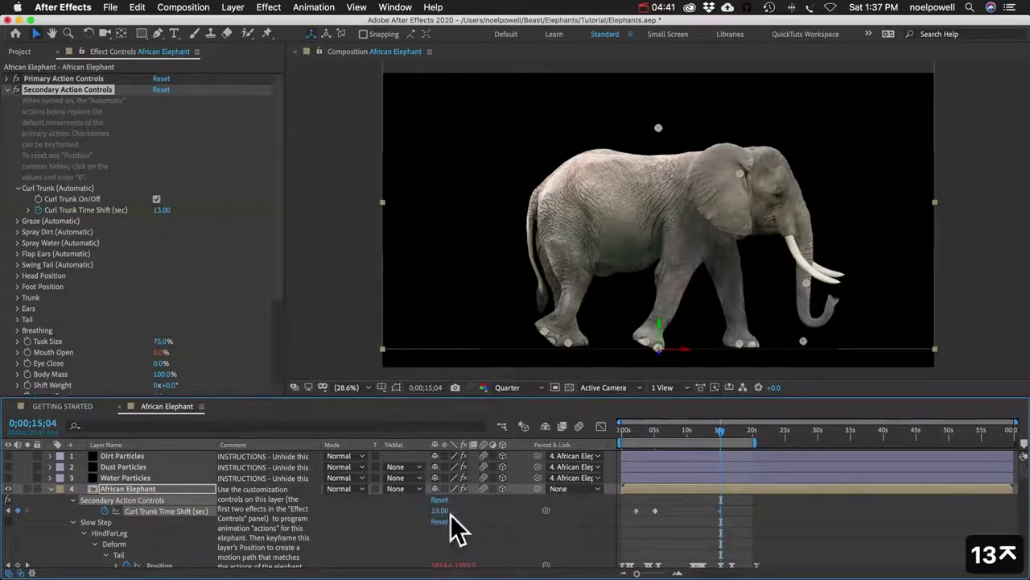
Play back the composition to examine the trunk's movement across the Time Shift keyframes.
{"action": "left_click", "coordinate": [632, 433]}
{"action": "key", "text": "space"}
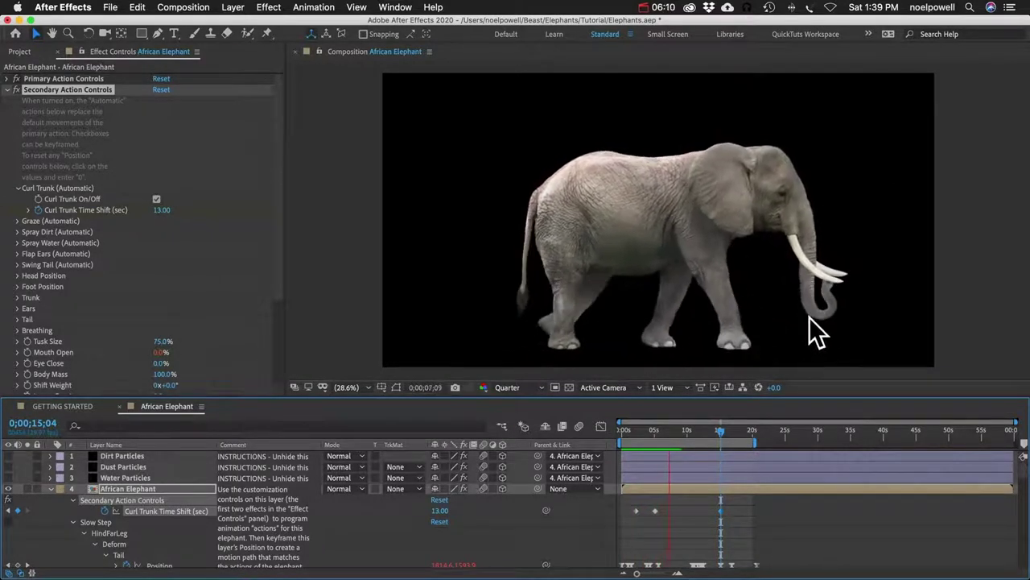
{"action": "key", "text": "space"}
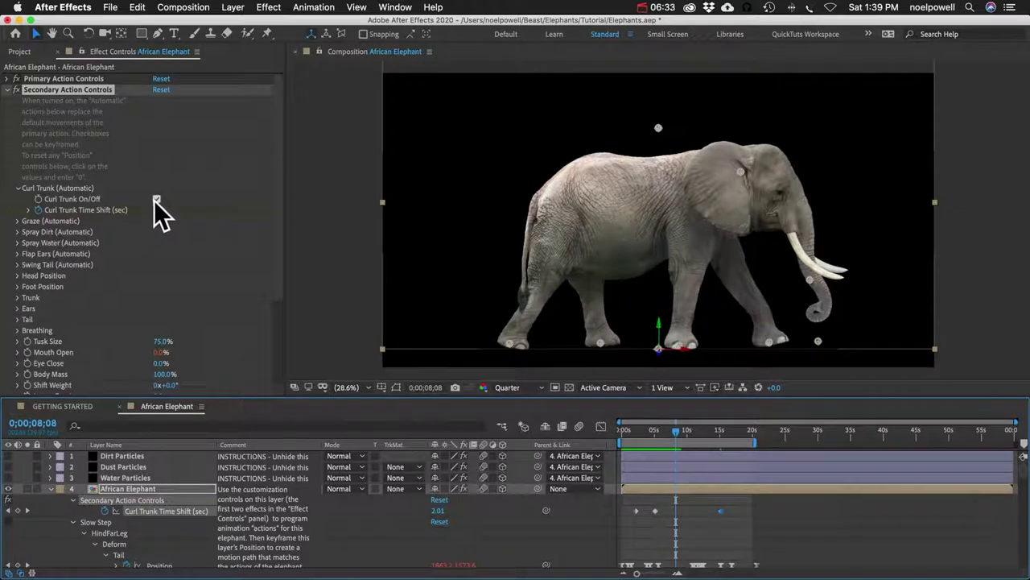
Turn off the automatic Curl Trunk action and turn on the automatic Graze action.
{"action": "left_click", "coordinate": [154, 198]}
{"action": "left_click", "coordinate": [18, 188]}
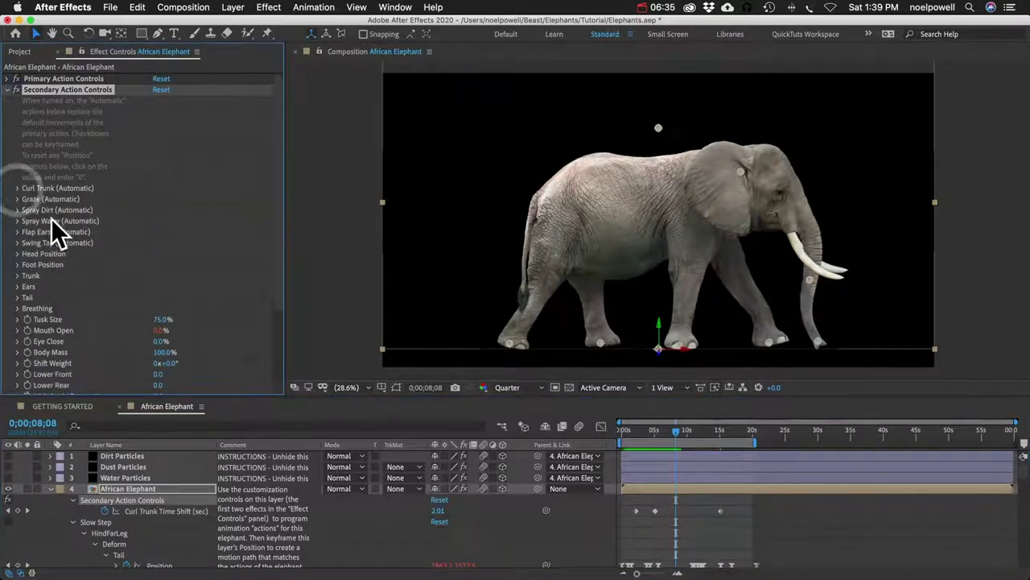
{"action": "left_click", "coordinate": [17, 199]}
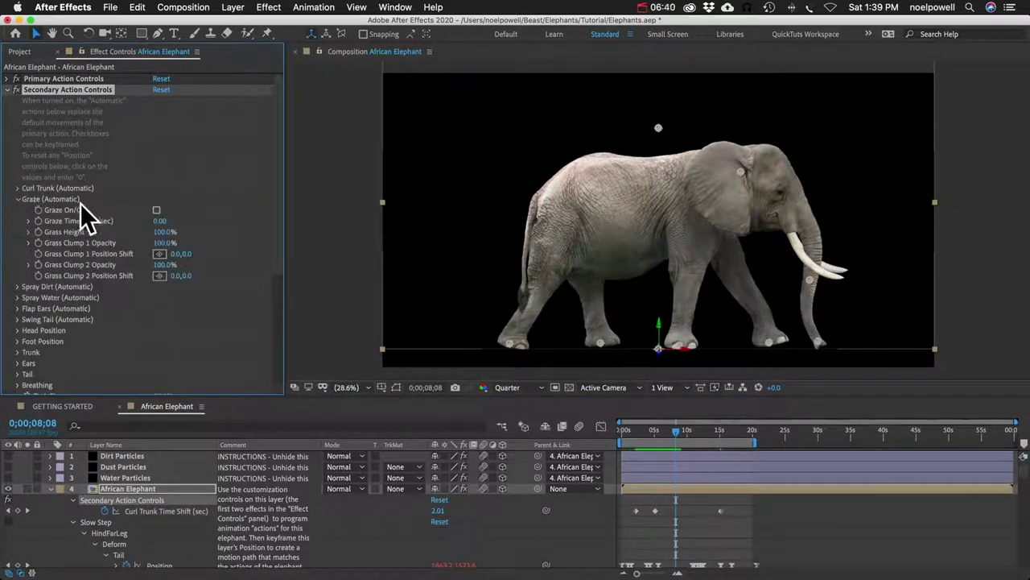
{"action": "left_click", "coordinate": [157, 209]}
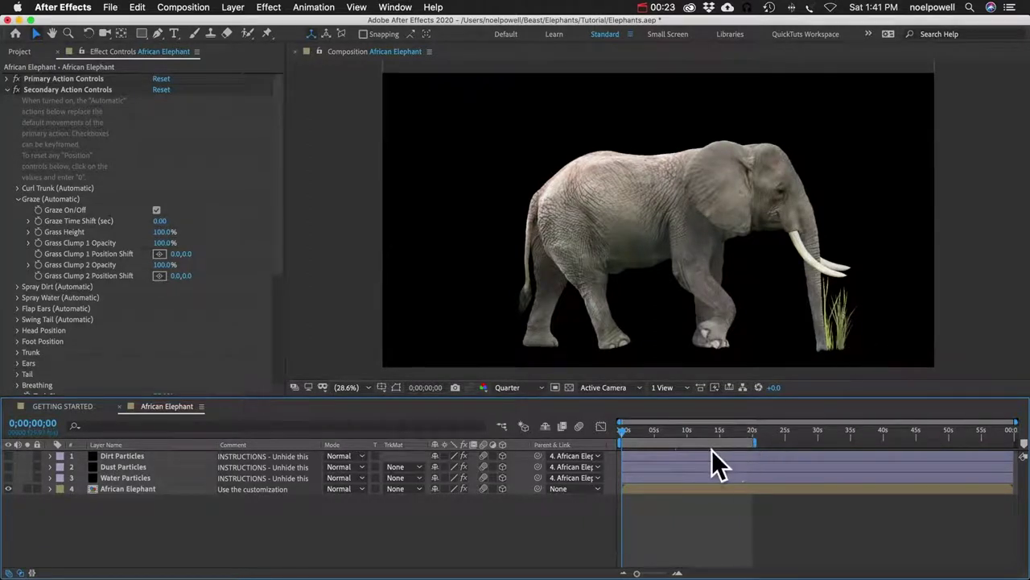
Scrub to 0;00;11;04 and back to 0;00;08;26 to examine the trunk grazing on the grass clumps.
{"action": "left_click_drag", "start_coordinate": [624, 432], "coordinate": [695, 441]}
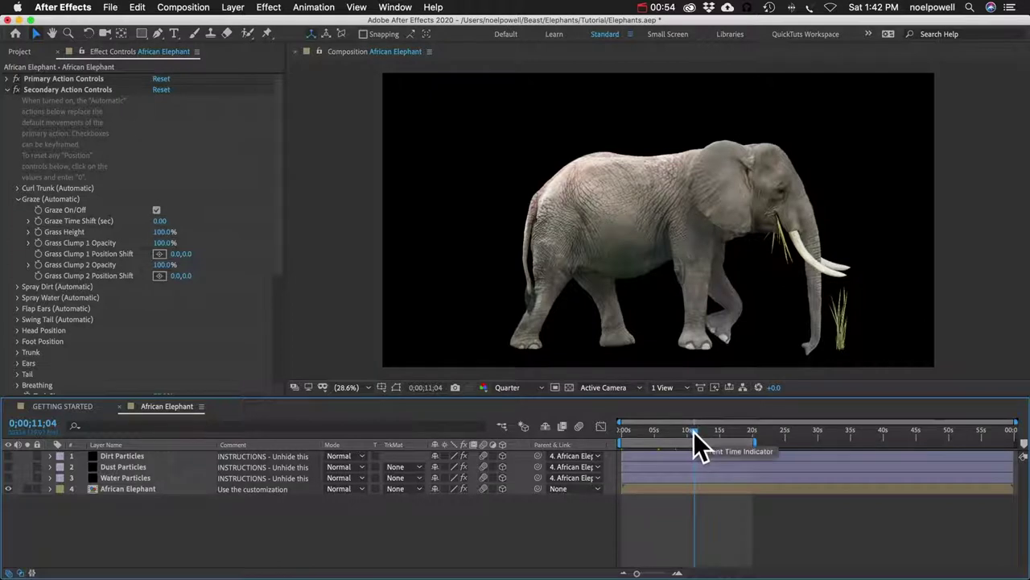
{"action": "left_click_drag", "start_coordinate": [693, 432], "coordinate": [679, 433]}
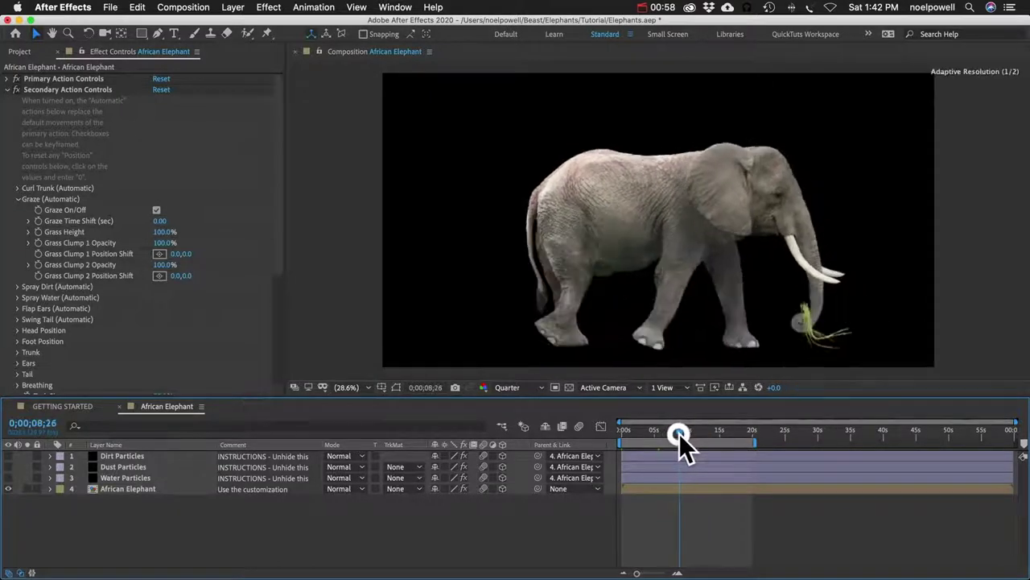
{"action": "left_click", "coordinate": [84, 244]}
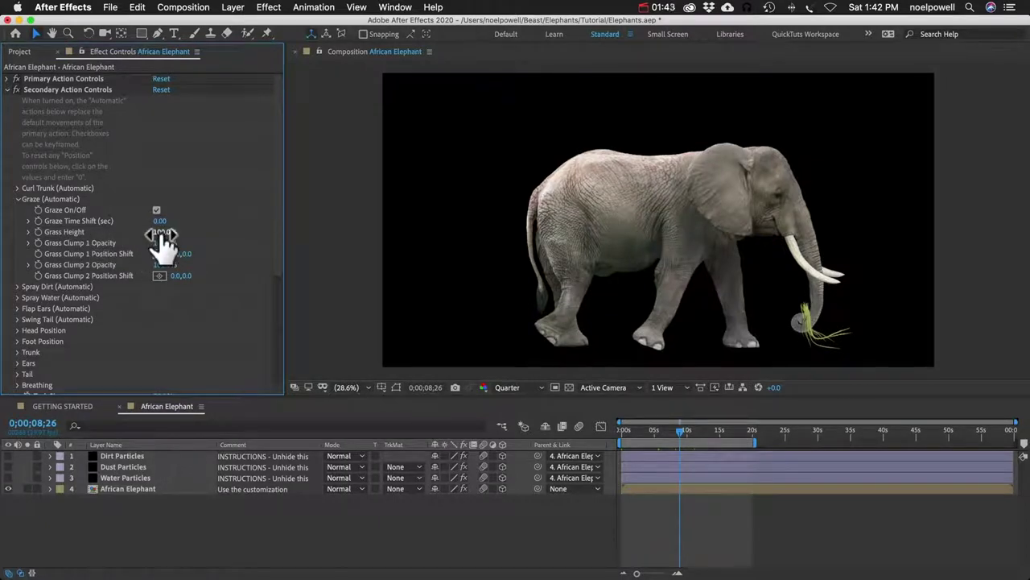
{"action": "key", "text": "super+z"}
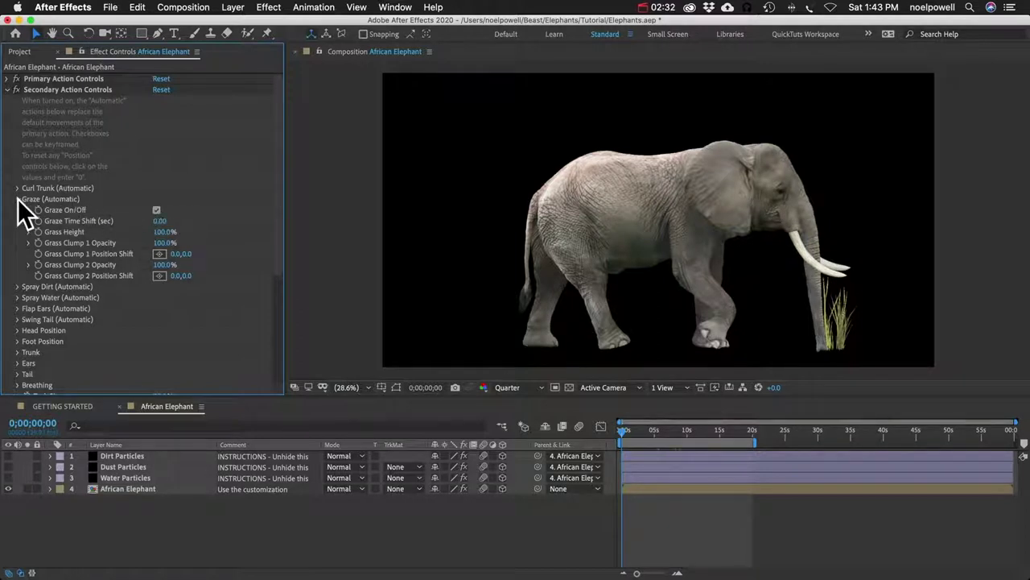
Collapse the Graze controls and expand the Spray Dirt (Automatic) group to examine its options.
{"action": "left_click", "coordinate": [18, 199]}
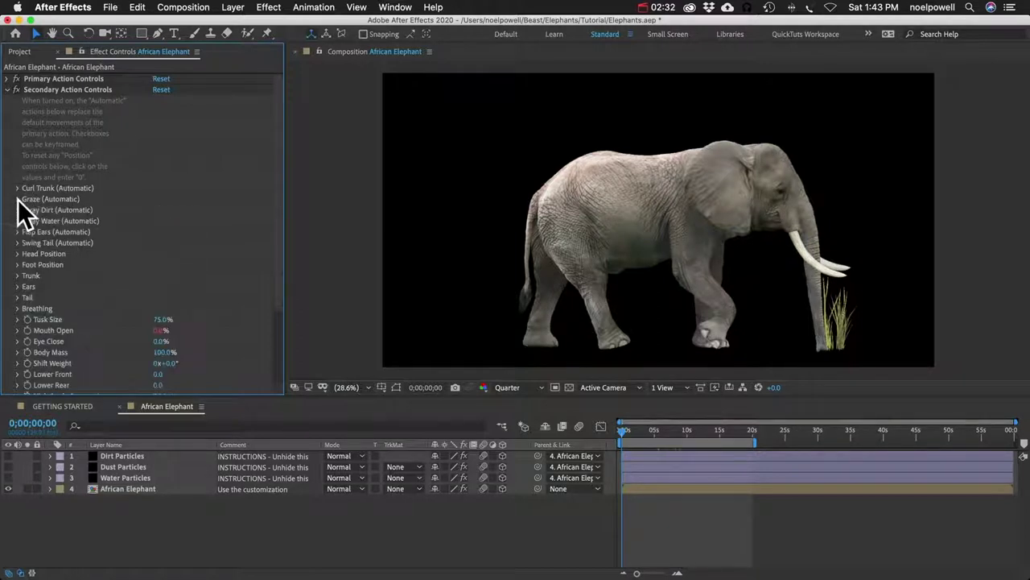
{"action": "left_click", "coordinate": [20, 210]}
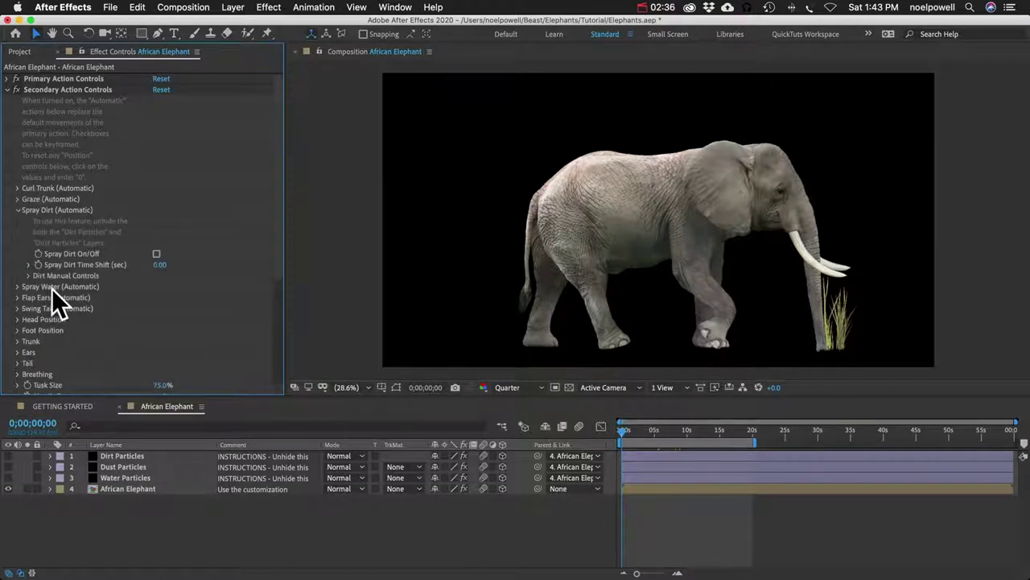
{"action": "left_click", "coordinate": [133, 489]}
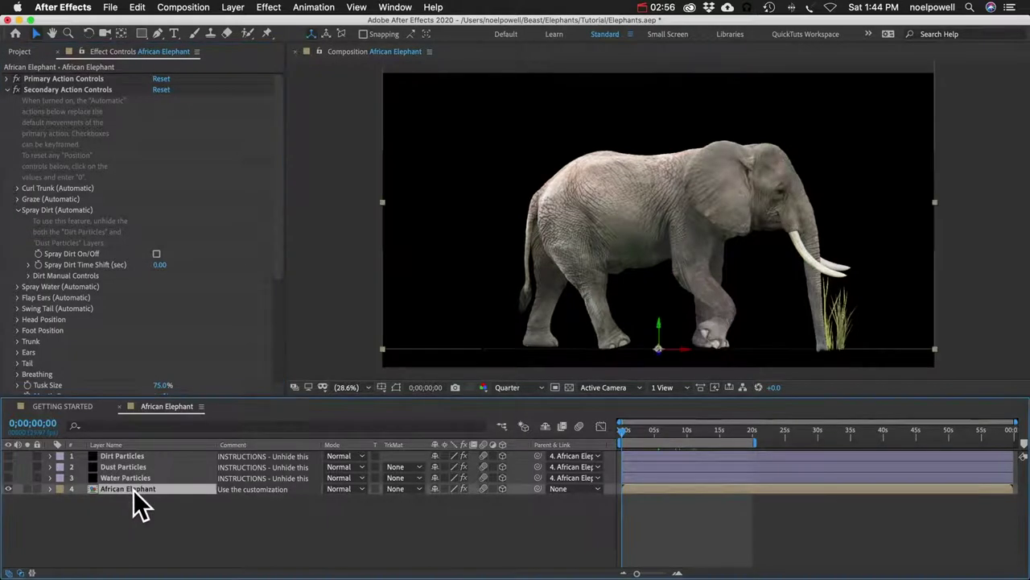
Turn on the automatic Spray Water action for the African Elephant layer.
{"action": "left_click", "coordinate": [18, 210]}
{"action": "left_click", "coordinate": [17, 221]}
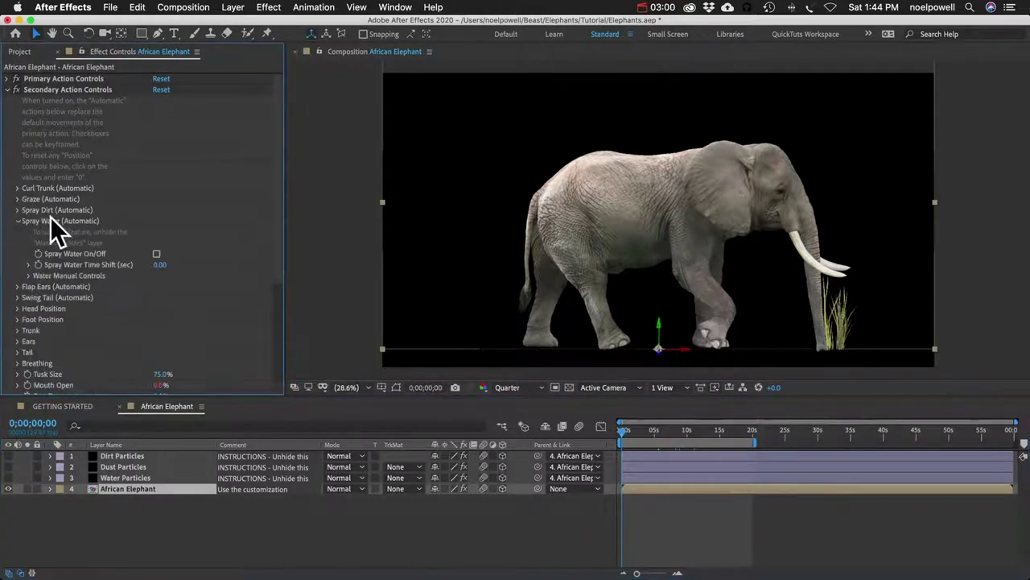
{"action": "left_click", "coordinate": [156, 255]}
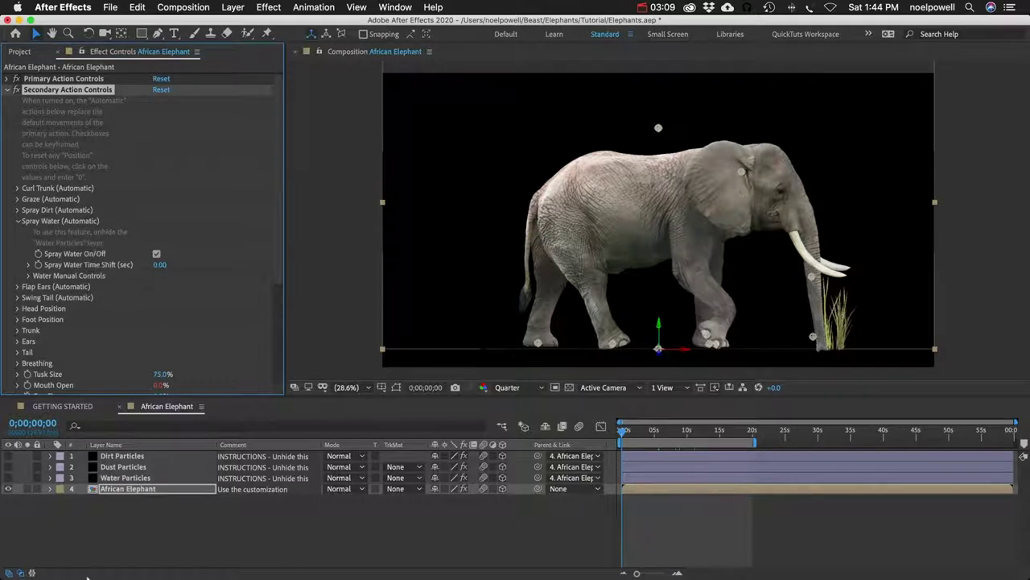
Unhide the Water Particles layer and scrub to 0;00;11;12 to examine the water spray.
{"action": "left_click", "coordinate": [146, 478]}
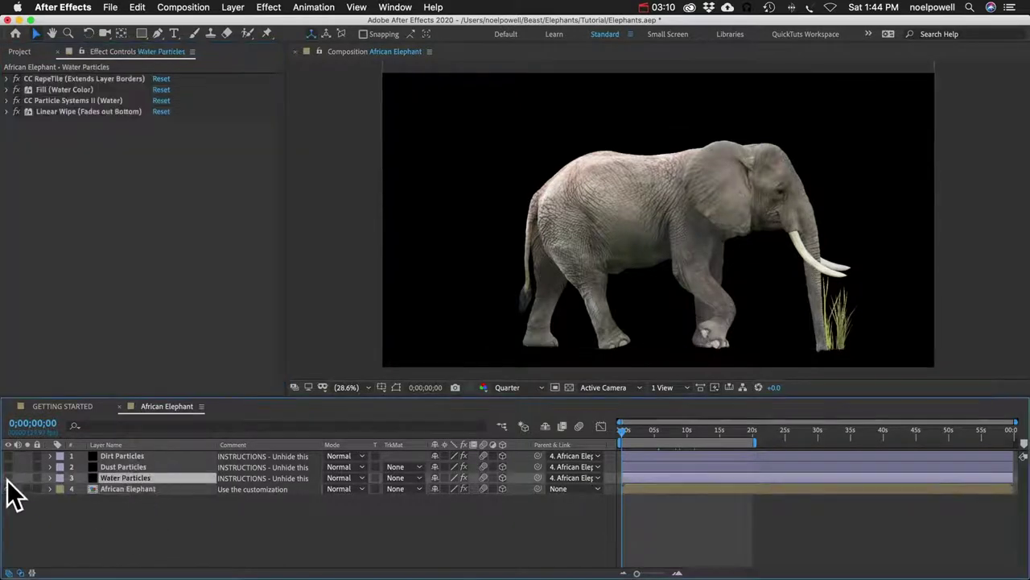
{"action": "left_click", "coordinate": [8, 477]}
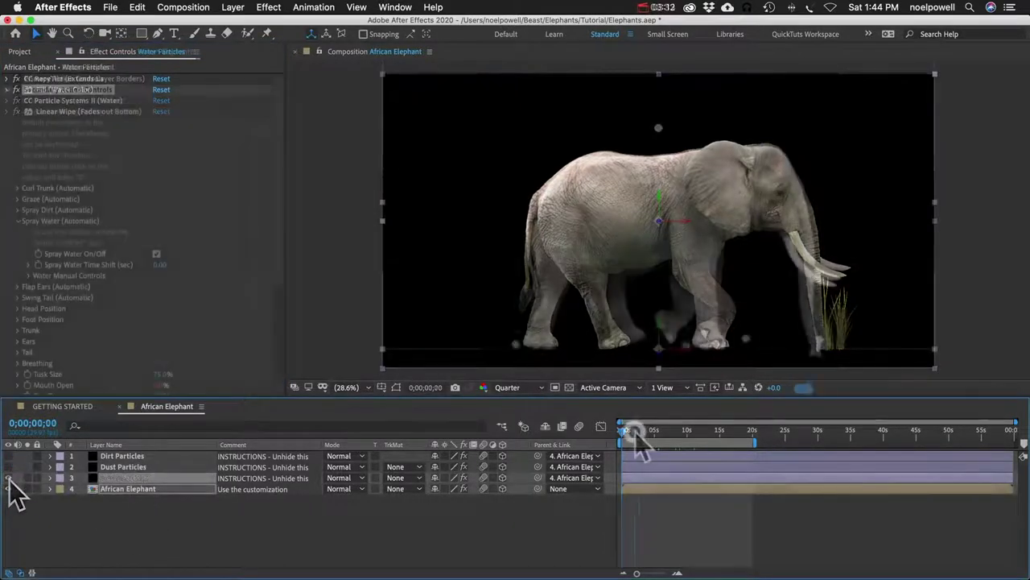
{"action": "mouse_move", "coordinate": [633, 432]}
{"action": "left_mouse_down"}
{"action": "mouse_move", "coordinate": [711, 441]}
{"action": "mouse_move", "coordinate": [697, 441]}
{"action": "left_mouse_up"}
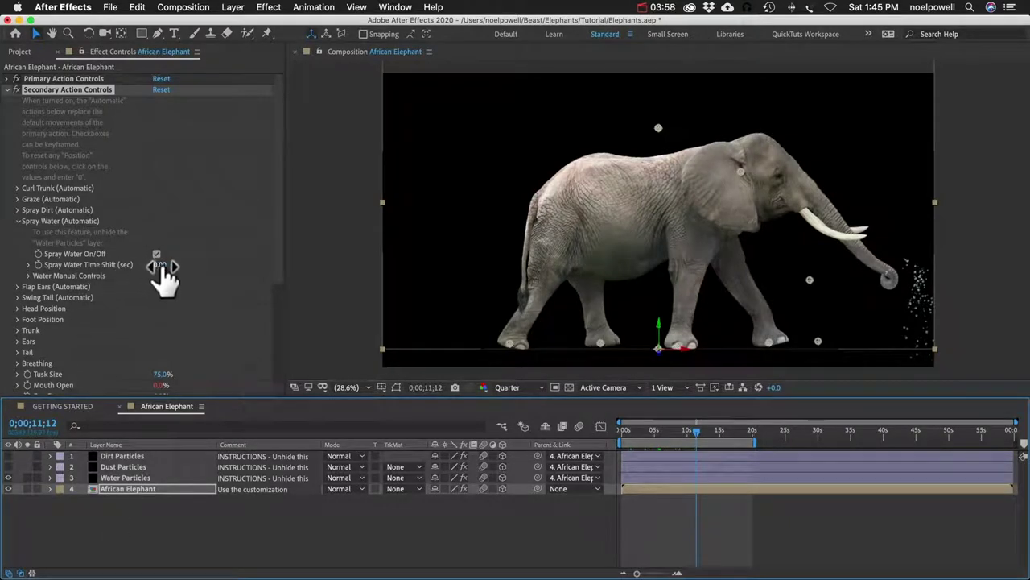
Enable Water Manual Control and move the Water Source to 3459.0,800.0.
{"action": "left_click", "coordinate": [52, 275]}
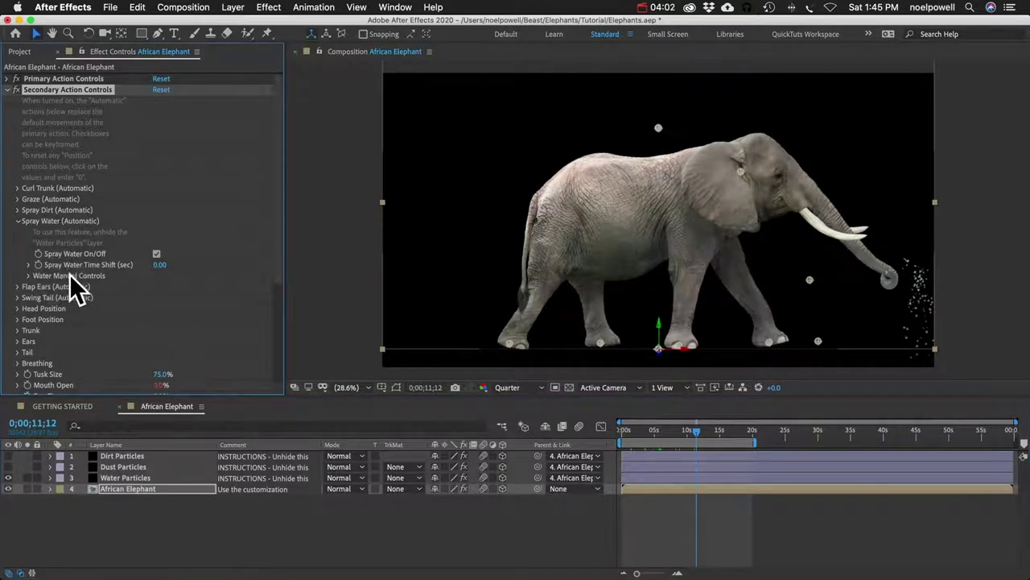
{"action": "left_click", "coordinate": [29, 276]}
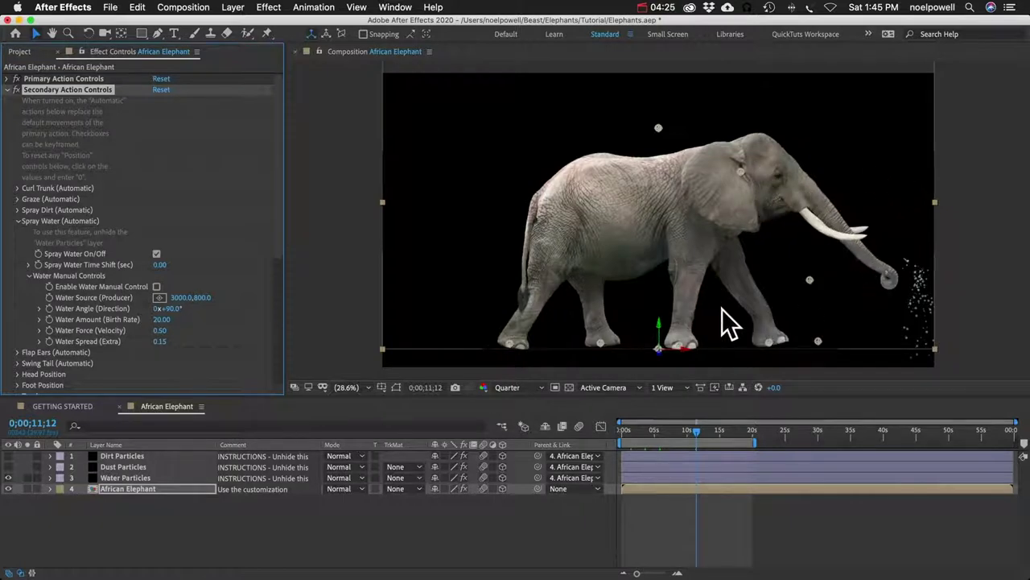
{"action": "scroll", "coordinate": [91, 333], "scroll_direction": "down", "scroll_amount": 5}
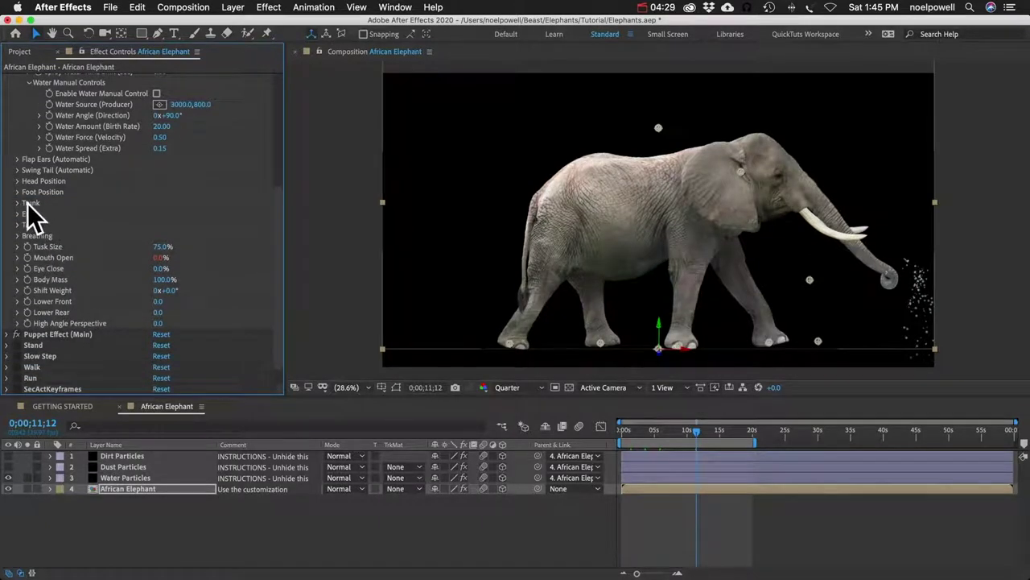
{"action": "scroll", "coordinate": [37, 205], "scroll_direction": "up", "scroll_amount": 5}
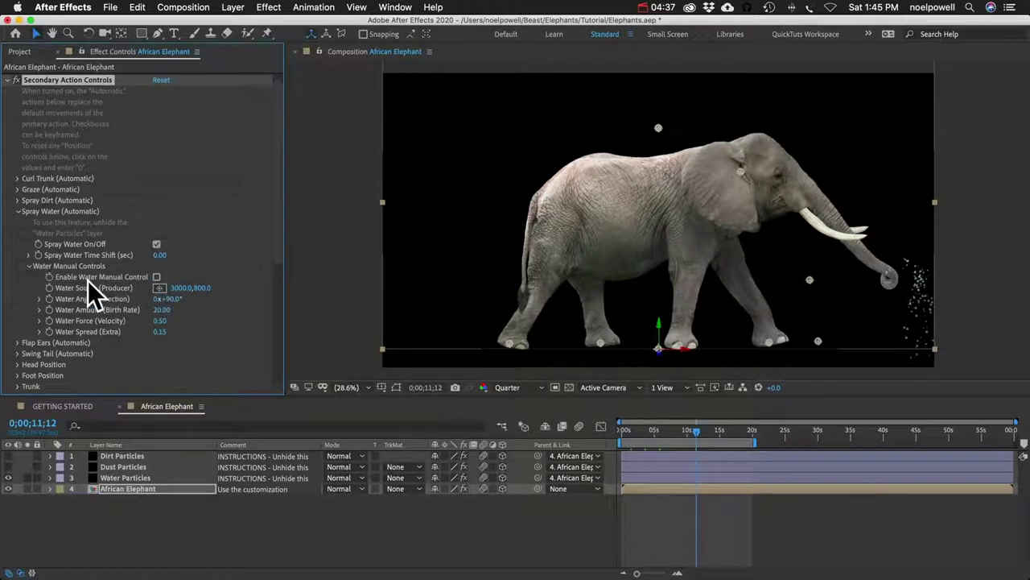
{"action": "left_click", "coordinate": [156, 276]}
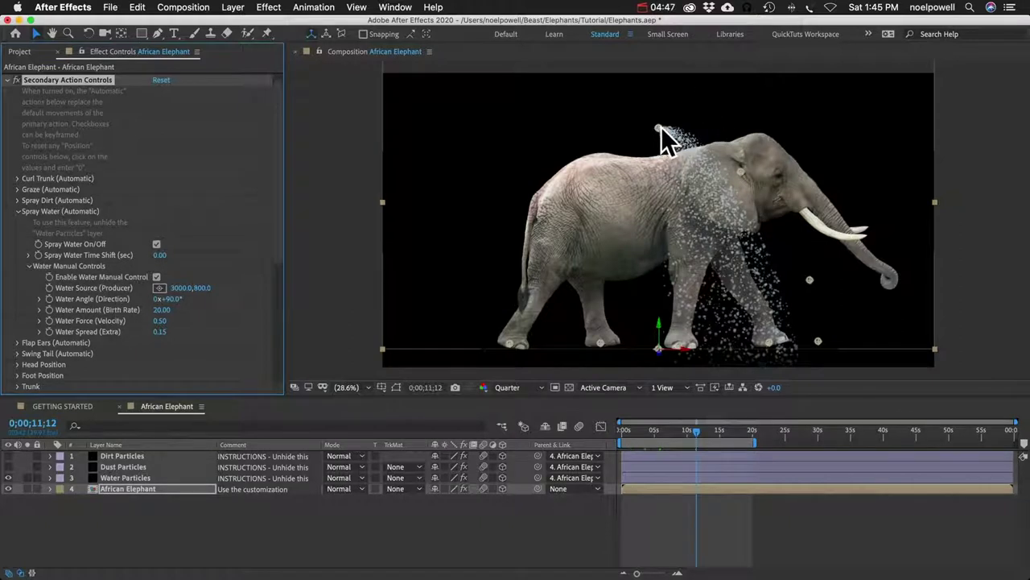
{"action": "mouse_move", "coordinate": [185, 290]}
{"action": "left_mouse_down"}
{"action": "mouse_move", "coordinate": [207, 279]}
{"action": "mouse_move", "coordinate": [460, 268]}
{"action": "left_mouse_up"}
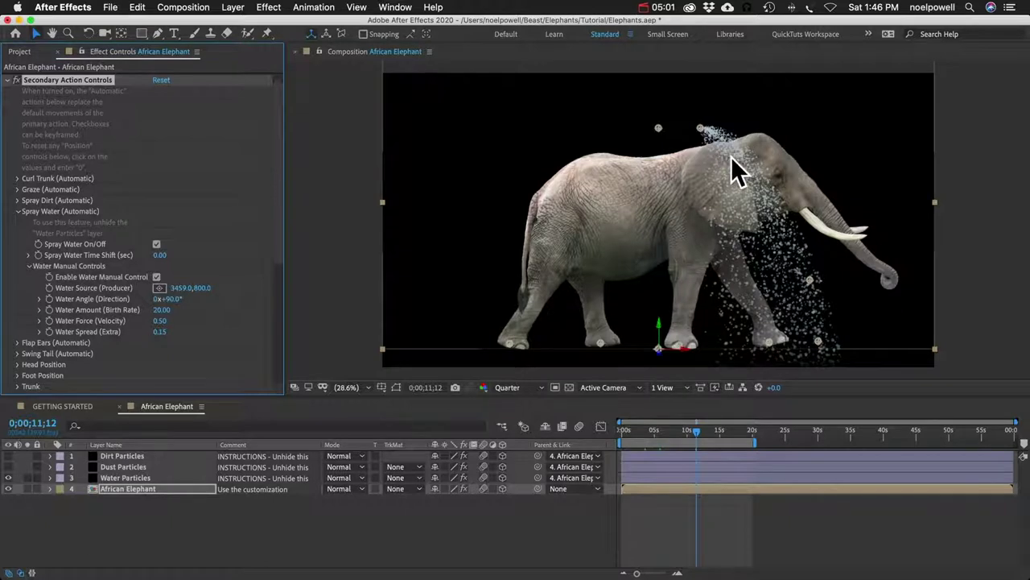
Turn off Water Manual Control and select the Fill (Water Color) effect on the Water Particles layer.
{"action": "left_click_drag", "start_coordinate": [886, 274], "coordinate": [889, 297]}
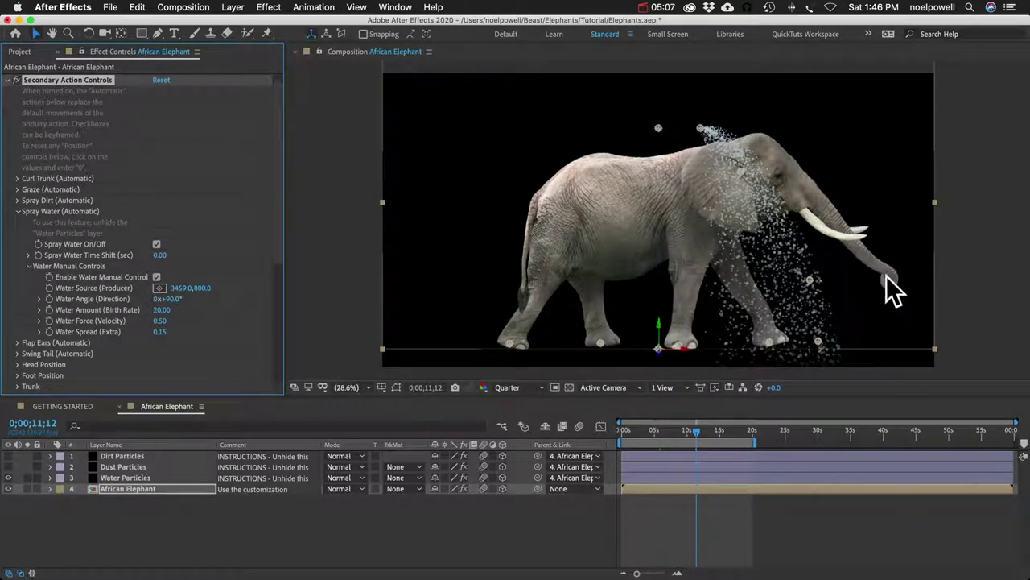
{"action": "left_click", "coordinate": [156, 277]}
{"action": "left_click", "coordinate": [121, 479]}
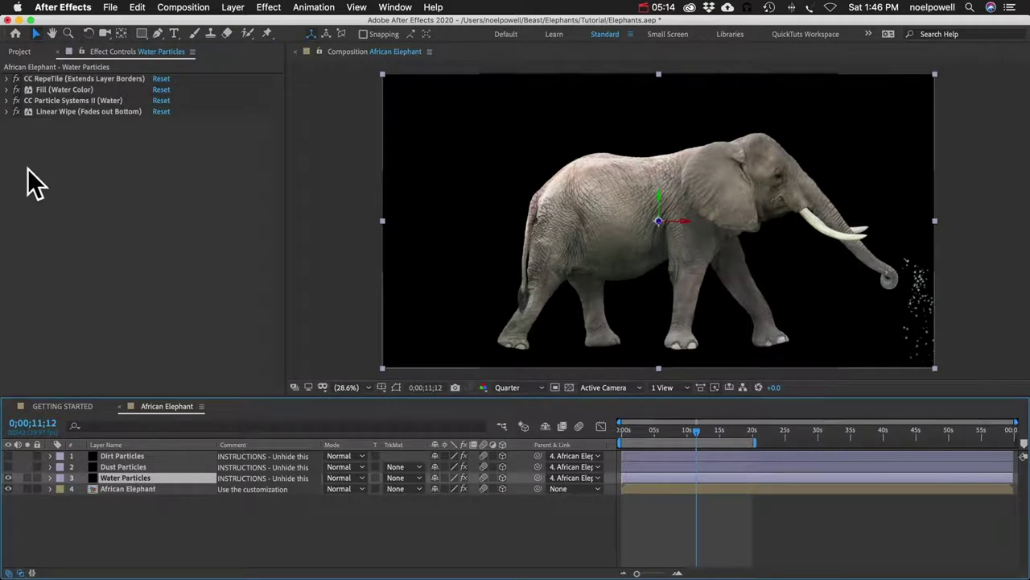
{"action": "left_click", "coordinate": [53, 100]}
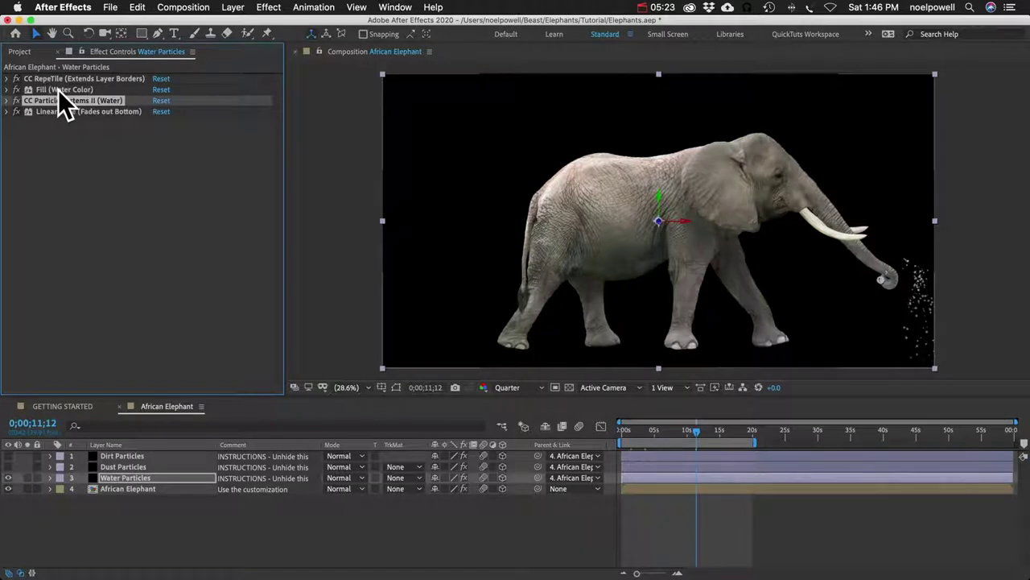
{"action": "left_click", "coordinate": [57, 89]}
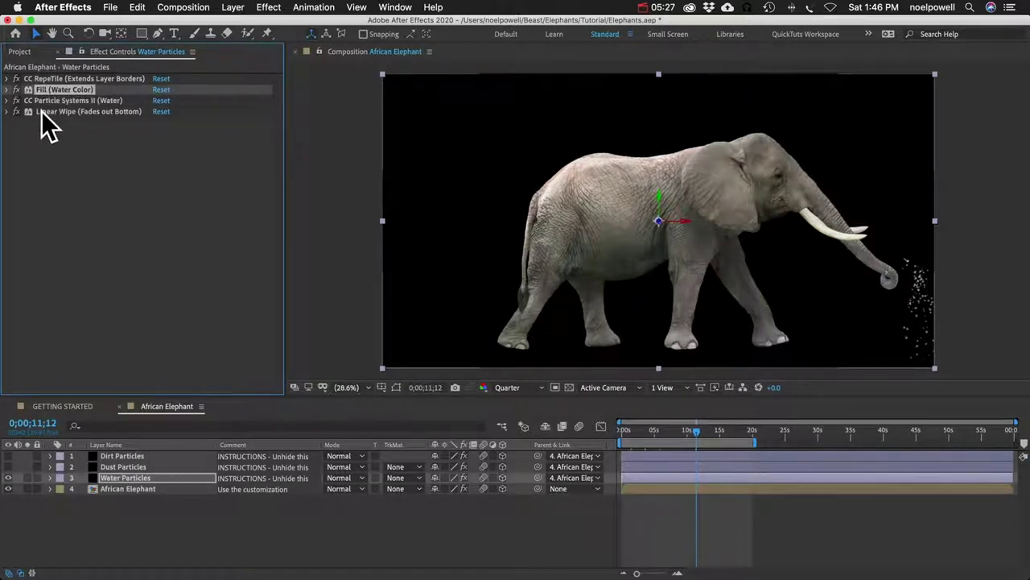
Examine the physics and particle settings of CC Particle Systems II (Water) on the Water Particles layer.
{"action": "left_click", "coordinate": [49, 100]}
{"action": "left_click", "coordinate": [7, 101]}
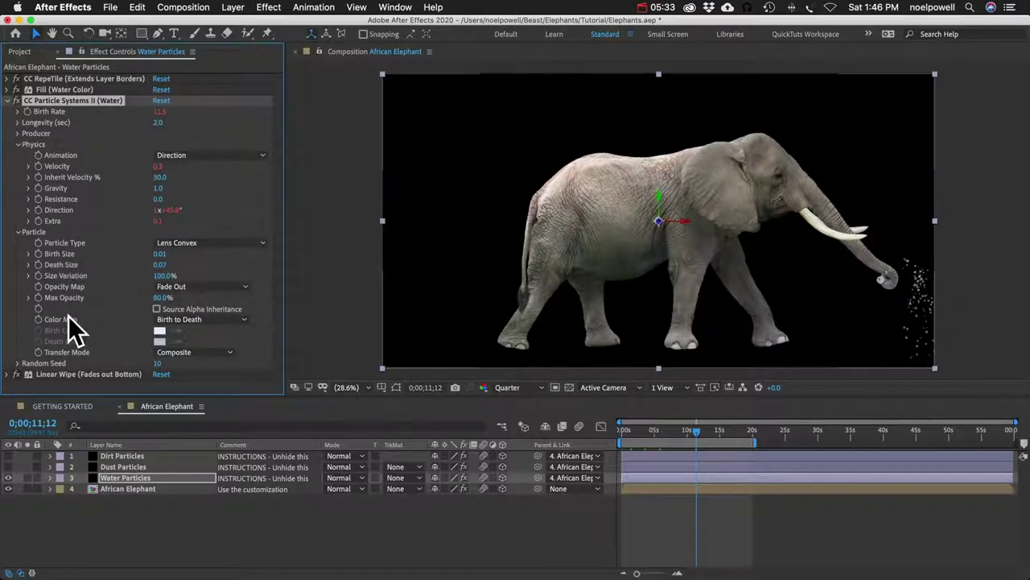
{"action": "left_click", "coordinate": [7, 101]}
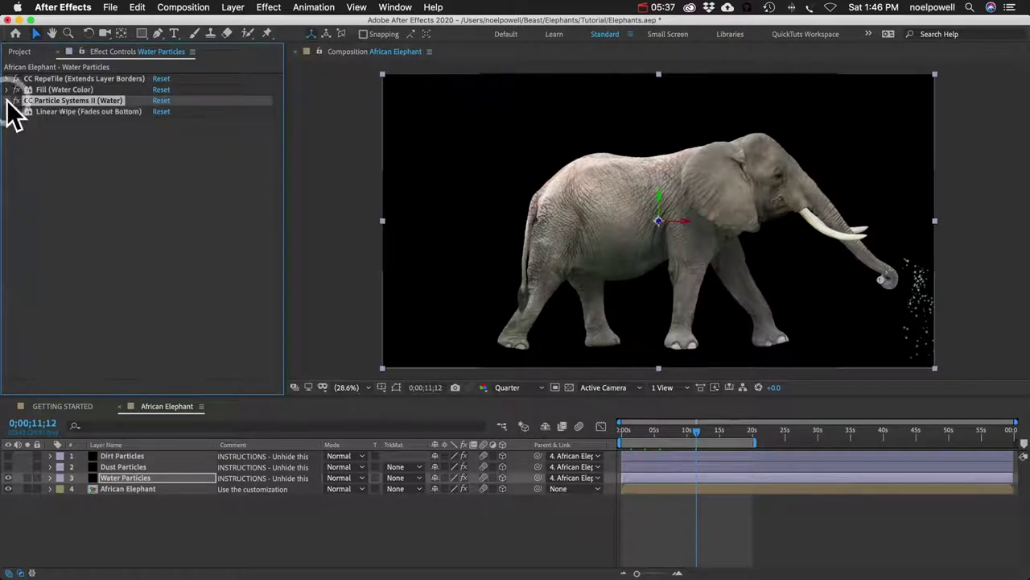
Compare the Spray Water manual controls on the African Elephant layer with the effects on the Water Particles layer.
{"action": "left_click", "coordinate": [151, 488]}
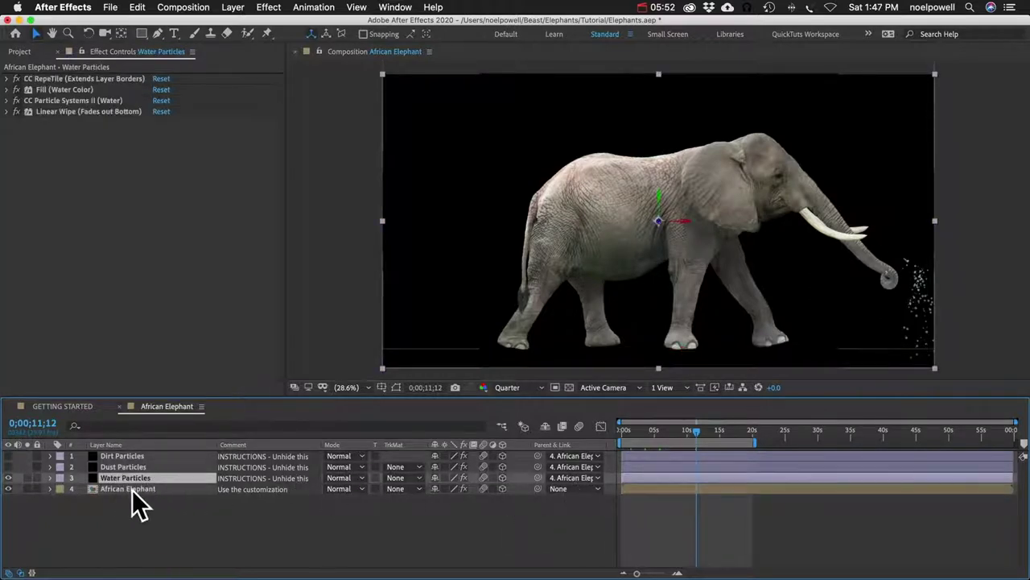
{"action": "left_click", "coordinate": [111, 488]}
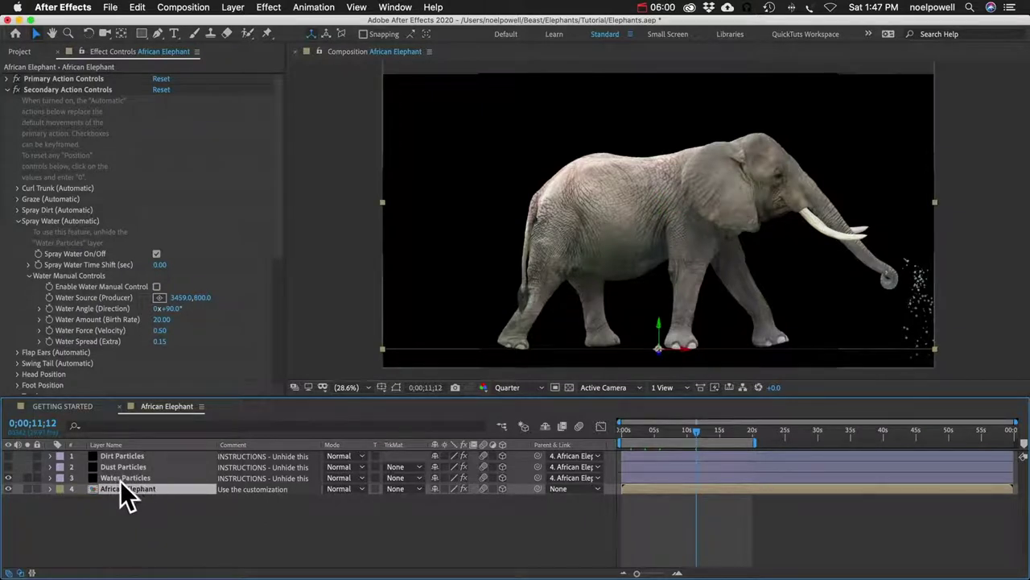
{"action": "left_click", "coordinate": [124, 478]}
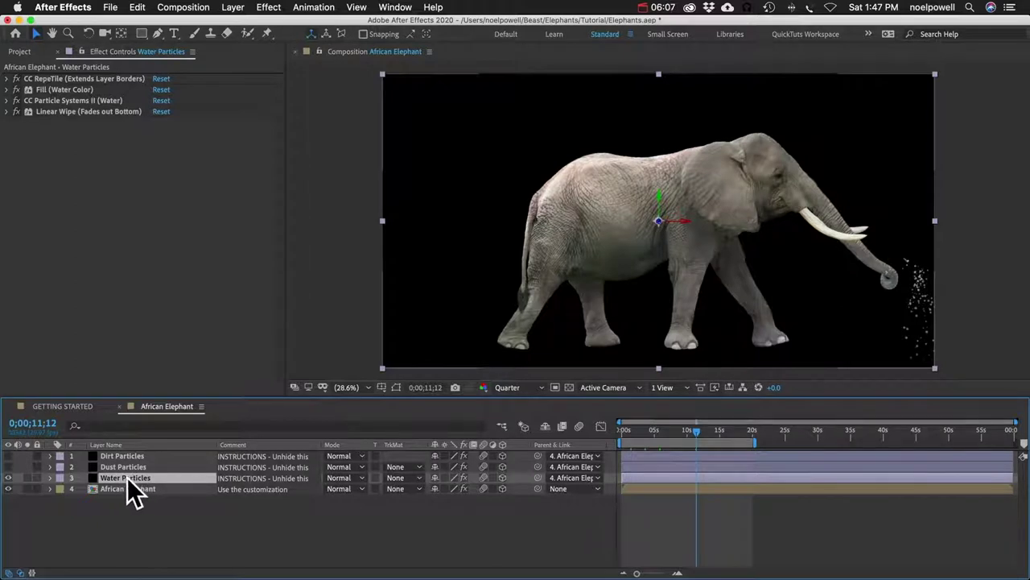
{"action": "left_click", "coordinate": [129, 488]}
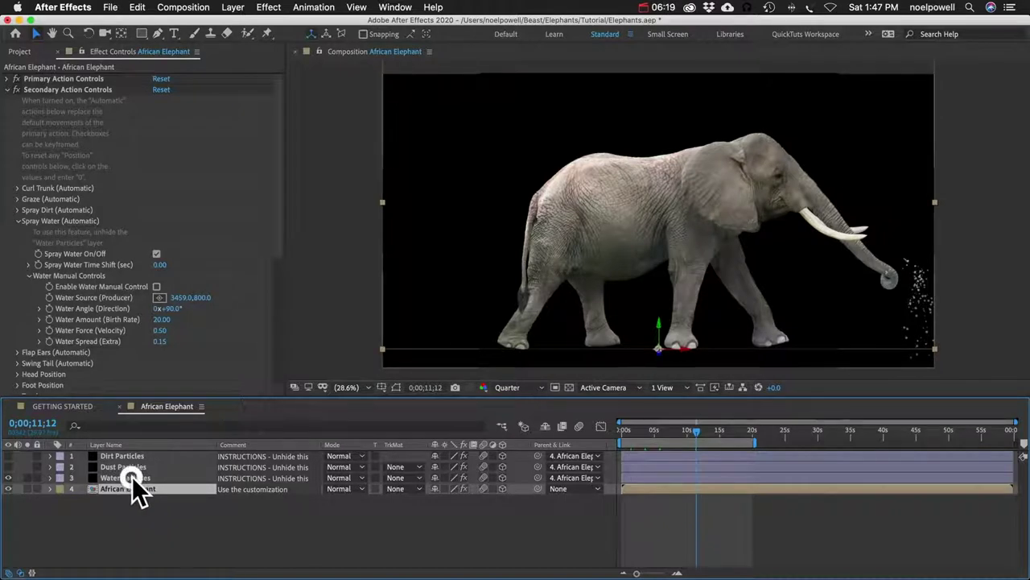
{"action": "left_click", "coordinate": [132, 476]}
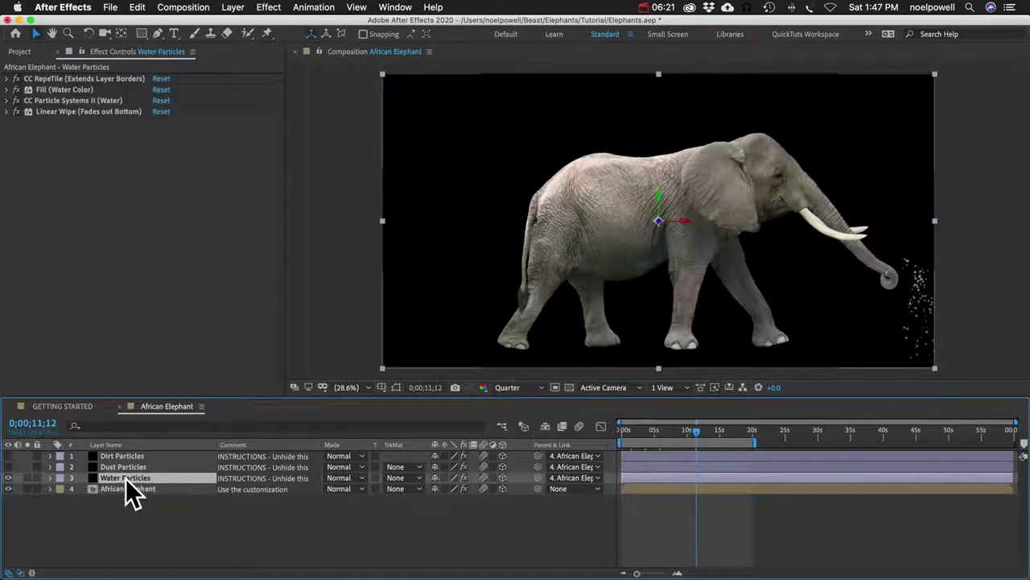
Examine the African Elephant layer's Spray Dirt (Automatic) options, including the Dirt Manual Controls.
{"action": "left_click", "coordinate": [131, 488]}
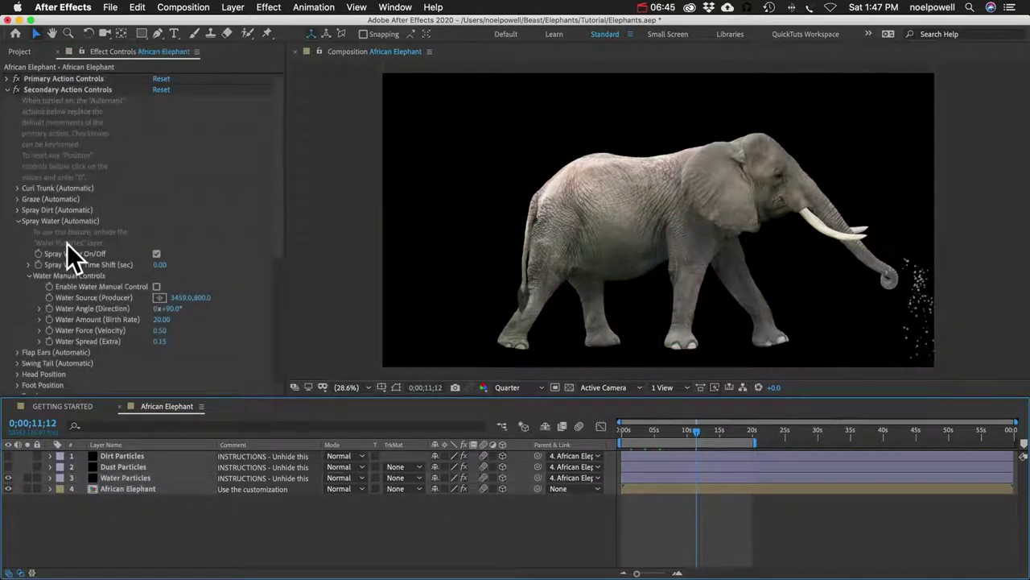
{"action": "left_click", "coordinate": [17, 221]}
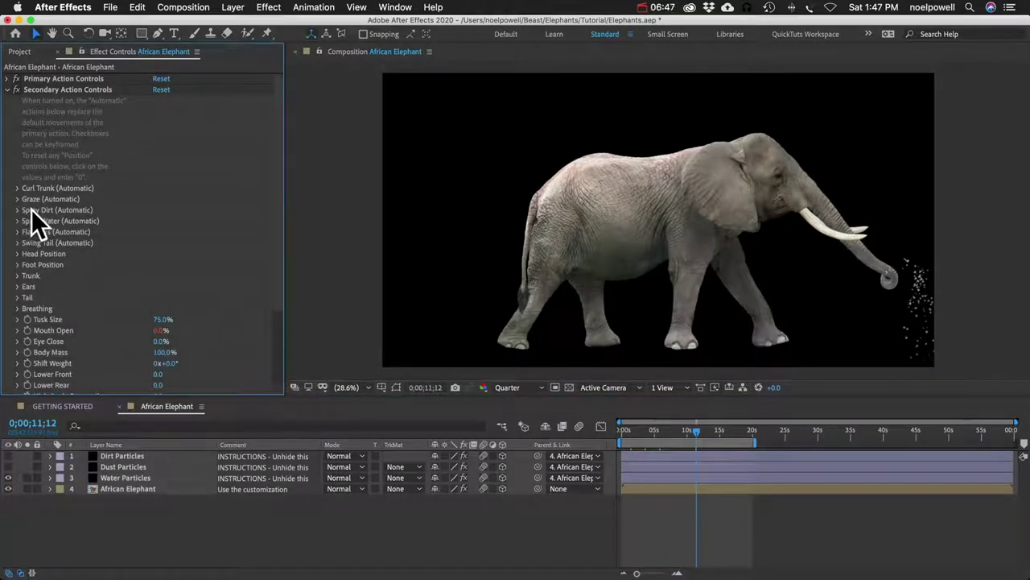
{"action": "left_click", "coordinate": [18, 210]}
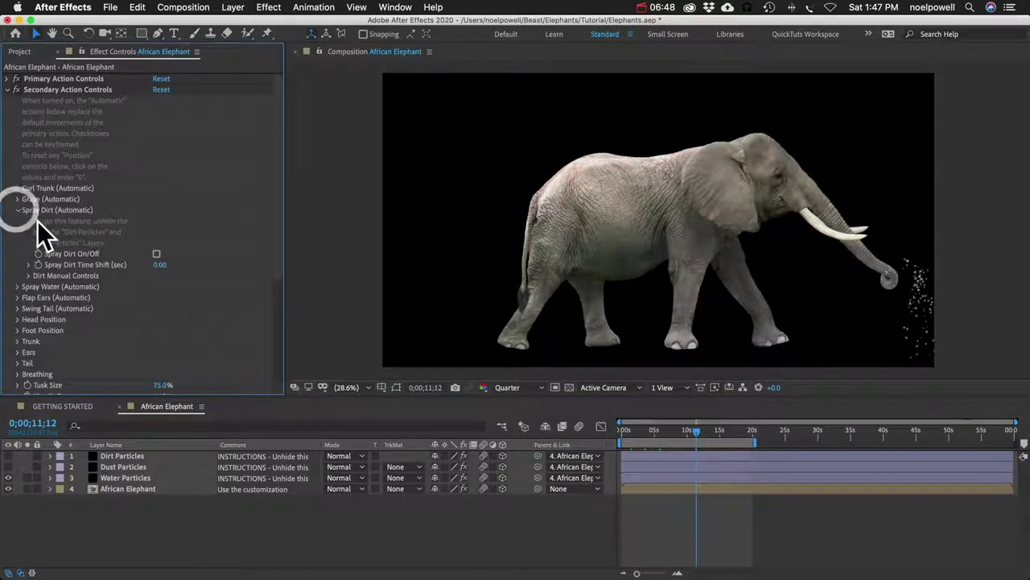
{"action": "left_click", "coordinate": [29, 275]}
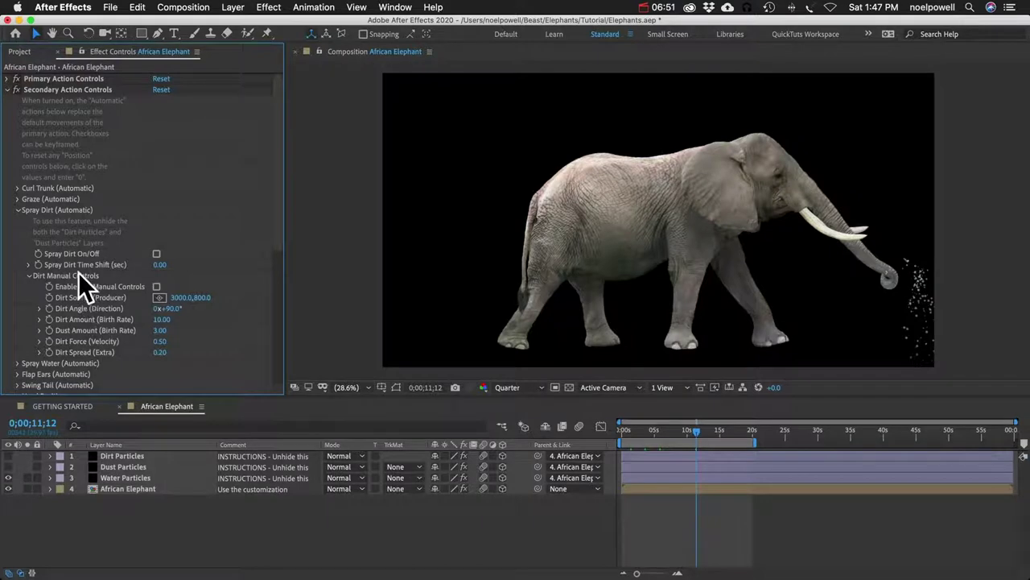
Hide the Water Particles layer and unhide the Dirt Particles and Dust Particles layers.
{"action": "left_click", "coordinate": [115, 456]}
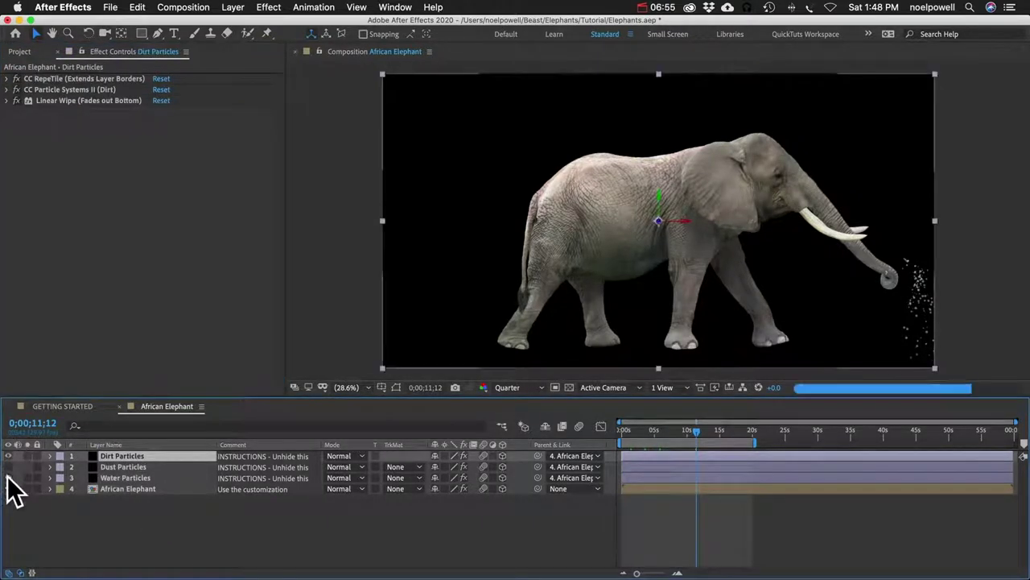
{"action": "left_click", "coordinate": [9, 456]}
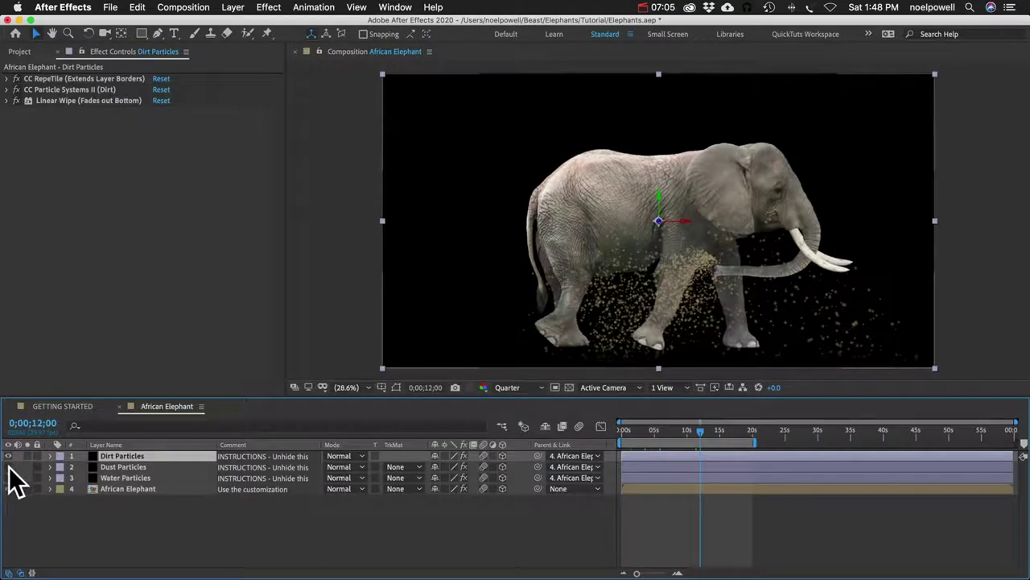
{"action": "left_click", "coordinate": [8, 467]}
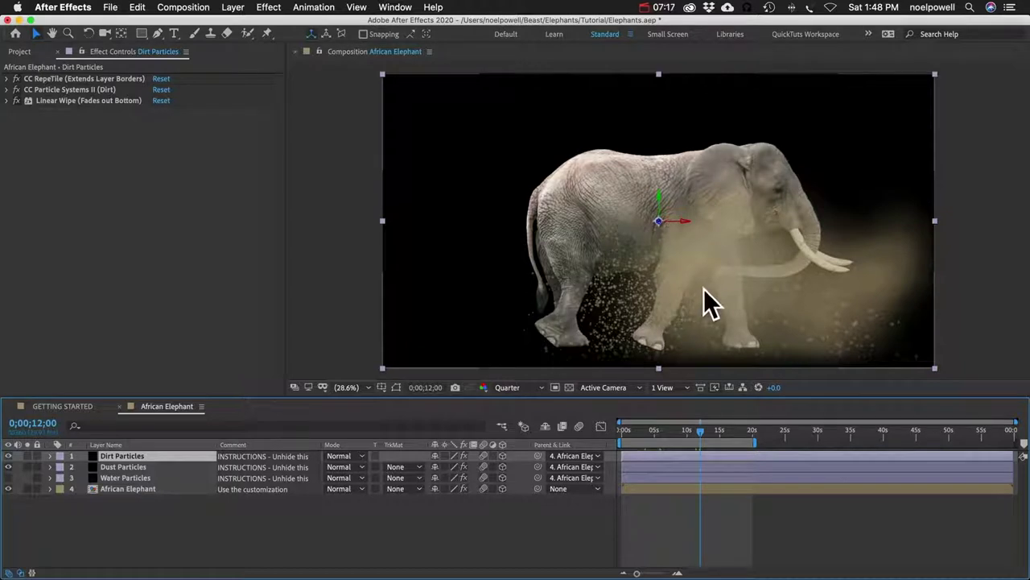
Preview the dirt and dust particles with the composition's motion blur enabled and turn motion blur off again.
{"action": "left_click", "coordinate": [131, 467]}
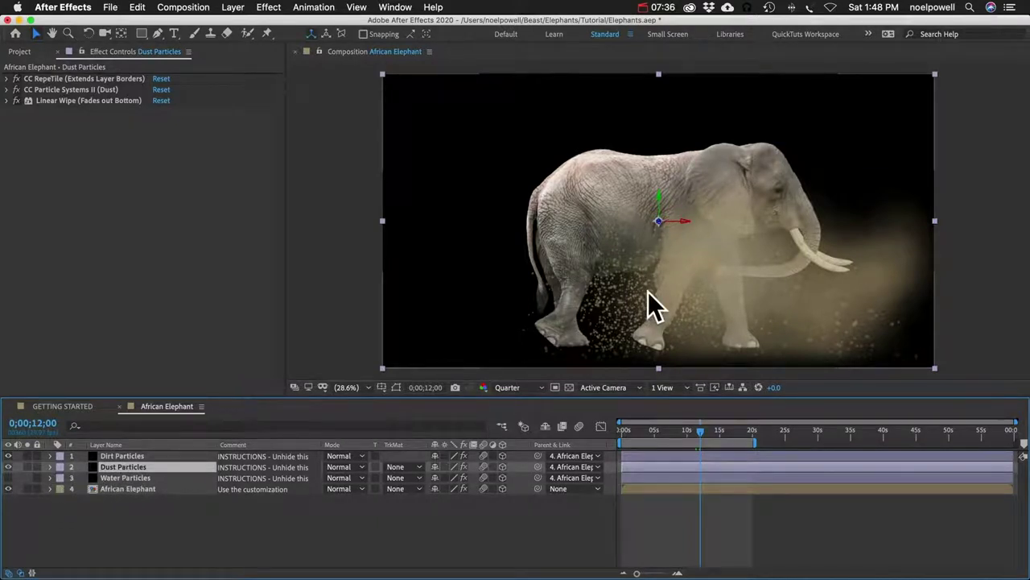
{"action": "left_click", "coordinate": [581, 425]}
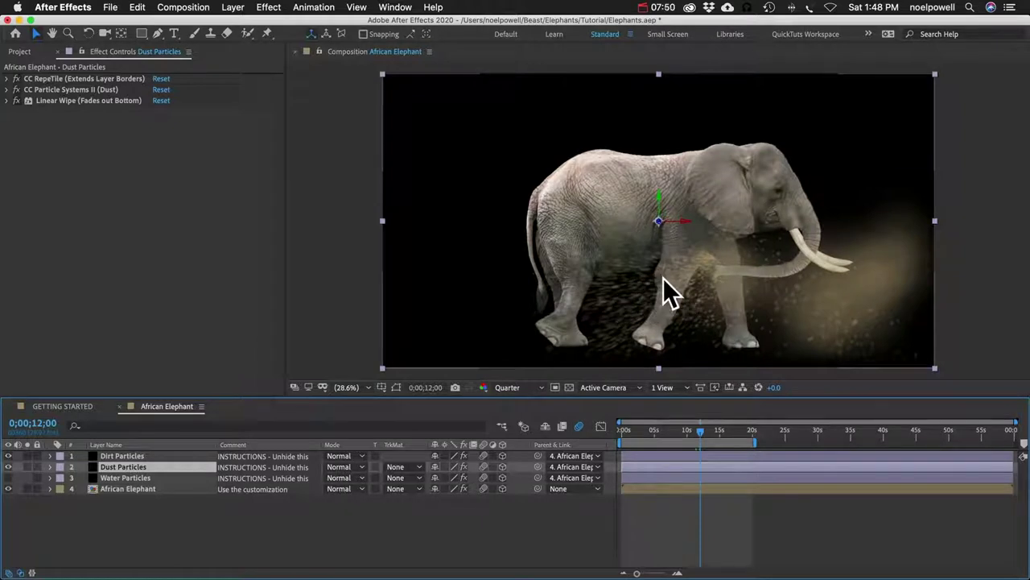
{"action": "left_click", "coordinate": [579, 427]}
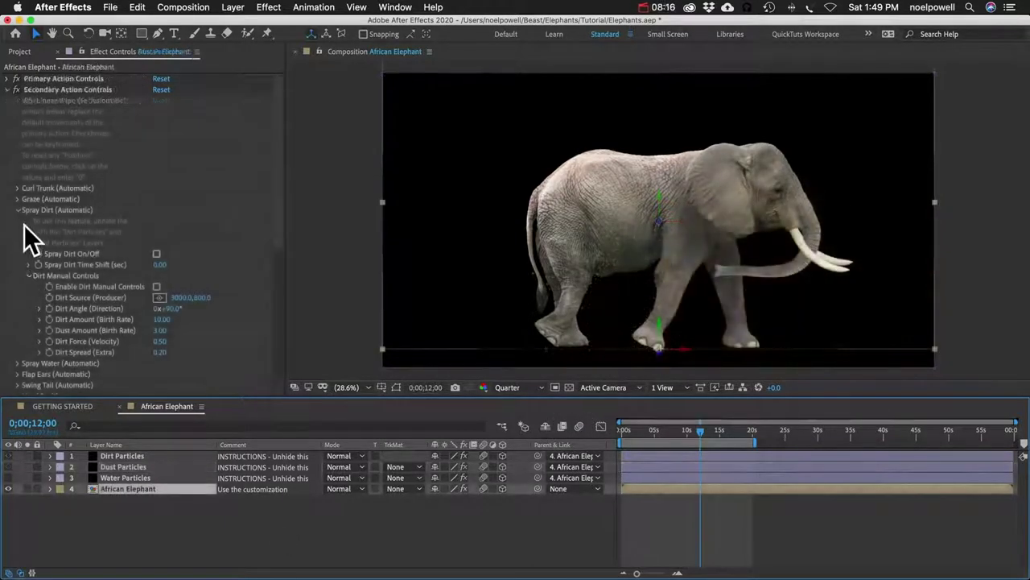
Turn on the automatic Flap Ears action for the African Elephant layer and scrub to 0;00;07;08 to preview it.
{"action": "left_click", "coordinate": [18, 210]}
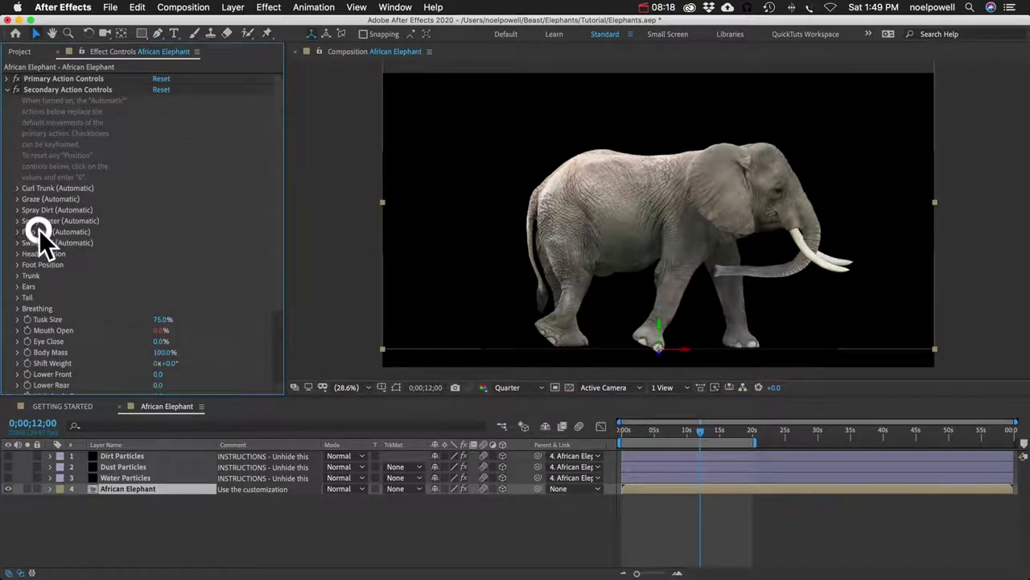
{"action": "left_click", "coordinate": [18, 231]}
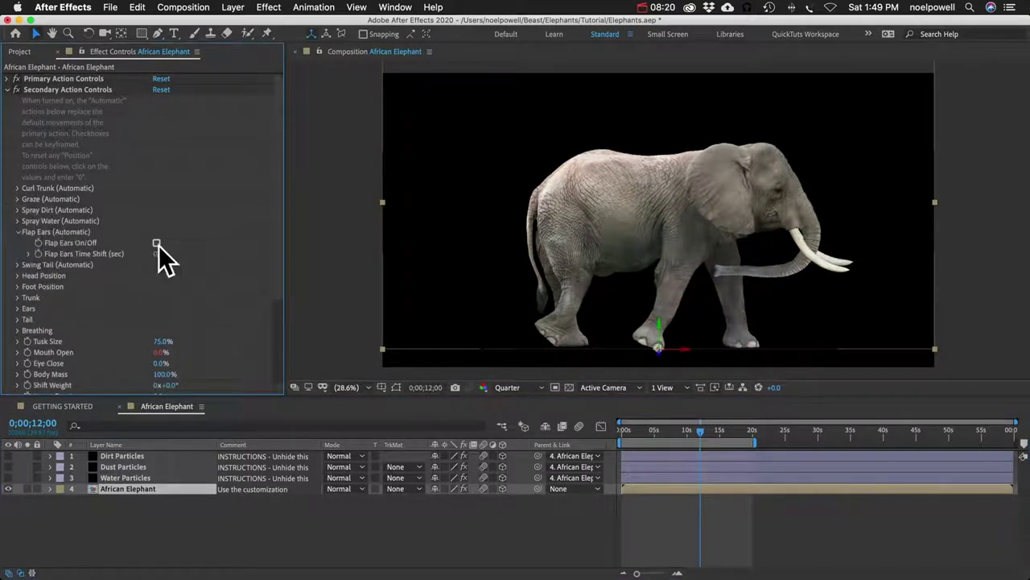
{"action": "left_click", "coordinate": [157, 243]}
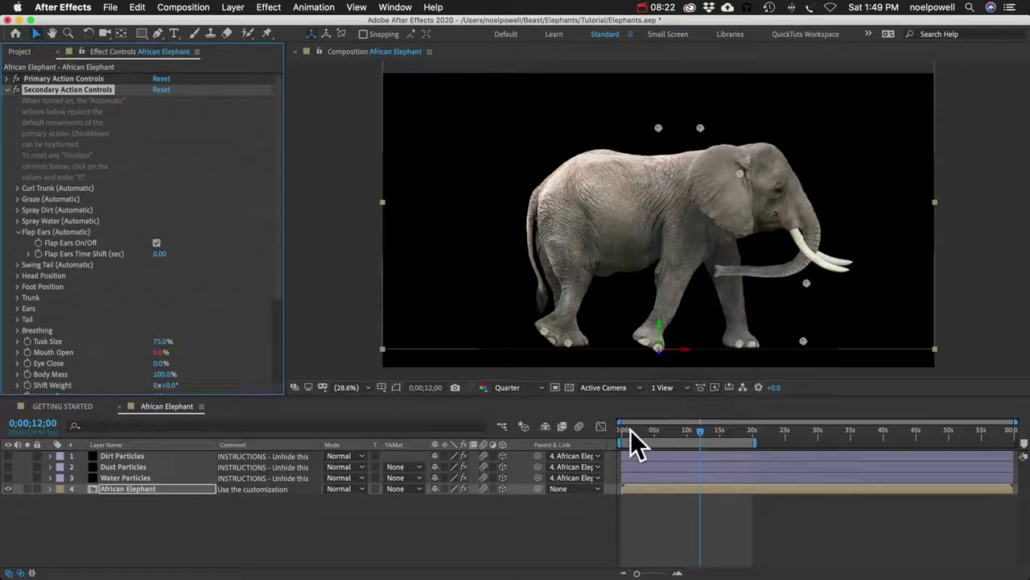
{"action": "left_click_drag", "start_coordinate": [650, 428], "coordinate": [669, 435]}
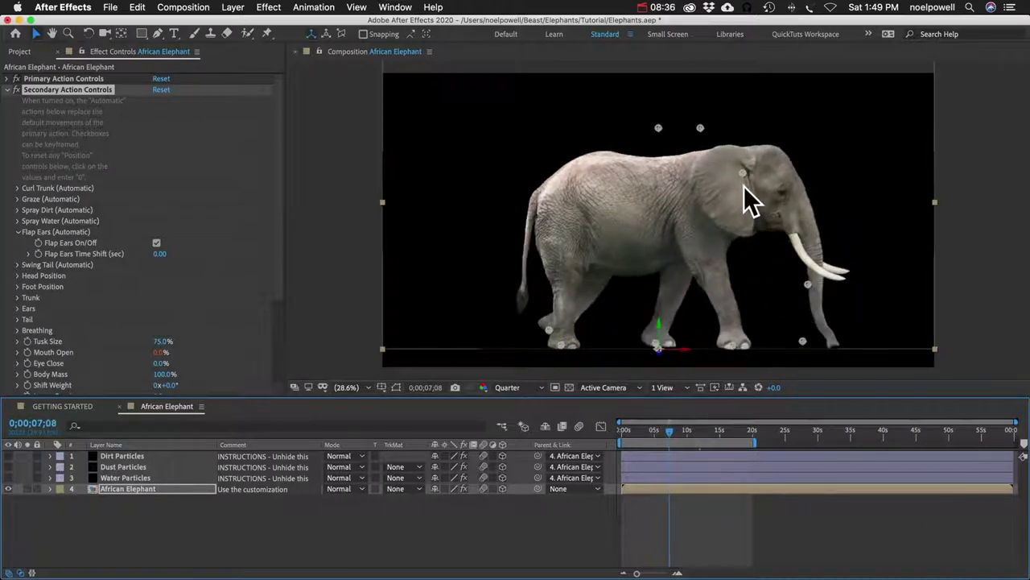
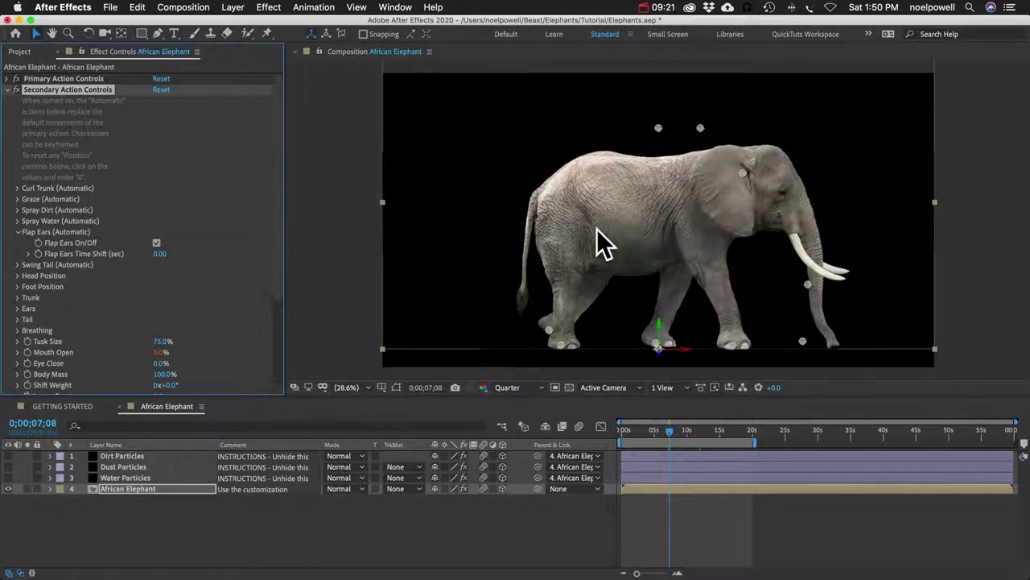
Turn on the automatic Swing Tail action for the African Elephant layer.
{"action": "left_click", "coordinate": [18, 232]}
{"action": "left_click", "coordinate": [18, 243]}
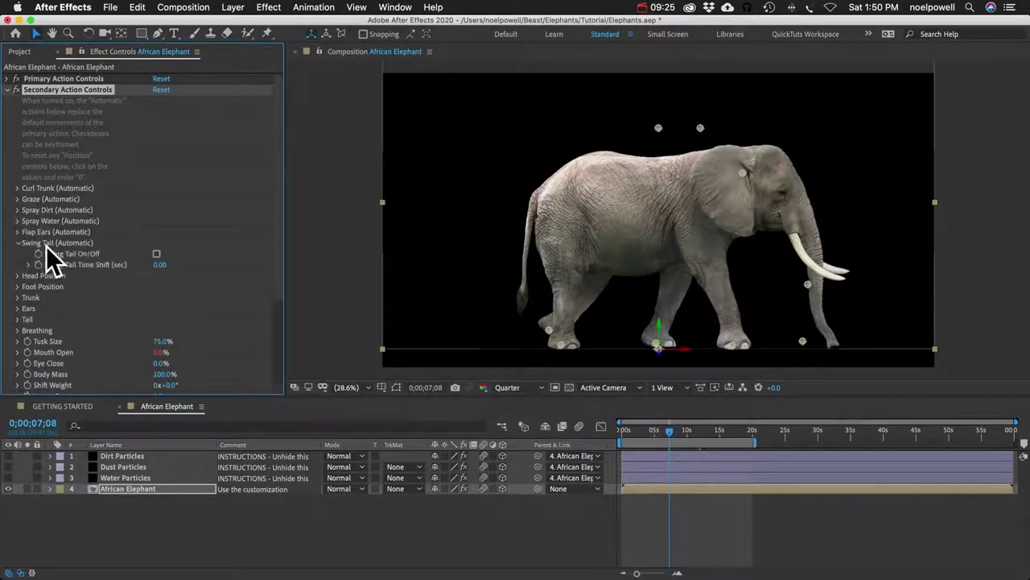
{"action": "left_click", "coordinate": [156, 254]}
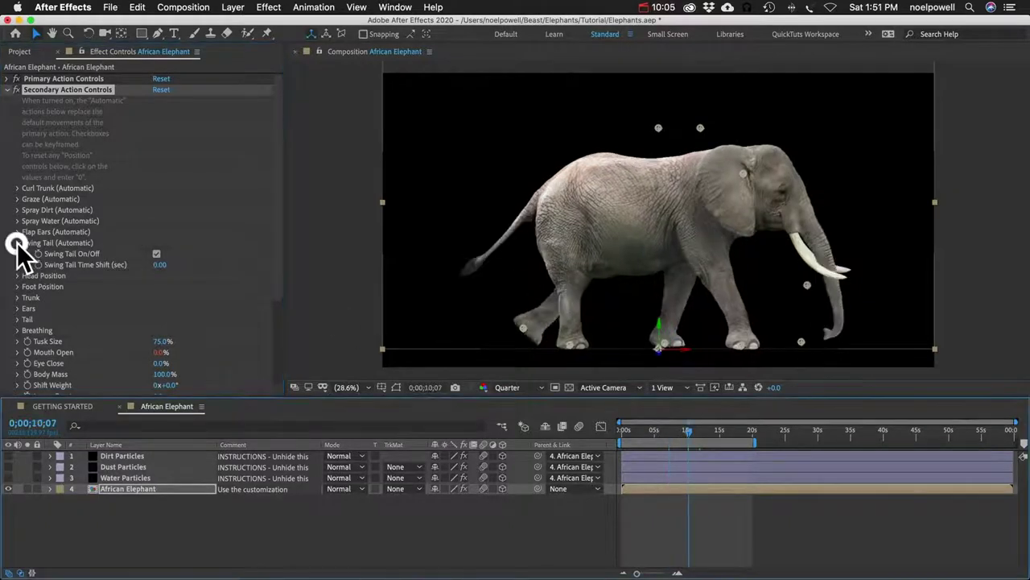
{"action": "left_click", "coordinate": [18, 244]}
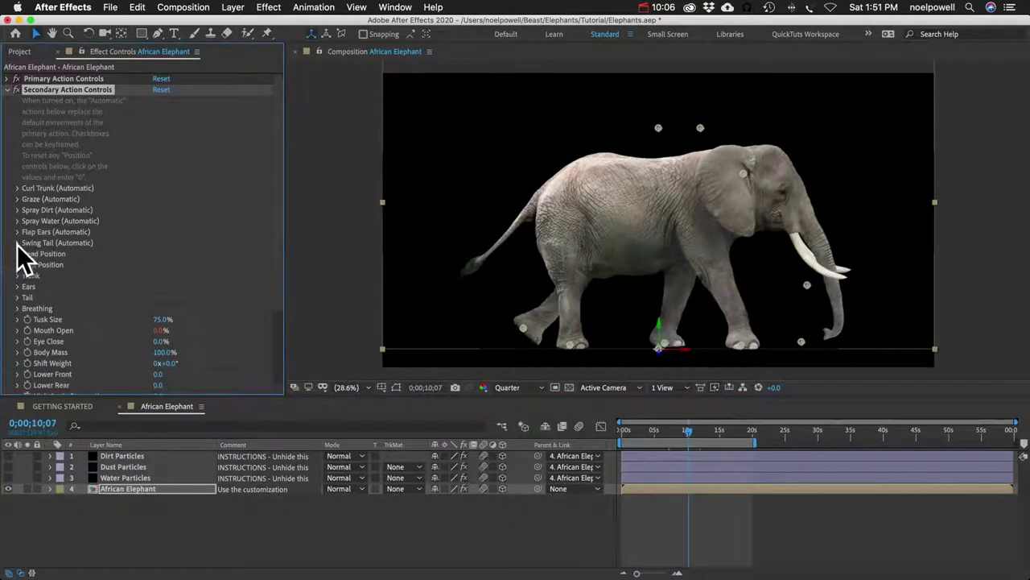
Try changing the Head Position coordinates, restoring them by entering 0 and by undoing the last change.
{"action": "left_click", "coordinate": [17, 254]}
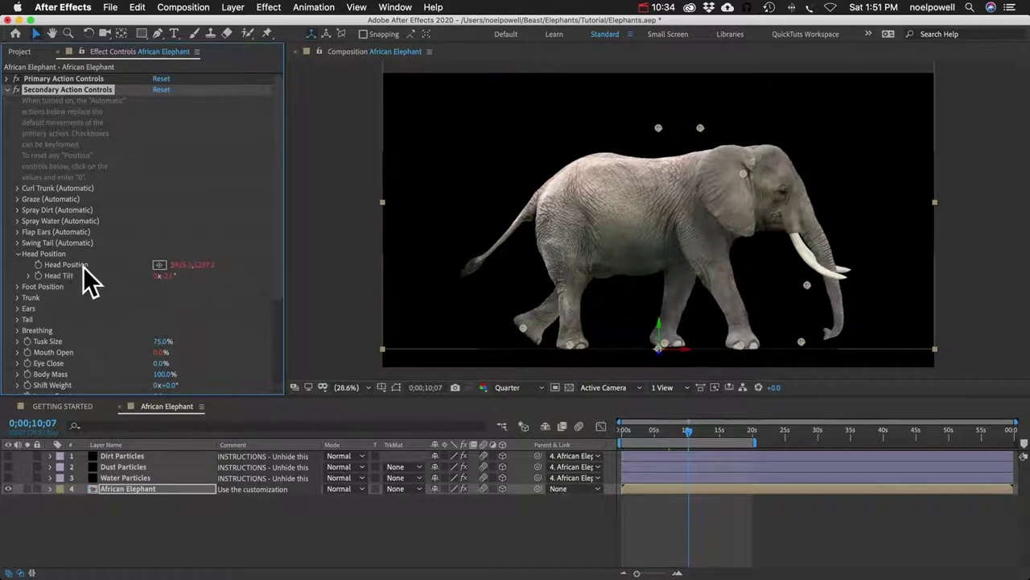
{"action": "mouse_move", "coordinate": [173, 265]}
{"action": "left_mouse_down"}
{"action": "mouse_move", "coordinate": [205, 272]}
{"action": "mouse_move", "coordinate": [183, 272]}
{"action": "left_mouse_up"}
{"action": "left_click", "coordinate": [184, 272]}
{"action": "type", "text": "0"}
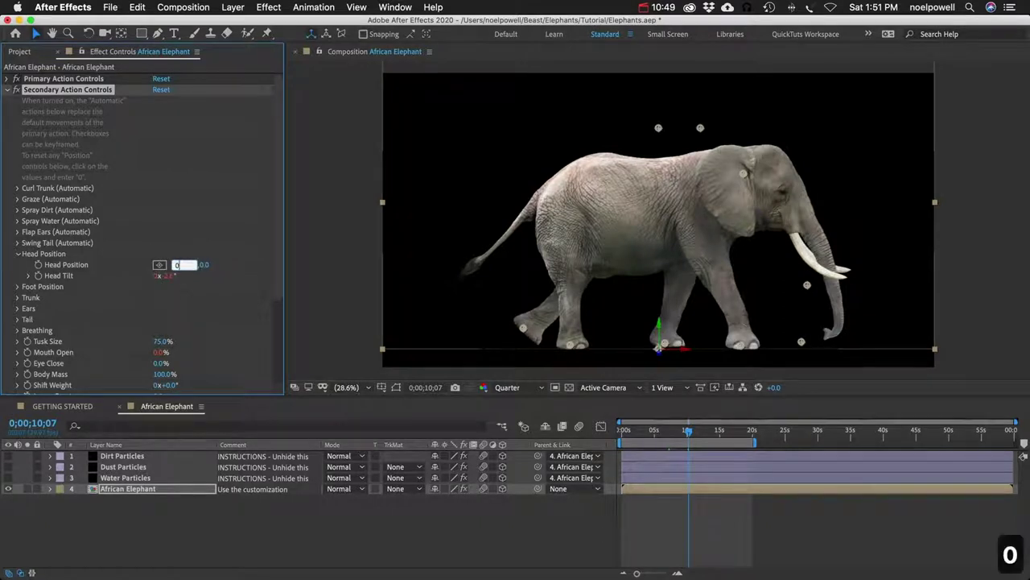
{"action": "key", "text": "Return"}
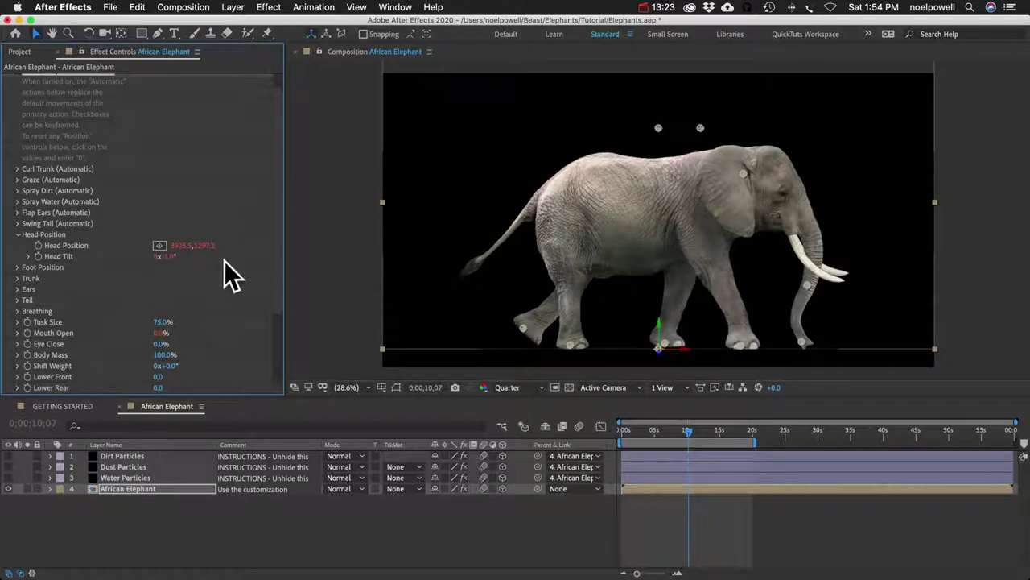
{"action": "left_click_drag", "start_coordinate": [194, 245], "coordinate": [241, 247]}
{"action": "key", "text": "super+z"}
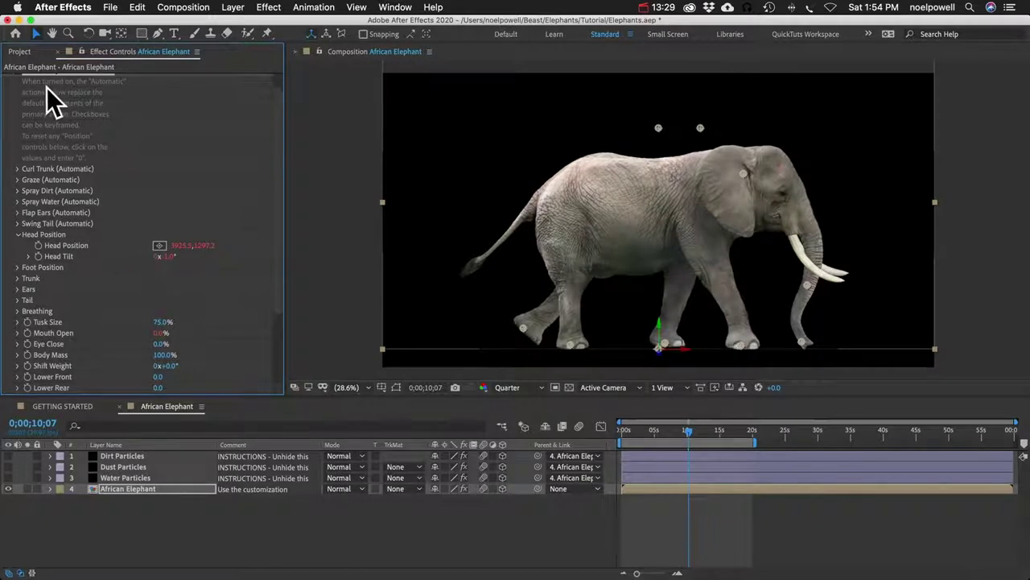
Move the elephant's head control point to about 3939.5,1304.2 and set the Head Tilt to about -22°.
{"action": "scroll", "coordinate": [46, 92], "scroll_direction": "up", "scroll_amount": 1}
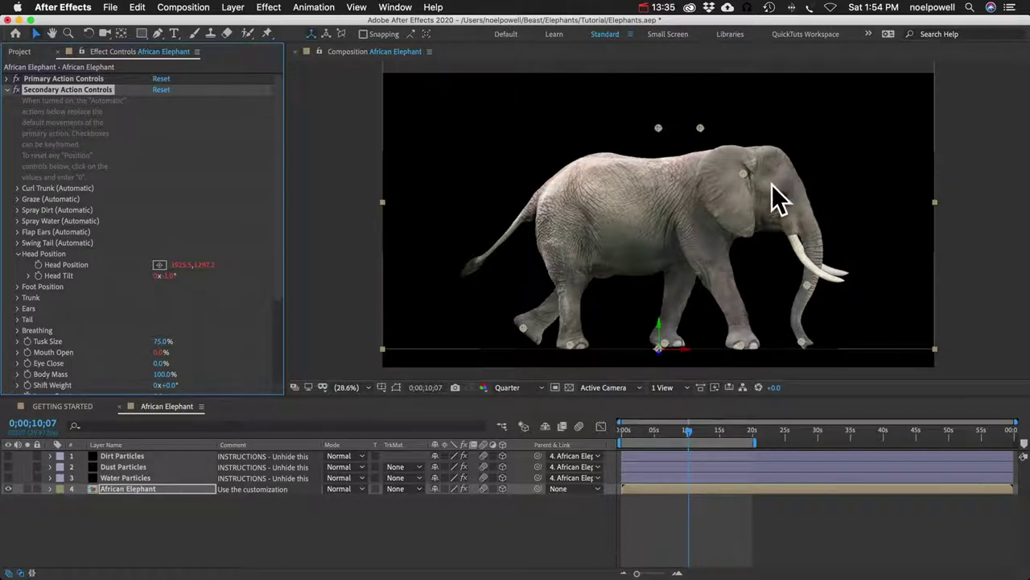
{"action": "mouse_move", "coordinate": [741, 173]}
{"action": "left_mouse_down"}
{"action": "mouse_move", "coordinate": [756, 179]}
{"action": "mouse_move", "coordinate": [740, 165]}
{"action": "mouse_move", "coordinate": [727, 173]}
{"action": "mouse_move", "coordinate": [757, 170]}
{"action": "mouse_move", "coordinate": [748, 173]}
{"action": "left_mouse_up"}
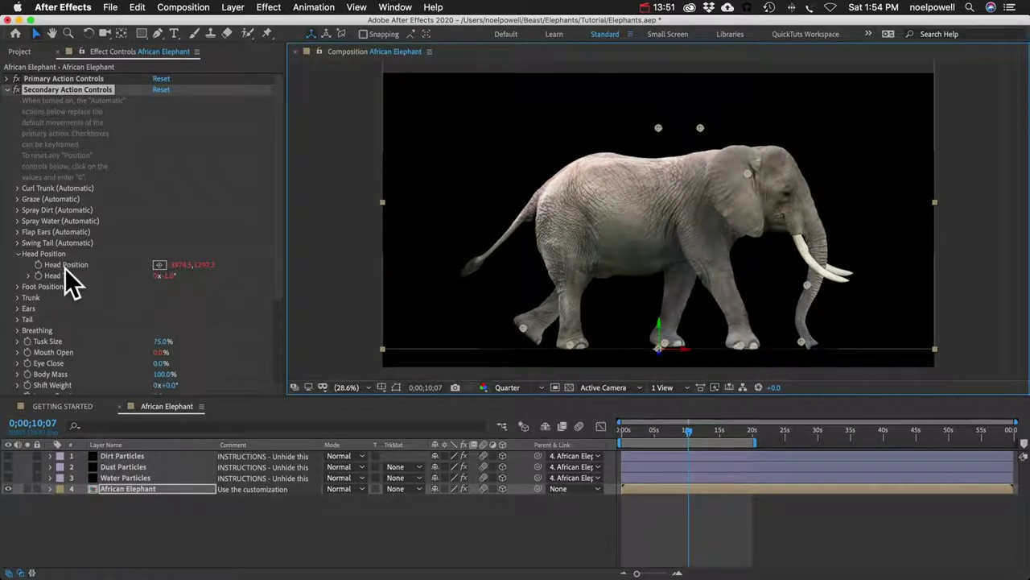
{"action": "mouse_move", "coordinate": [748, 175]}
{"action": "left_mouse_down"}
{"action": "mouse_move", "coordinate": [761, 180]}
{"action": "mouse_move", "coordinate": [744, 174]}
{"action": "left_mouse_up"}
{"action": "mouse_move", "coordinate": [176, 277]}
{"action": "left_mouse_down"}
{"action": "mouse_move", "coordinate": [164, 277]}
{"action": "mouse_move", "coordinate": [165, 289]}
{"action": "left_mouse_up"}
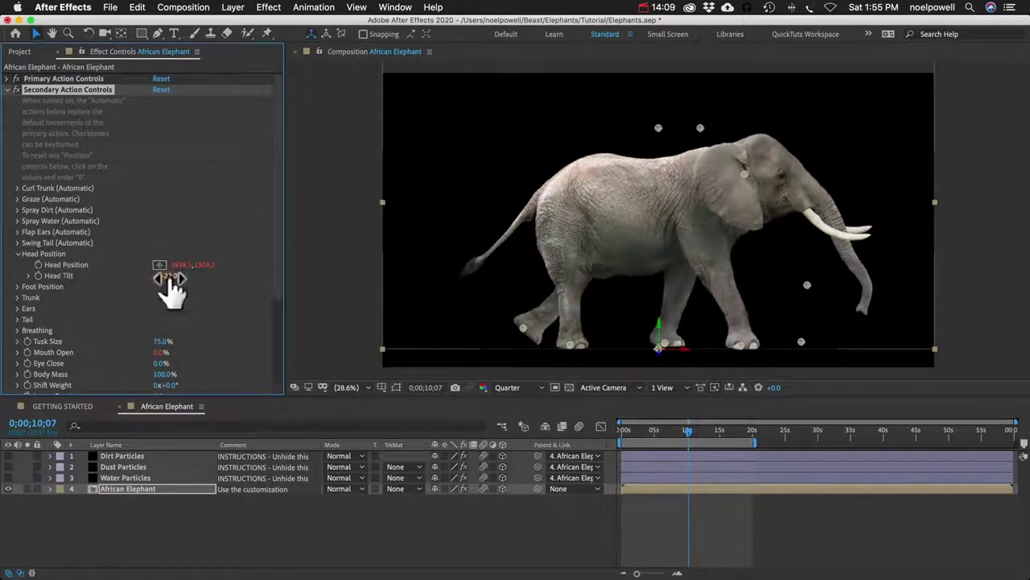
{"action": "left_click", "coordinate": [27, 218]}
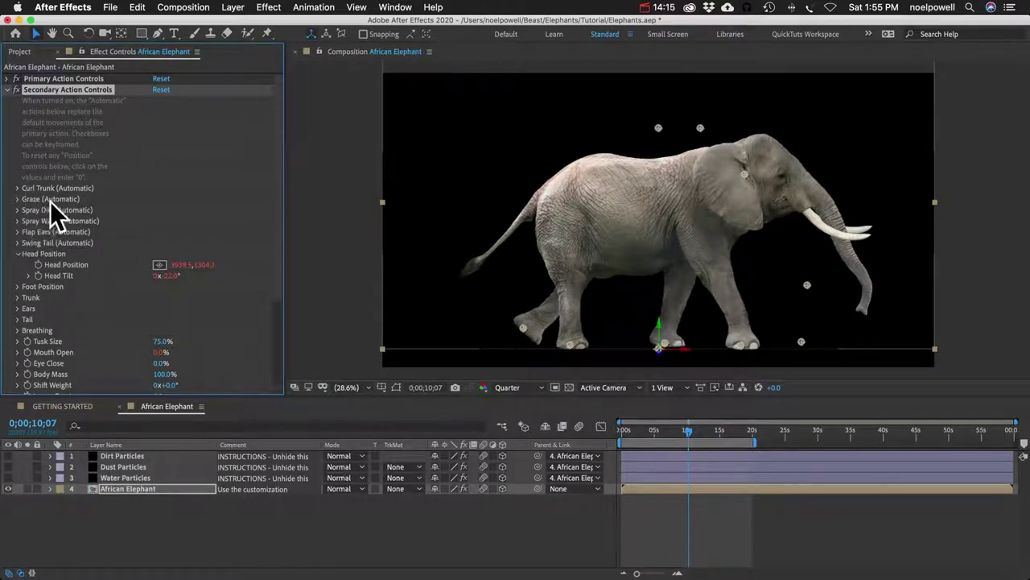
Move the Front Near Foot control point forward and slightly up using the Foot Position controls.
{"action": "left_click", "coordinate": [18, 254]}
{"action": "left_click", "coordinate": [19, 264]}
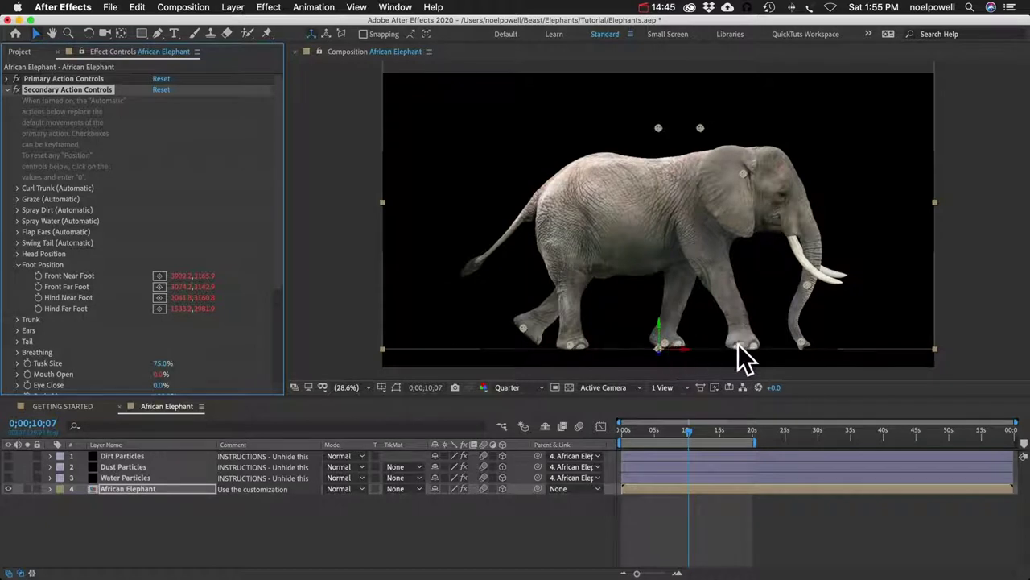
{"action": "mouse_move", "coordinate": [740, 344]}
{"action": "left_mouse_down"}
{"action": "mouse_move", "coordinate": [764, 301]}
{"action": "mouse_move", "coordinate": [754, 334]}
{"action": "left_mouse_up"}
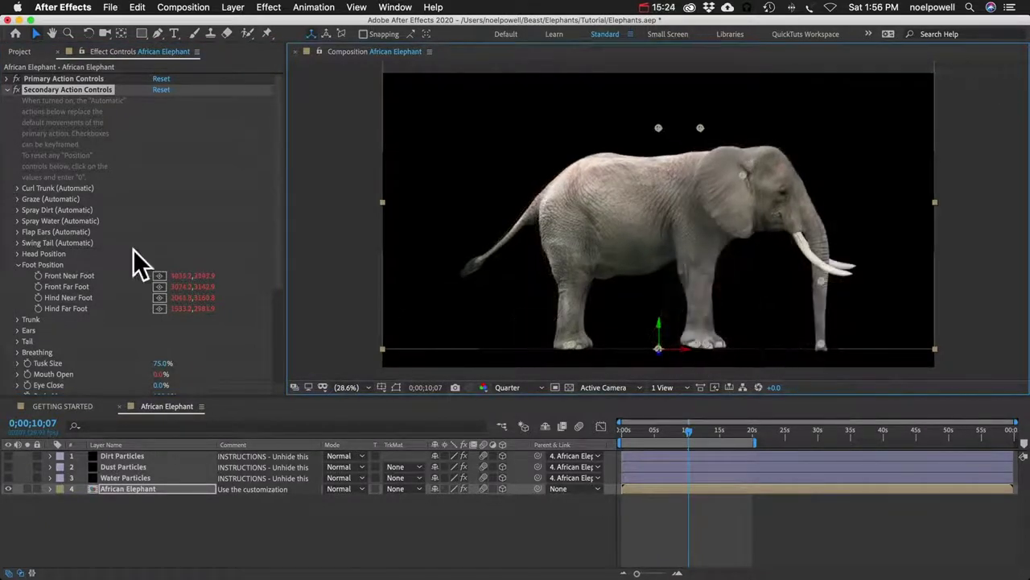
Reshape the trunk with the Trunk End Position and Trunk Middle Position control points, leaving the middle point slightly further forward.
{"action": "left_click", "coordinate": [18, 265]}
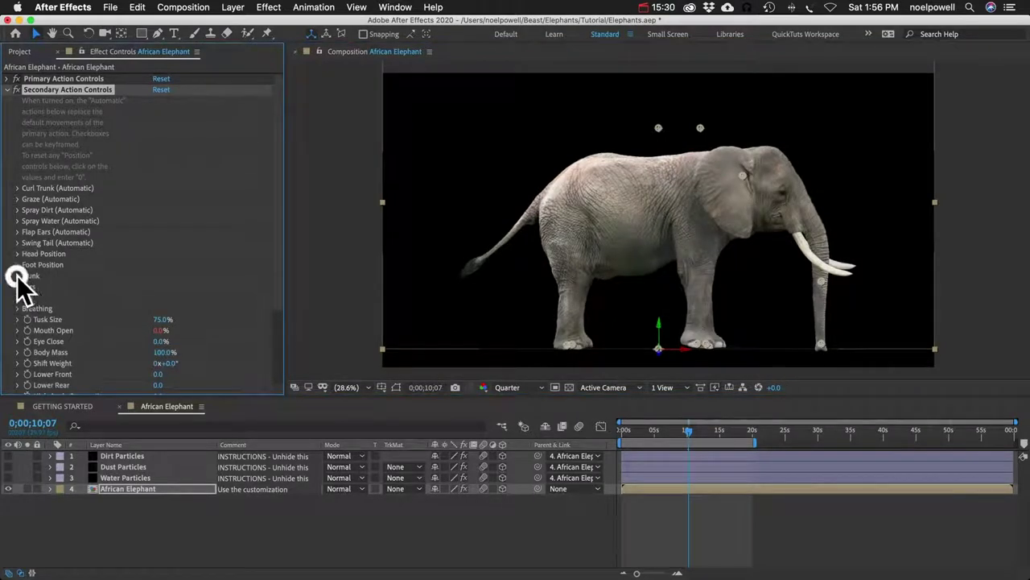
{"action": "left_click", "coordinate": [18, 276]}
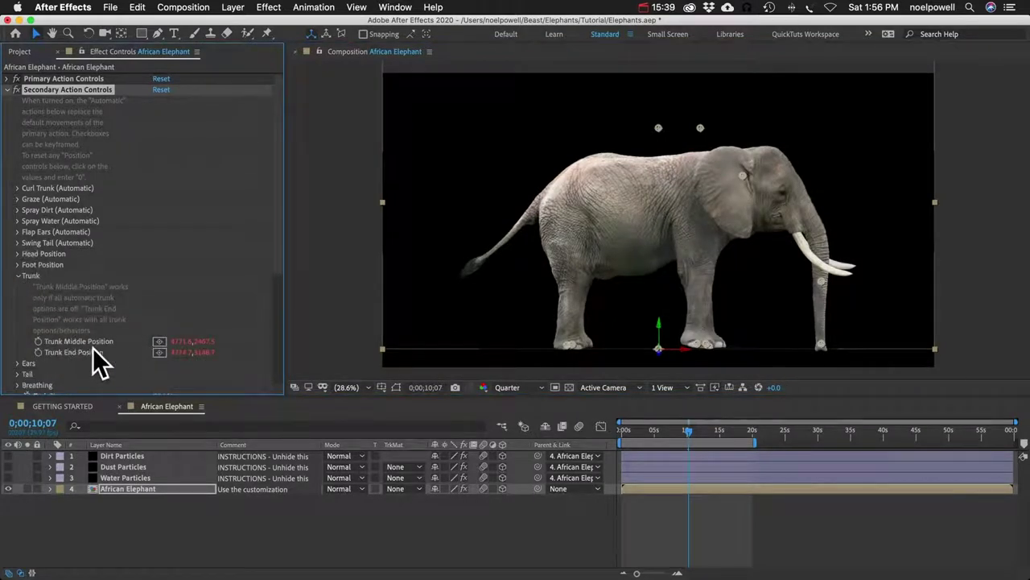
{"action": "left_click_drag", "start_coordinate": [821, 348], "coordinate": [771, 256]}
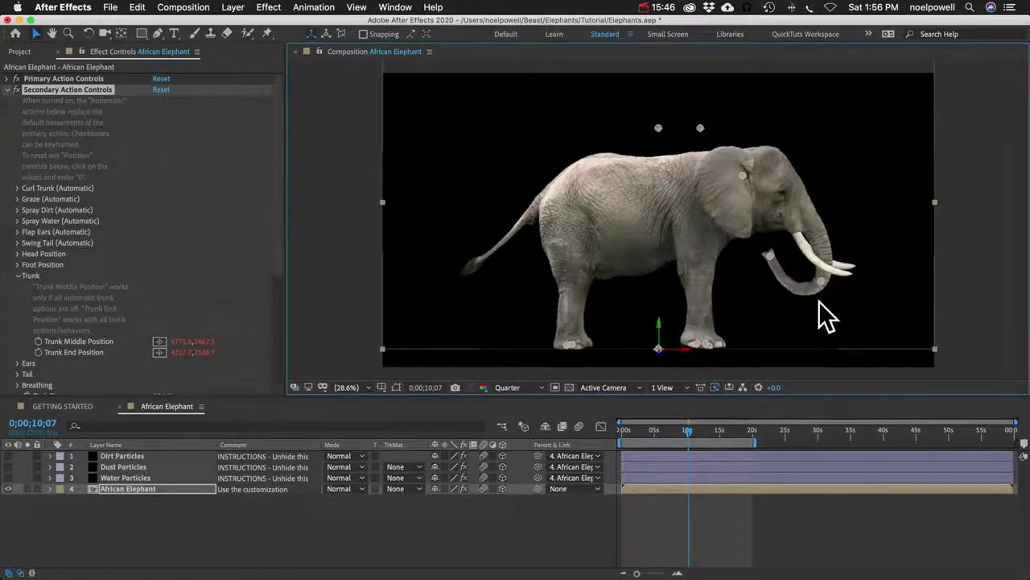
{"action": "mouse_move", "coordinate": [821, 281]}
{"action": "left_mouse_down"}
{"action": "mouse_move", "coordinate": [842, 288]}
{"action": "mouse_move", "coordinate": [856, 257]}
{"action": "mouse_move", "coordinate": [821, 281]}
{"action": "left_mouse_up"}
{"action": "left_click_drag", "start_coordinate": [769, 255], "coordinate": [864, 343]}
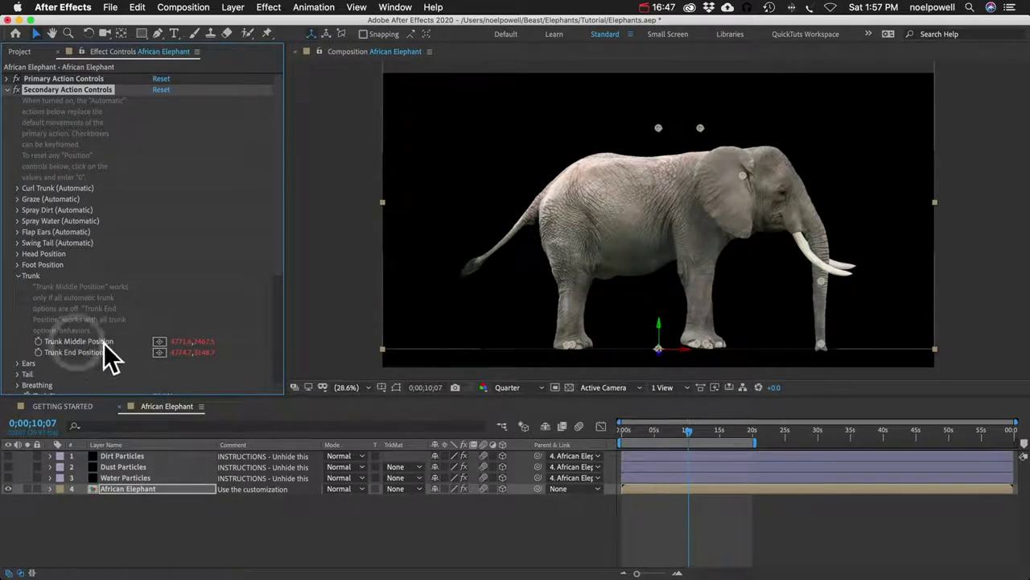
{"action": "left_click_drag", "start_coordinate": [826, 280], "coordinate": [818, 346]}
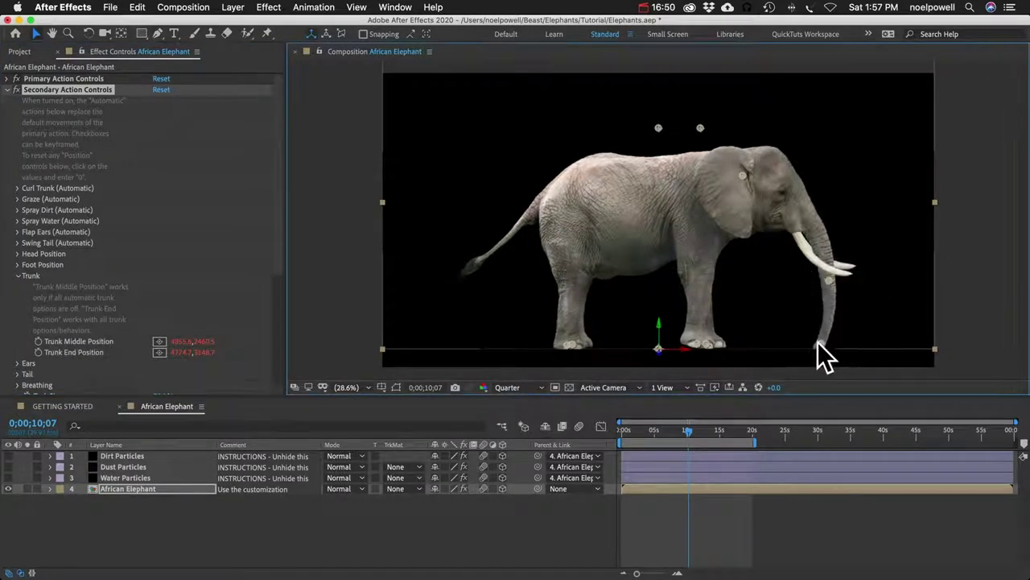
Turn on automatic Curl Trunk and move the trunk end control point up and back toward the front legs.
{"action": "left_click", "coordinate": [17, 188]}
{"action": "left_click", "coordinate": [157, 199]}
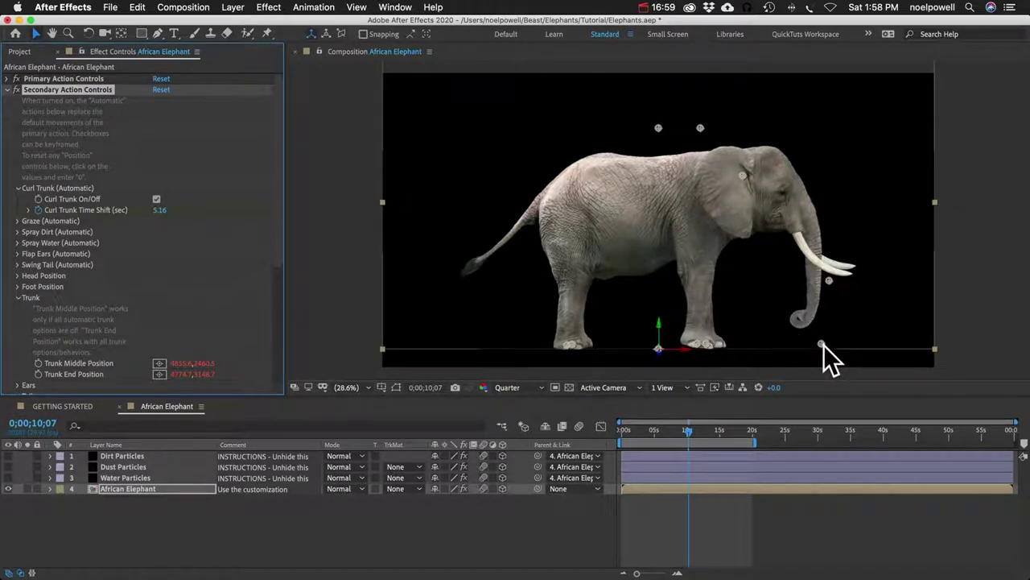
{"action": "left_click_drag", "start_coordinate": [822, 343], "coordinate": [760, 296]}
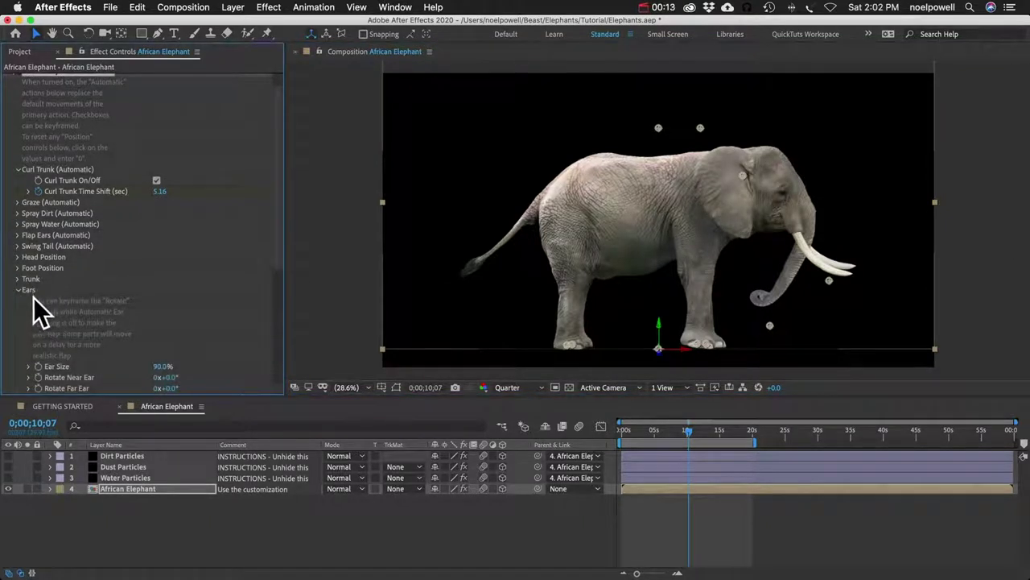
Try enlarging the Ear Size to 119% and undo the change.
{"action": "scroll", "coordinate": [73, 346], "scroll_direction": "down", "scroll_amount": 2}
{"action": "left_click_drag", "start_coordinate": [161, 339], "coordinate": [178, 333]}
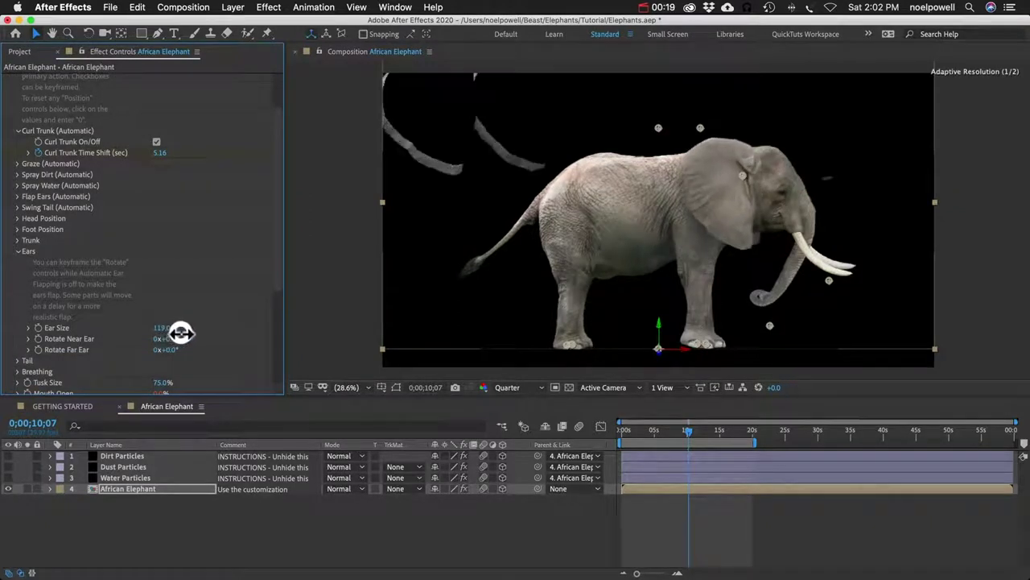
{"action": "key", "text": "super+z"}
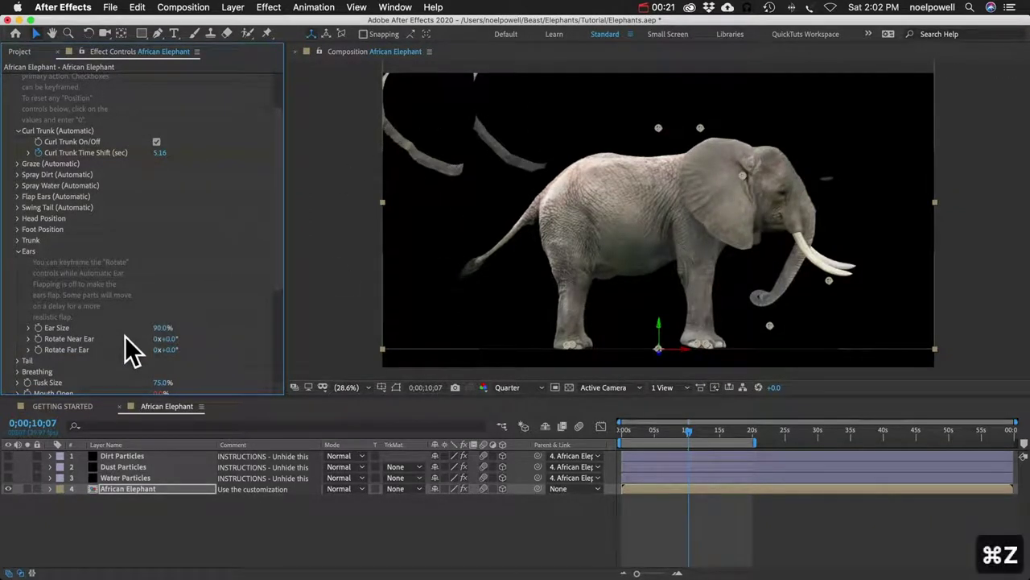
{"action": "left_click", "coordinate": [74, 349]}
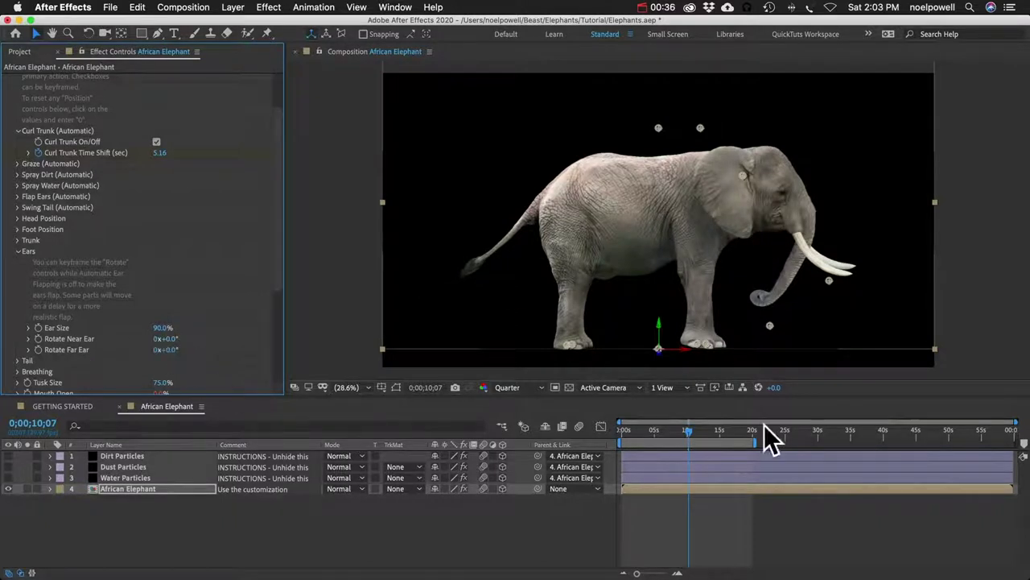
Start keyframing Rotate Near Ear at 0;00;00;00 and set it to 75° at 0;00;00;20.
{"action": "left_click", "coordinate": [622, 432]}
{"action": "key", "text": "space"}
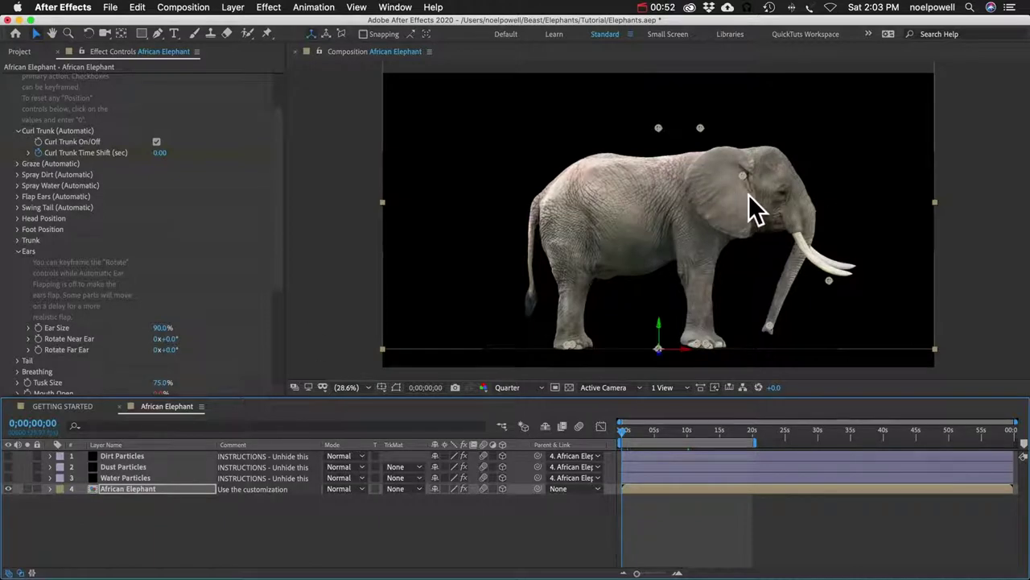
{"action": "left_click", "coordinate": [38, 339]}
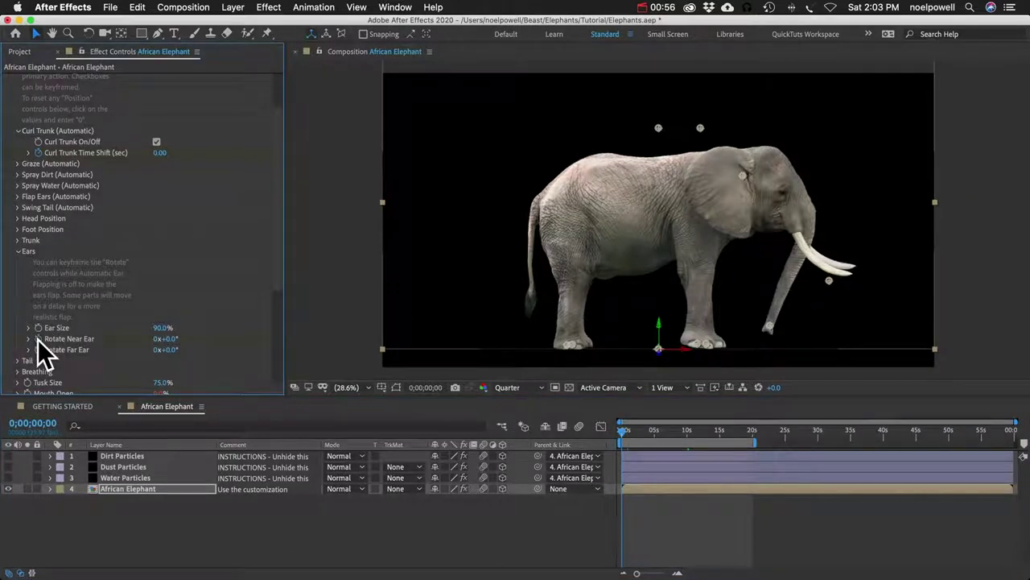
{"action": "left_click", "coordinate": [160, 339]}
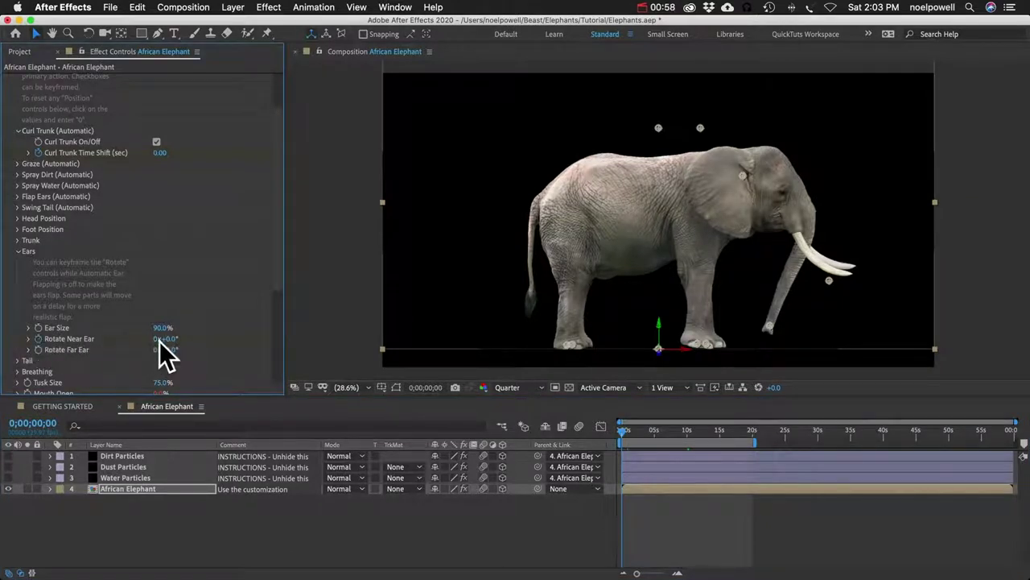
{"action": "key", "text": "space"}
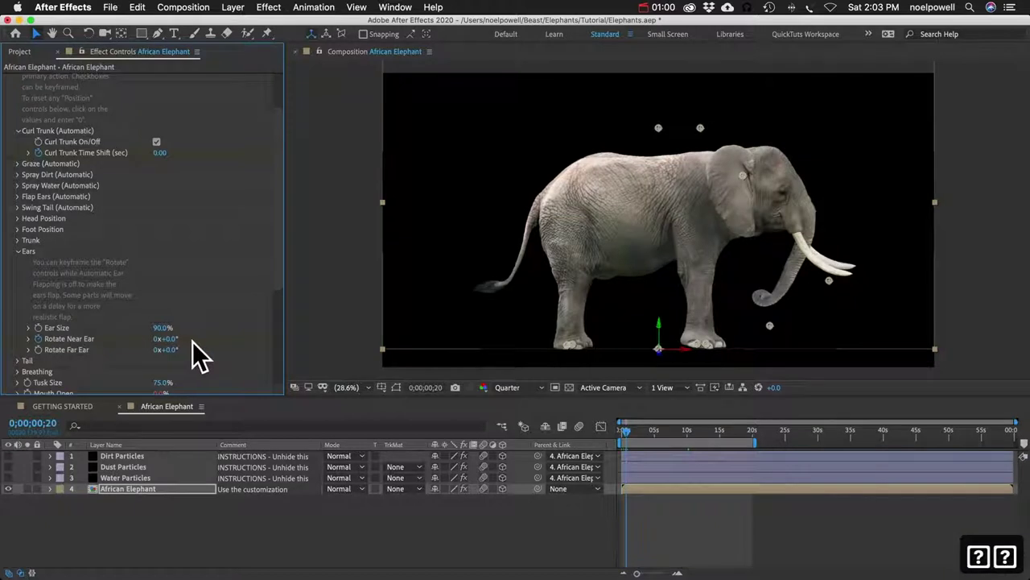
{"action": "left_click", "coordinate": [171, 339]}
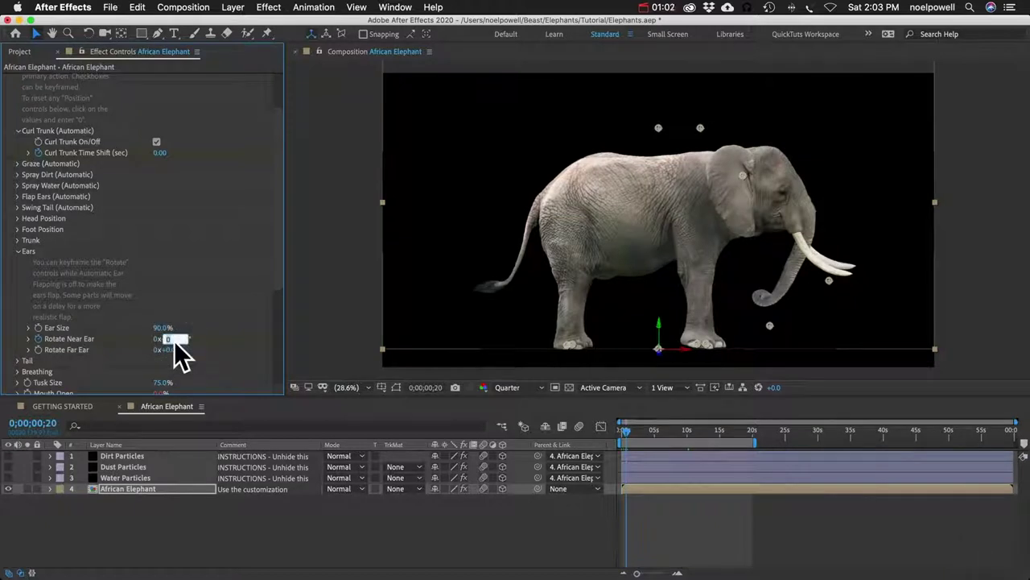
{"action": "type", "text": "75"}
{"action": "key", "text": "Return"}
Add a Rotate Near Ear keyframe of 0° at 0;00;01;10.
{"action": "key", "text": "space"}
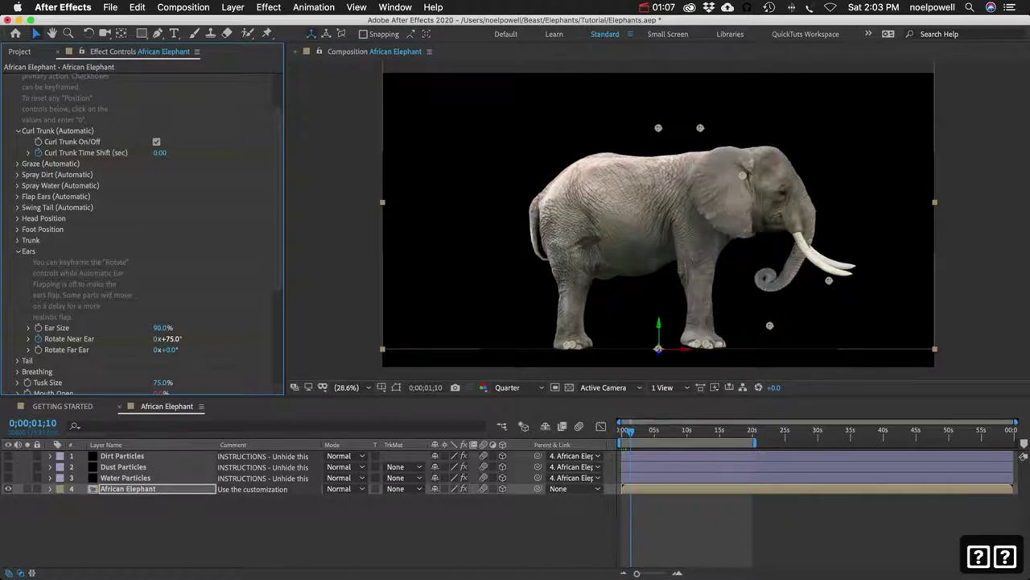
{"action": "left_click", "coordinate": [168, 338]}
{"action": "type", "text": "0"}
{"action": "key", "text": "Return"}
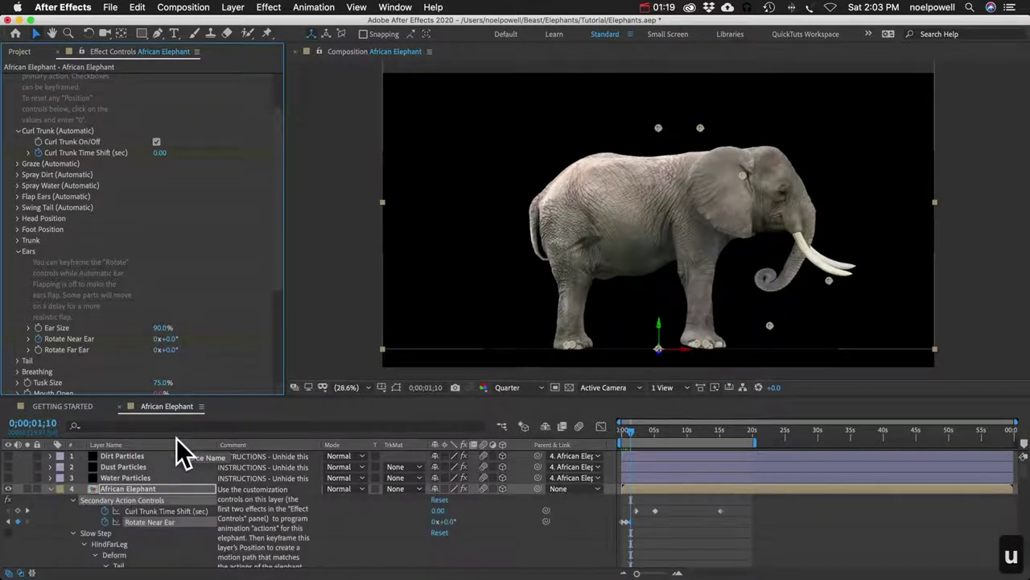
Apply Easy Ease to all three Rotate Near Ear keyframes and preview the ear flap.
{"action": "key", "text": "u"}
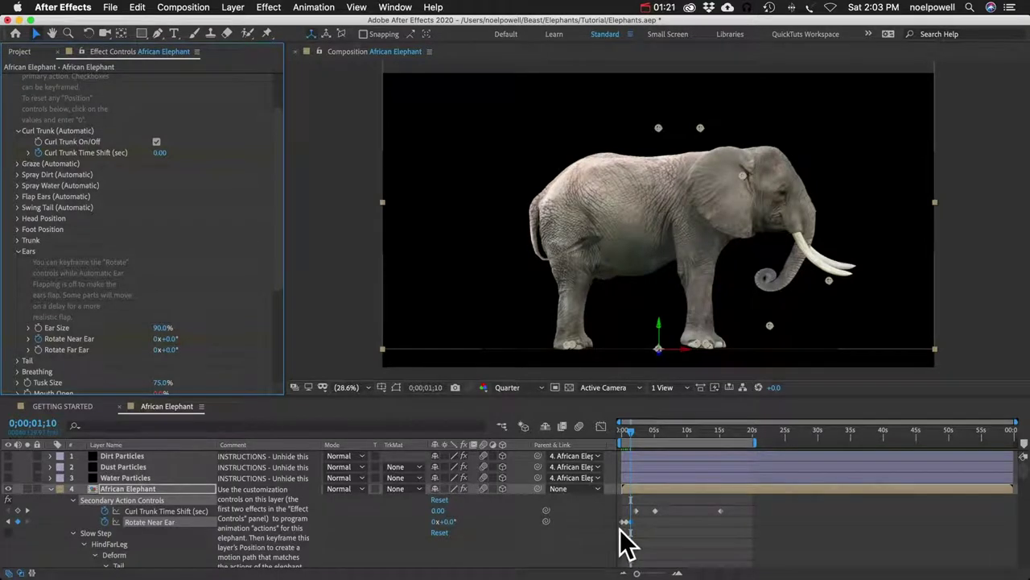
{"action": "key", "text": "equal"}
{"action": "key", "text": "equal"}
{"action": "key", "text": "equal"}
{"action": "scroll", "coordinate": [626, 545], "scroll_direction": "left", "scroll_amount": 3}
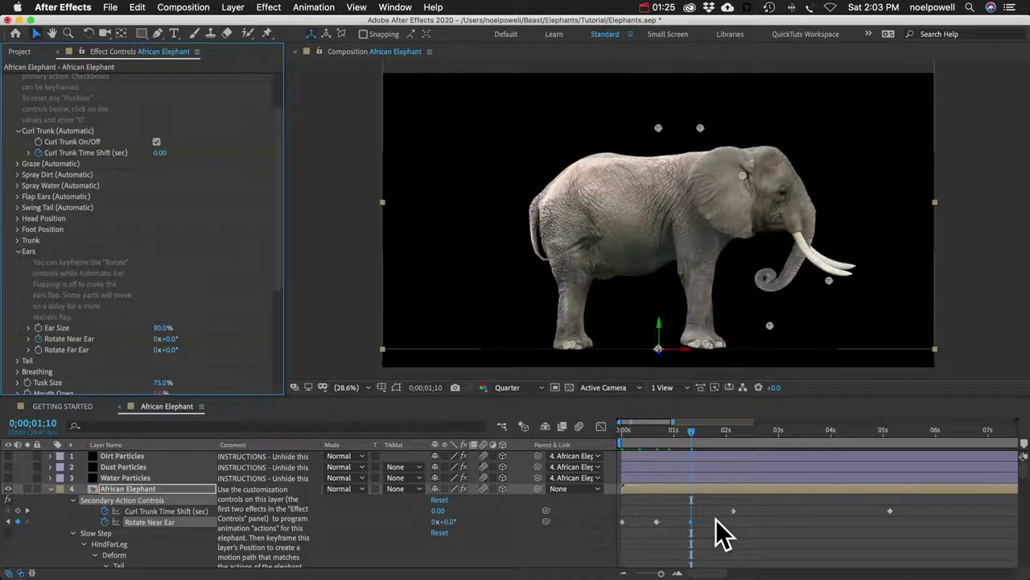
{"action": "left_click", "coordinate": [621, 521]}
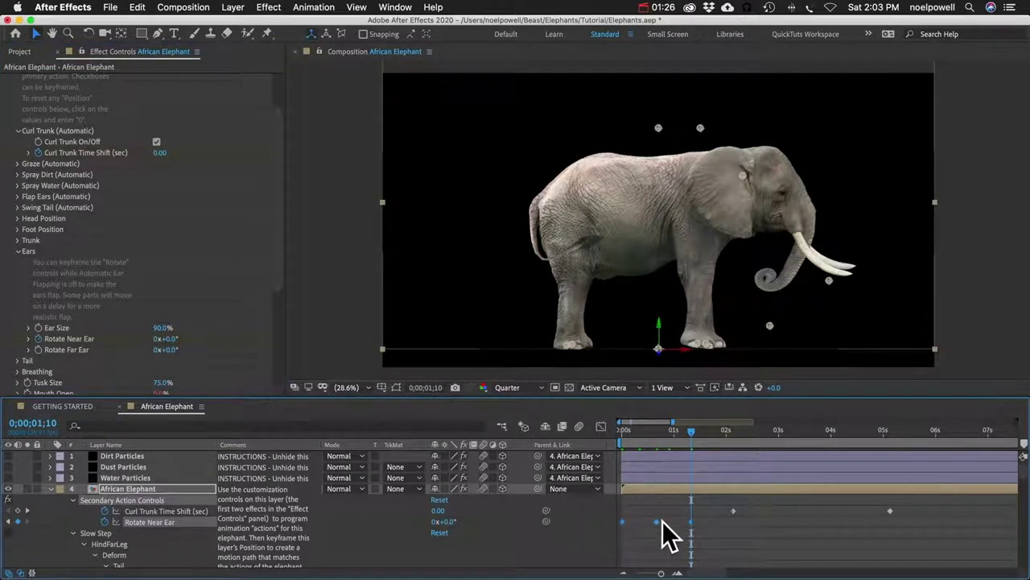
{"action": "right_click", "coordinate": [657, 521]}
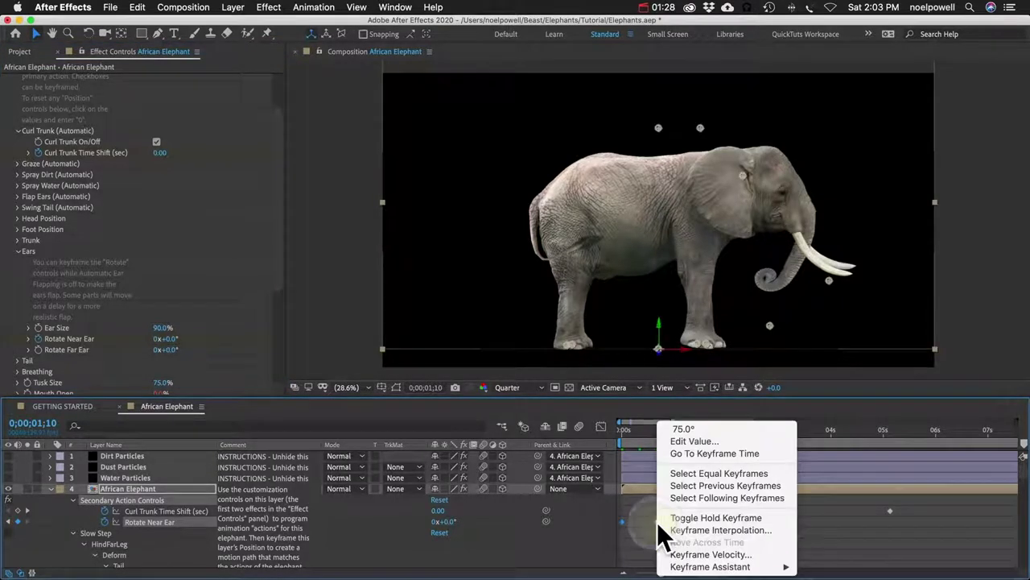
{"action": "mouse_move", "coordinate": [690, 567]}
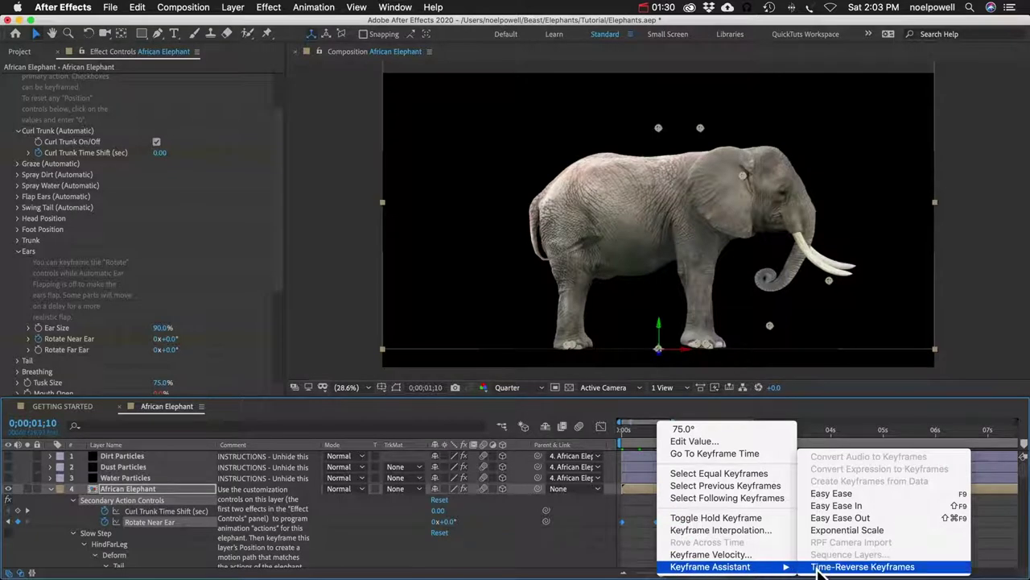
{"action": "left_click", "coordinate": [822, 493]}
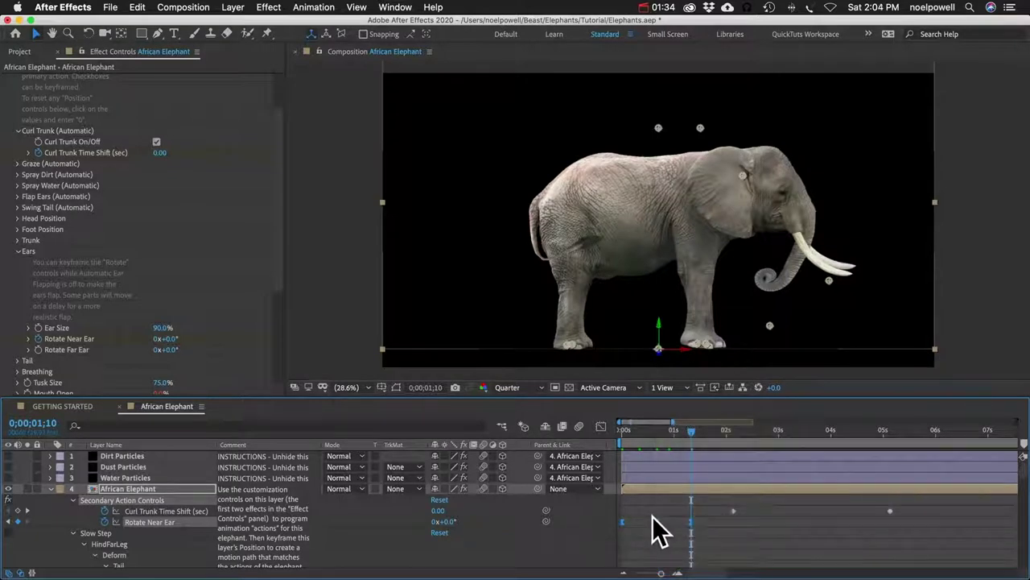
{"action": "mouse_move", "coordinate": [691, 518]}
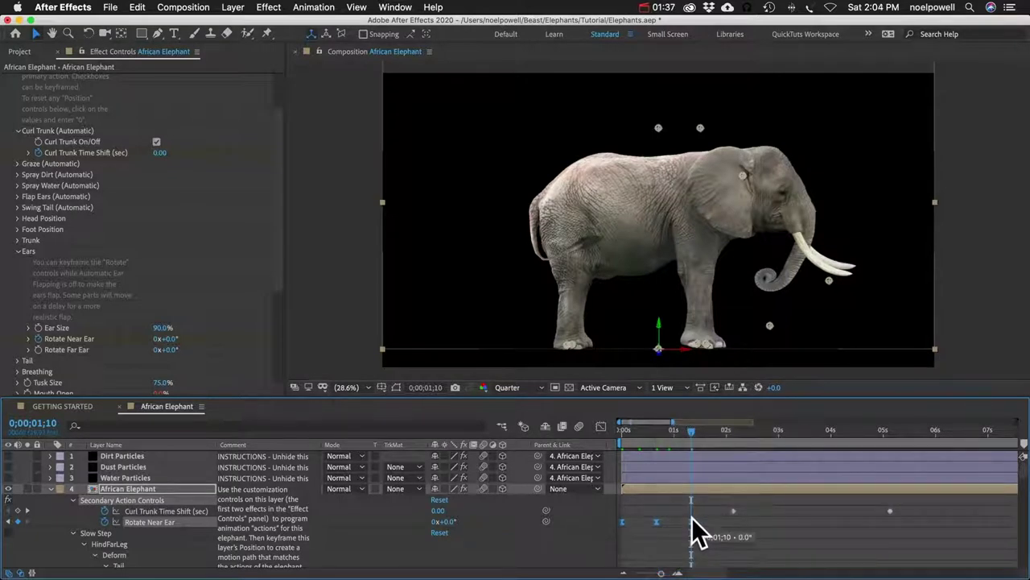
{"action": "key", "text": "space"}
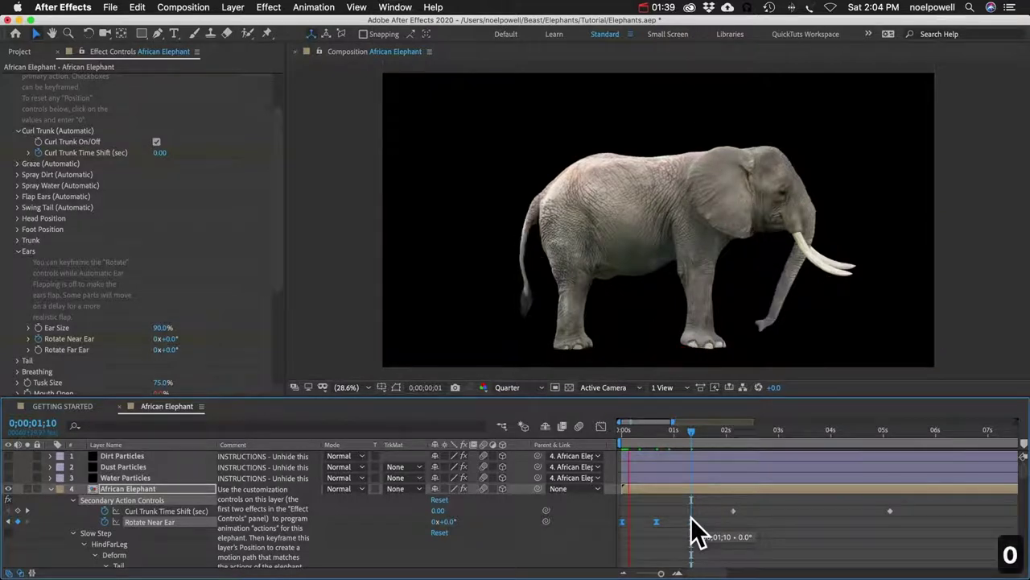
Examine the Tail and Breathing control groups in the Secondary Action Controls, leaving both collapsed.
{"action": "left_click", "coordinate": [159, 357]}
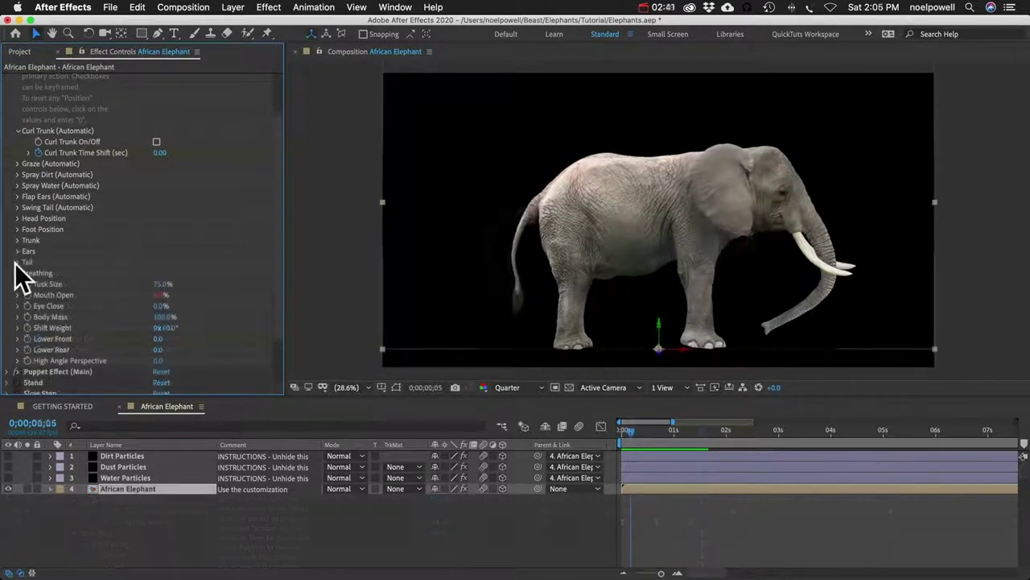
{"action": "left_click", "coordinate": [19, 262]}
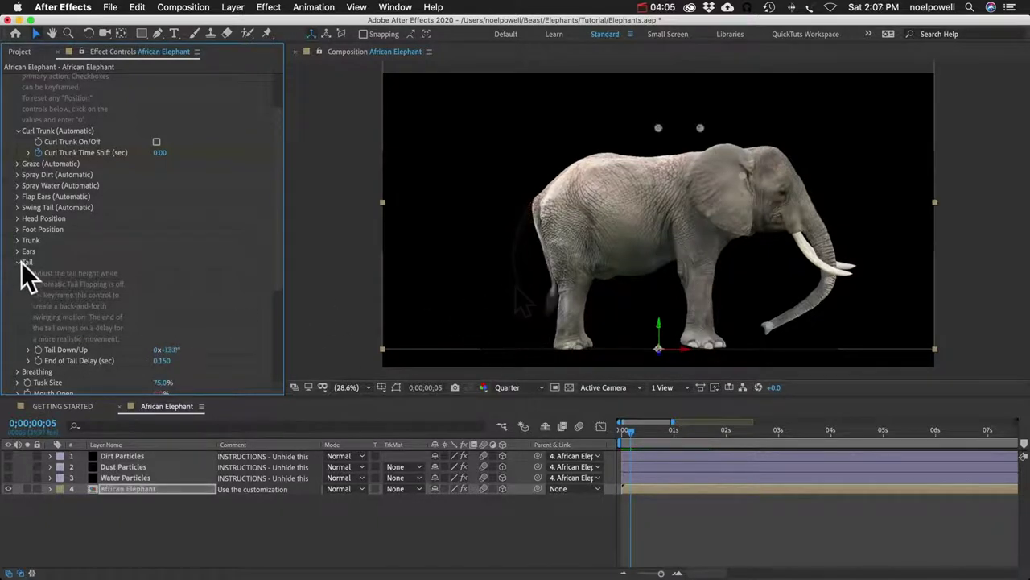
{"action": "left_click", "coordinate": [18, 261]}
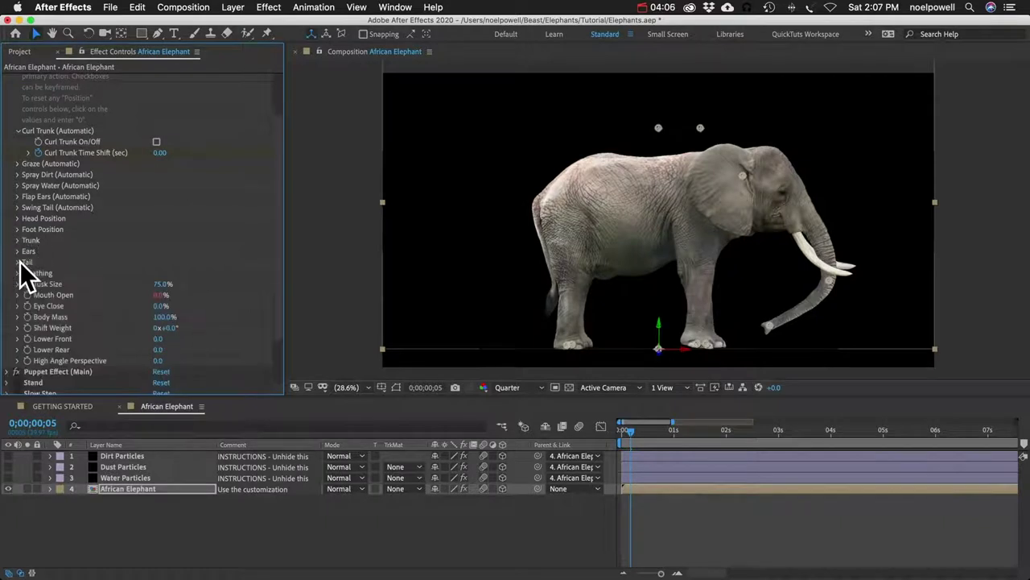
{"action": "left_click", "coordinate": [20, 273]}
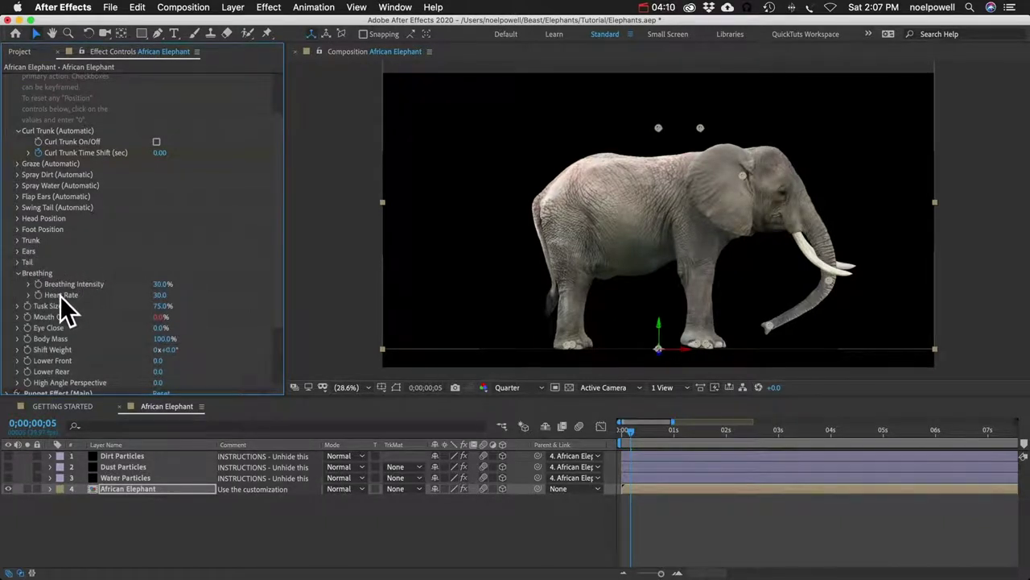
{"action": "left_click", "coordinate": [39, 277]}
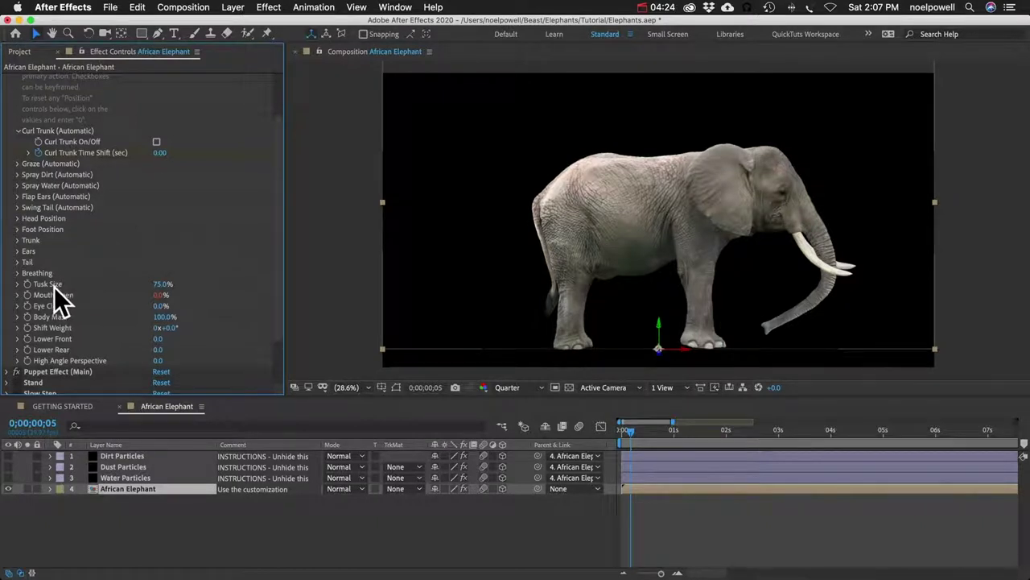
Set Tusk Size to 39% and Mouth Open to 77%, and try a different Body Mass before undoing it.
{"action": "left_click_drag", "start_coordinate": [159, 287], "coordinate": [207, 291]}
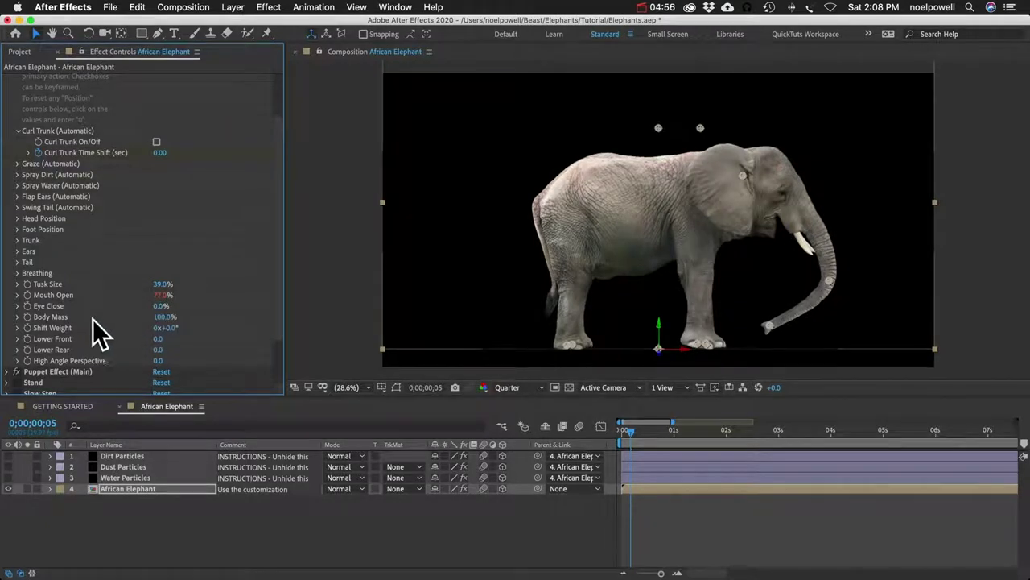
{"action": "left_click_drag", "start_coordinate": [166, 316], "coordinate": [84, 351]}
{"action": "key", "text": "super+z"}
Set Shift Weight to -168° and Lower Front to 461, and adjust the High Angle Perspective.
{"action": "left_click_drag", "start_coordinate": [159, 338], "coordinate": [486, 371]}
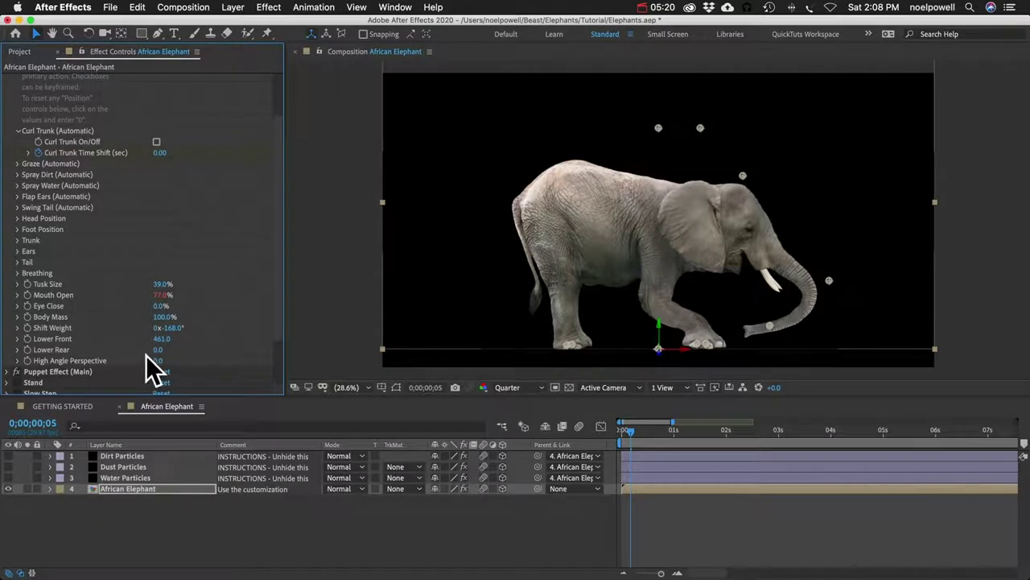
{"action": "left_click", "coordinate": [173, 361]}
{"action": "left_click_drag", "start_coordinate": [172, 361], "coordinate": [238, 362]}
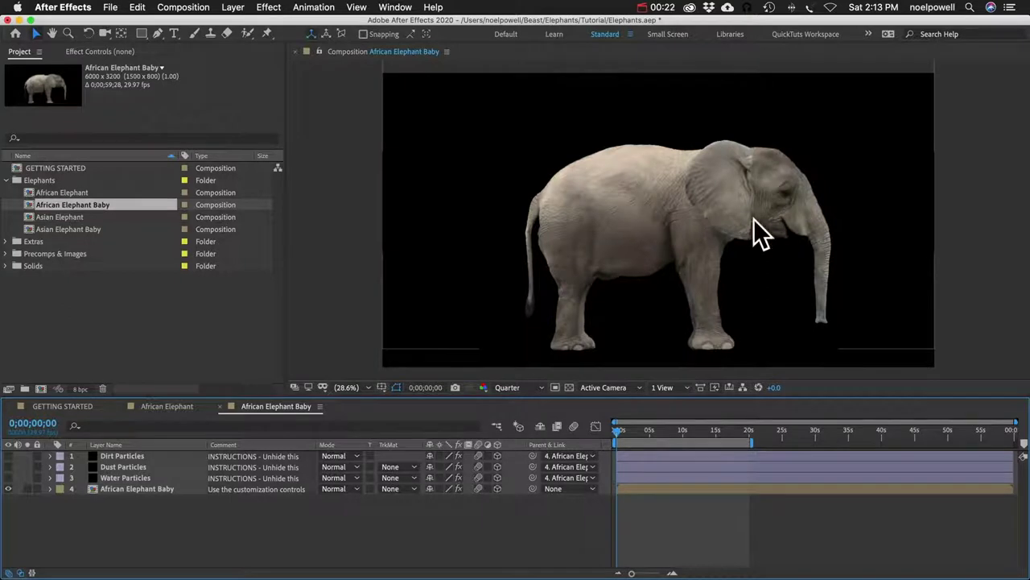
Open the effect controls of the African Elephant Baby layer and examine the effects down to the bottom of the stack.
{"action": "left_click", "coordinate": [133, 493]}
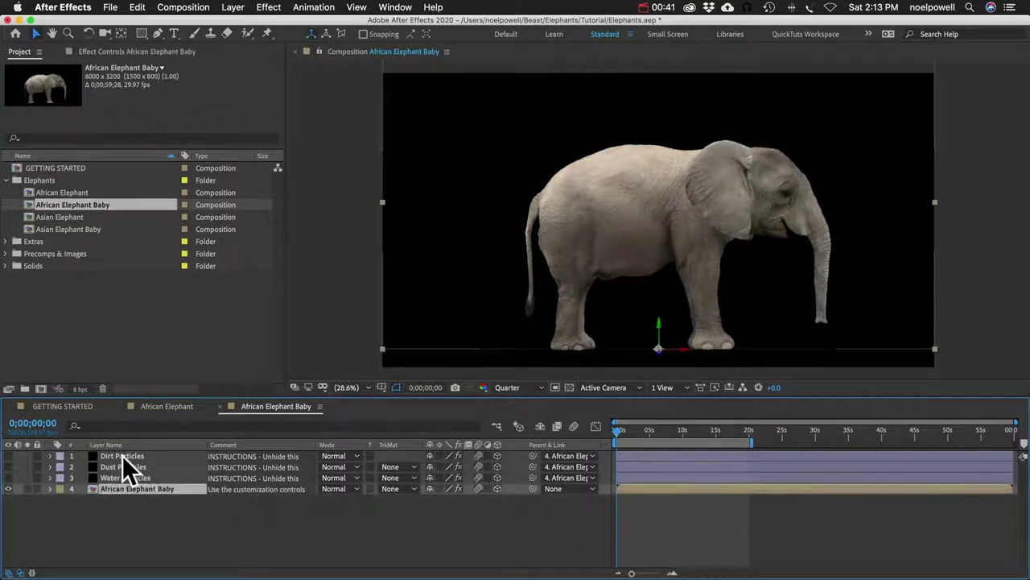
{"action": "left_click", "coordinate": [107, 52]}
{"action": "scroll", "coordinate": [72, 322], "scroll_direction": "down", "scroll_amount": 5}
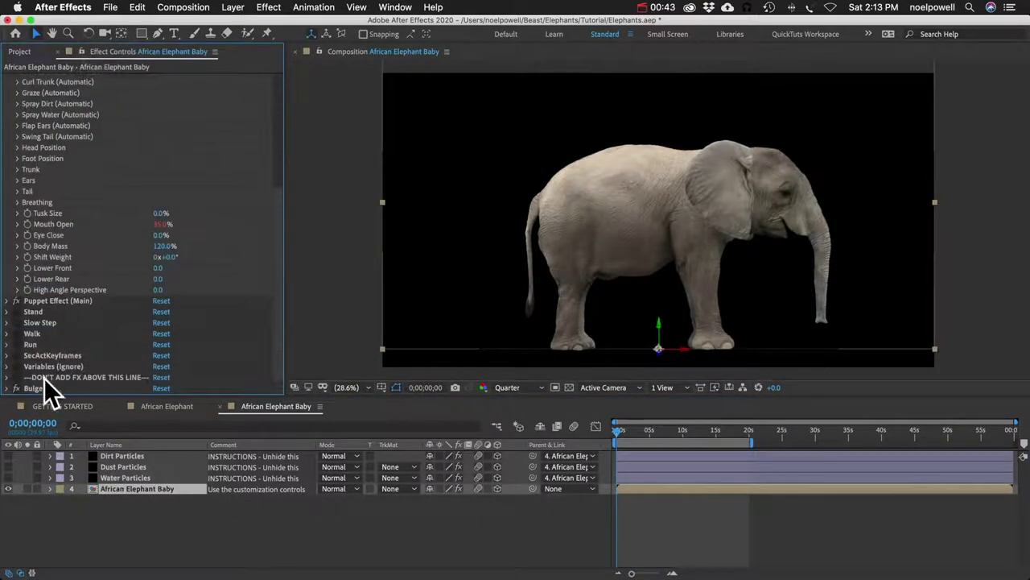
Examine the Bulge effect and the precomp of the African Elephant Baby layer, and return to the African Elephant Baby composition.
{"action": "left_click", "coordinate": [34, 388]}
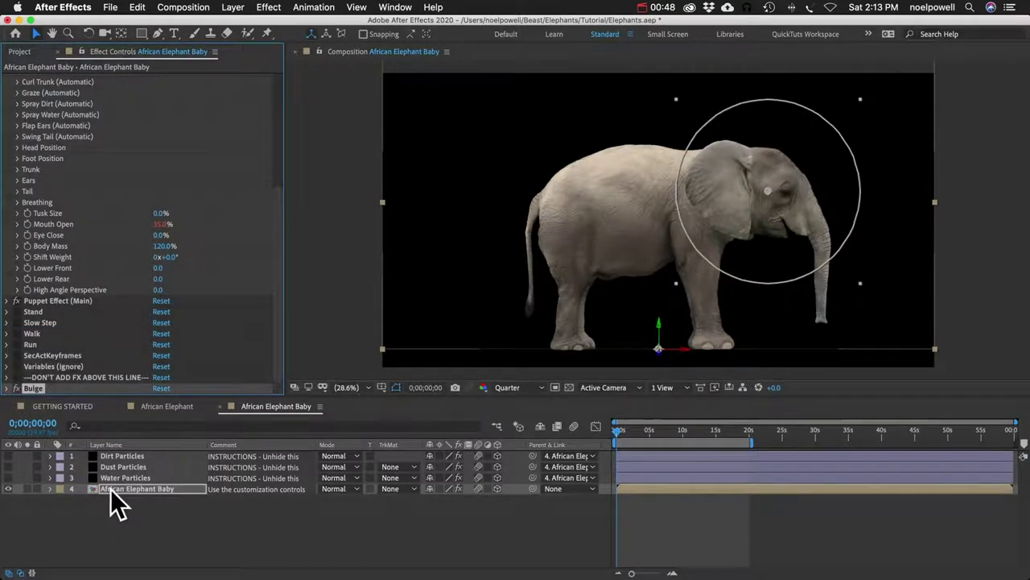
{"action": "double_click", "coordinate": [113, 489]}
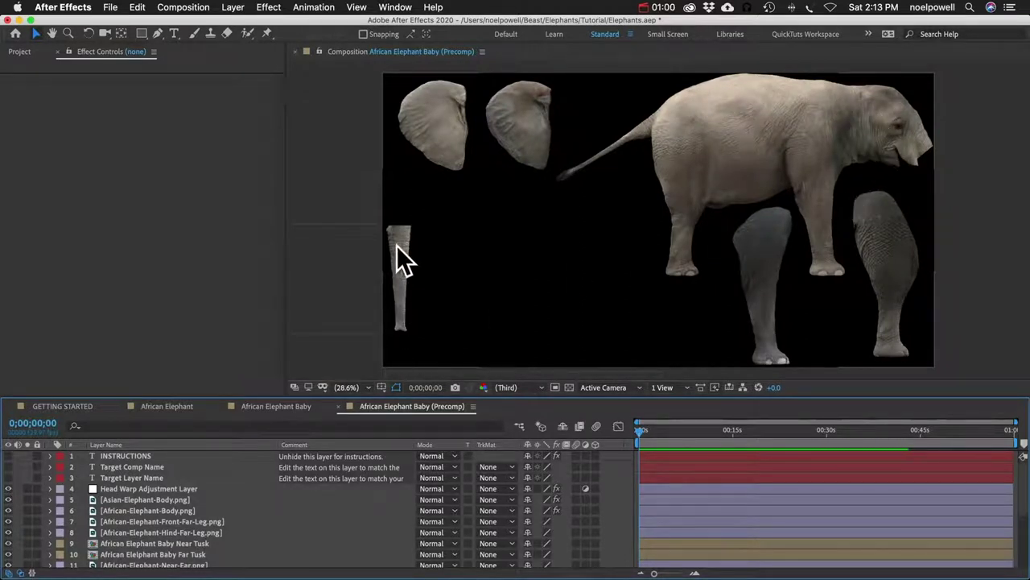
{"action": "left_click", "coordinate": [265, 407]}
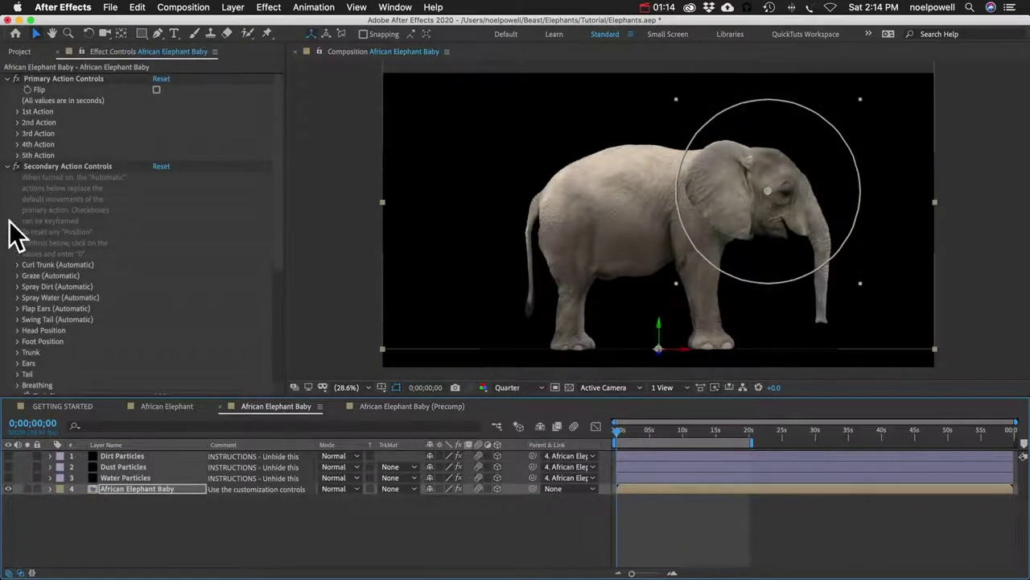
Turn on the automatic Graze action for the baby elephant, go to 0;00;02;01, and pull the trunk-tip control point slightly downward.
{"action": "left_click", "coordinate": [18, 275]}
{"action": "left_click", "coordinate": [156, 286]}
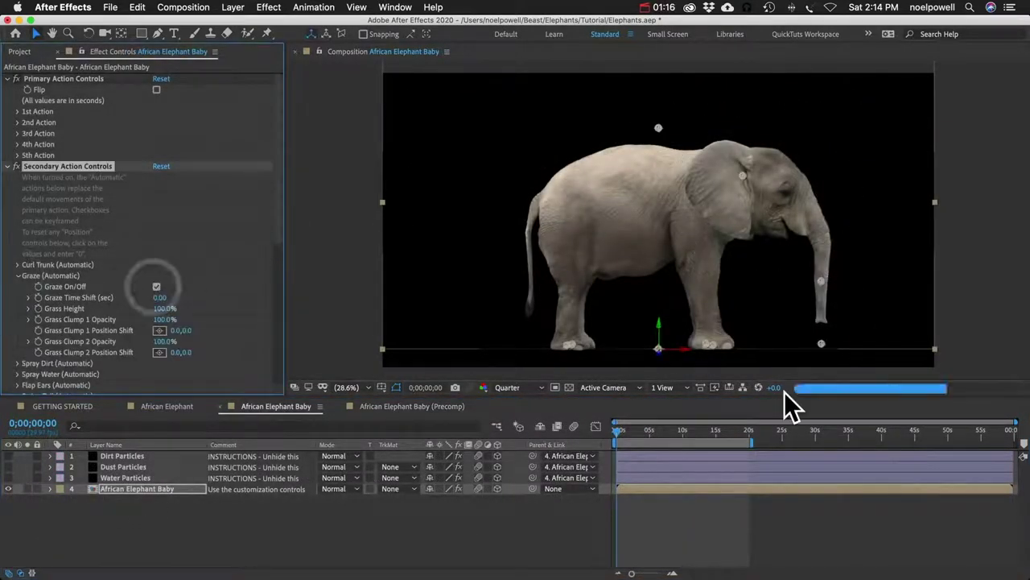
{"action": "left_click", "coordinate": [622, 434]}
{"action": "left_click_drag", "start_coordinate": [622, 435], "coordinate": [630, 435]}
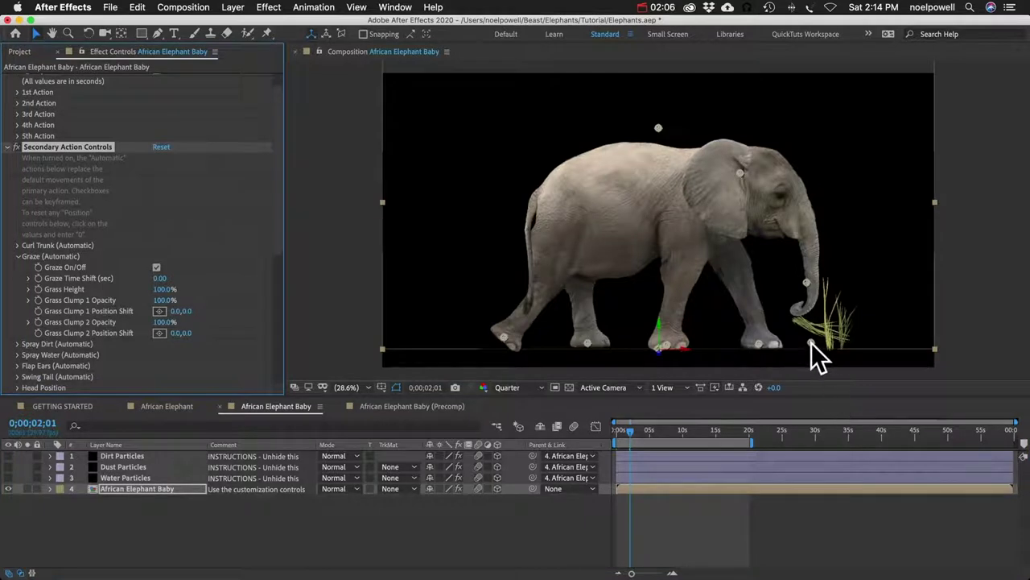
{"action": "left_click_drag", "start_coordinate": [811, 344], "coordinate": [816, 366]}
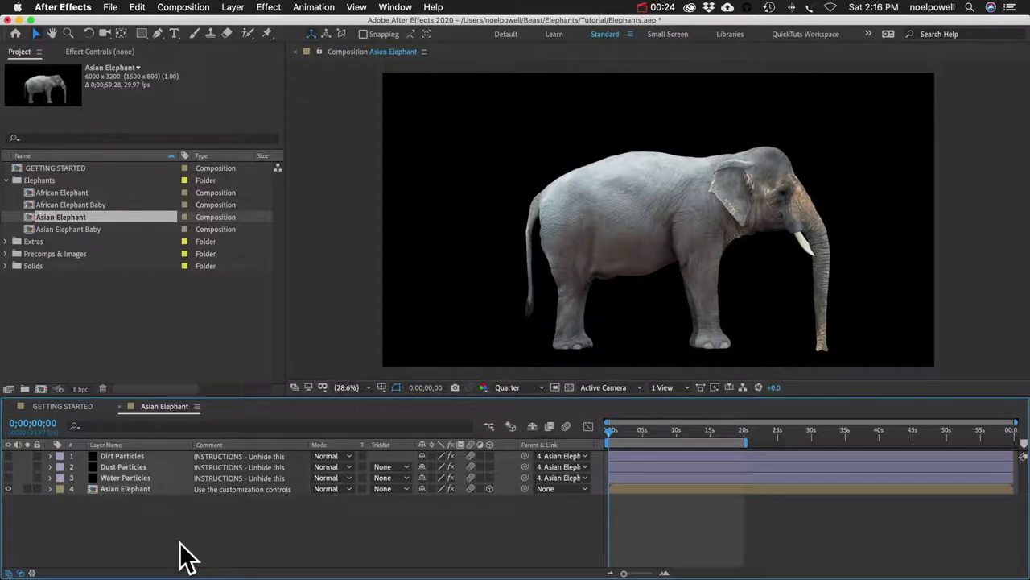
Open the Asian Elephant layer's precomp for inspection, return to its composition, and show the layer's effect controls.
{"action": "left_click", "coordinate": [113, 489]}
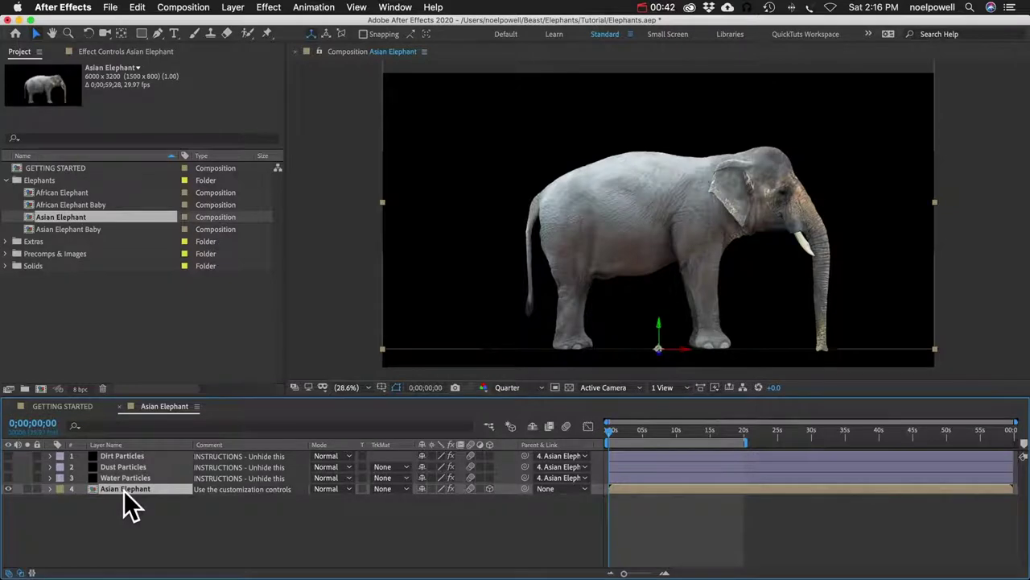
{"action": "double_click", "coordinate": [124, 489]}
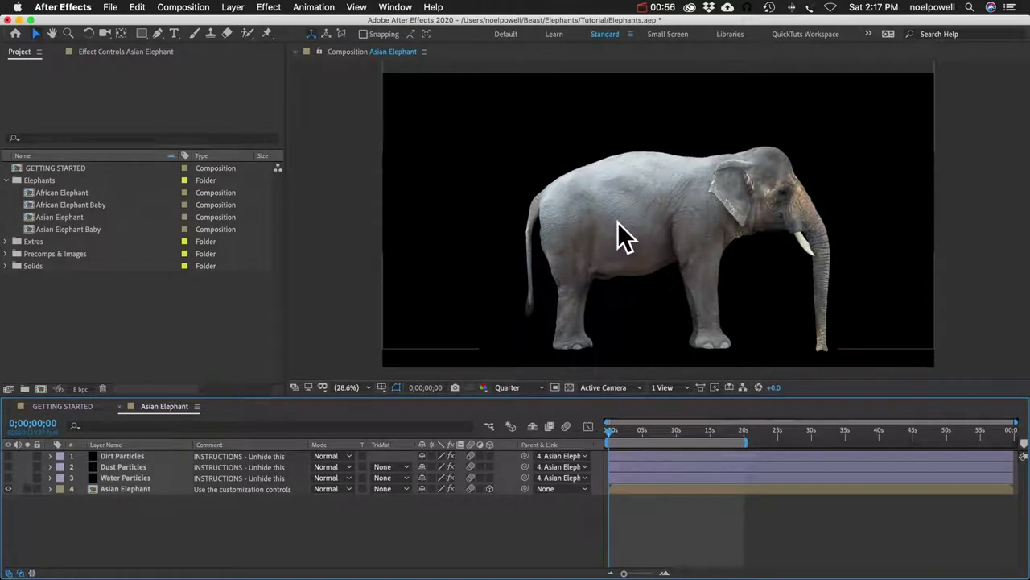
{"action": "left_click", "coordinate": [129, 488]}
{"action": "left_click", "coordinate": [117, 51]}
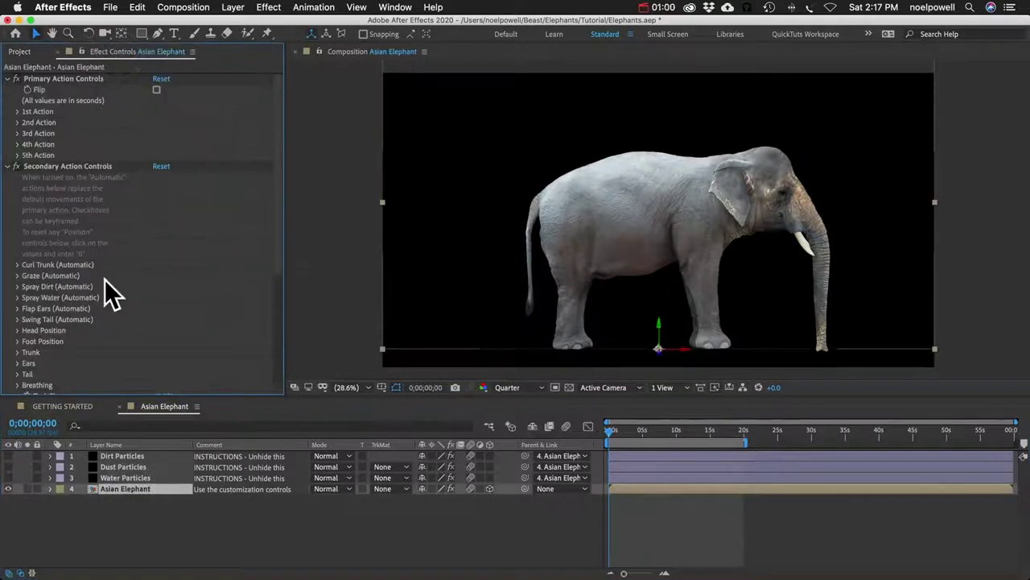
Set the Asian Elephant's Curl Trunk Time Shift to 2 seconds and collapse the Curl Trunk group.
{"action": "scroll", "coordinate": [105, 279], "scroll_direction": "down", "scroll_amount": 3}
{"action": "left_click", "coordinate": [18, 206]}
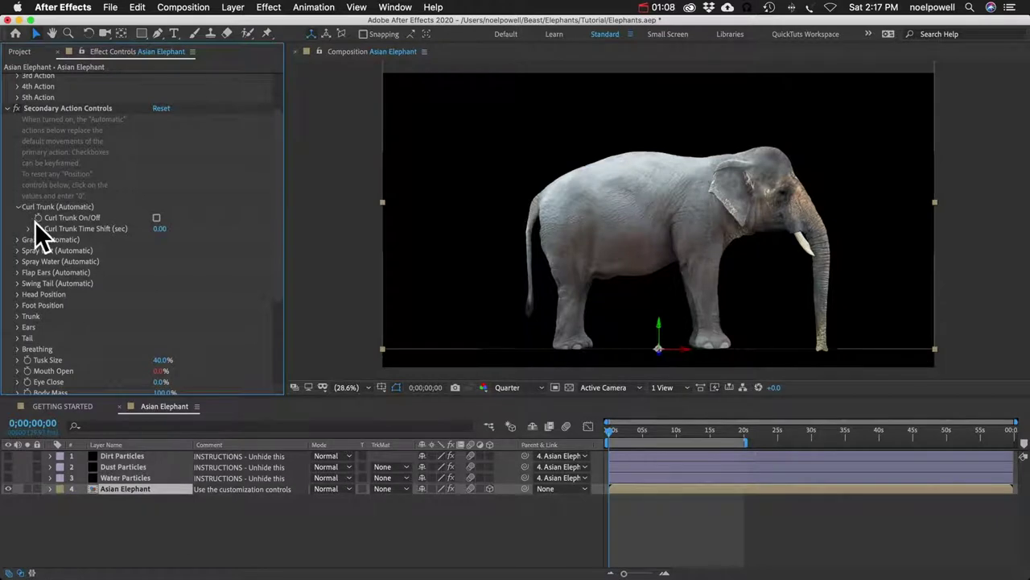
{"action": "left_click", "coordinate": [158, 230]}
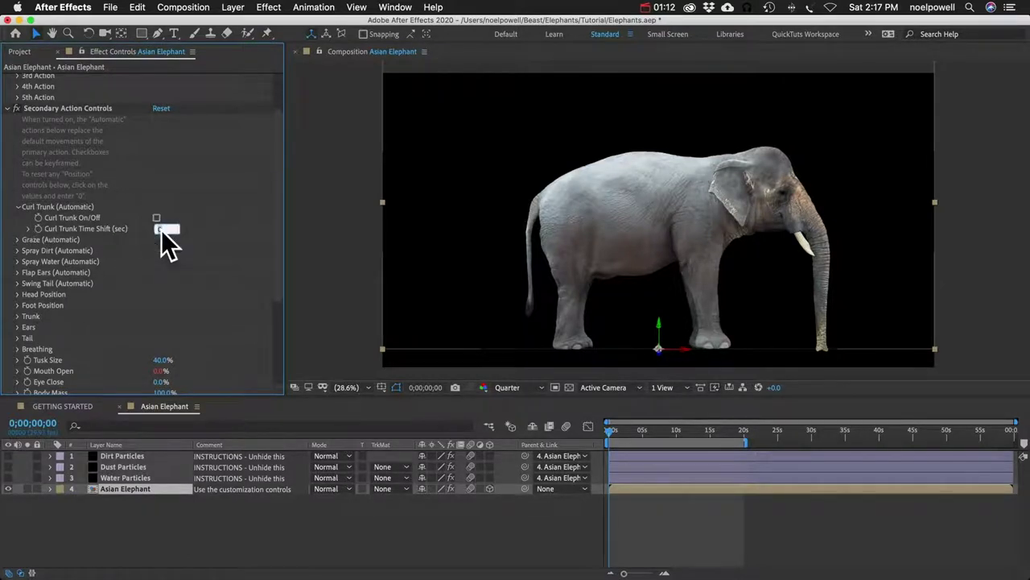
{"action": "type", "text": "2"}
{"action": "key", "text": "Return"}
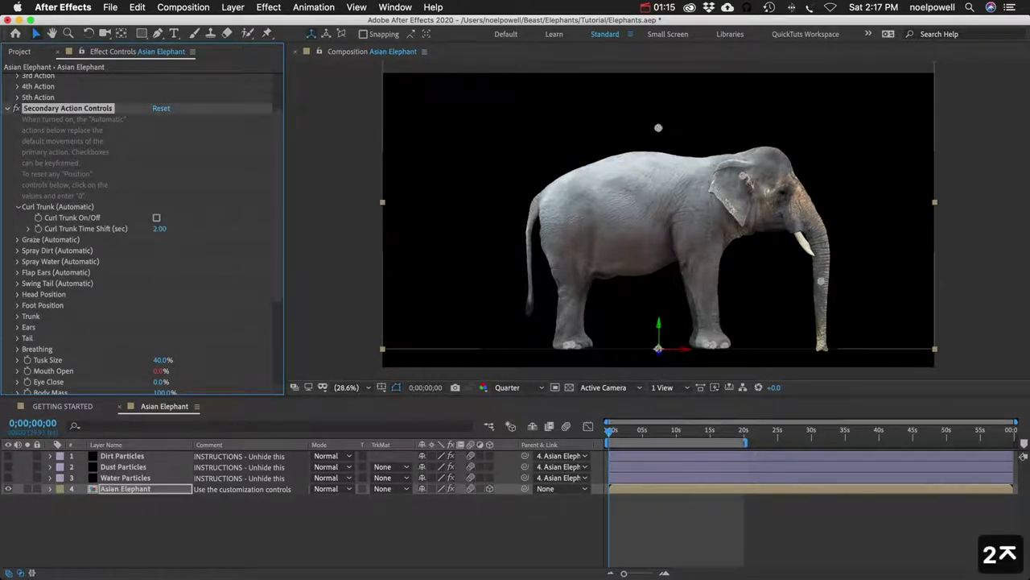
{"action": "left_click", "coordinate": [18, 207]}
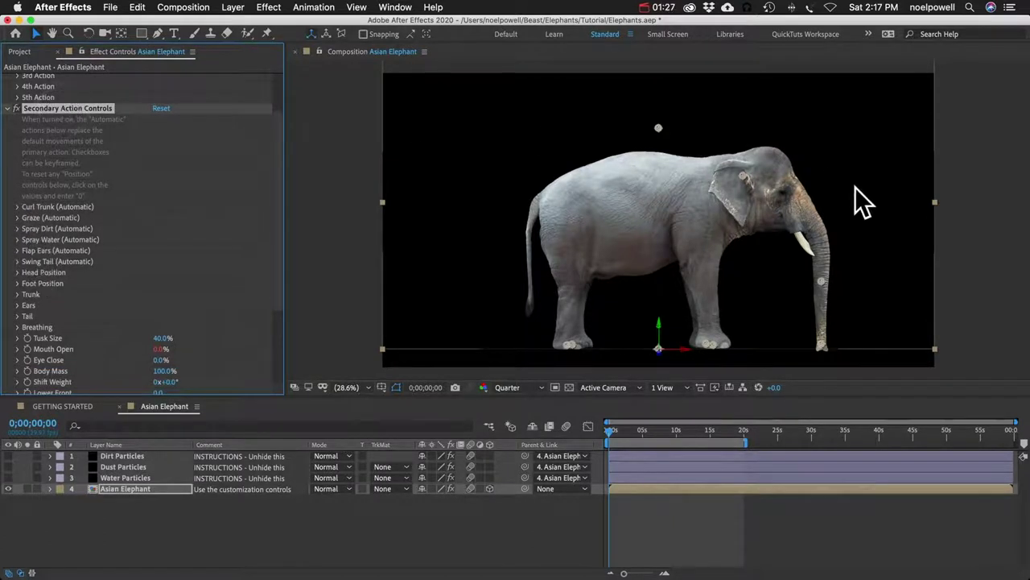
Pose the Asian elephant with lowered head and forward-reaching trunk, and set Body Mass to 90%, Lower Front to -96 and Lower Rear to 15.
{"action": "left_click_drag", "start_coordinate": [743, 174], "coordinate": [743, 172]}
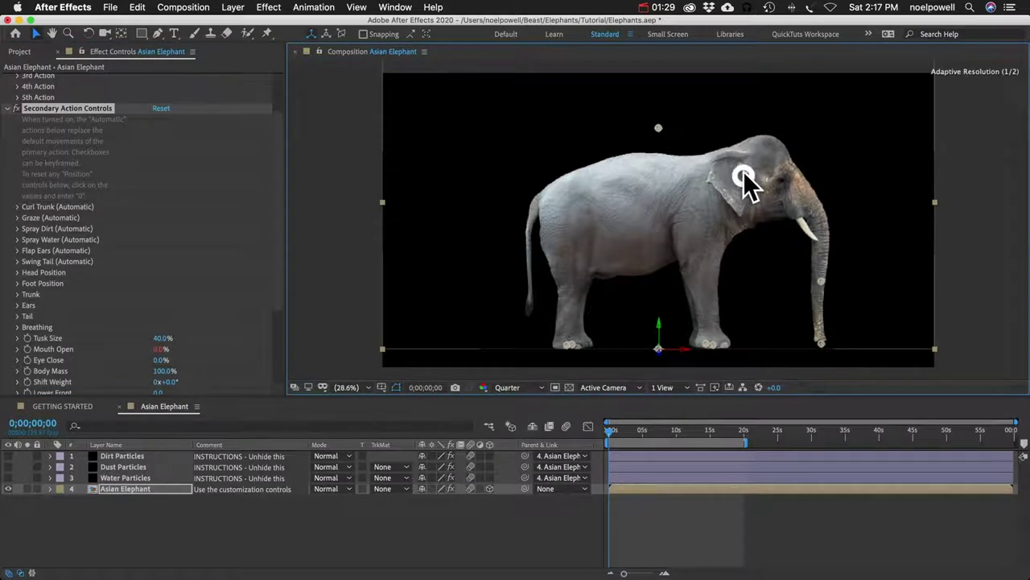
{"action": "left_click_drag", "start_coordinate": [828, 350], "coordinate": [874, 321]}
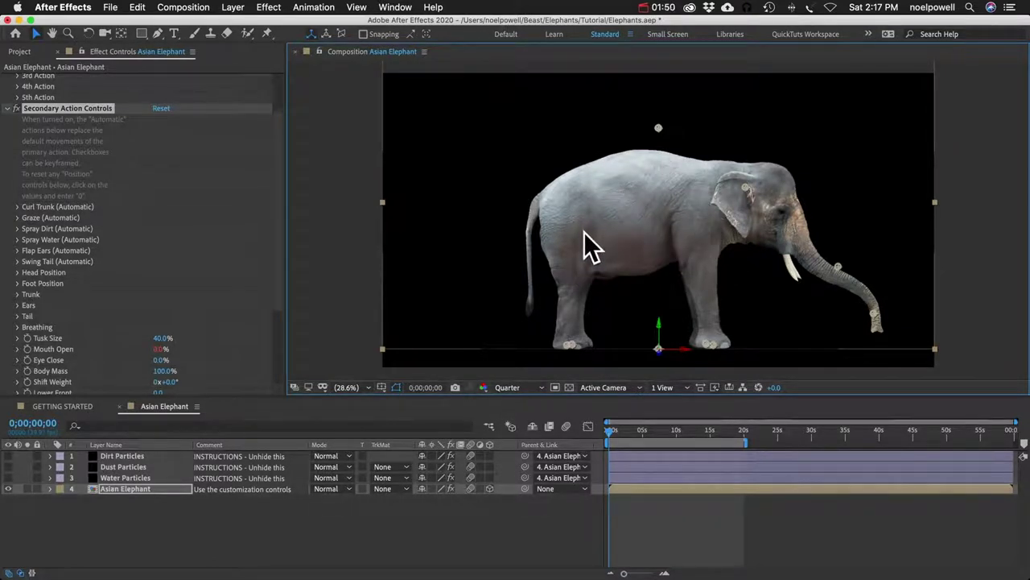
{"action": "scroll", "coordinate": [85, 356], "scroll_direction": "down", "scroll_amount": 5}
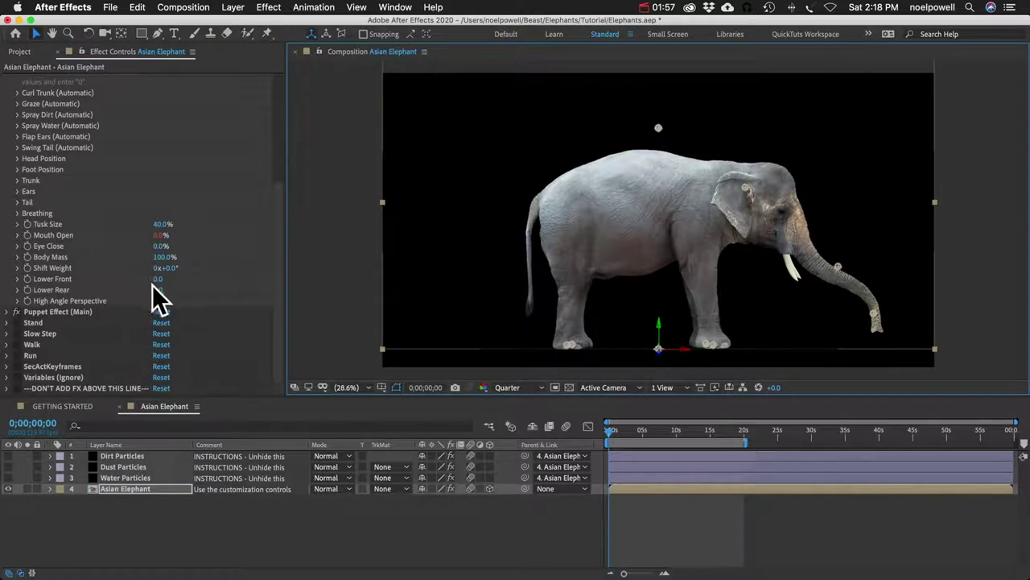
{"action": "left_click_drag", "start_coordinate": [158, 289], "coordinate": [108, 298]}
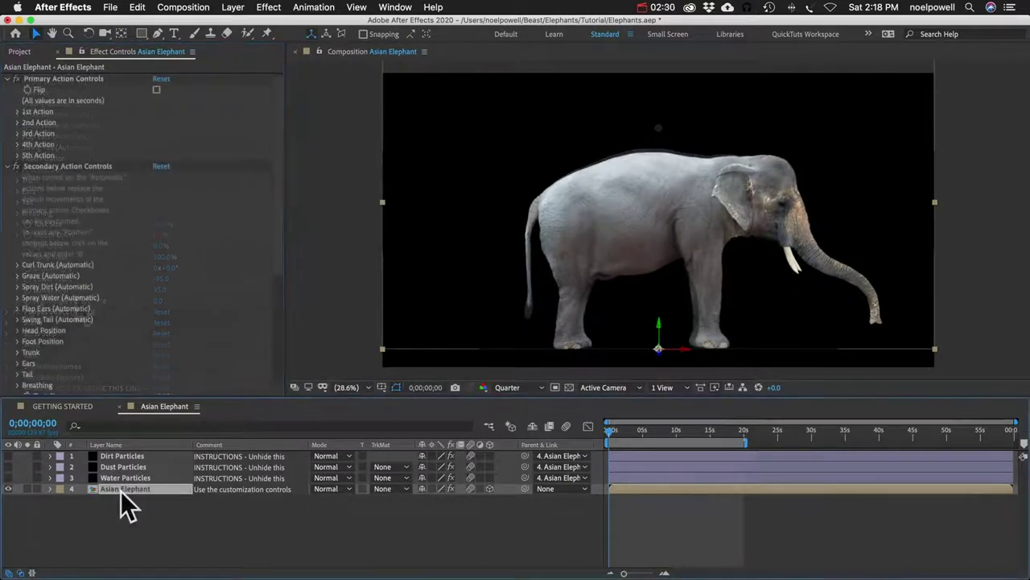
List all effects of the Asian Elephant layer in the timeline and look through them.
{"action": "left_click", "coordinate": [121, 490]}
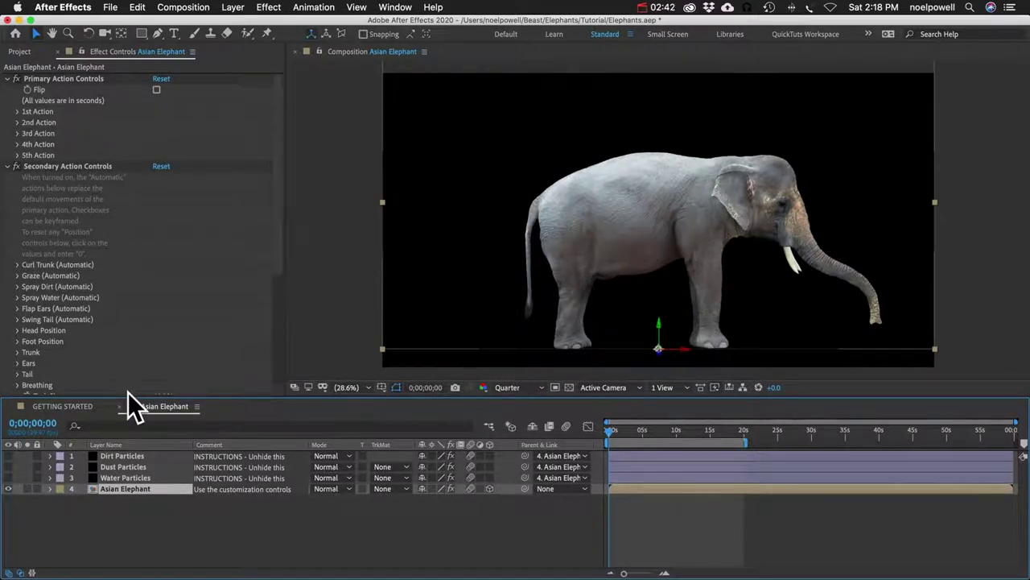
{"action": "key", "text": "e"}
{"action": "scroll", "coordinate": [122, 540], "scroll_direction": "down", "scroll_amount": 2}
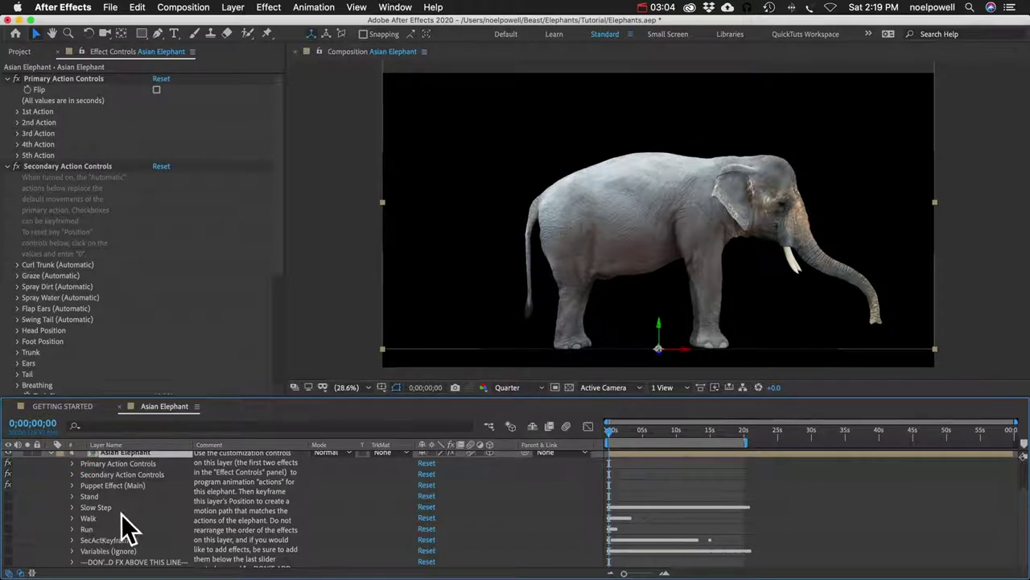
Reveal the keyframed properties of the Asian Elephant layer and view the Walk effect's keyframes on an enlarged time scale.
{"action": "left_click", "coordinate": [128, 453]}
{"action": "key", "text": "u"}
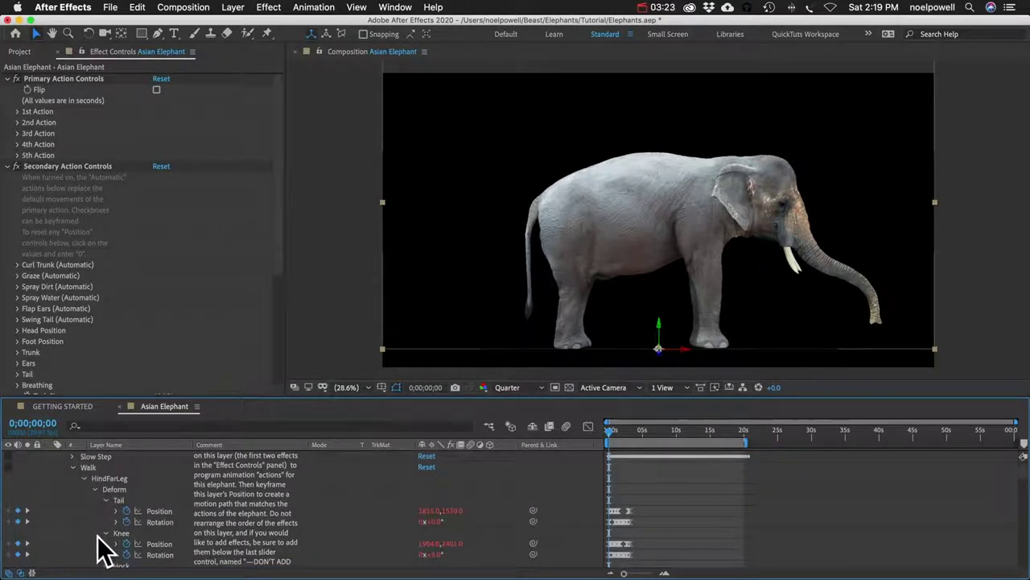
{"action": "scroll", "coordinate": [98, 547], "scroll_direction": "down", "scroll_amount": 1}
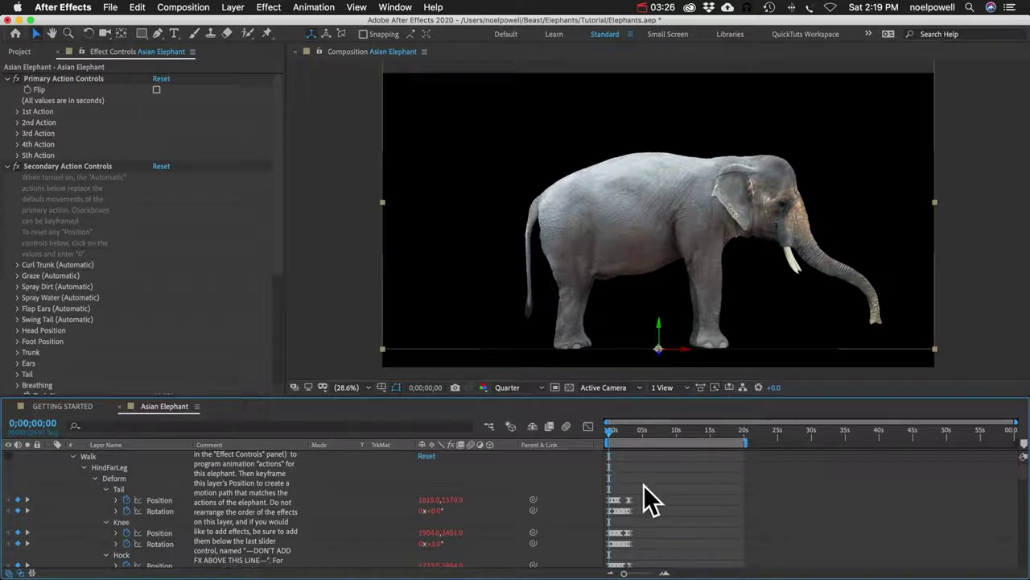
{"action": "key", "text": "equal"}
{"action": "key", "text": "equal"}
{"action": "key", "text": "equal"}
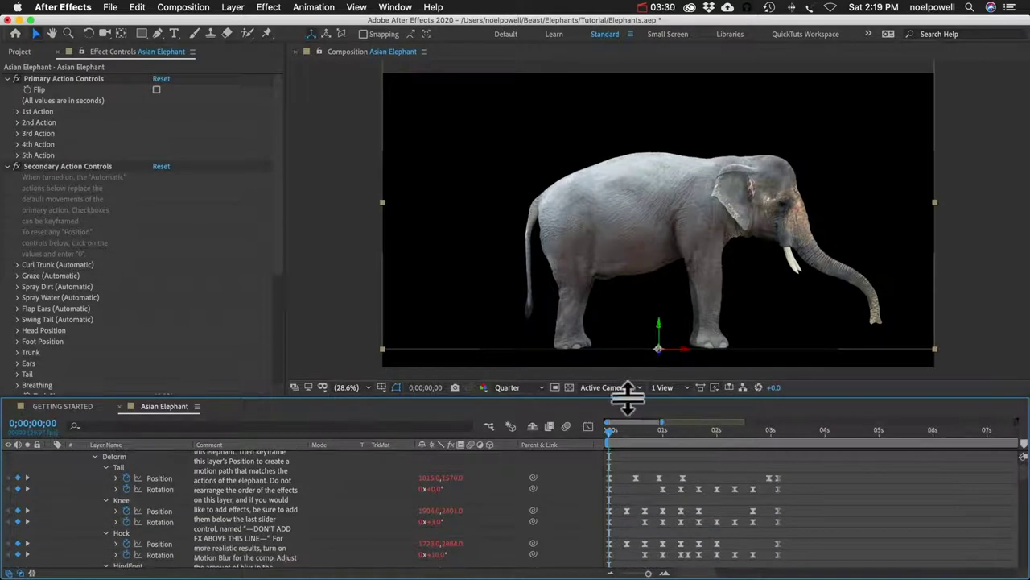
Enlarge the timeline, select the Walk keyframes, and try compressing them to end at about 1.5 seconds.
{"action": "left_click_drag", "start_coordinate": [628, 396], "coordinate": [616, 152]}
{"action": "left_click", "coordinate": [809, 232]}
{"action": "left_click_drag", "start_coordinate": [811, 230], "coordinate": [605, 411]}
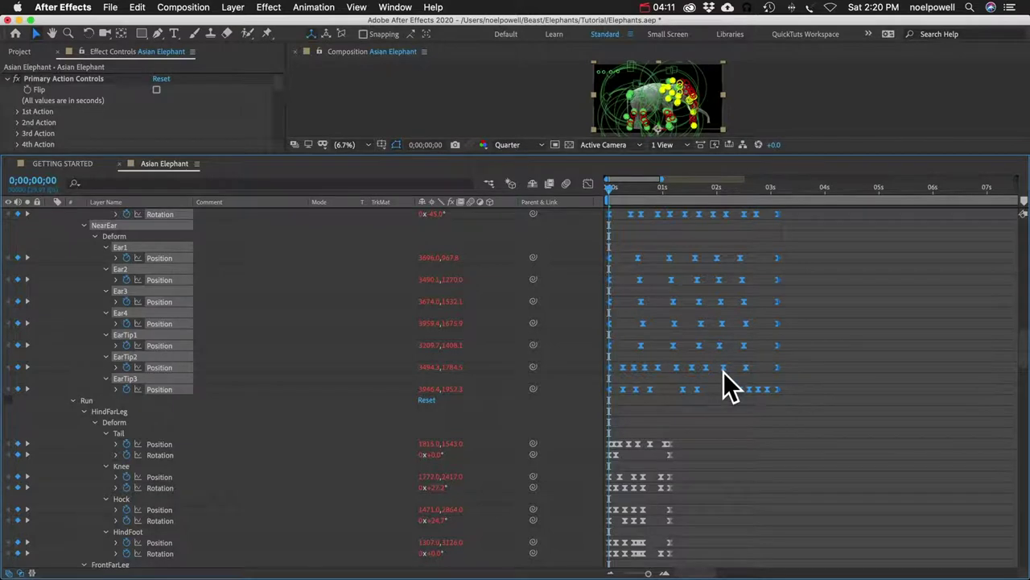
{"action": "mouse_move", "coordinate": [778, 369]}
{"action": "left_click_drag", "start_coordinate": [778, 301], "coordinate": [688, 309]}
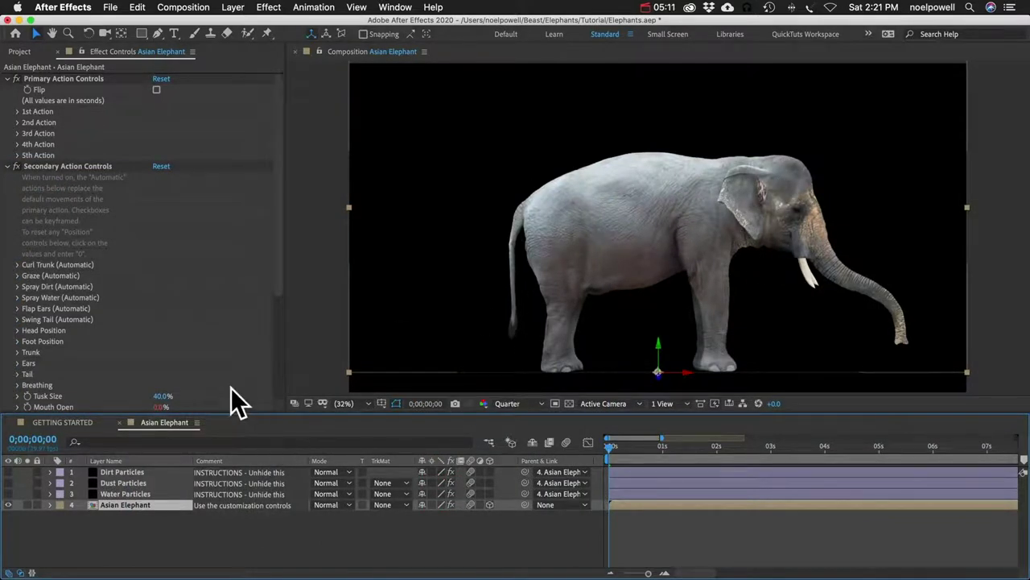
Give the timeline more height, list the Asian Elephant layer's effects, and show the puppet pins of the Run effect.
{"action": "scroll", "coordinate": [66, 335], "scroll_direction": "down", "scroll_amount": 3}
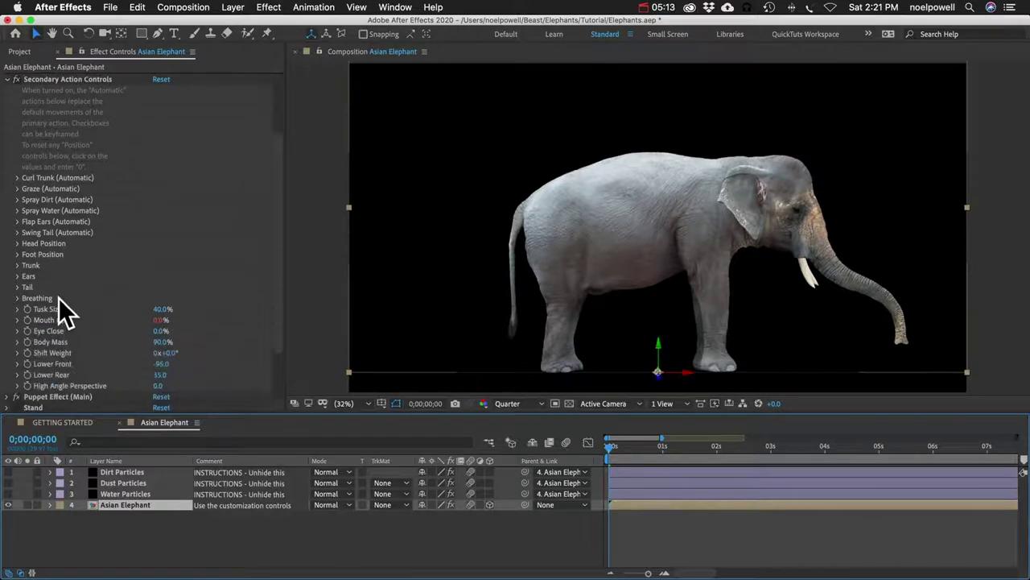
{"action": "left_click_drag", "start_coordinate": [177, 415], "coordinate": [150, 288]}
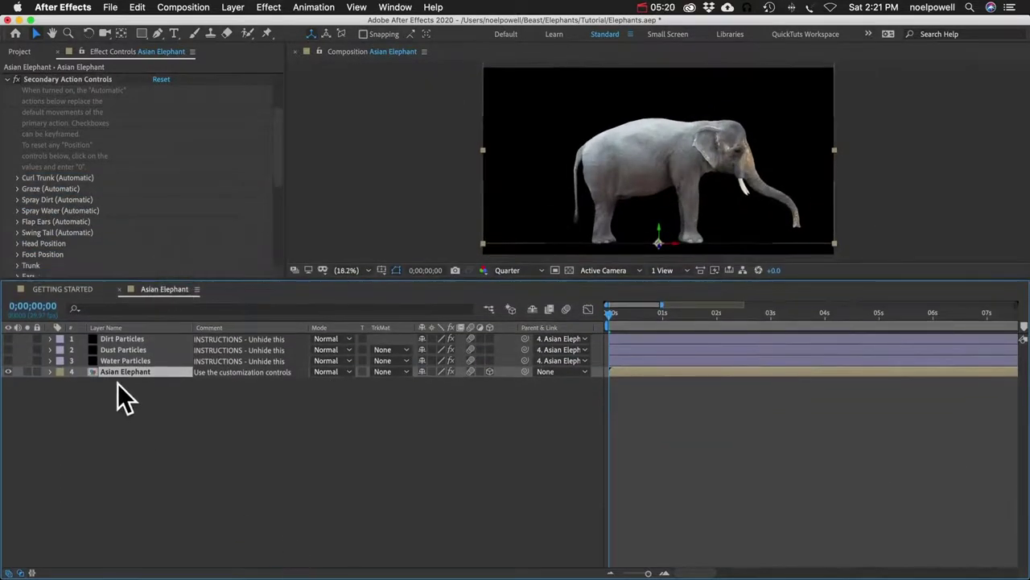
{"action": "key", "text": "e"}
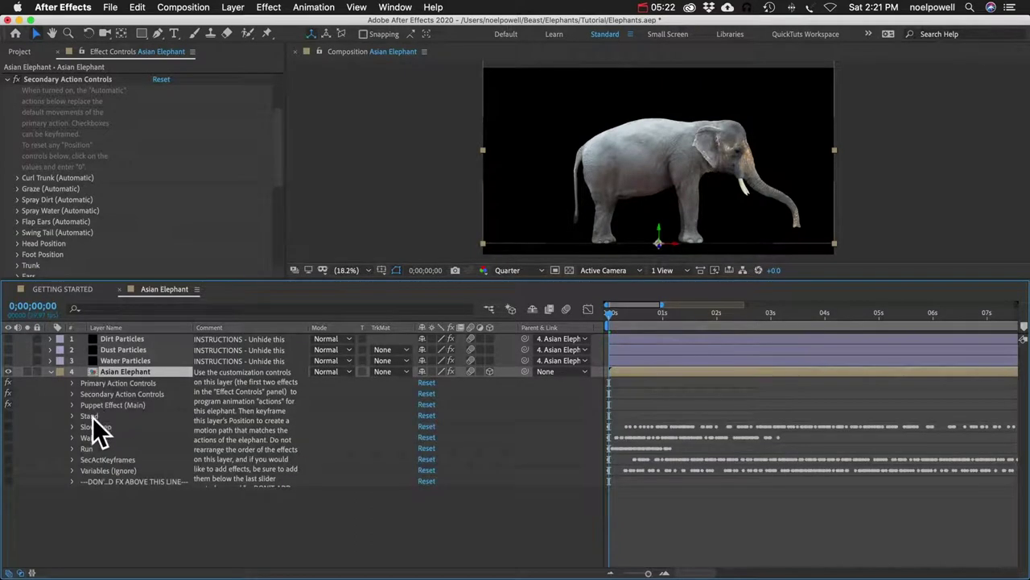
{"action": "left_click", "coordinate": [82, 451]}
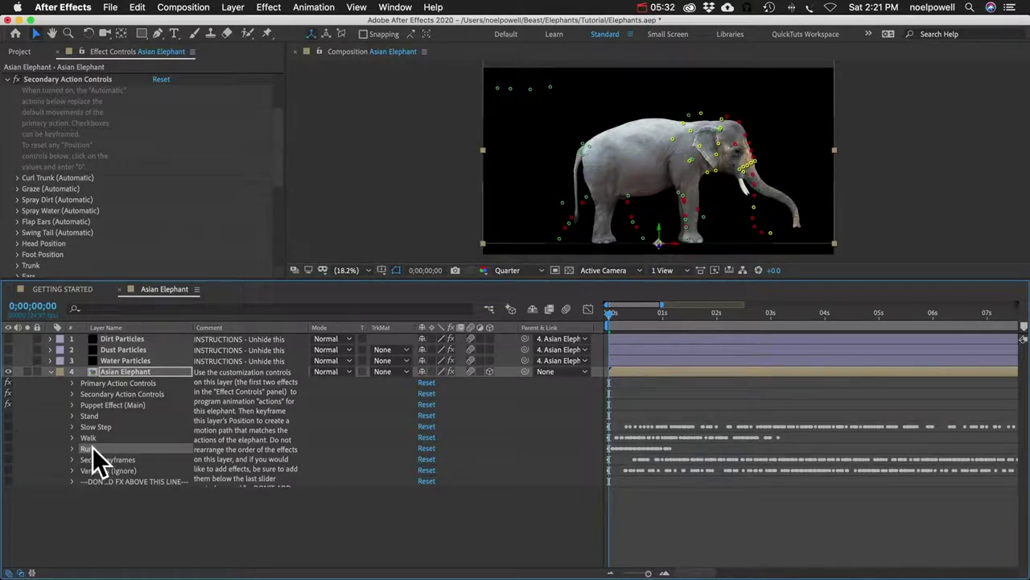
Expand Puppet Effect (Main) and look through its list of meshes.
{"action": "left_click", "coordinate": [109, 406]}
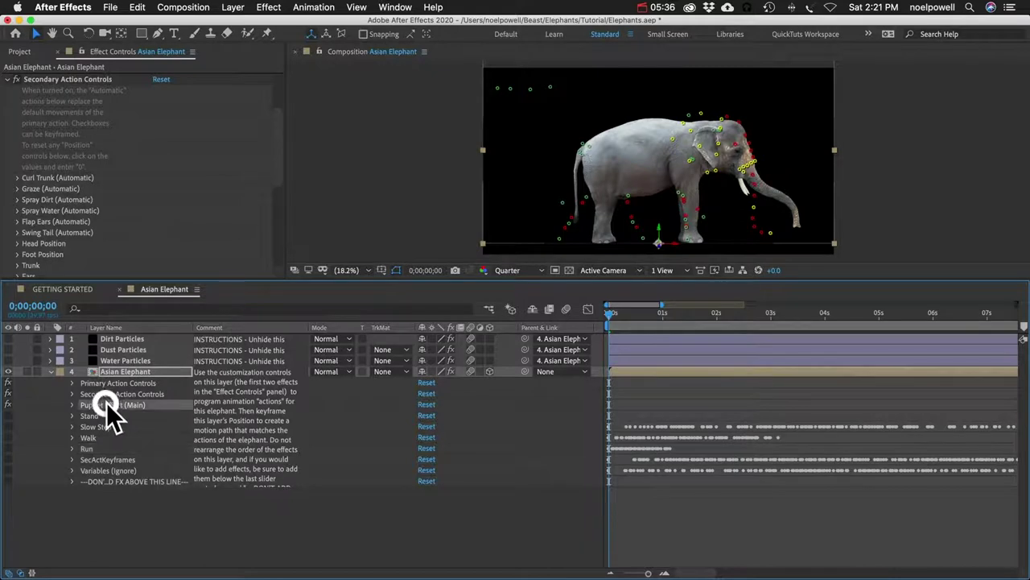
{"action": "left_click", "coordinate": [72, 405]}
{"action": "scroll", "coordinate": [110, 419], "scroll_direction": "down", "scroll_amount": 2}
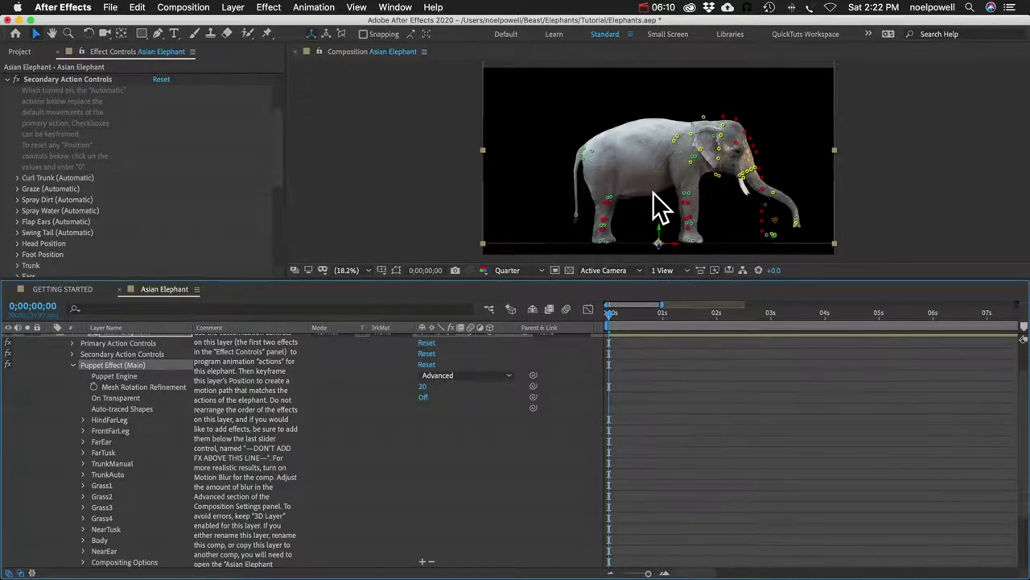
Compare the HindFarLeg and FrontFarLeg meshes, and select the Shoulder through Foot pins among FrontFarLeg's Deform pins.
{"action": "left_click", "coordinate": [111, 420]}
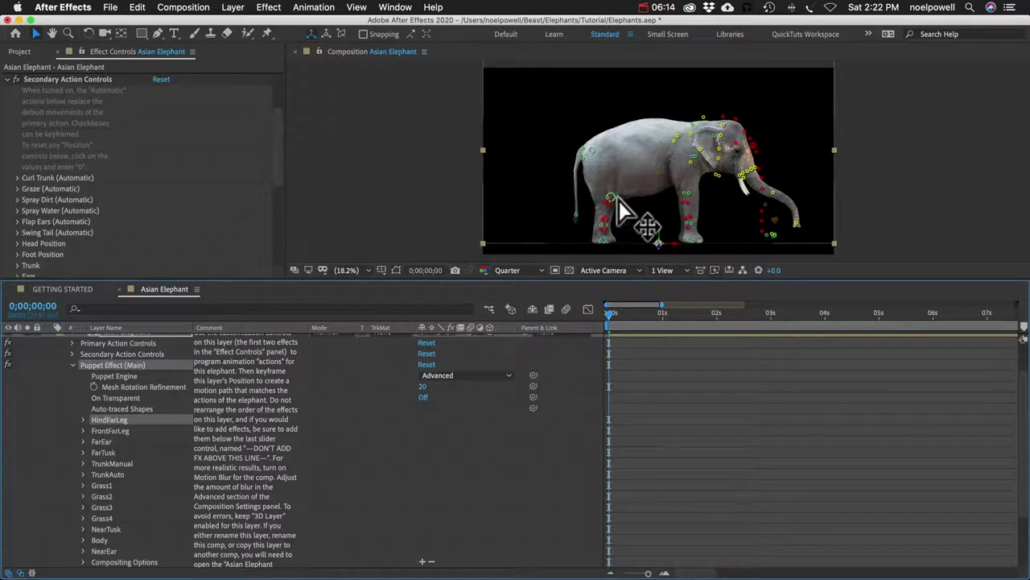
{"action": "left_click", "coordinate": [111, 430]}
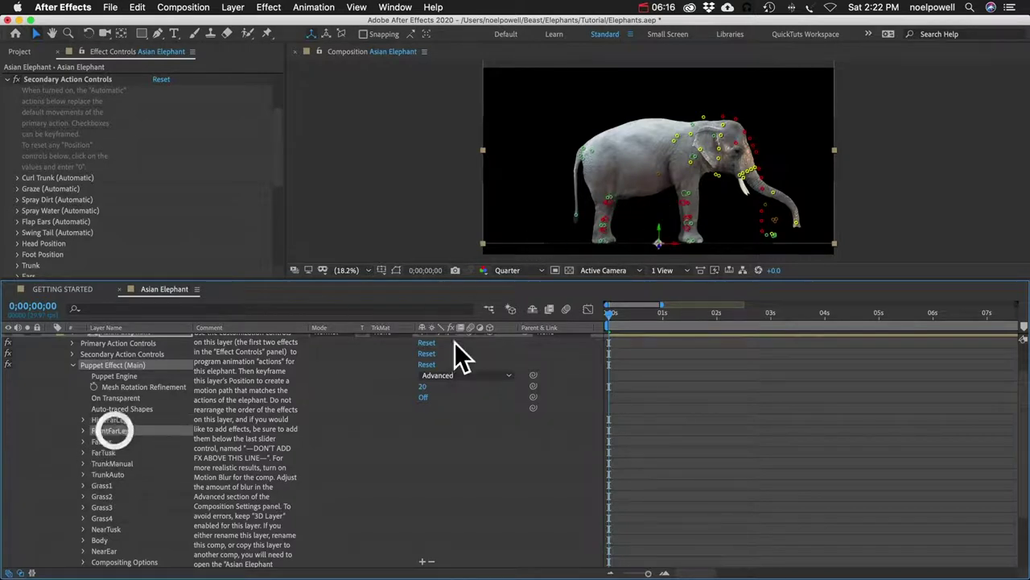
{"action": "left_click", "coordinate": [83, 431]}
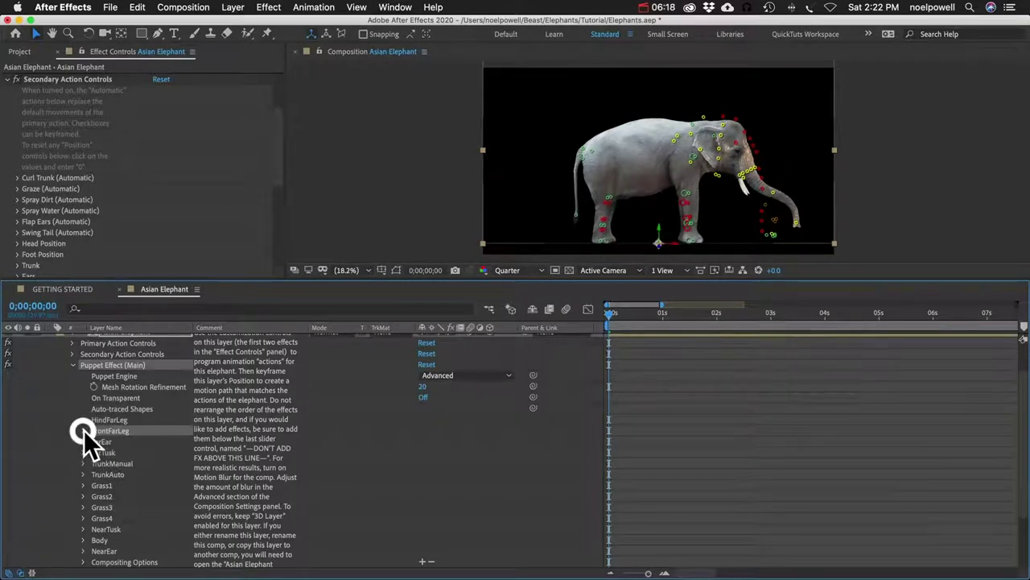
{"action": "left_click", "coordinate": [94, 465]}
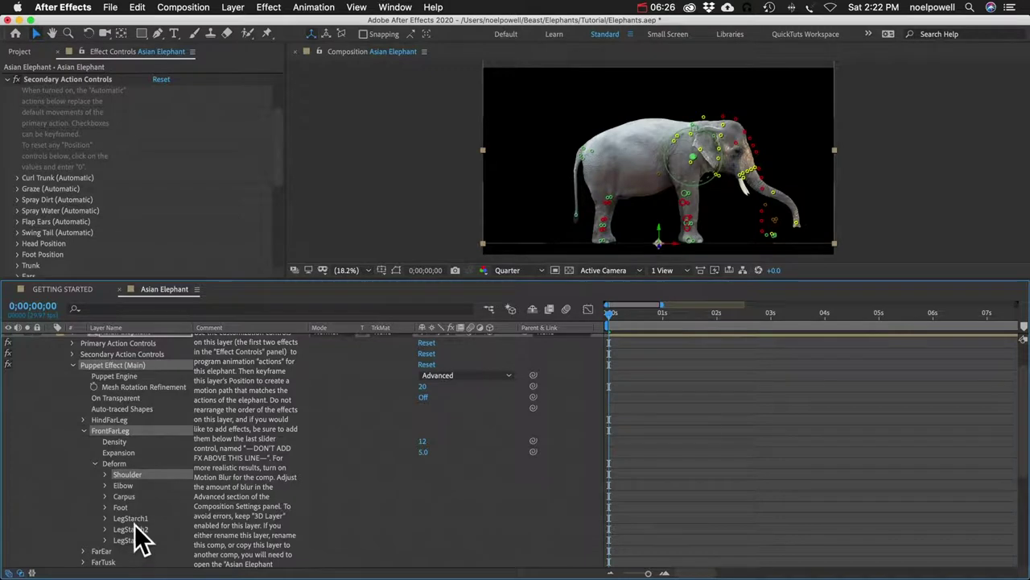
{"action": "left_click", "coordinate": [120, 509], "text": "shift"}
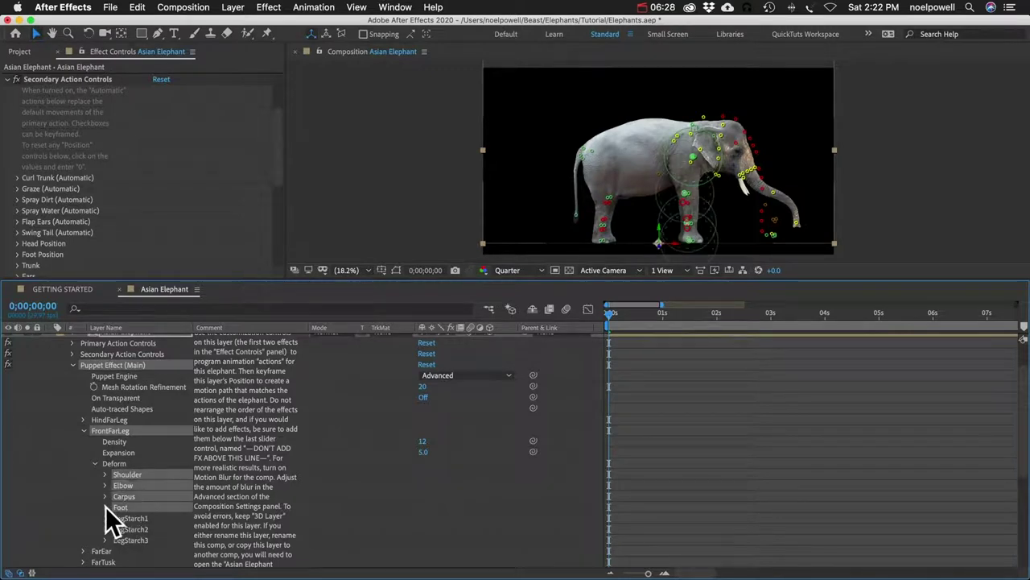
Expand FrontFarLeg's Shoulder, Elbow, Carpus and Foot pins and shift their horizontal Position together by about -160.
{"action": "left_click", "coordinate": [105, 508]}
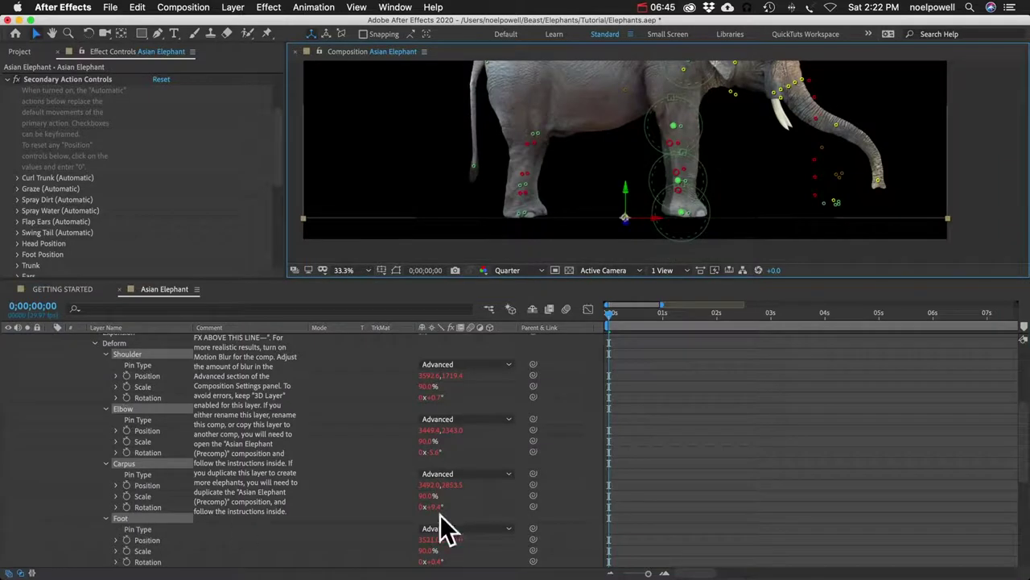
{"action": "left_click_drag", "start_coordinate": [425, 487], "coordinate": [329, 492]}
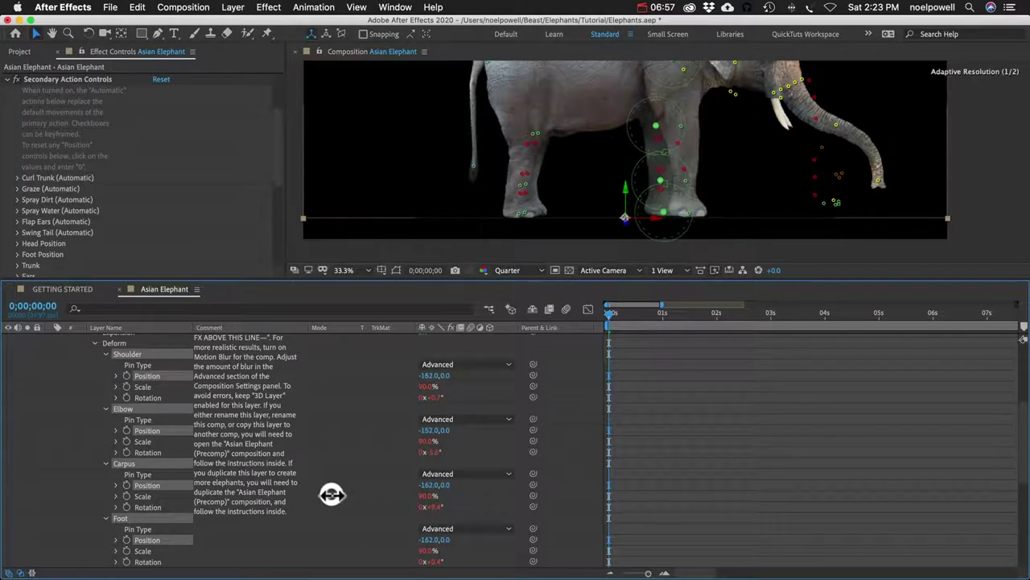
Select only the front far leg's Foot and Carpus pins in the composition and move both toward the tail by about 110.
{"action": "left_click", "coordinate": [663, 217]}
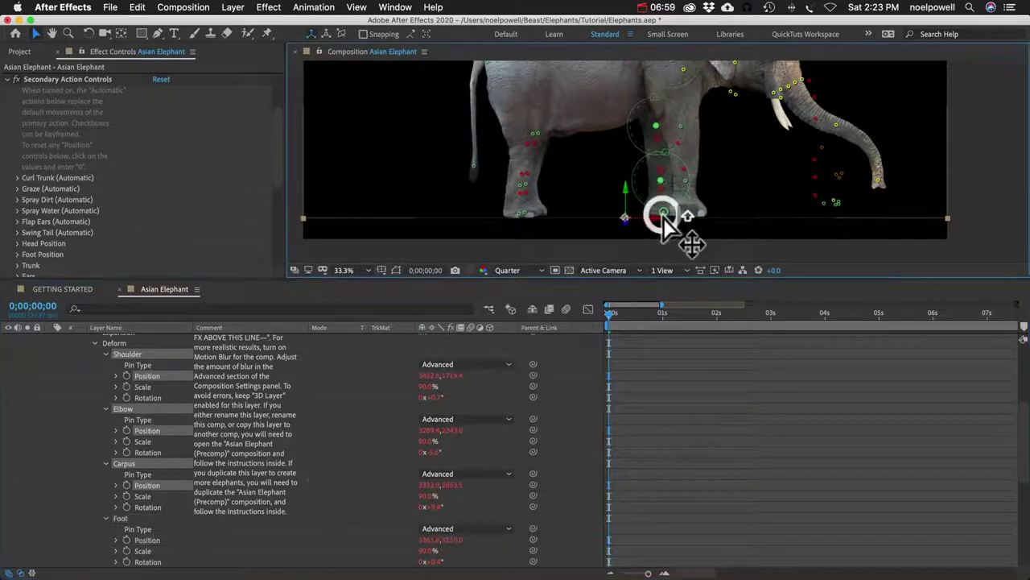
{"action": "left_click", "coordinate": [661, 184], "text": "shift"}
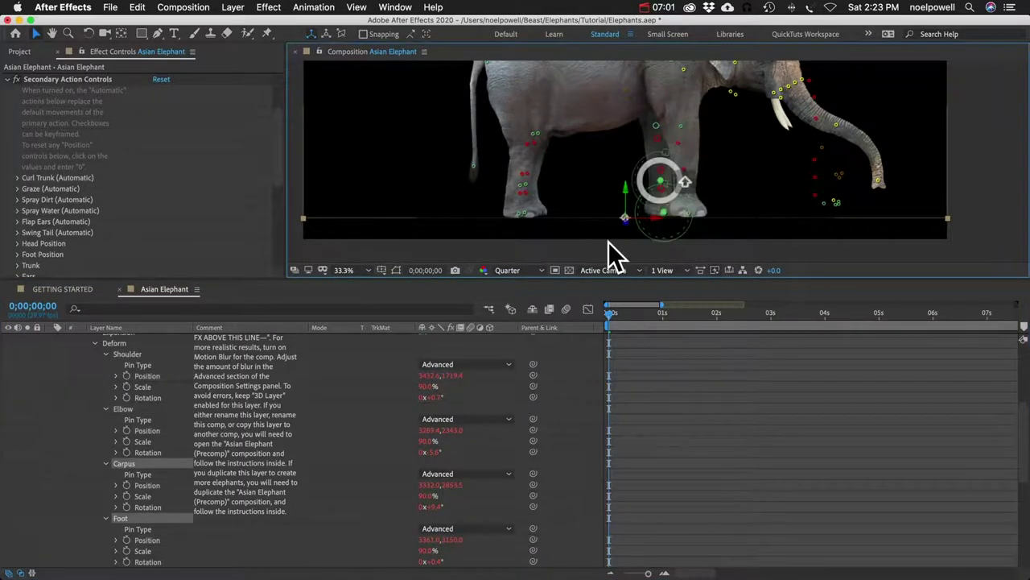
{"action": "left_click_drag", "start_coordinate": [663, 214], "coordinate": [528, 216]}
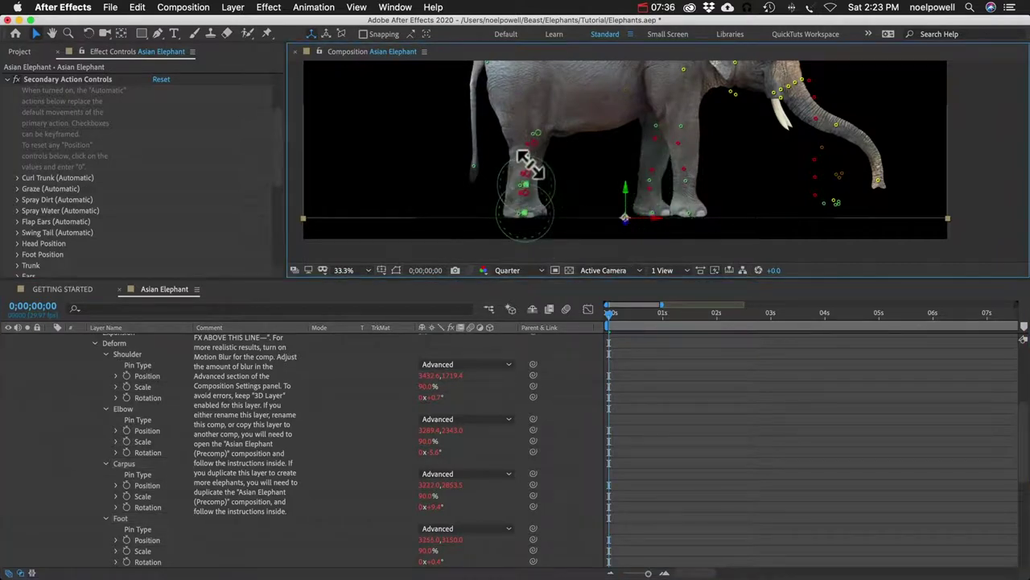
Adjust the hind far leg's pins, shifting the Position of HindFarLeg's Knee, Hock and HindFoot pins together toward the tail.
{"action": "left_click_drag", "start_coordinate": [540, 137], "coordinate": [550, 137]}
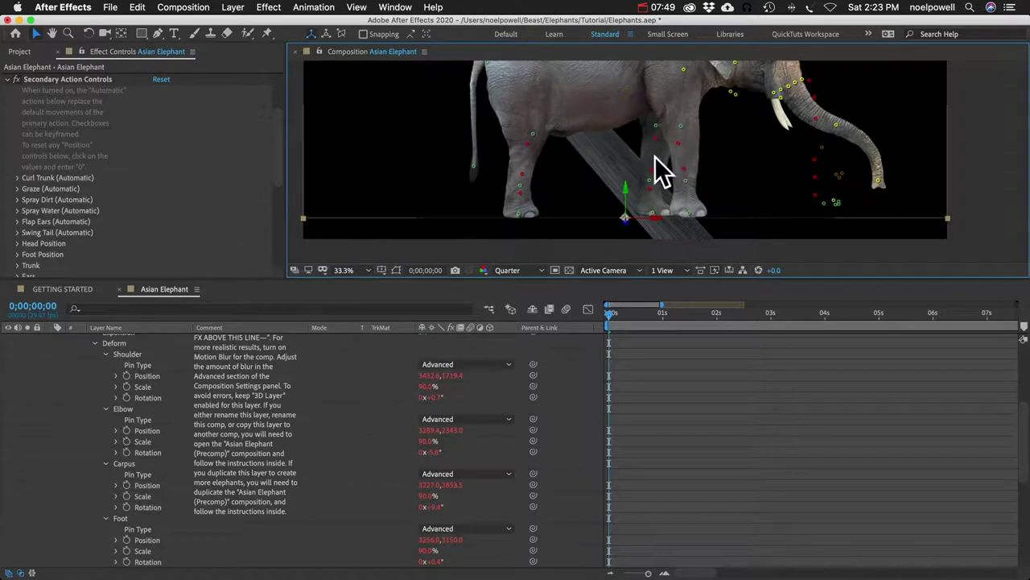
{"action": "scroll", "coordinate": [131, 371], "scroll_direction": "up", "scroll_amount": 3}
{"action": "left_click", "coordinate": [84, 365]}
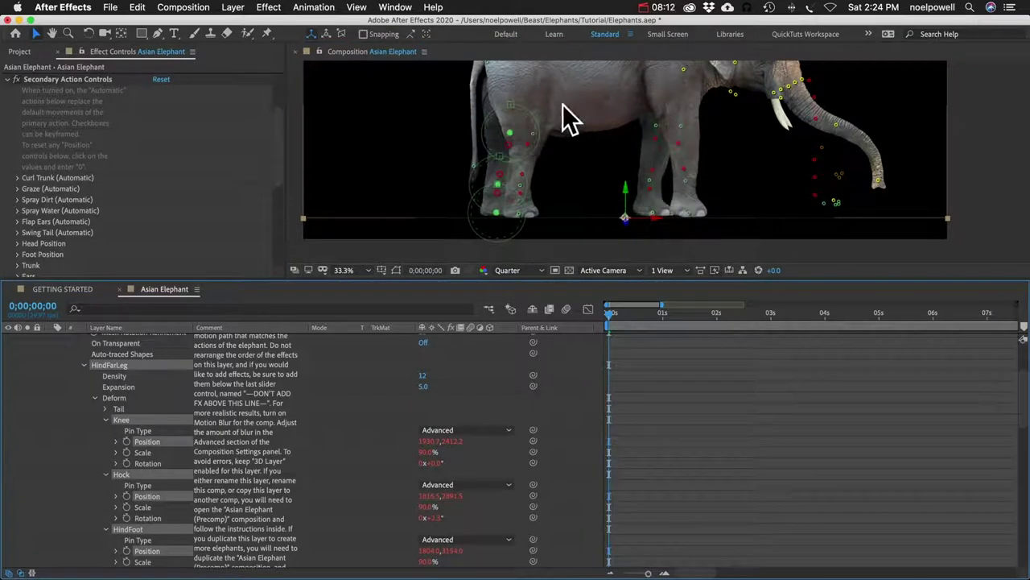
{"action": "left_click_drag", "start_coordinate": [573, 91], "coordinate": [587, 127]}
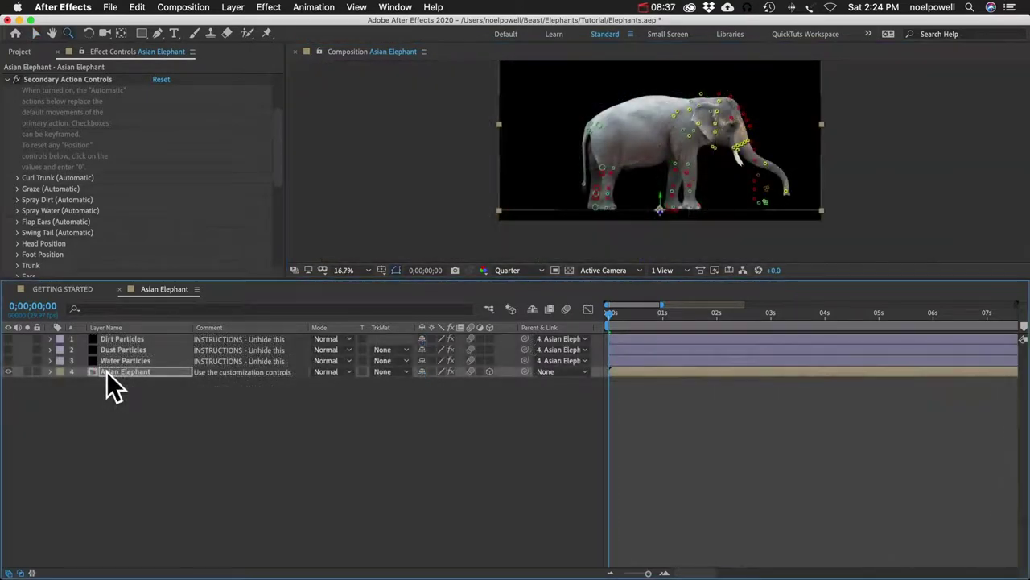
Open the Asian Elephant layer's precomp and enlarge the composition view to inspect the separate body parts.
{"action": "left_click", "coordinate": [106, 374]}
{"action": "double_click", "coordinate": [106, 371]}
{"action": "left_click_drag", "start_coordinate": [531, 284], "coordinate": [524, 415]}
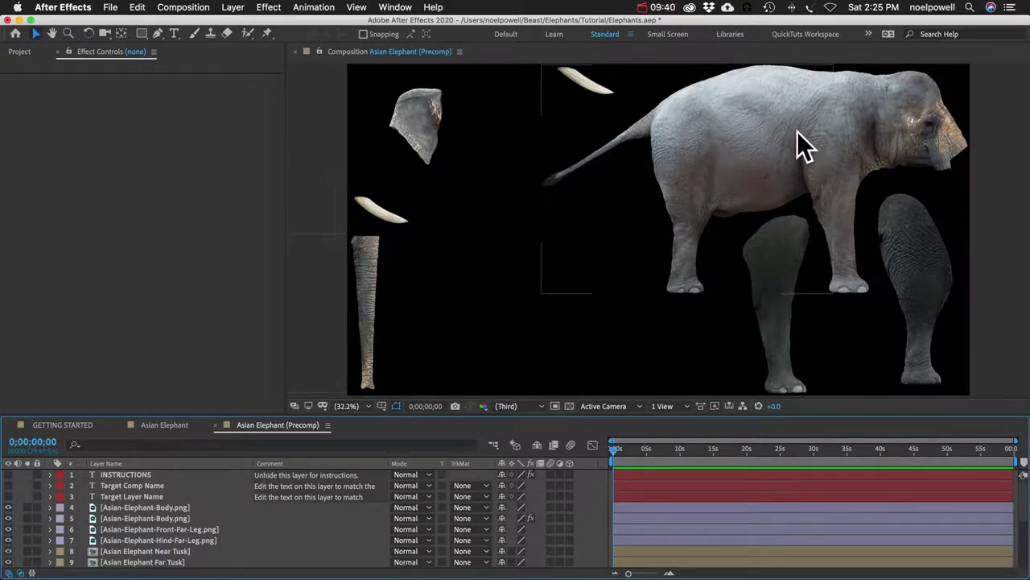
{"action": "key", "text": "h"}
{"action": "left_click_drag", "start_coordinate": [789, 111], "coordinate": [778, 161]}
{"action": "key", "text": "v"}
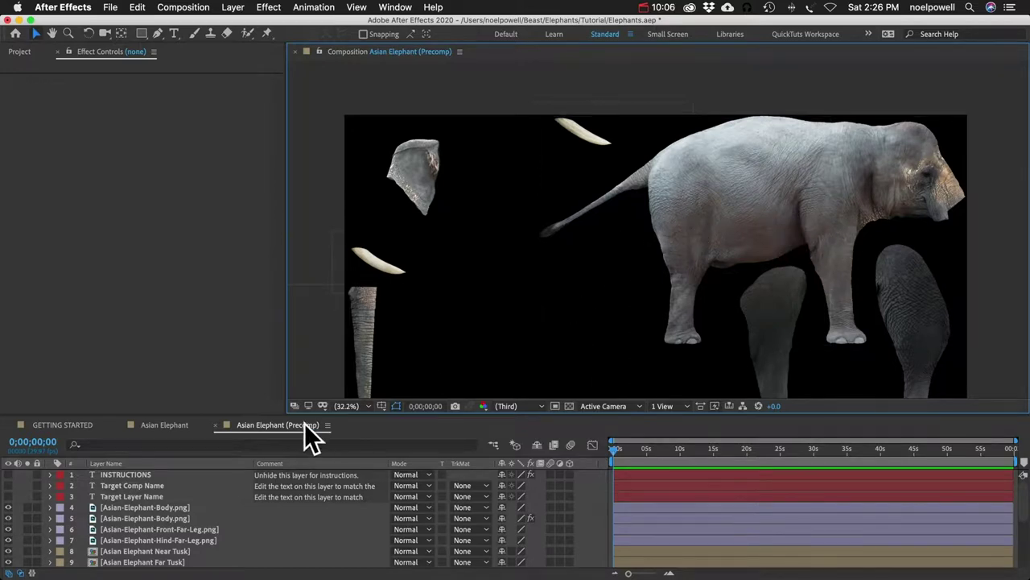
Compare the Asian Elephant composition with its precomp and bring up the project's file list.
{"action": "left_click", "coordinate": [172, 423]}
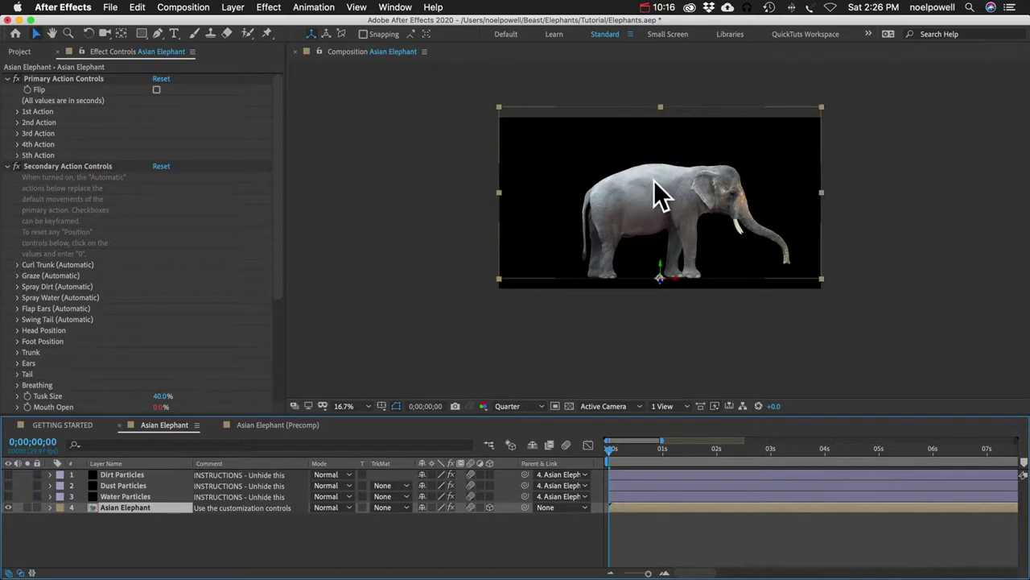
{"action": "left_click", "coordinate": [261, 425]}
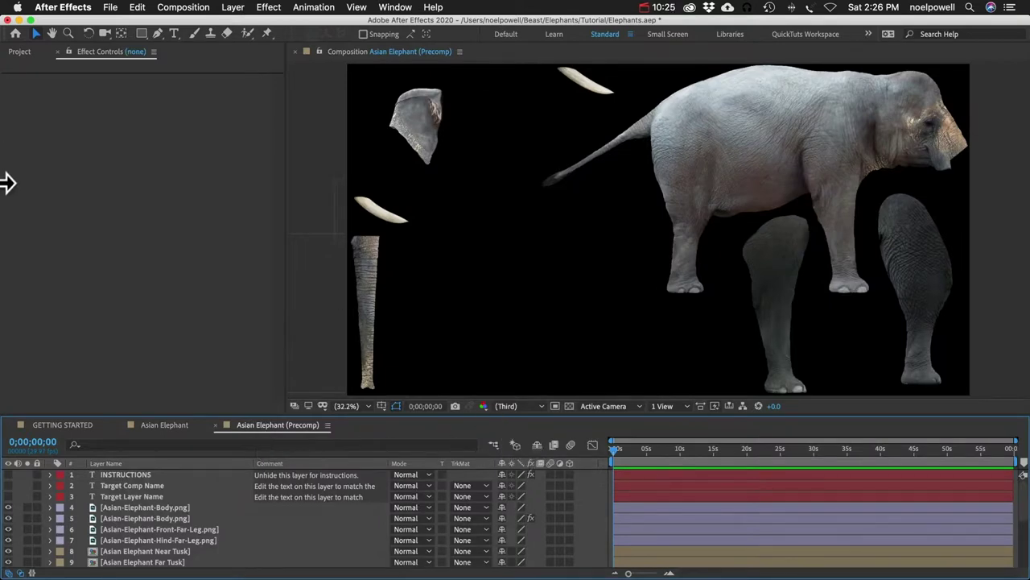
{"action": "left_click", "coordinate": [11, 52]}
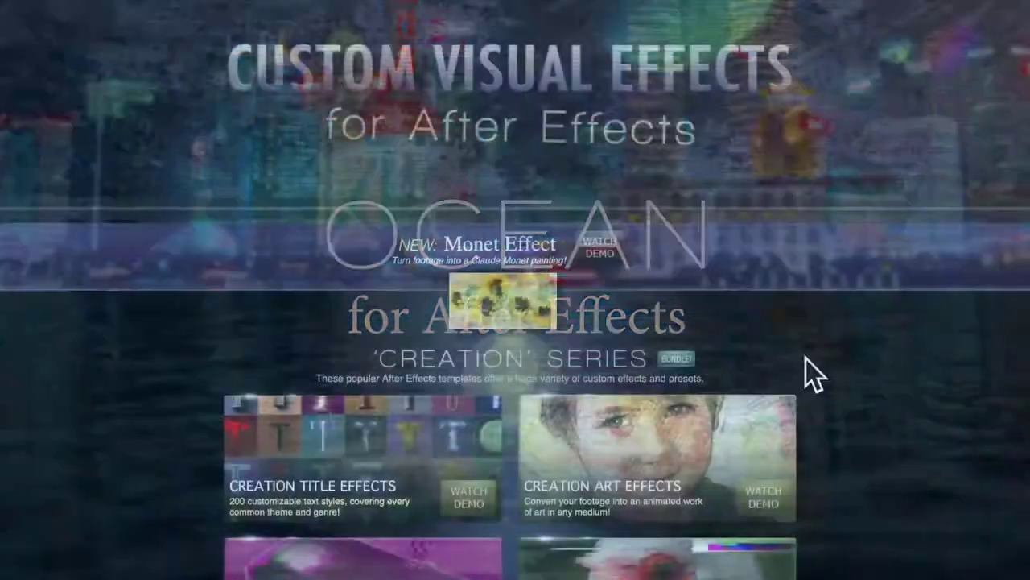
{"action": "scroll", "coordinate": [880, 465], "scroll_direction": "down", "scroll_amount": 5}
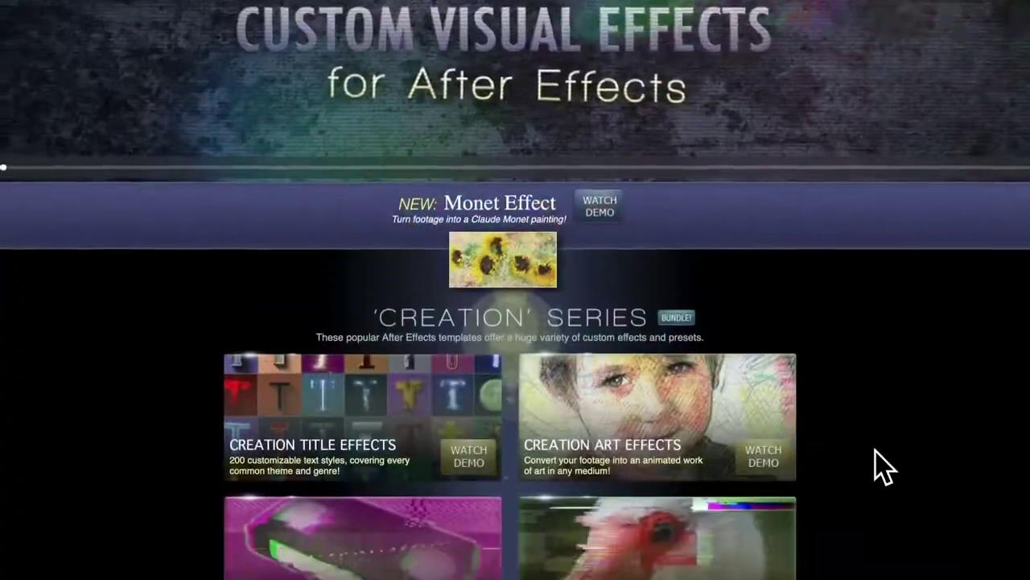